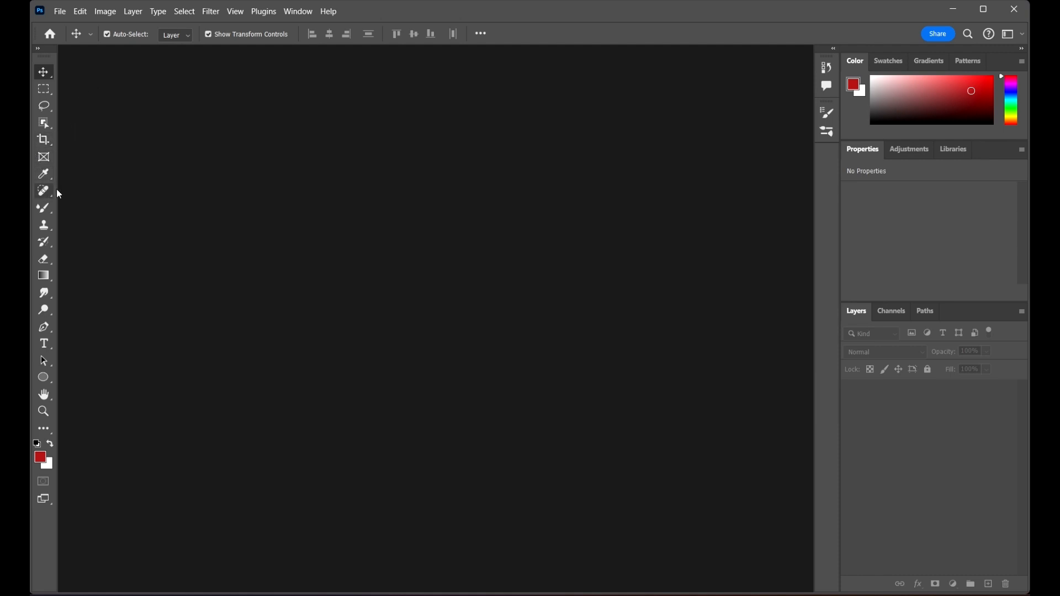
drag(44, 191, 103, 192)
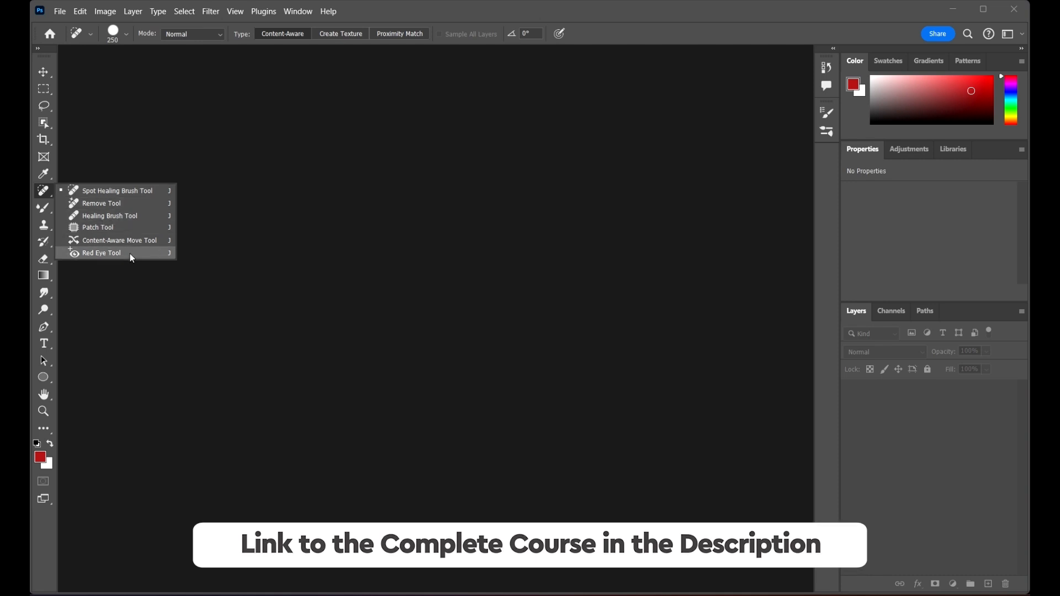
click(649, 5)
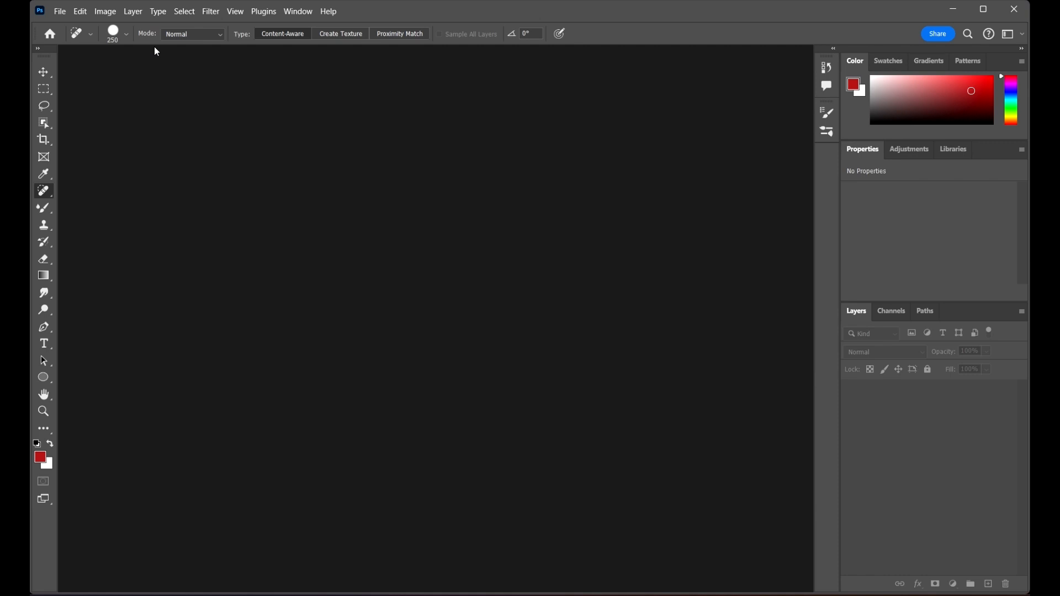
Open the After workout image from the 06 Advanced Image Retouching in Photoshop course folder
click(61, 12)
click(77, 34)
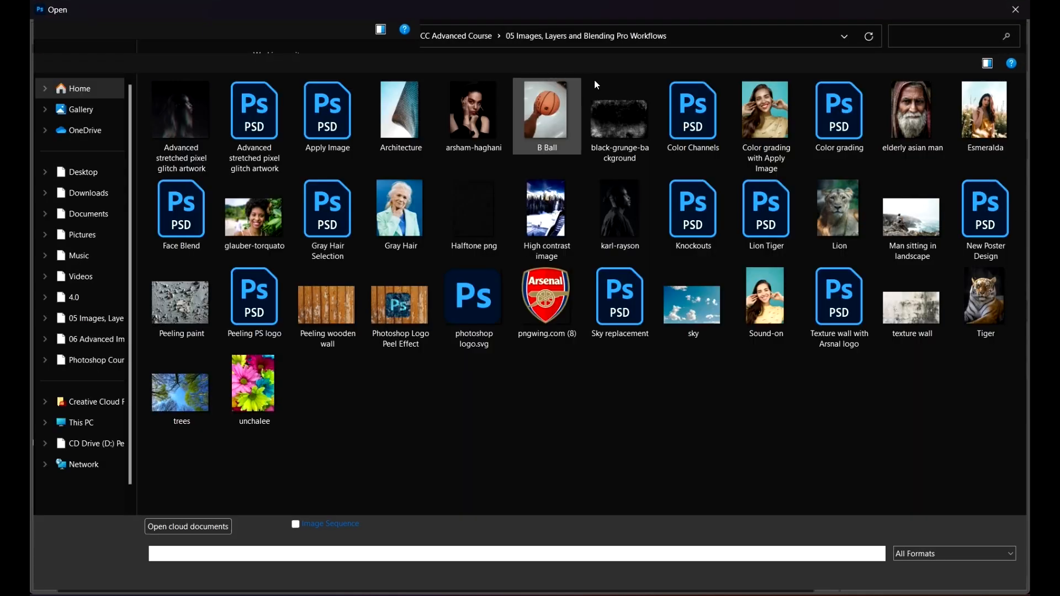
click(459, 37)
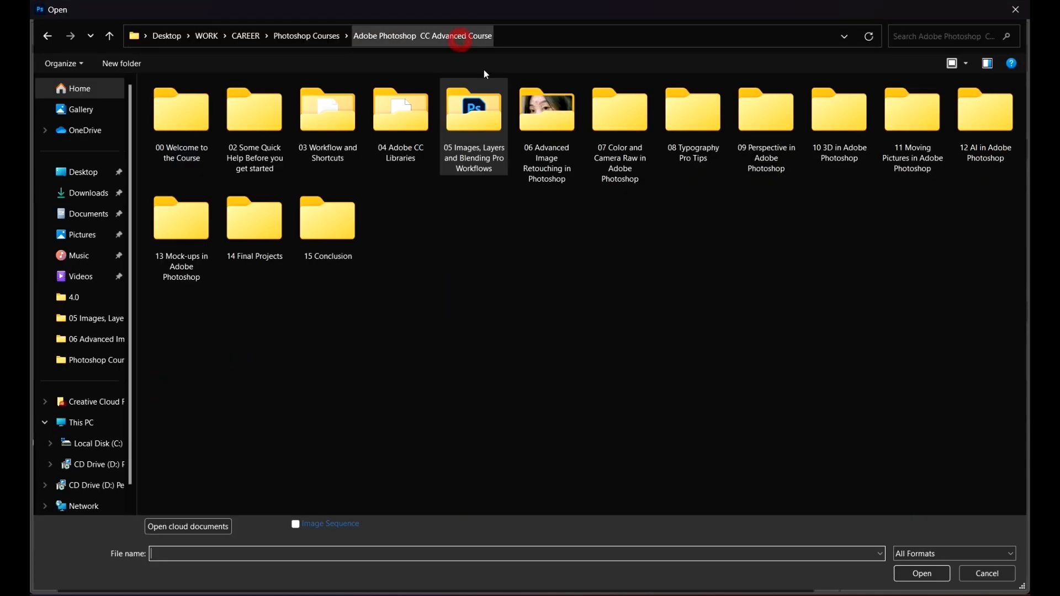
double_click(556, 147)
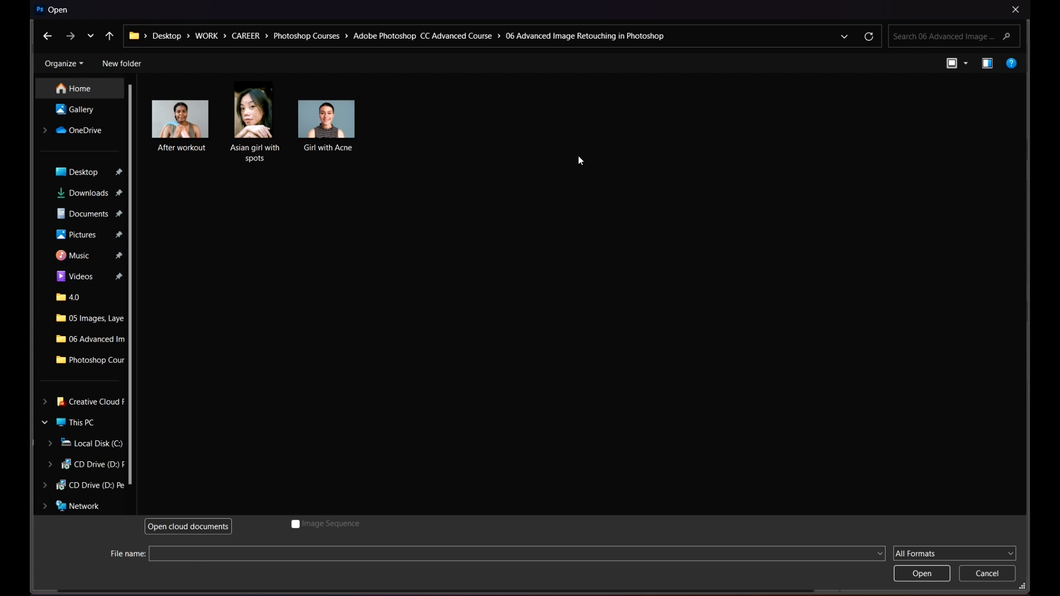
click(183, 125)
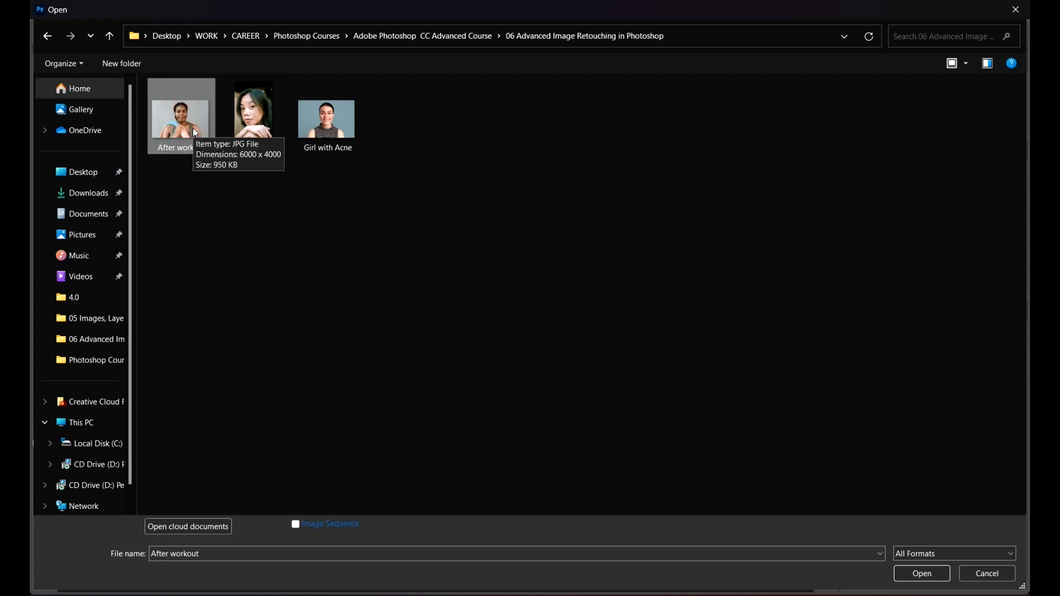
click(910, 574)
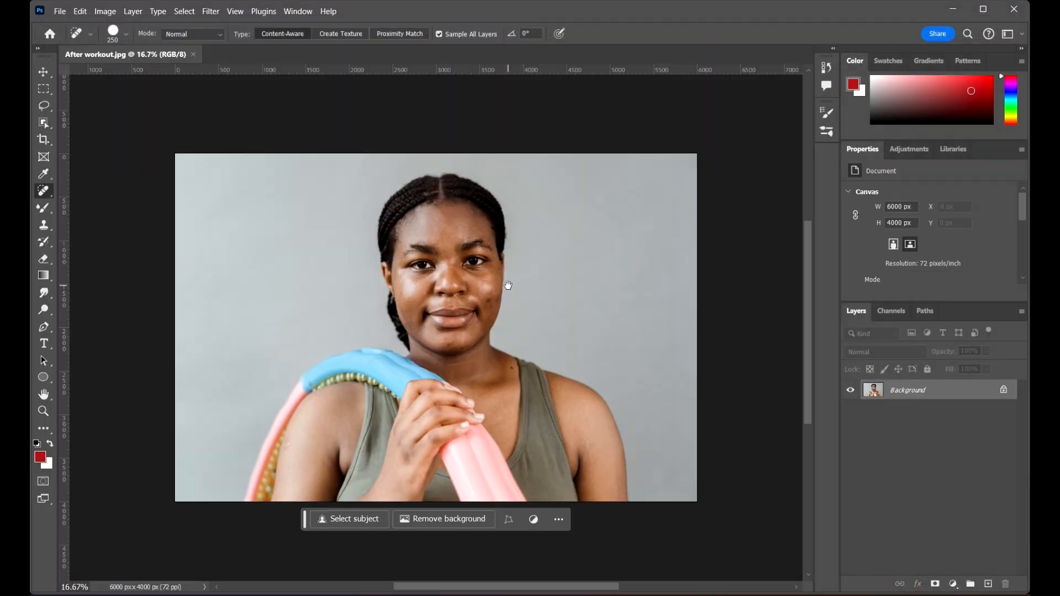
Examine the skin on the forehead, cheeks and chin of the portrait for blemishes, close up and in full view
mouse_move(508, 285)
mouse_down()
mouse_move(571, 258)
mouse_move(557, 256)
mouse_up()
click(44, 72)
scroll(578, 259, up, 1)
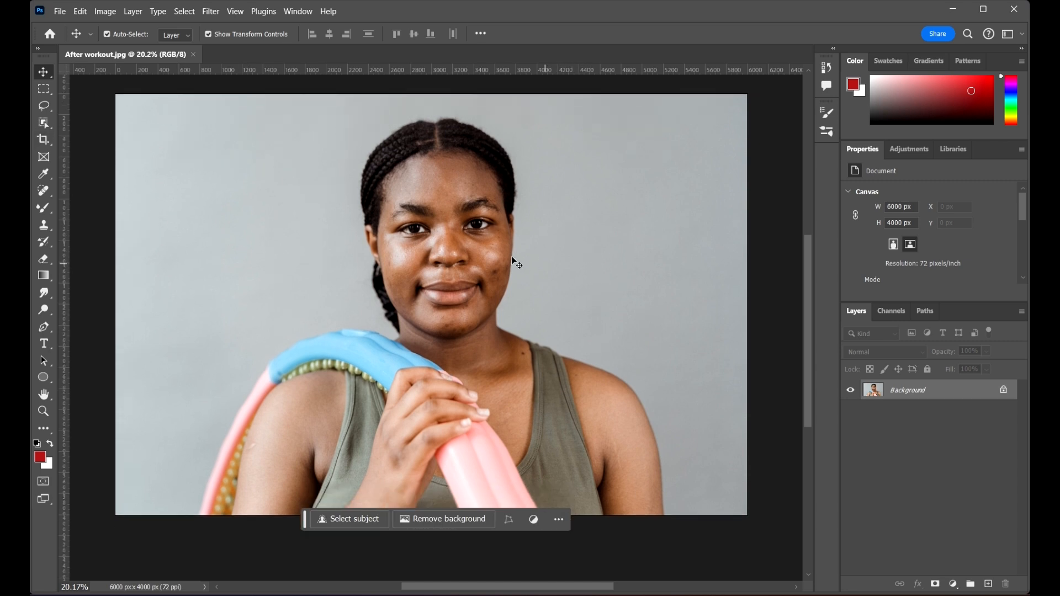
drag(545, 260, 579, 269)
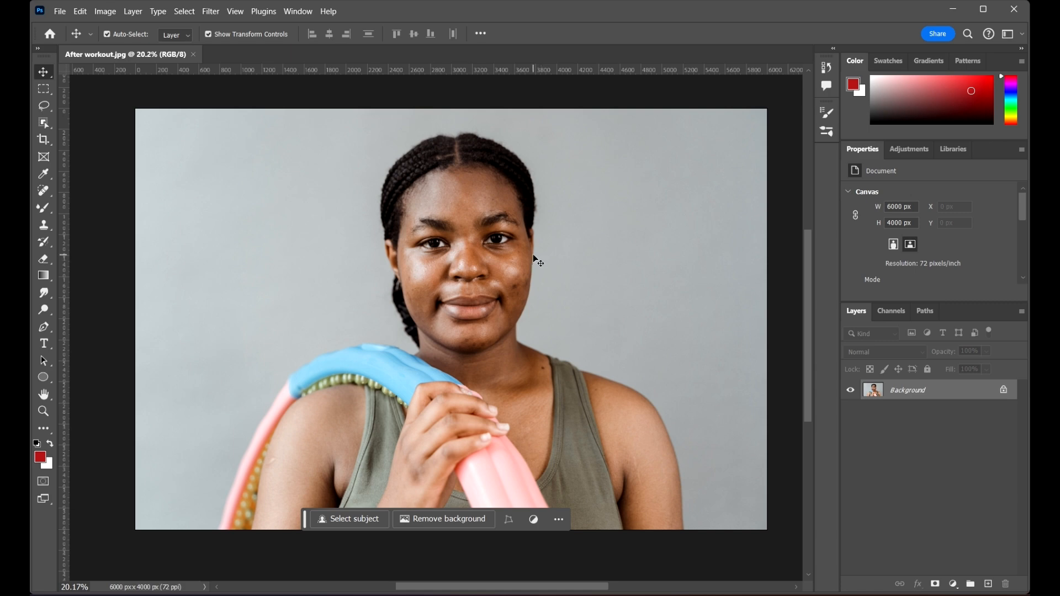
scroll(513, 221, up, 10)
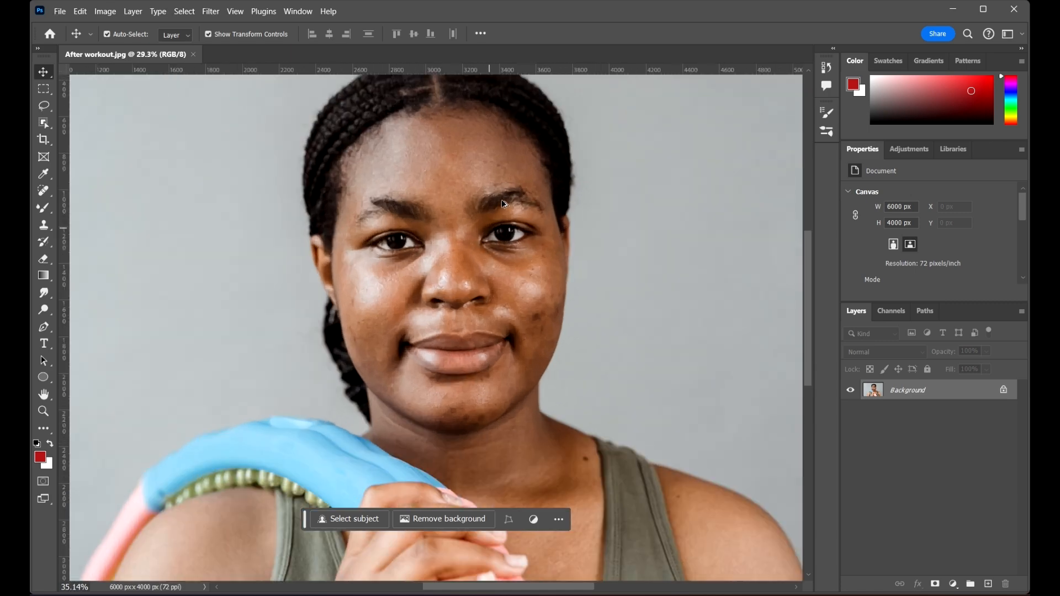
scroll(449, 170, down, 6)
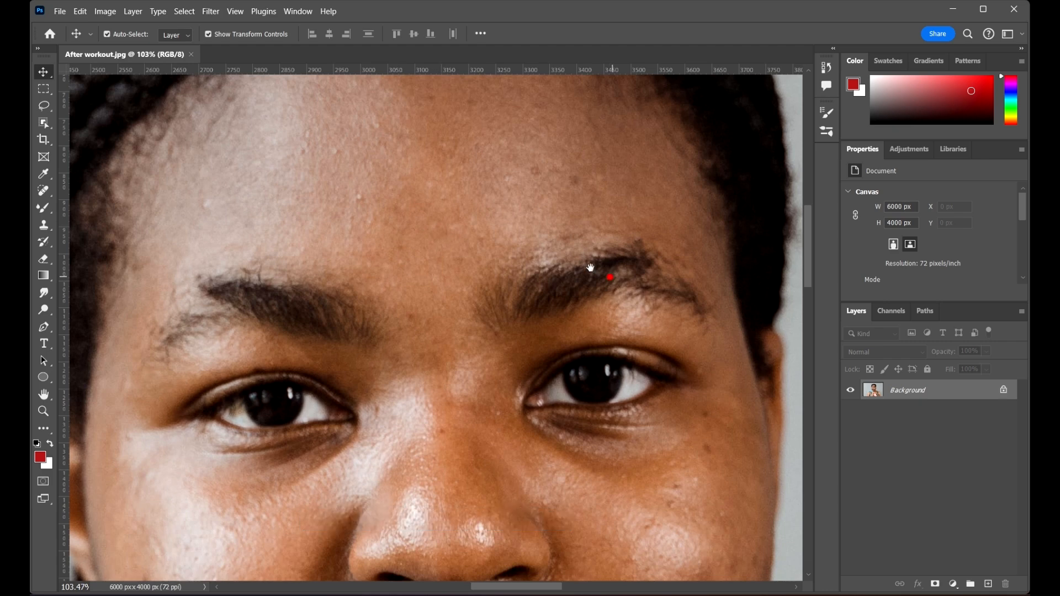
scroll(591, 267, up, 4)
scroll(546, 362, down, 4)
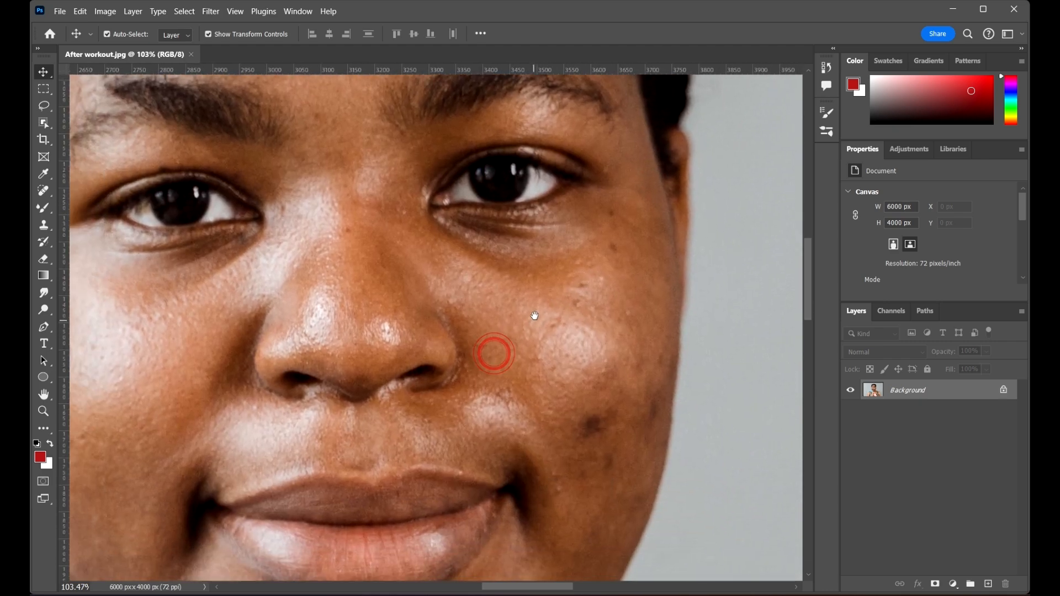
scroll(442, 332, down, 2)
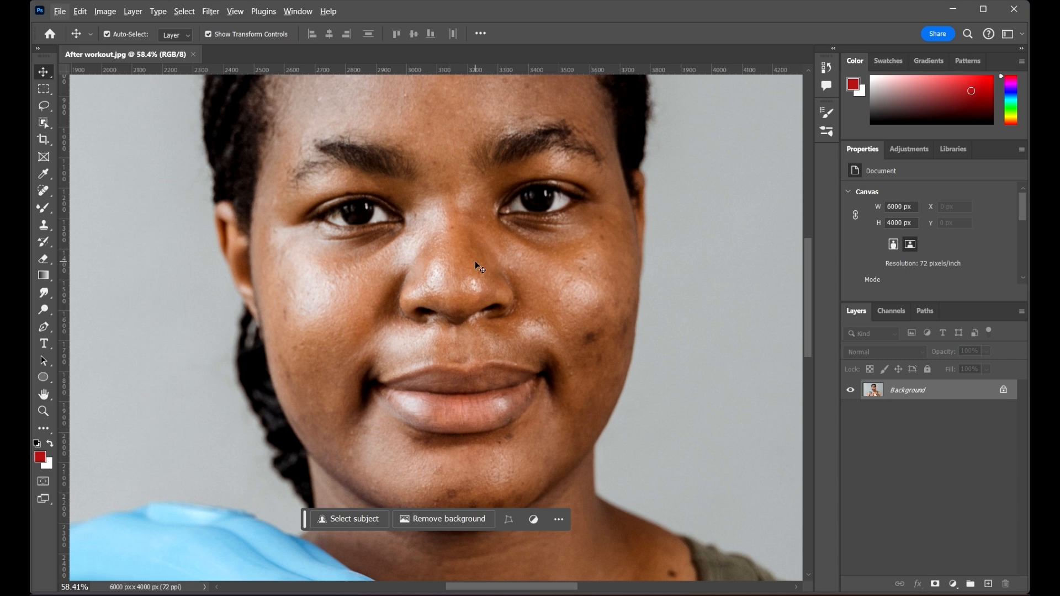
scroll(521, 268, down, 8)
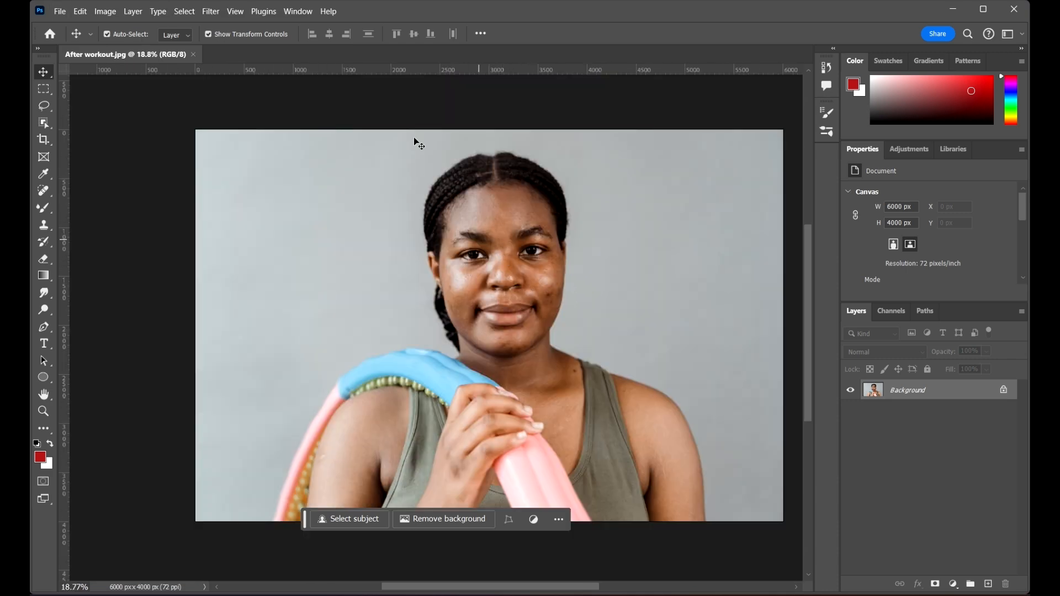
scroll(542, 221, up, 7)
scroll(582, 227, down, 7)
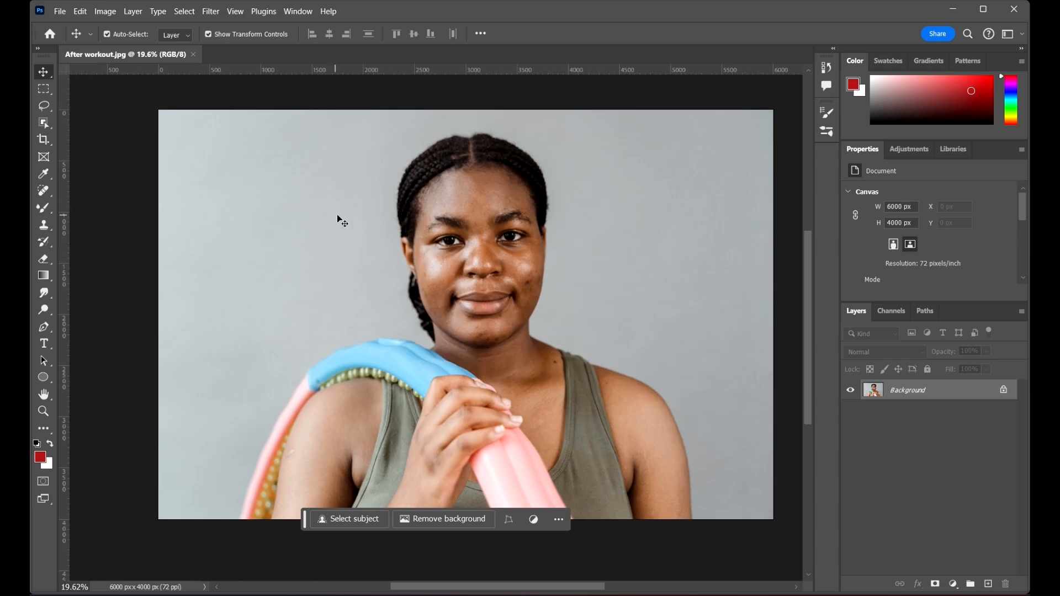
scroll(554, 279, up, 7)
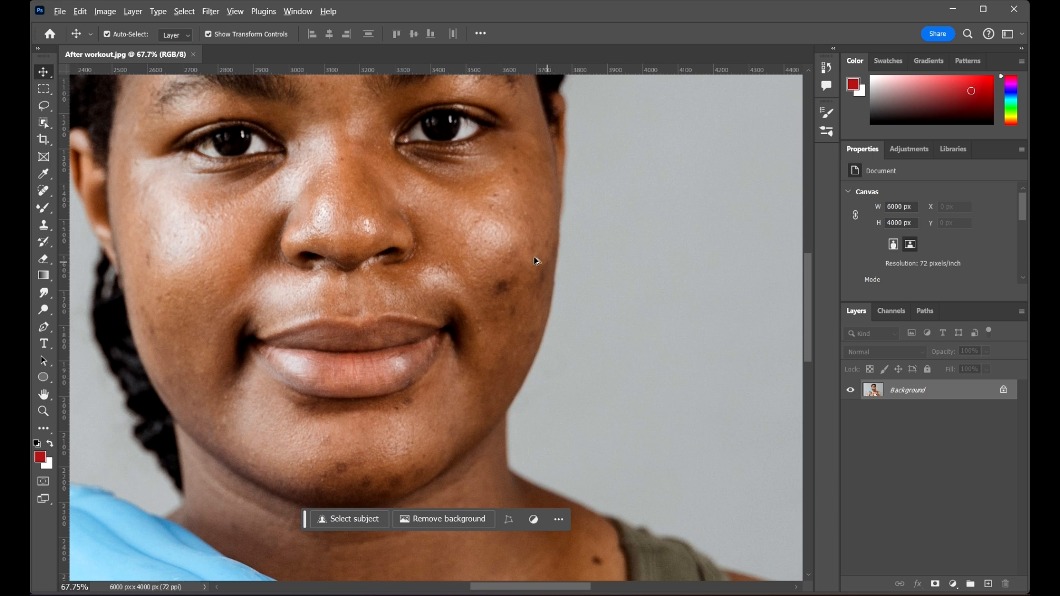
Add a blank layer above the Background and choose the Spot Healing Brush at size 60
scroll(536, 260, down, 2)
click(988, 585)
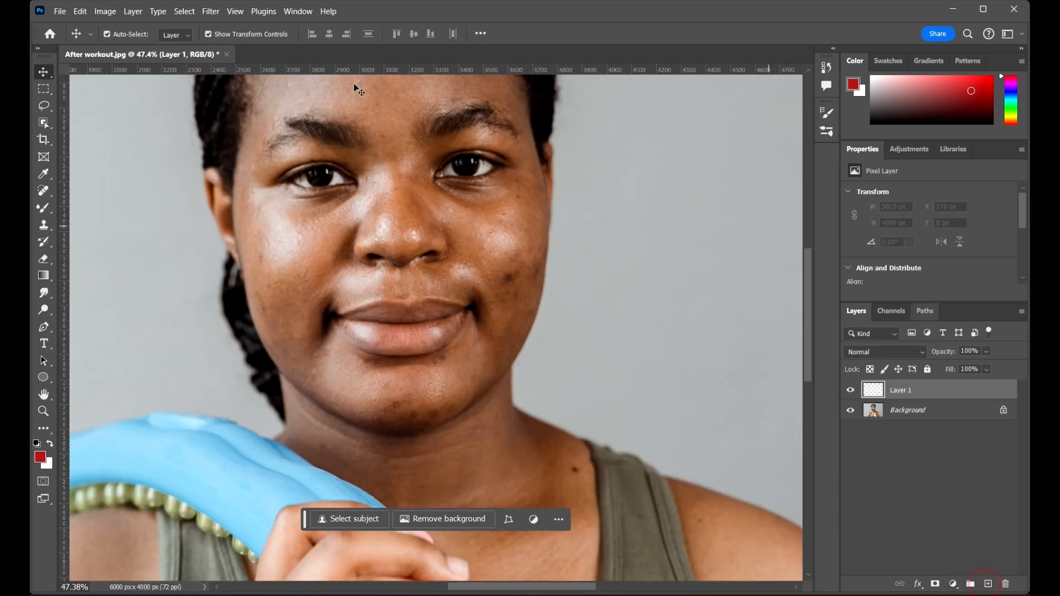
click(44, 192)
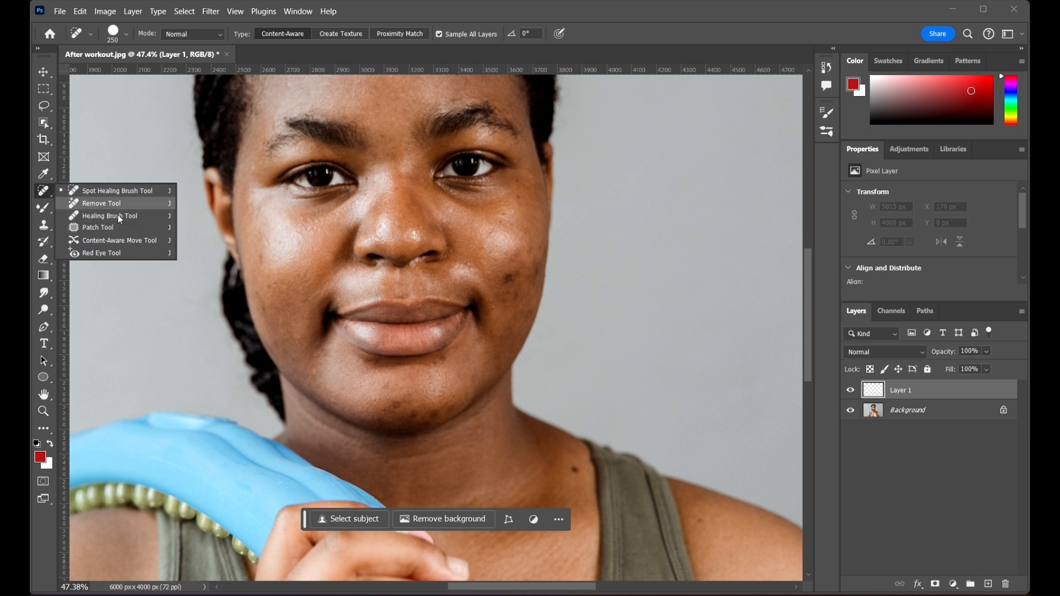
click(118, 190)
key(bracketleft)
key(bracketleft)
key(bracketleft)
key(bracketleft)
key(bracketleft)
key(bracketleft)
key(bracketleft)
key(bracketleft)
key(bracketleft)
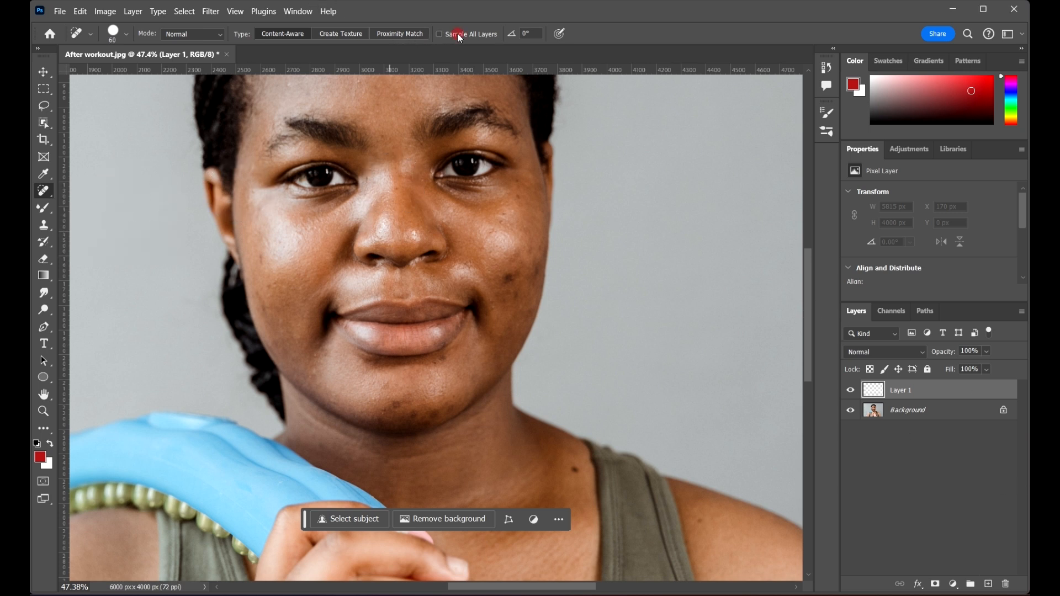
Turn on Sample All Layers for the Spot Healing Brush and make Layer 1 the active layer
click(440, 34)
click(1000, 410)
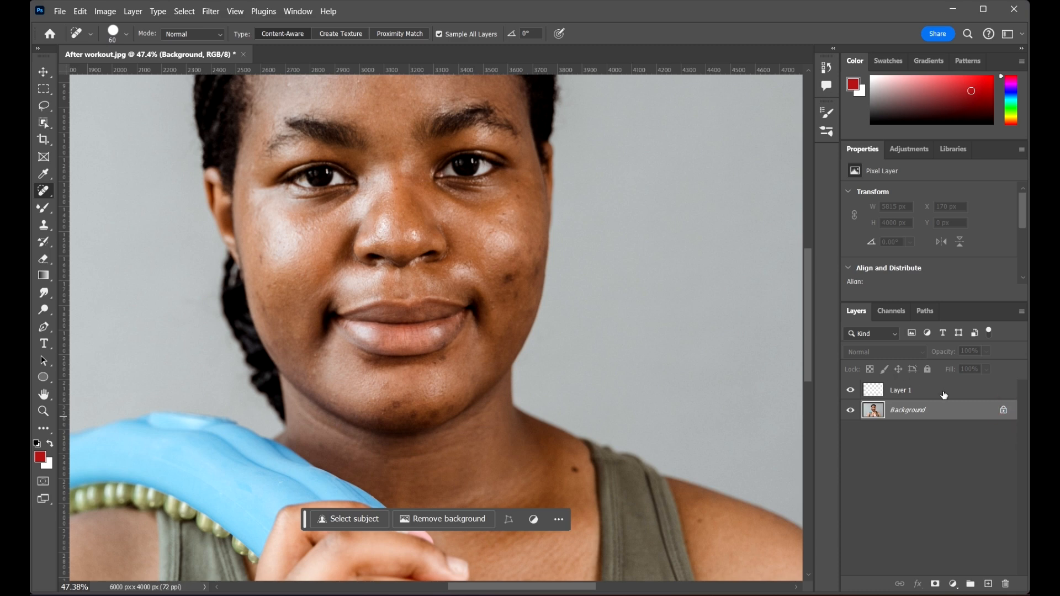
click(936, 391)
Heal three dark spots along the lower chin with the Spot Healing Brush on Layer 1
scroll(568, 260, up, 5)
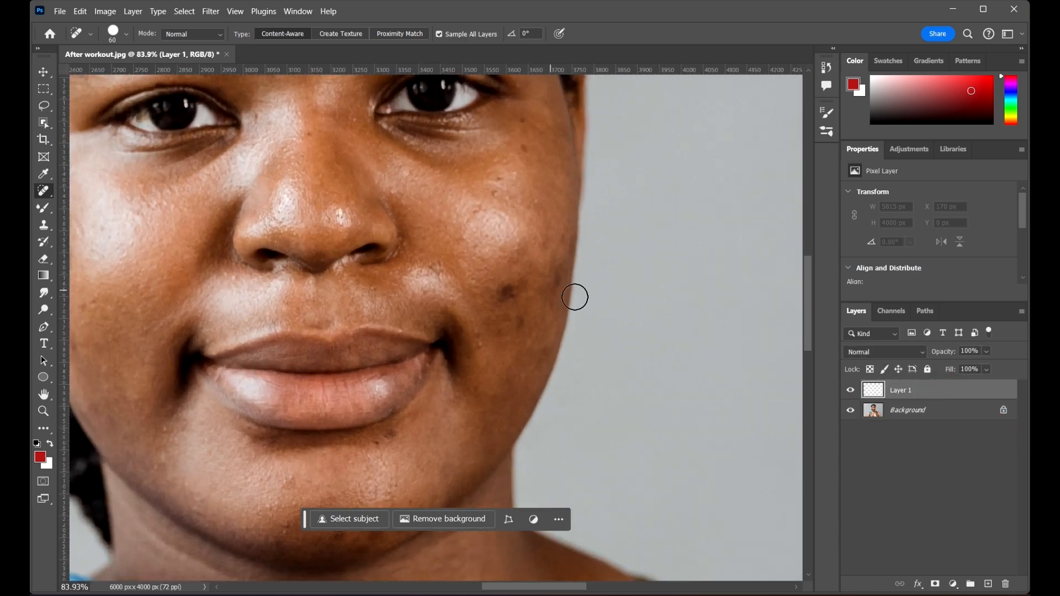
drag(576, 302, 611, 232)
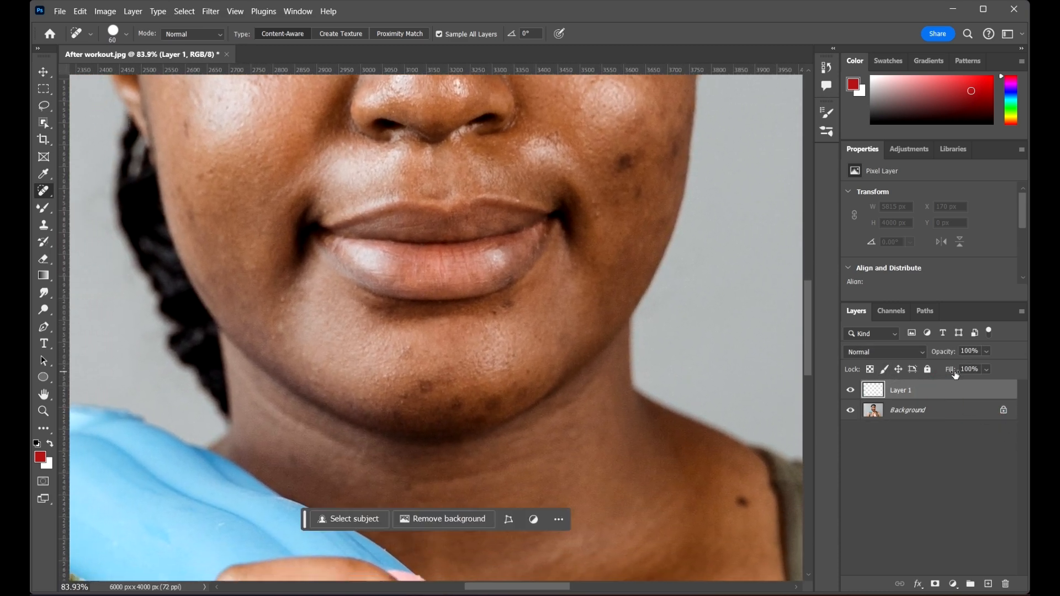
scroll(481, 384, up, 4)
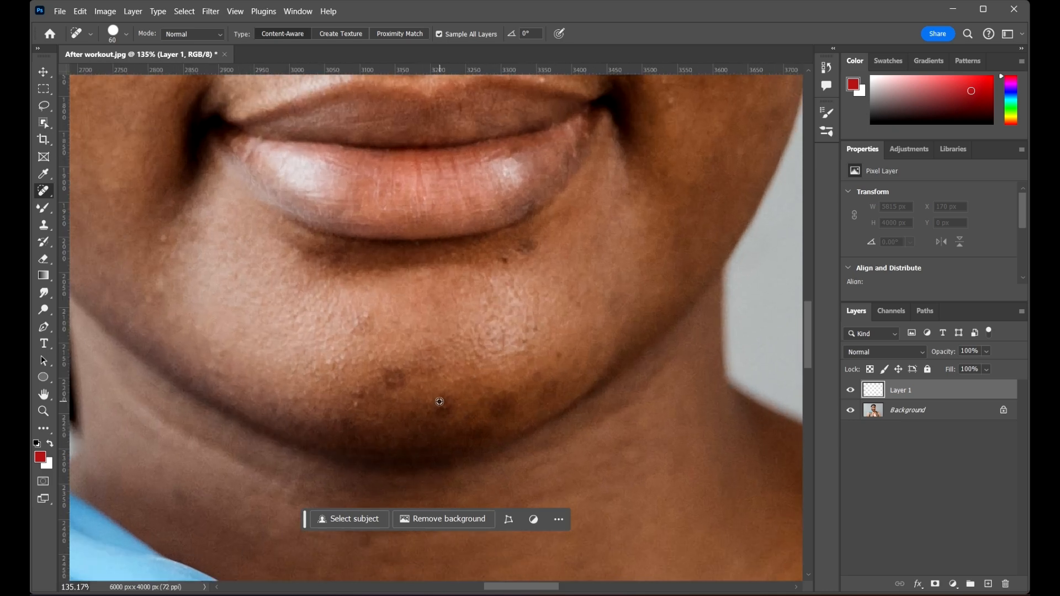
scroll(396, 381, up, 2)
click(391, 371)
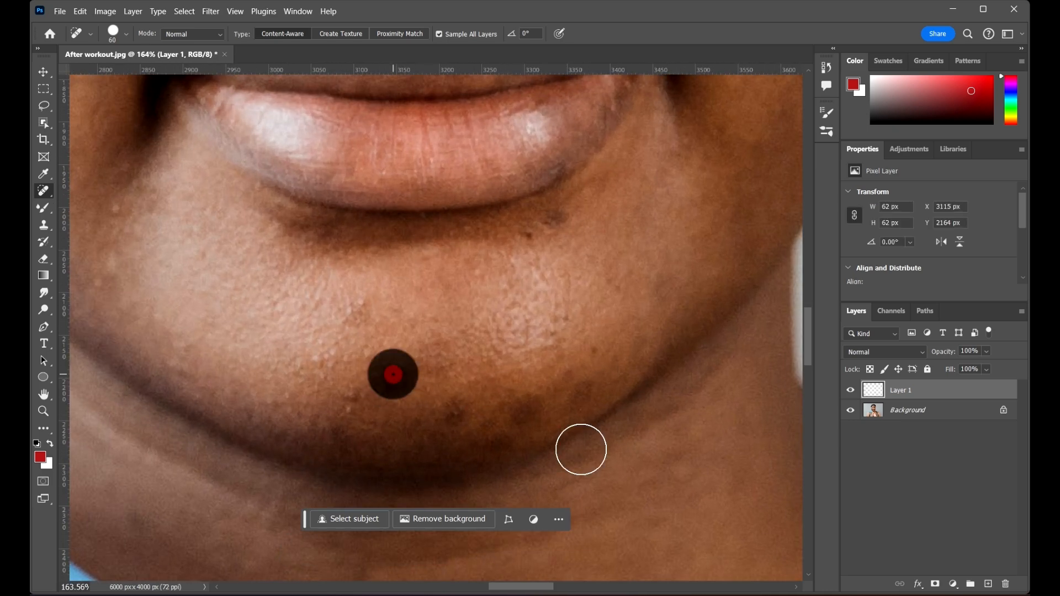
click(464, 417)
click(519, 409)
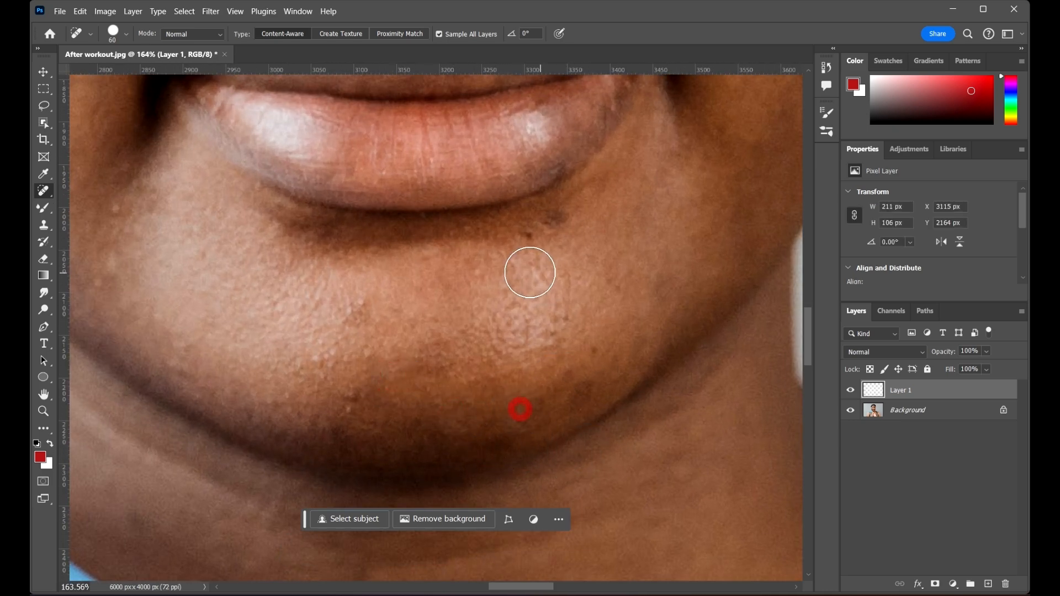
Reduce the brush size to 45 and heal the blemish under the lower lip and one more on the chin
key(bracketleft)
key(bracketleft)
click(555, 220)
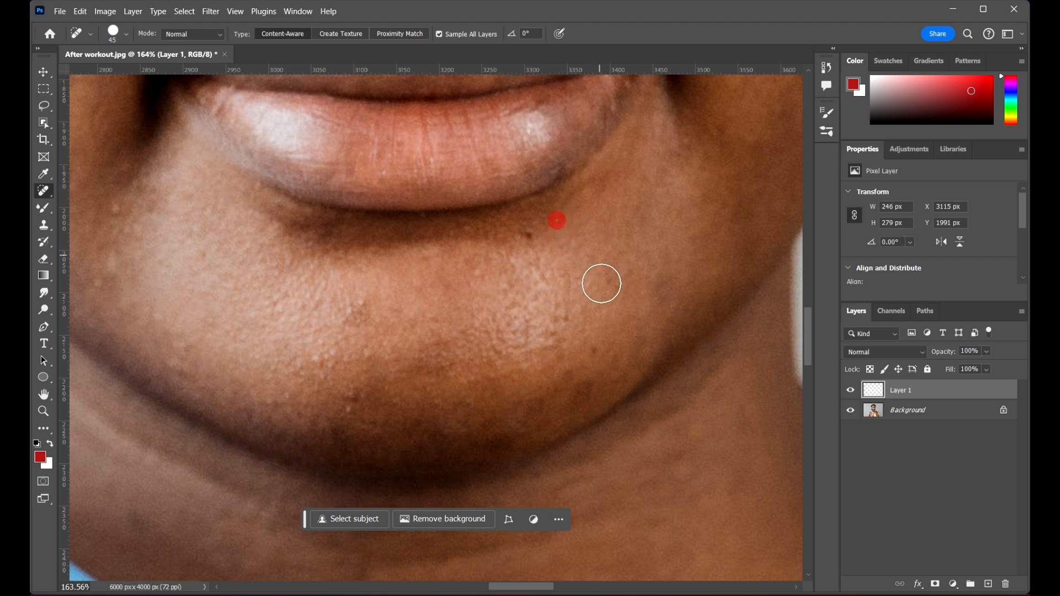
click(588, 395)
Heal the small dark spot on the cheek beside the corner of the mouth
scroll(607, 381, down, 7)
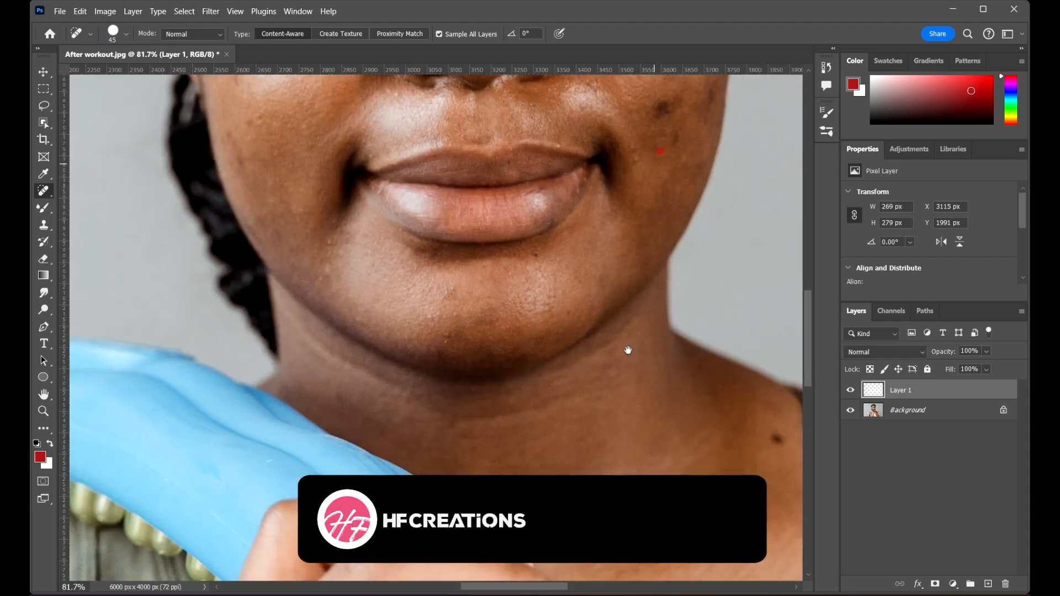
drag(628, 350, 552, 530)
scroll(628, 390, up, 6)
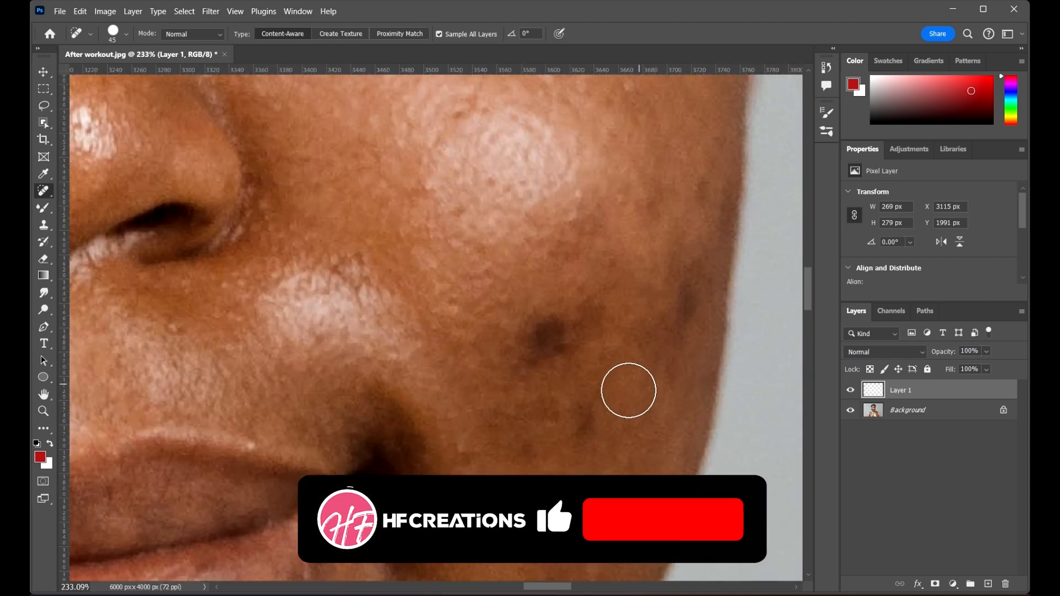
click(590, 426)
Try to heal the larger dark cheek spot with a single Spot Healing Brush dab
click(547, 336)
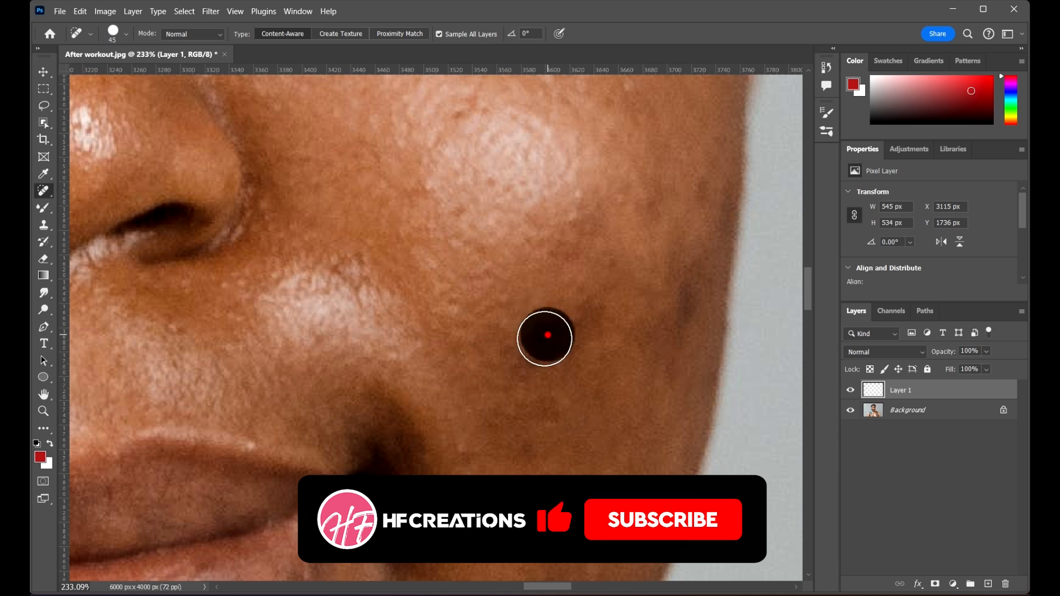
scroll(680, 337, down, 2)
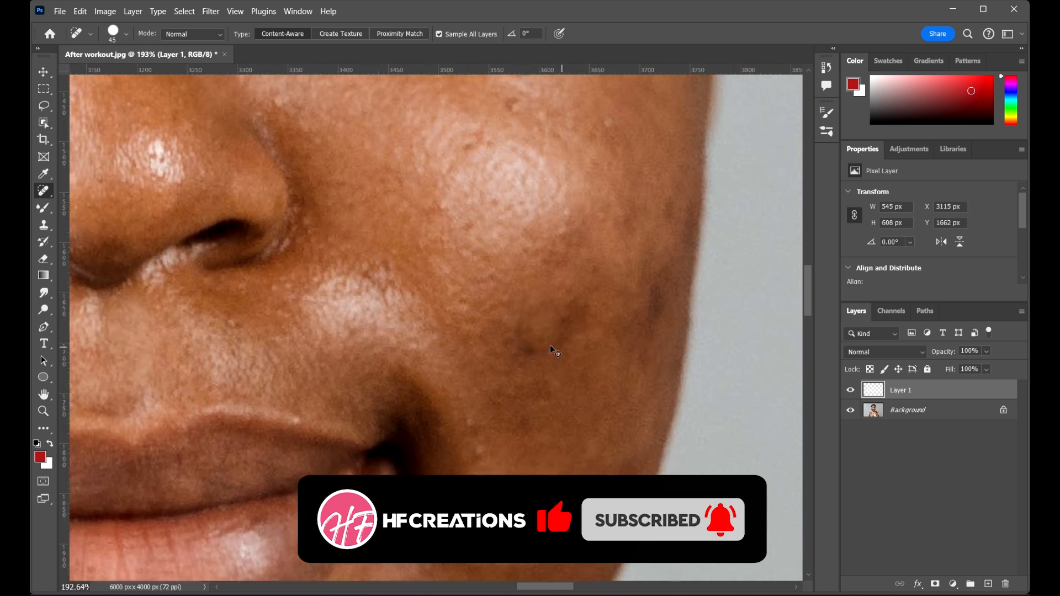
Paint over the large dark cheek spot with the Remove Tool at size 50 to erase it
right_click(43, 191)
click(133, 204)
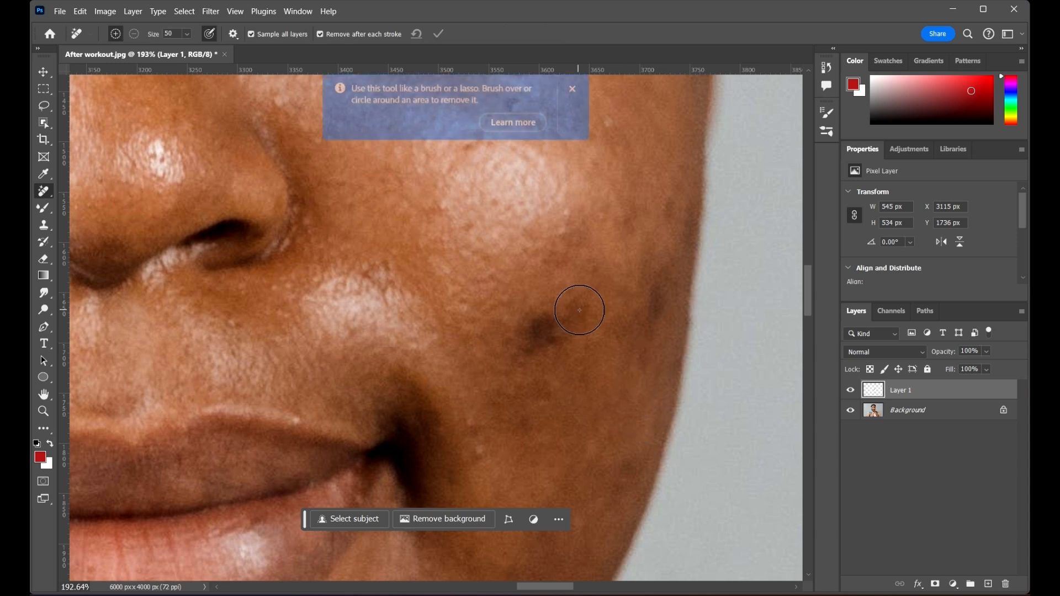
mouse_move(584, 307)
mouse_down()
mouse_move(528, 315)
mouse_move(567, 307)
mouse_move(569, 328)
mouse_move(548, 350)
mouse_move(559, 375)
mouse_up()
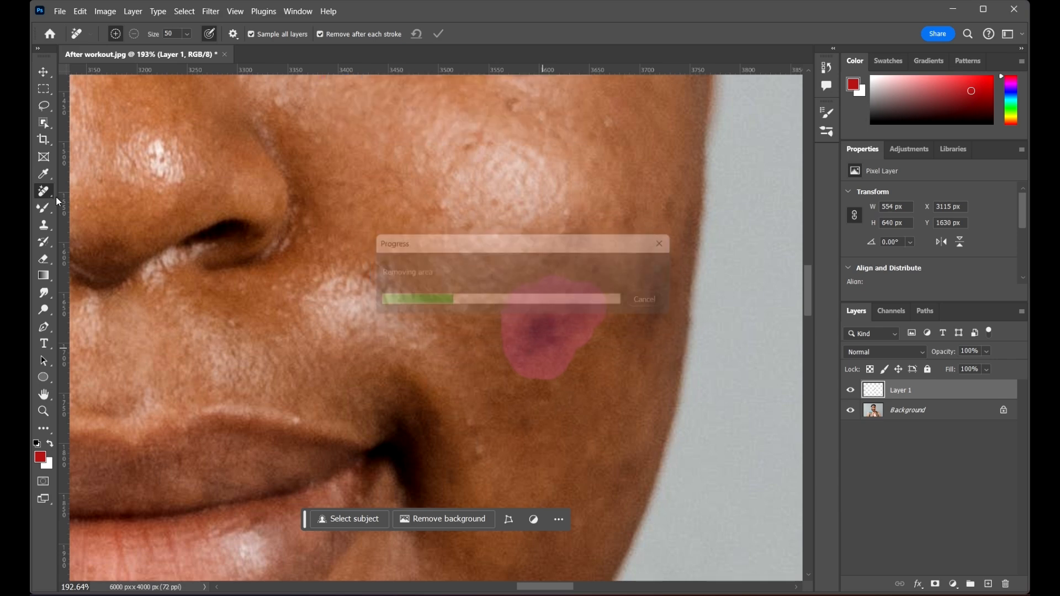
Switch from the Remove Tool back to the Spot Healing Brush Tool
scroll(585, 265, down, 5)
scroll(533, 356, up, 3)
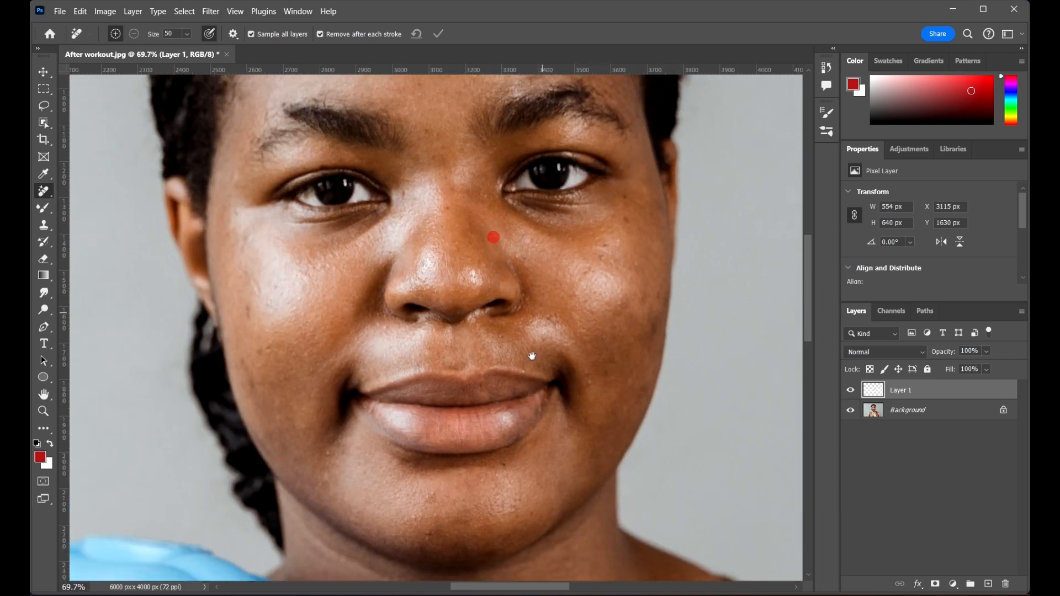
scroll(585, 350, left, 3)
scroll(599, 244, down, 3)
scroll(411, 259, up, 3)
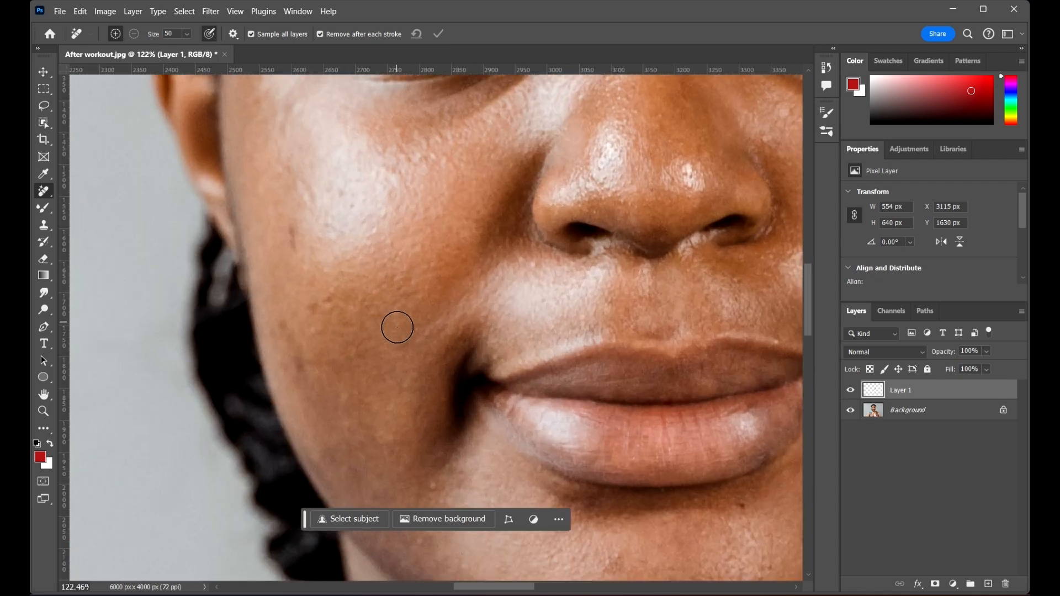
scroll(430, 307, down, 1)
right_click(43, 192)
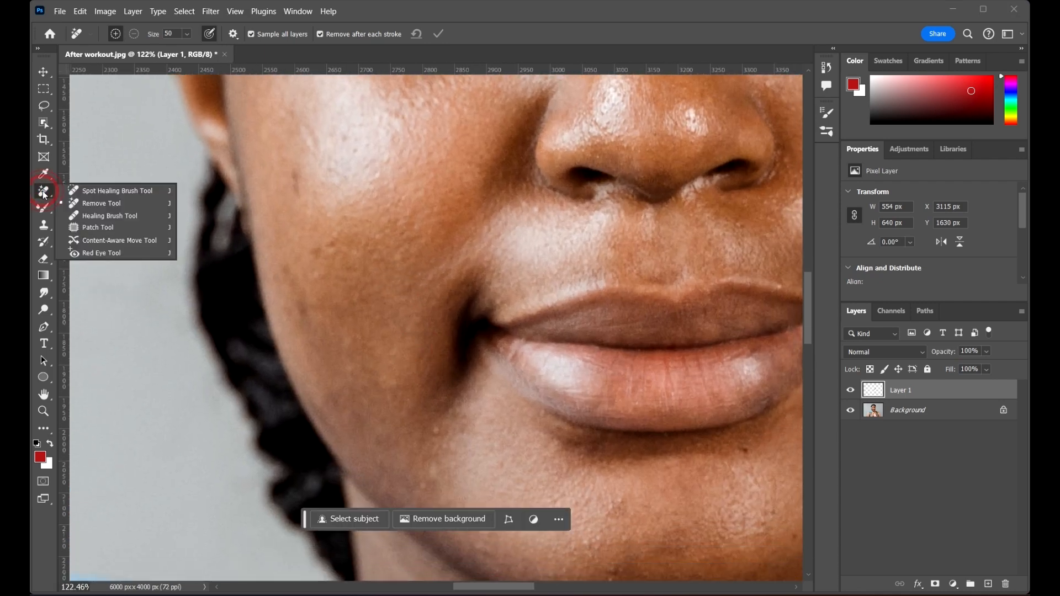
click(111, 190)
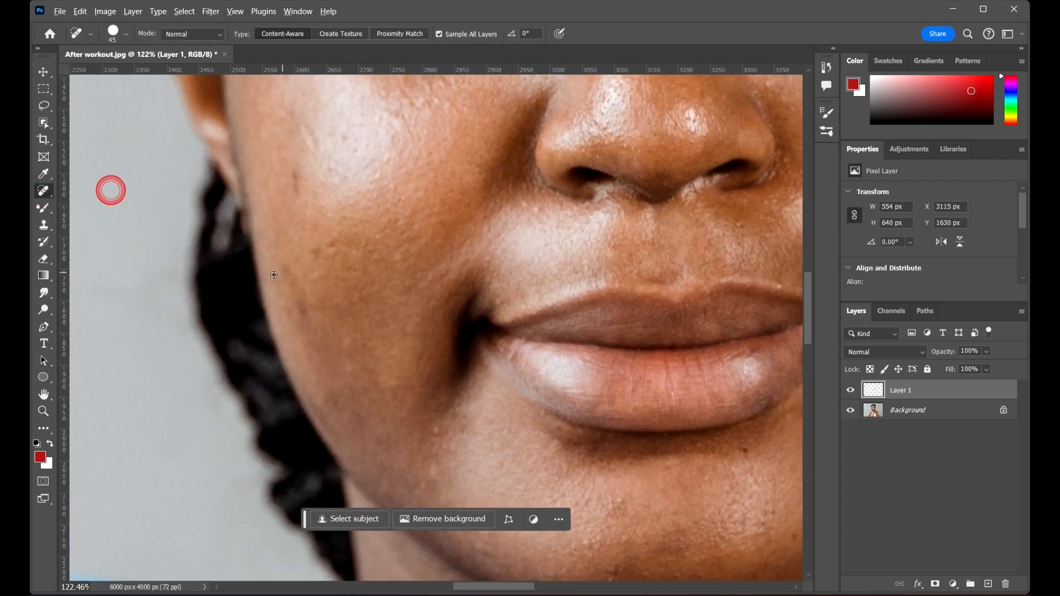
Reduce the brush size to 40 and heal the two dark spots on the upper cheek below the eye's outer corner
scroll(454, 248, down, 3)
mouse_move(525, 237)
mouse_down()
mouse_move(563, 374)
mouse_move(542, 397)
mouse_up()
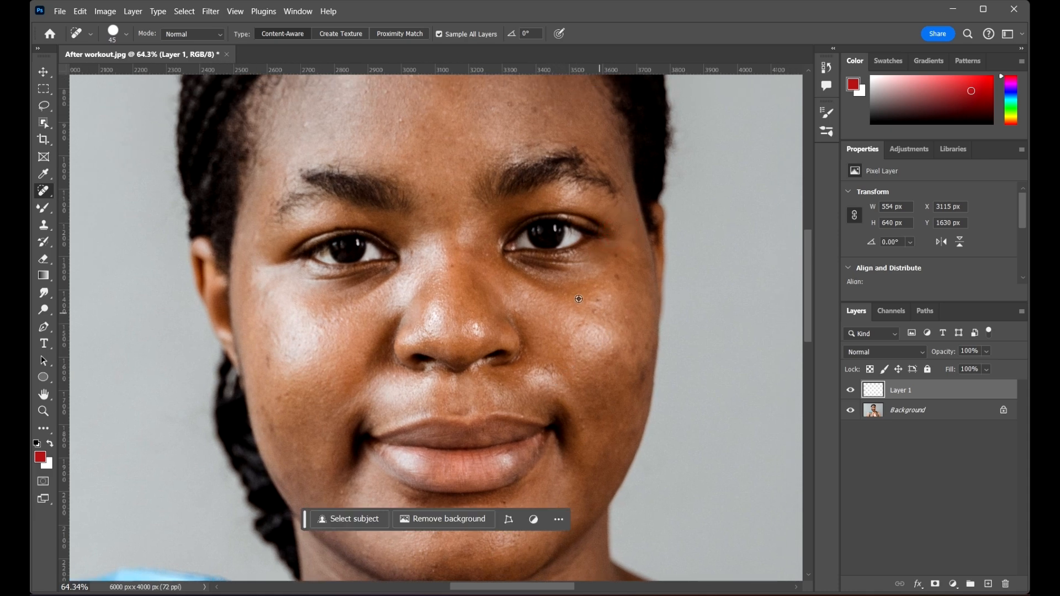
scroll(624, 279, up, 5)
key([)
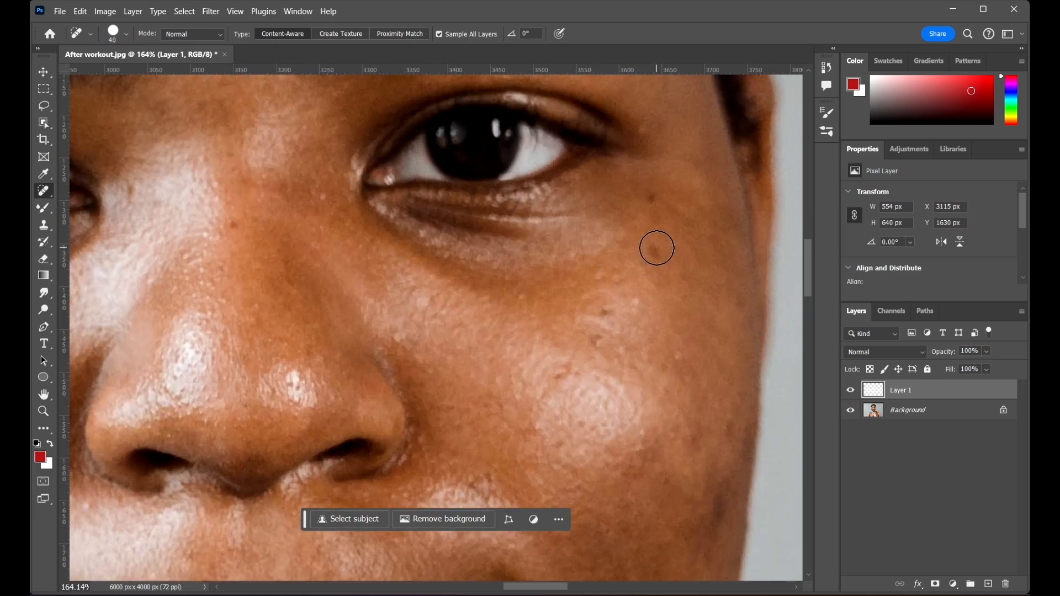
click(656, 246)
click(649, 202)
Heal the dark marks along the outer edge of the same cheek with the size 40 brush
scroll(712, 359, down, 3)
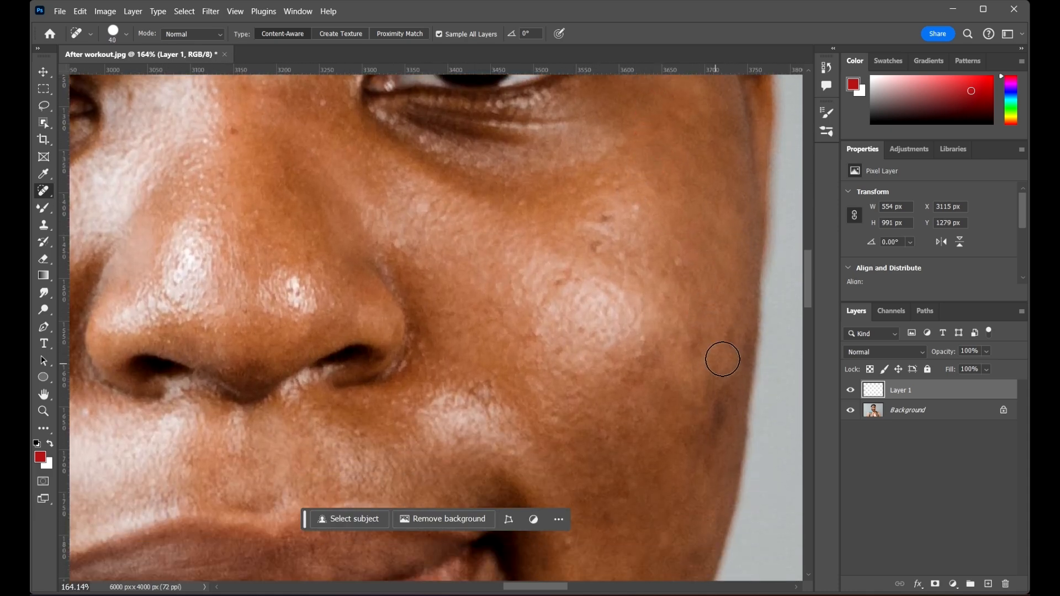
click(732, 326)
drag(711, 406, 724, 450)
scroll(636, 400, down, 5)
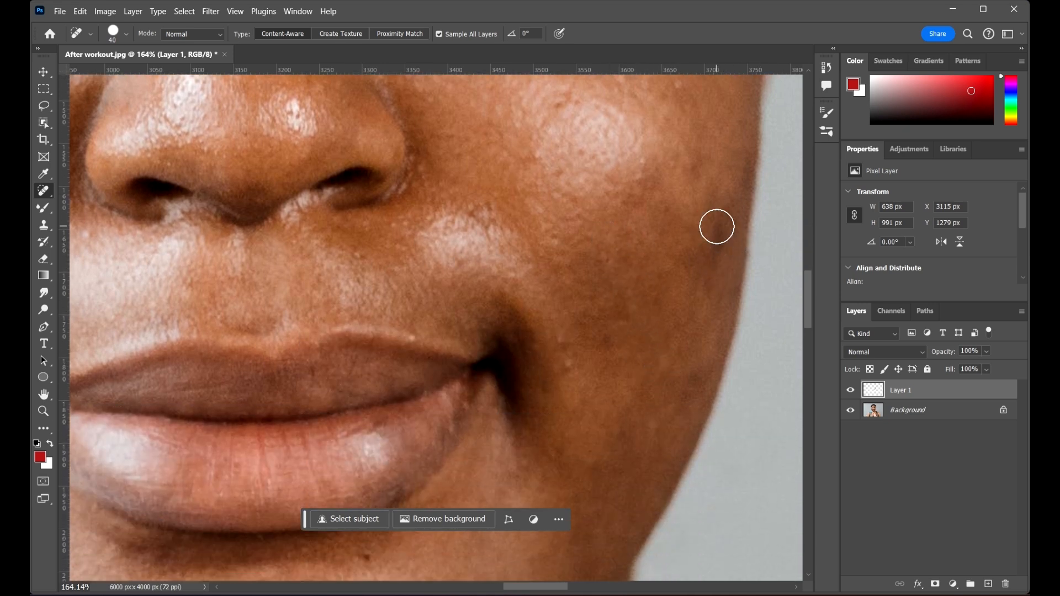
Enlarge the brush to 50, then heal the remaining mark at the cheek's outer edge and the bump beside the mouth corner
key(bracketright)
click(717, 243)
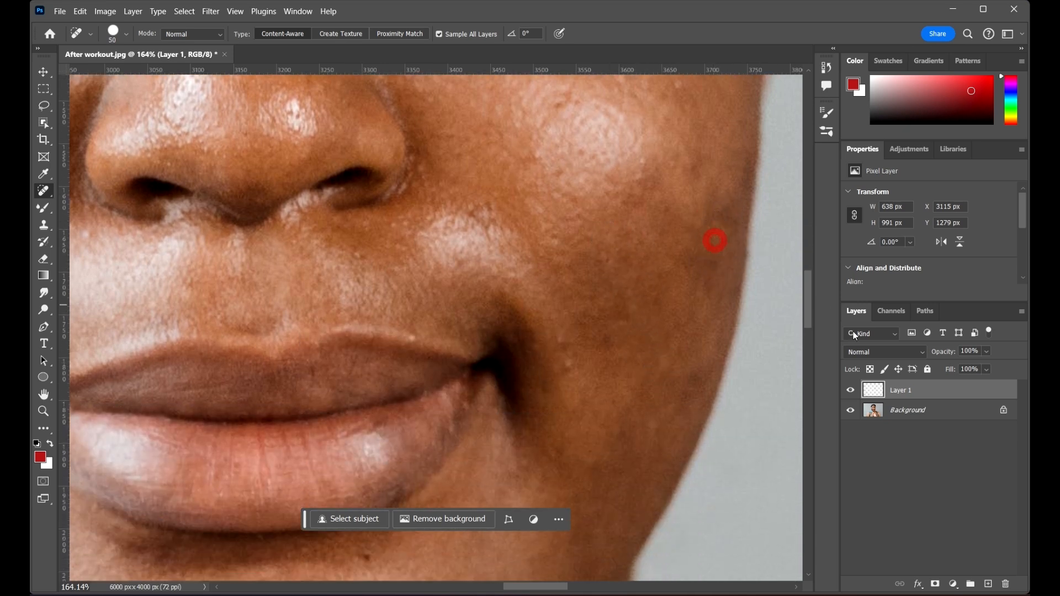
click(572, 366)
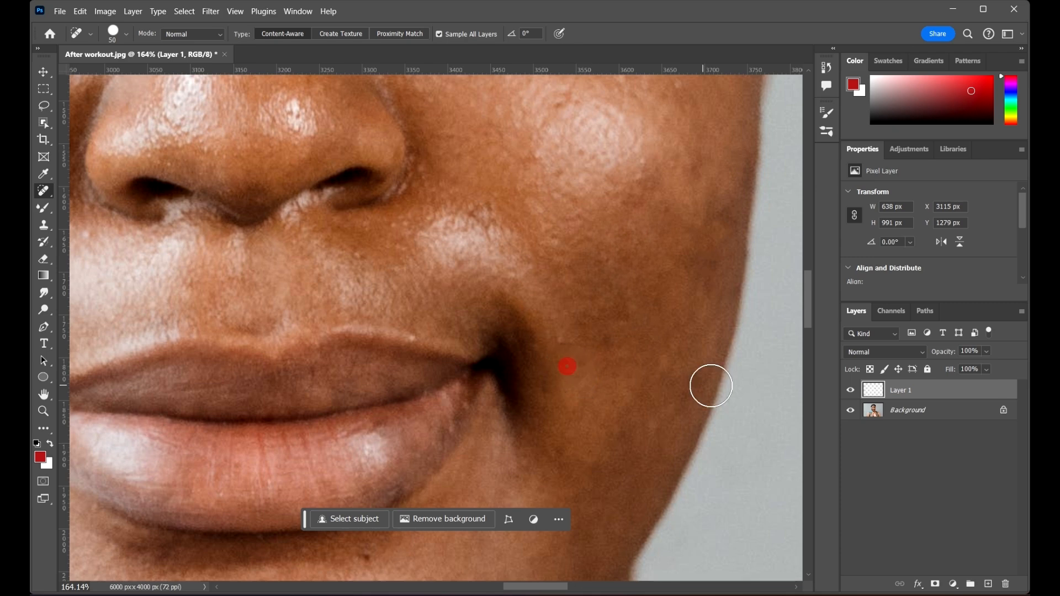
Heal the blemish on the opposite lower cheek, just below the corner of the mouth
scroll(710, 384, down, 5)
scroll(475, 263, down, 3)
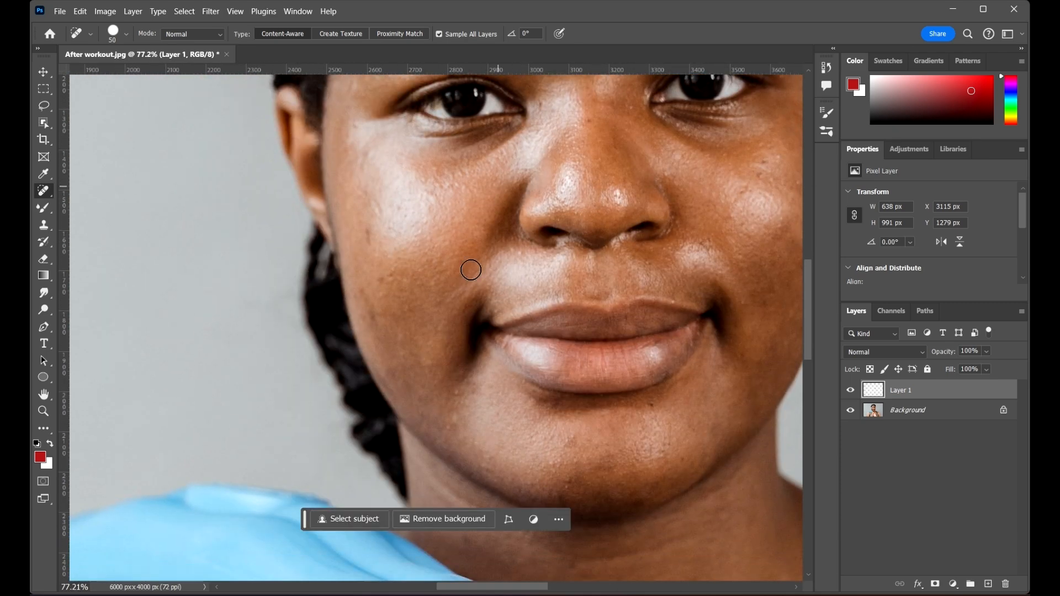
scroll(431, 388, up, 4)
click(480, 373)
scroll(480, 374, down, 5)
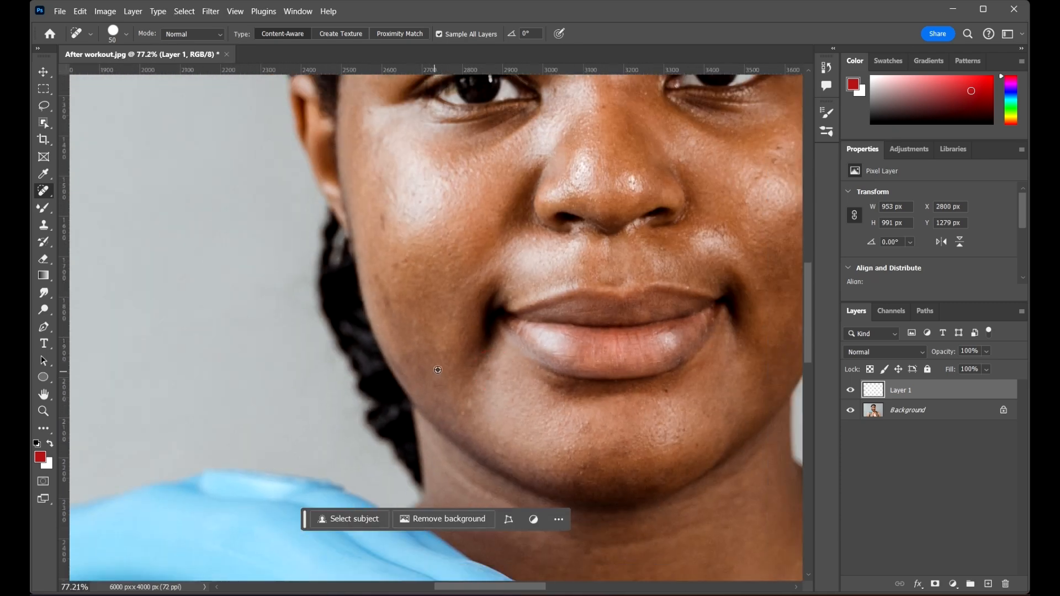
Reduce the brush size to 40 and heal two spots above the eyebrow and one near the middle of the forehead
drag(491, 354, 491, 380)
scroll(587, 244, up, 5)
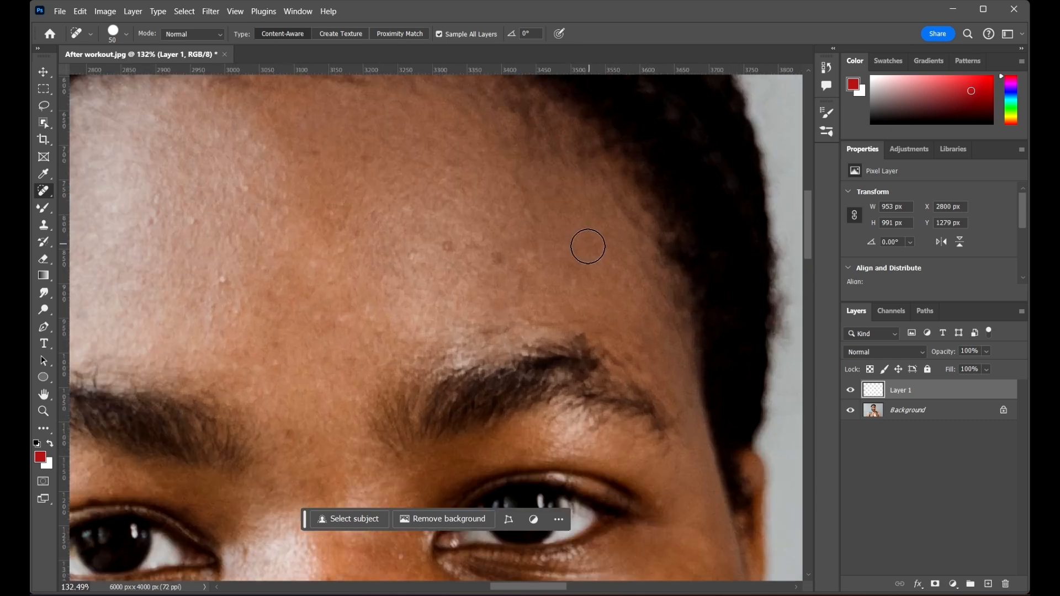
key(bracketleft)
click(449, 244)
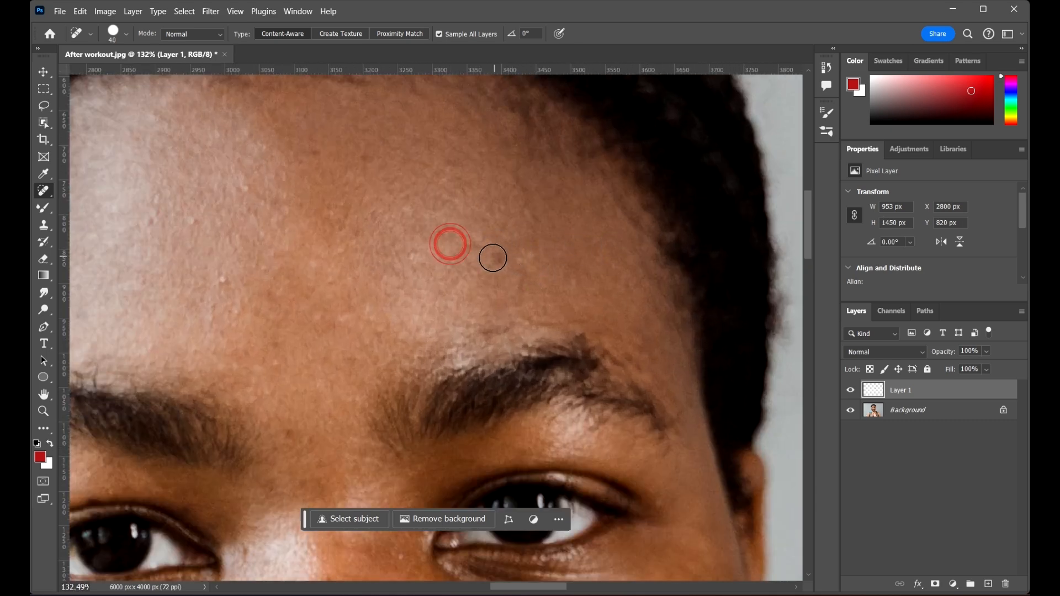
click(498, 257)
click(224, 280)
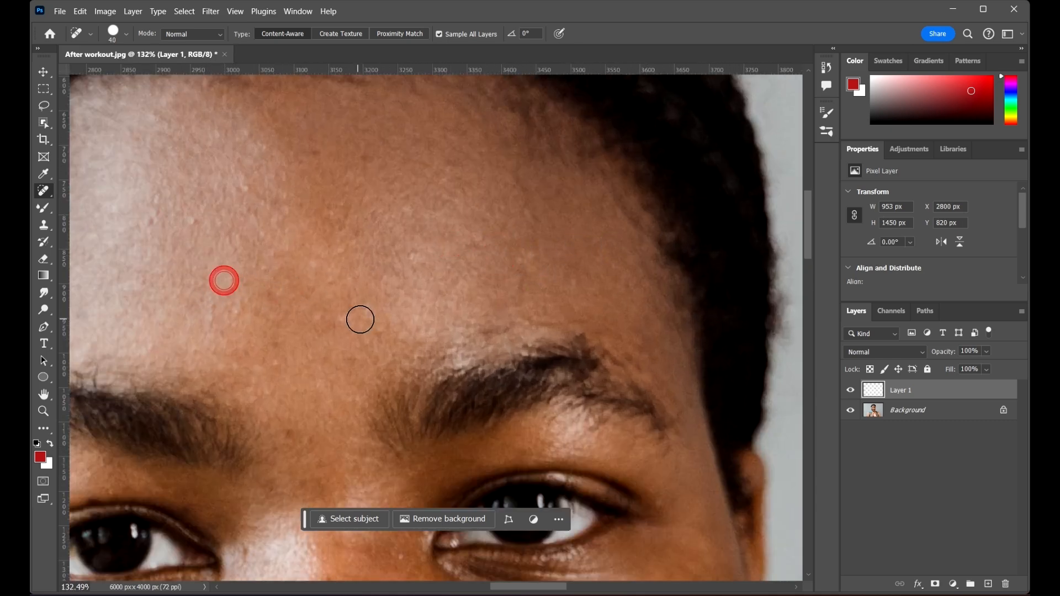
Heal two more spots on the shiny side of the forehead and one between the eyebrows
scroll(578, 245, down, 5)
scroll(578, 245, down, 2)
scroll(397, 241, up, 5)
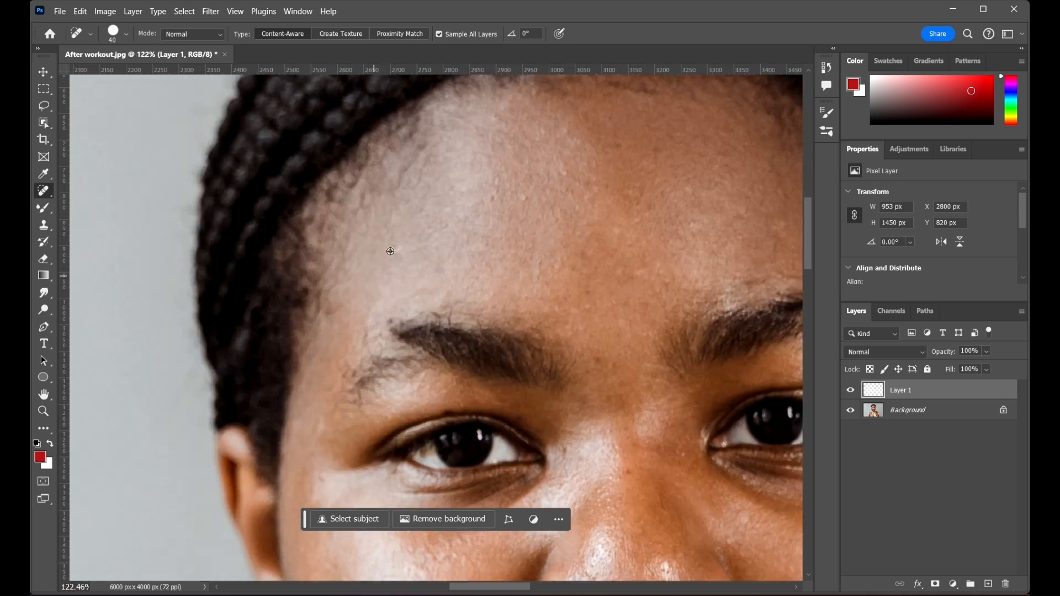
click(399, 242)
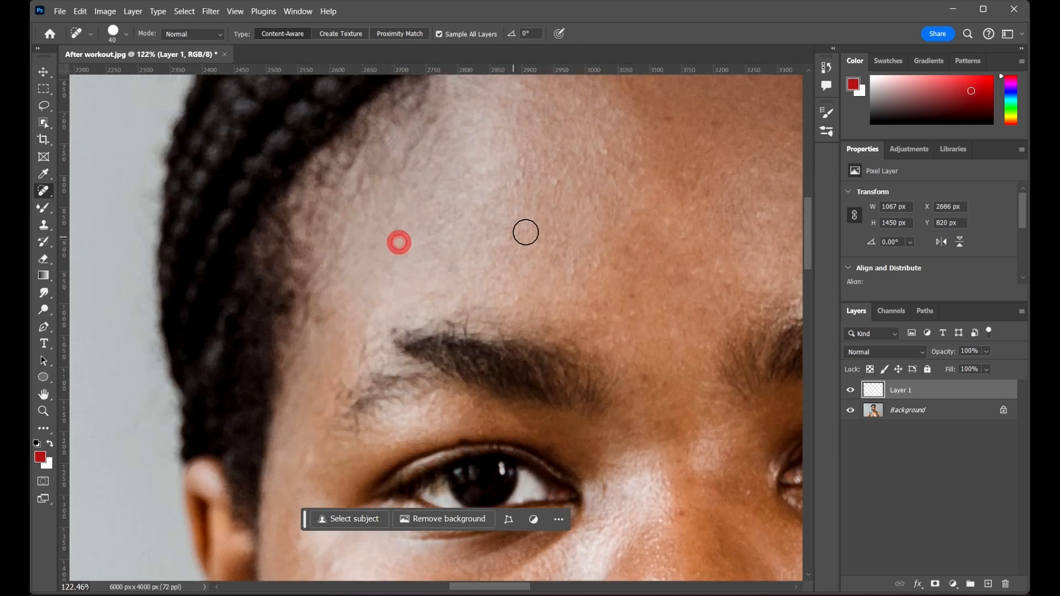
click(561, 180)
scroll(402, 292, down, 4)
scroll(549, 348, up, 3)
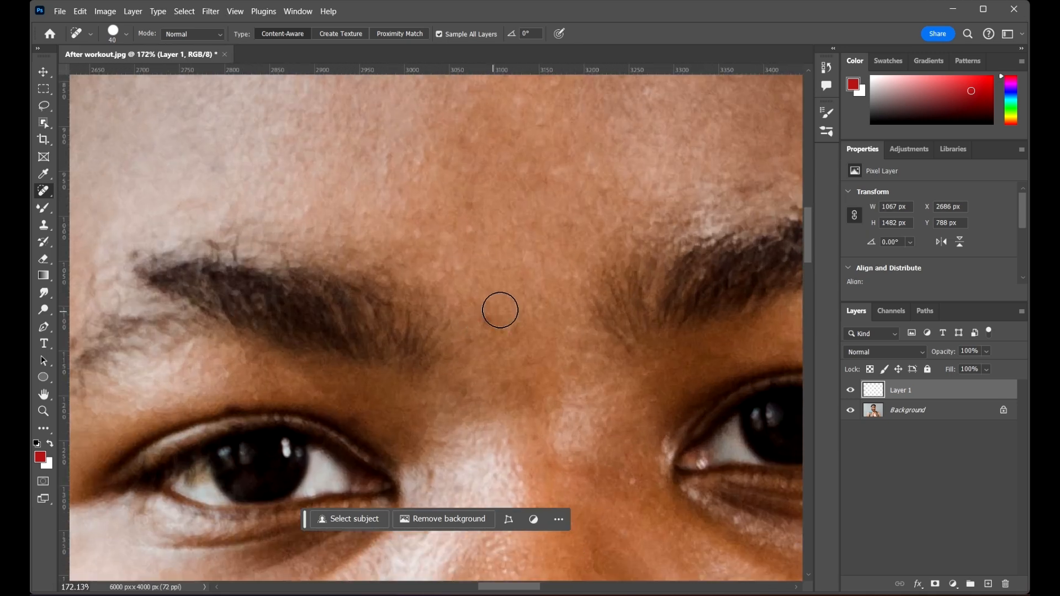
click(484, 318)
Set the brush size to 45 and heal the dark mole beside the tank top strap
scroll(349, 197, down, 6)
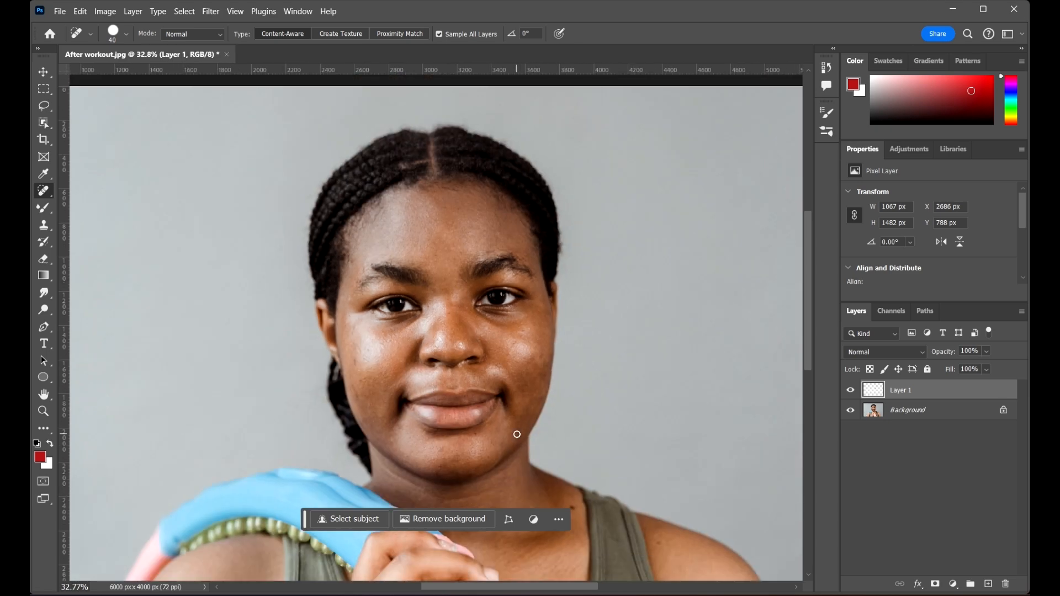
scroll(577, 458, up, 7)
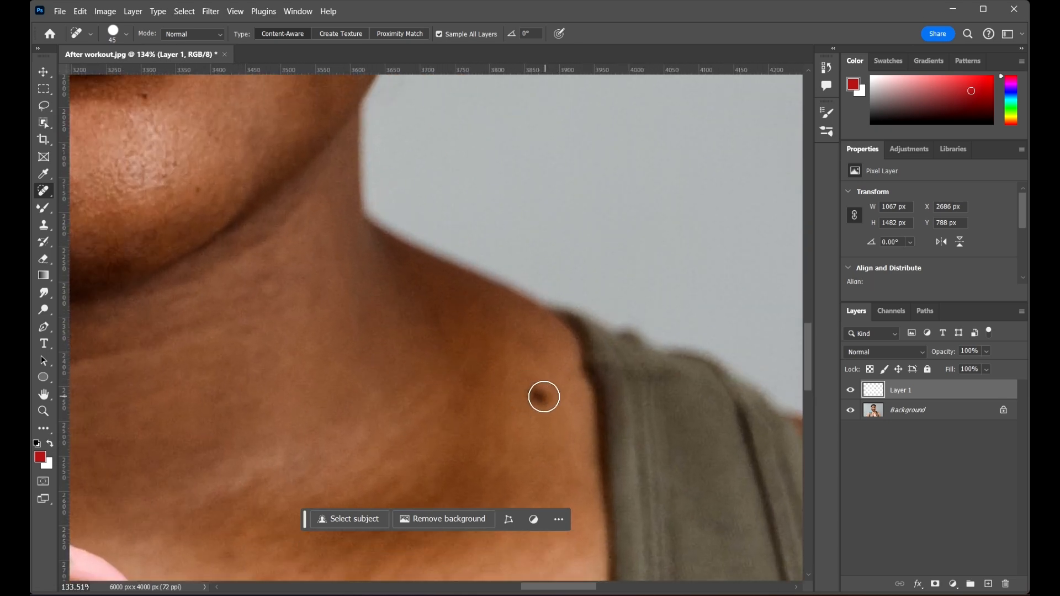
click(543, 396)
Hide and reshow Layer 1 to compare the whole portrait before and after the retouching
scroll(566, 352, down, 2)
scroll(566, 351, down, 4)
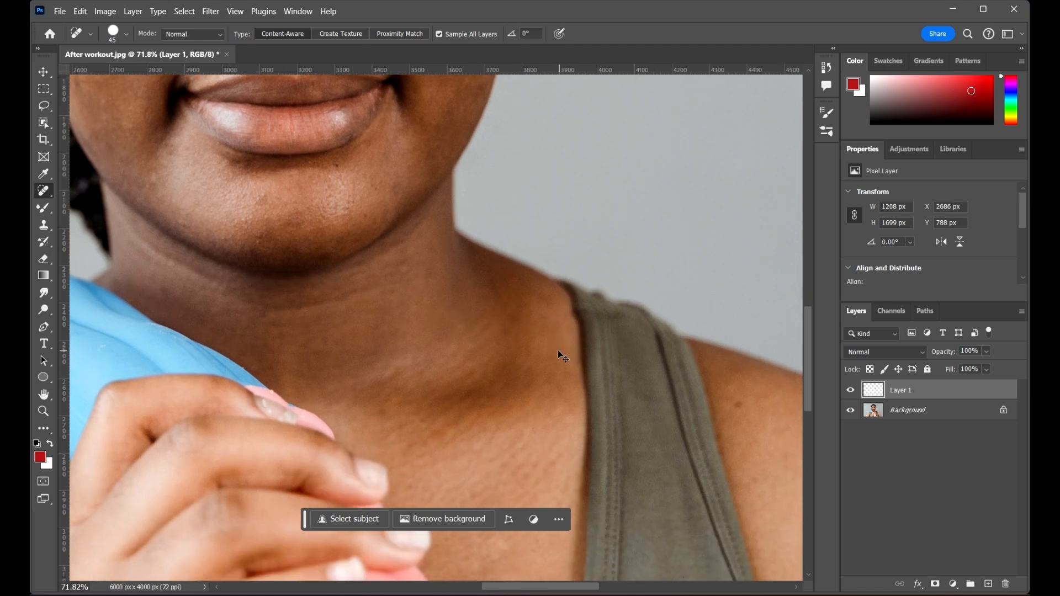
scroll(448, 300, up, 1)
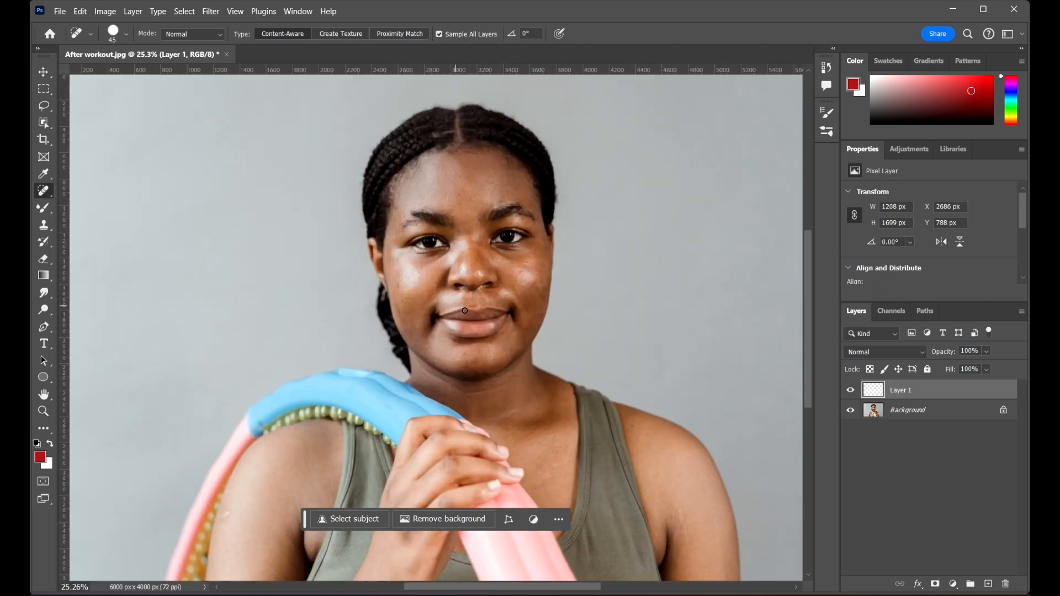
scroll(553, 308, down, 1)
scroll(499, 379, up, 1)
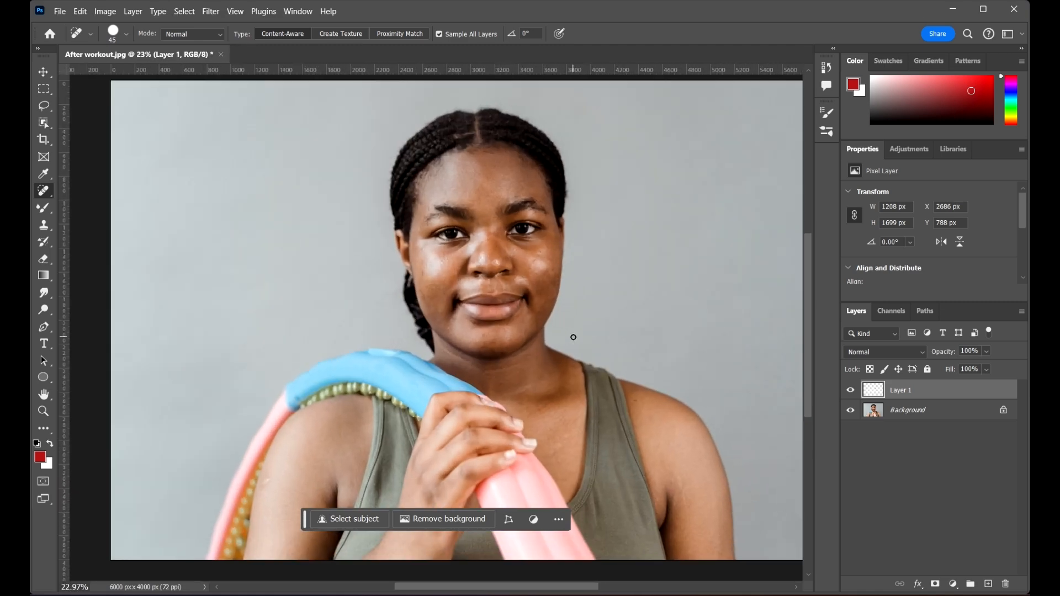
click(850, 392)
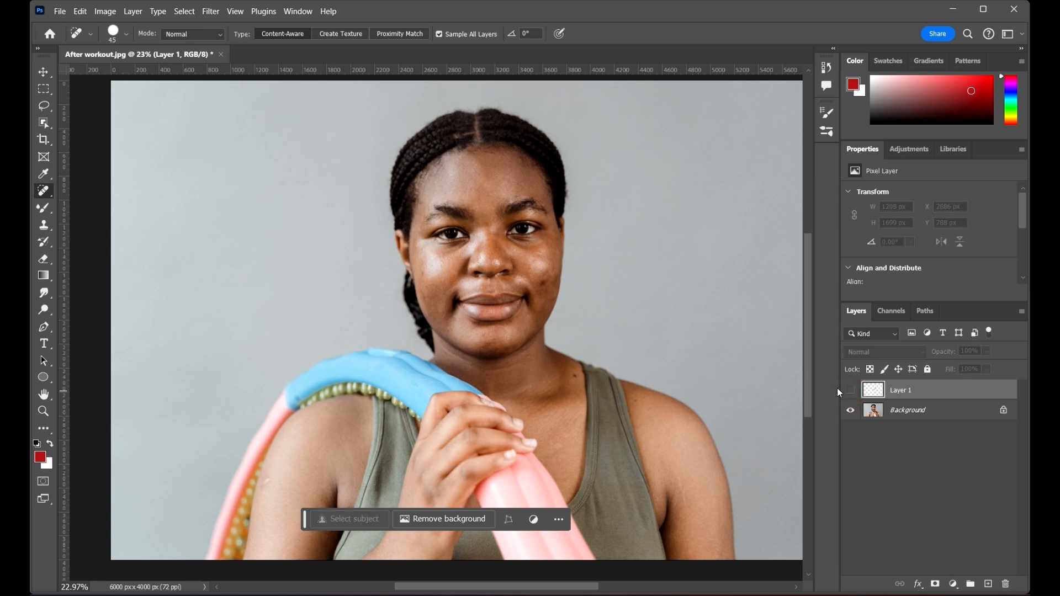
click(850, 391)
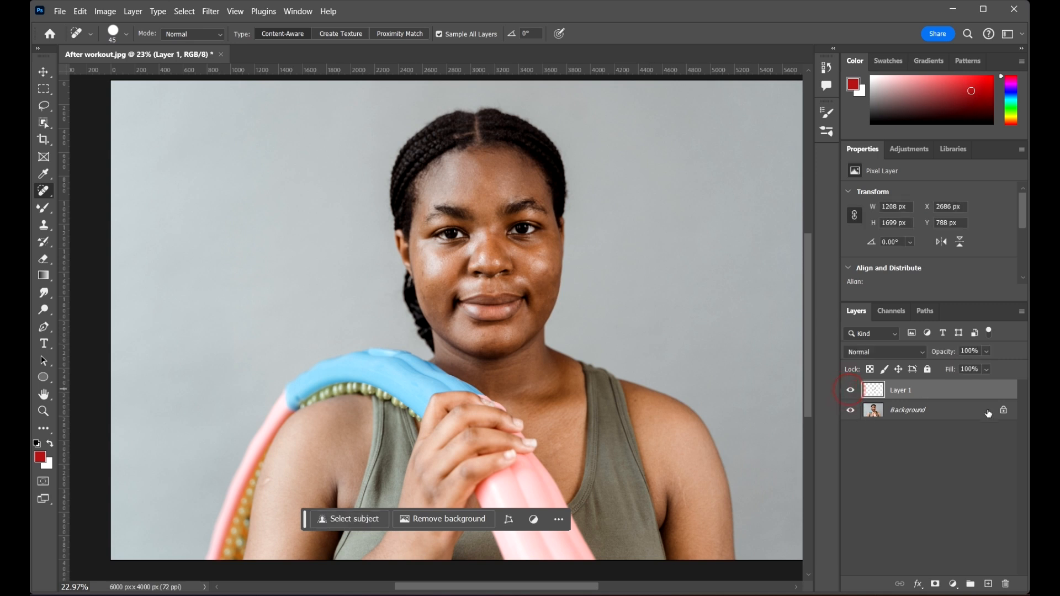
Hide the Background layer to examine the healing patches on Layer 1 alone, and show it again
click(851, 411)
scroll(535, 258, up, 5)
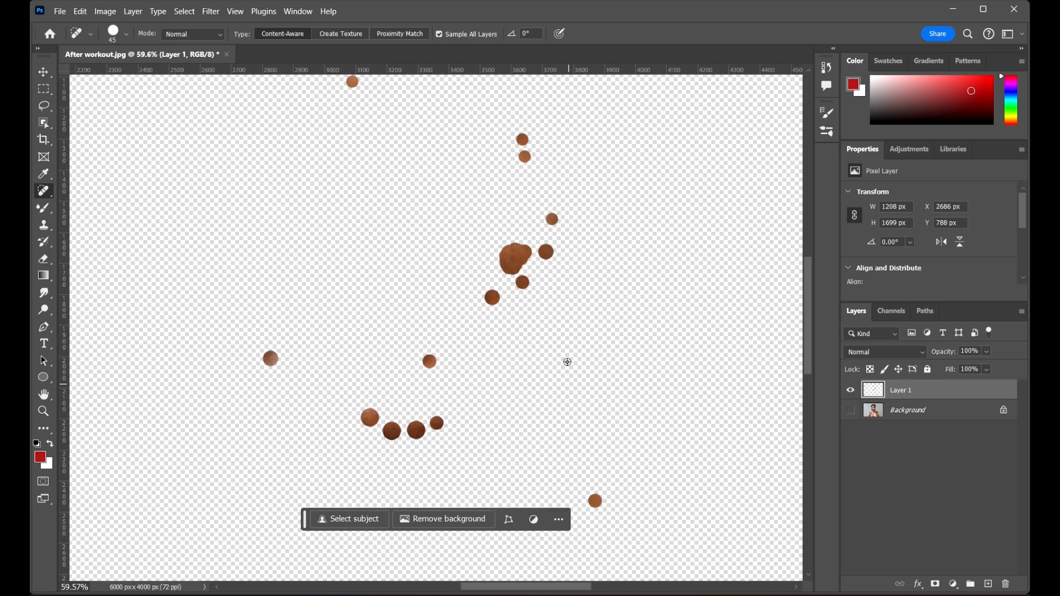
scroll(535, 258, down, 6)
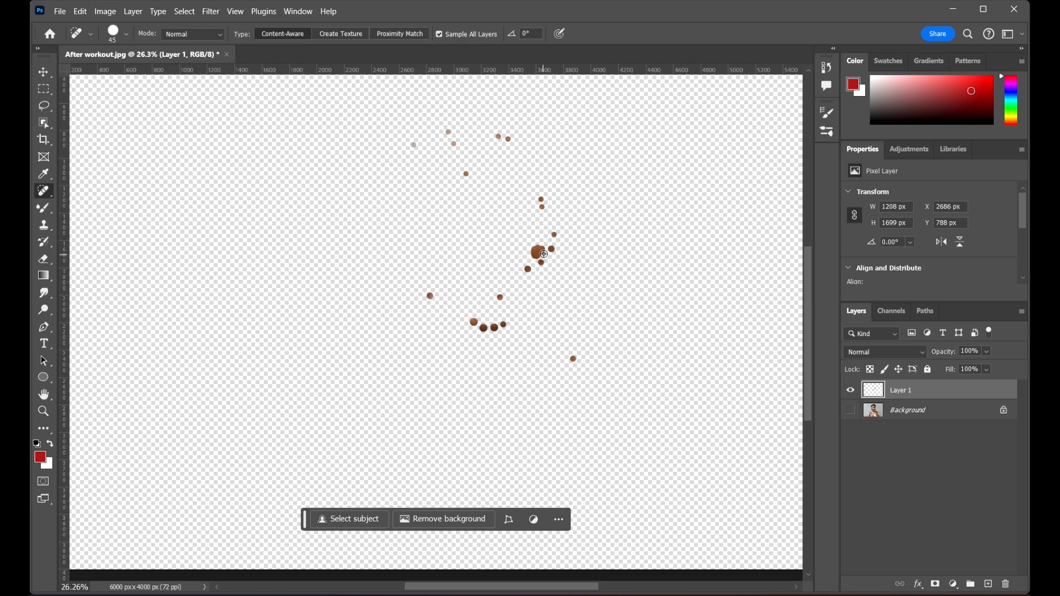
scroll(541, 221, up, 2)
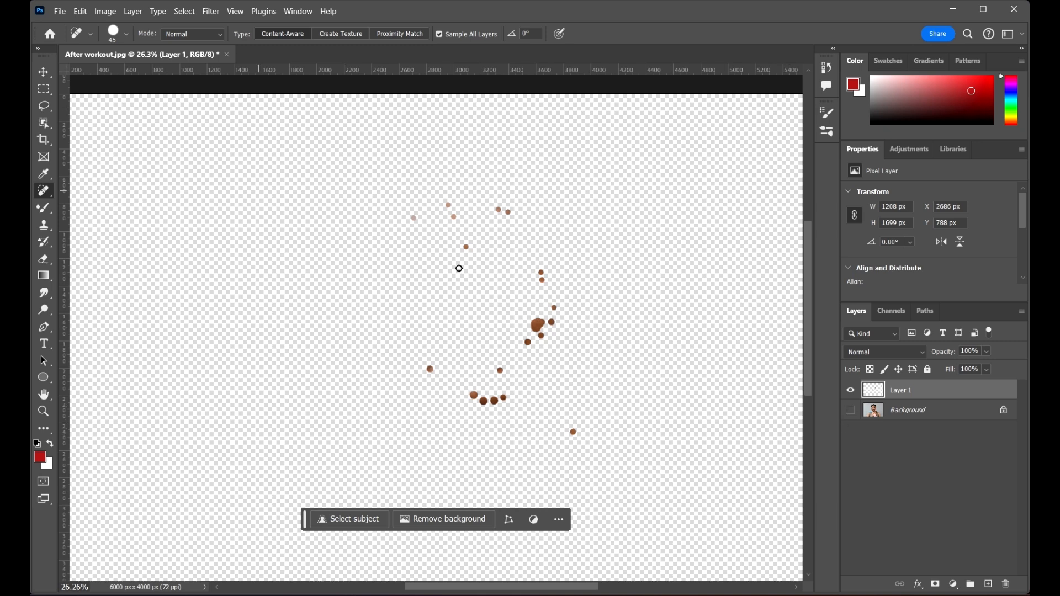
click(851, 411)
Select Layer 1 and Background and stamp them into a new merged layer above, keeping the originals
scroll(709, 221, down, 2)
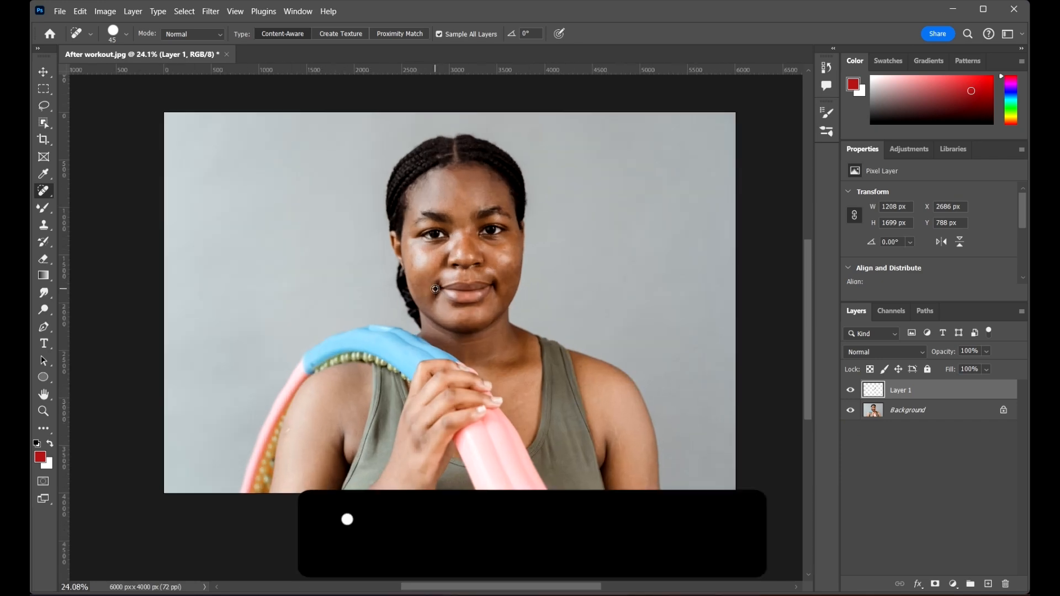
scroll(709, 221, up, 5)
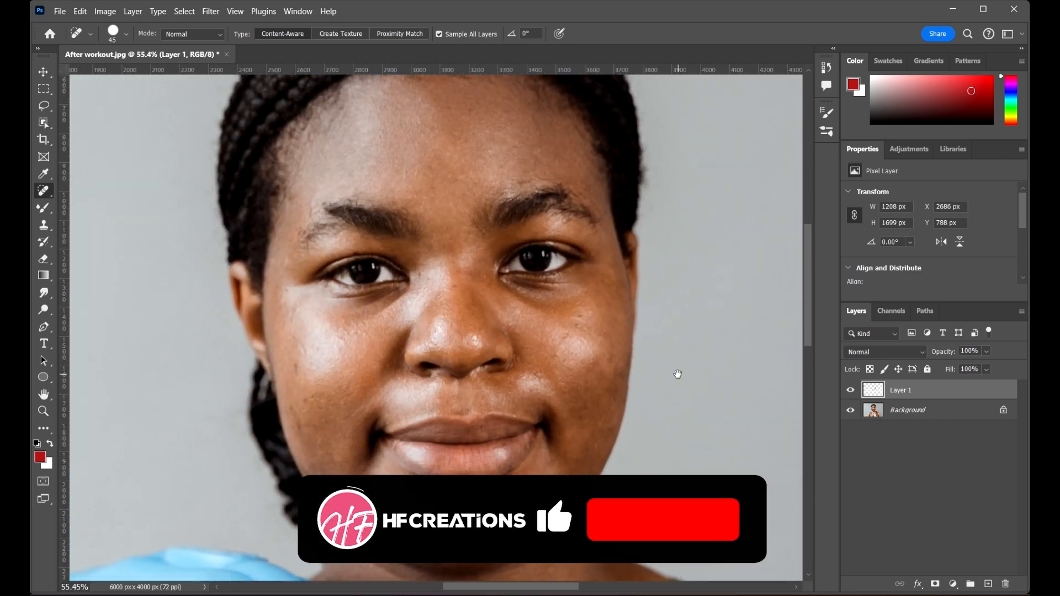
key(ctrl+0)
key(v)
click(953, 418)
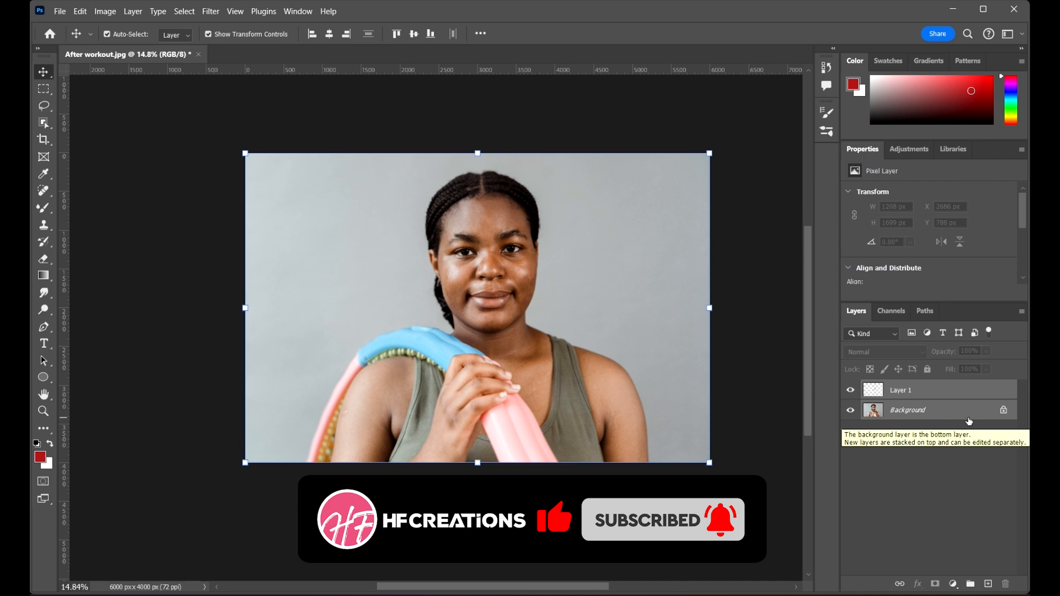
key(ctrl)
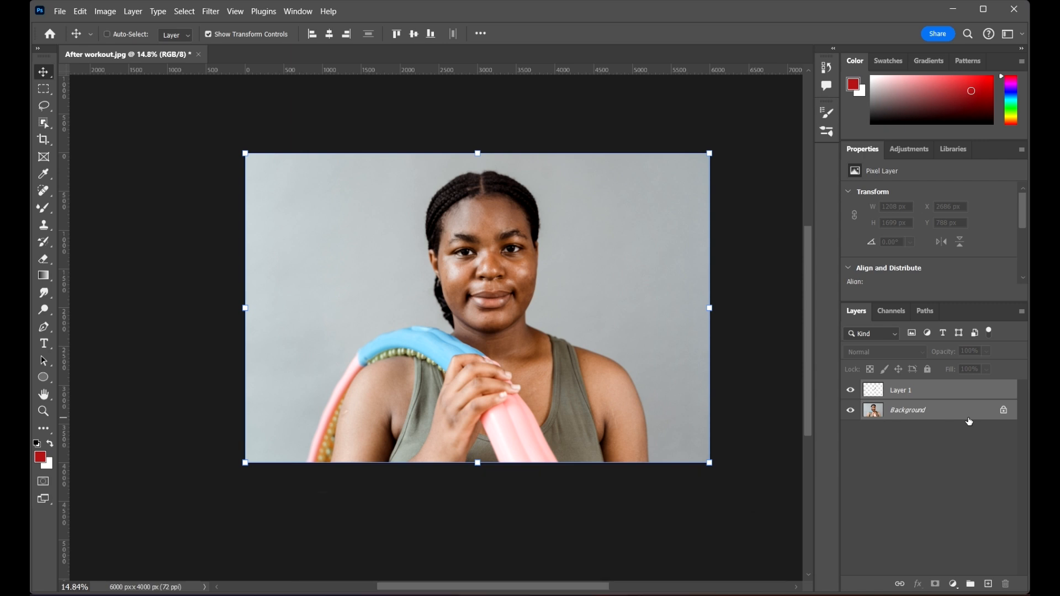
key(ctrl+shift+alt+e)
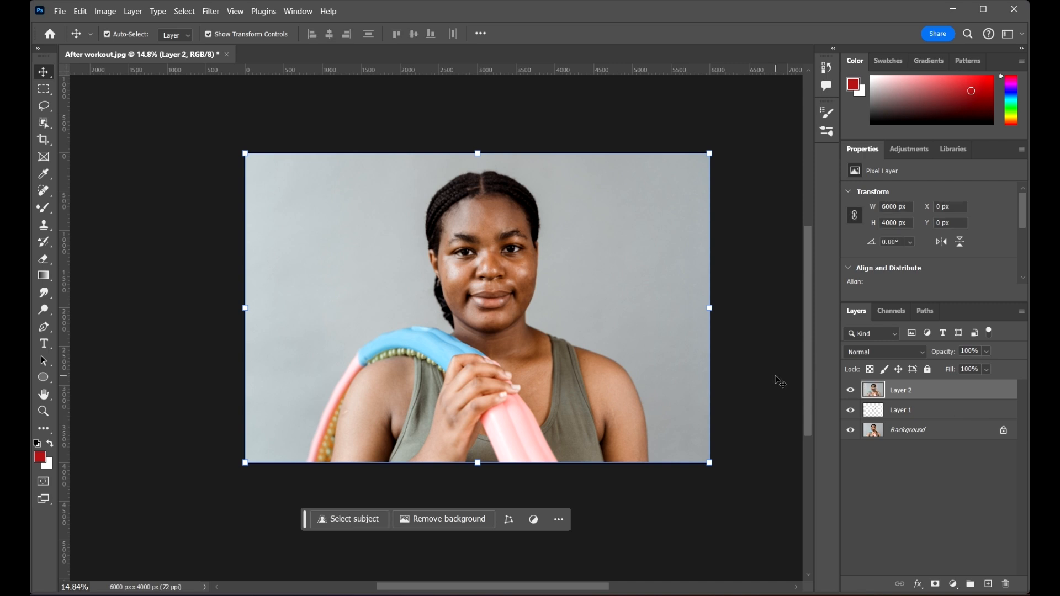
Hide Layer 1 and the Background layer so only the merged Layer 2 is shown
scroll(487, 242, up, 5)
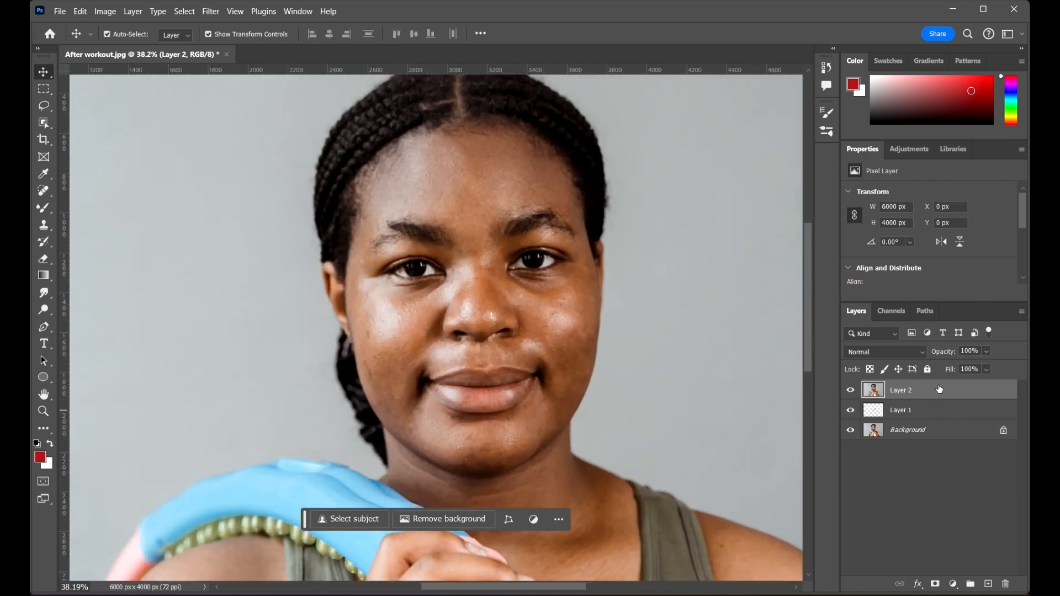
drag(850, 415, 851, 430)
drag(668, 351, 657, 364)
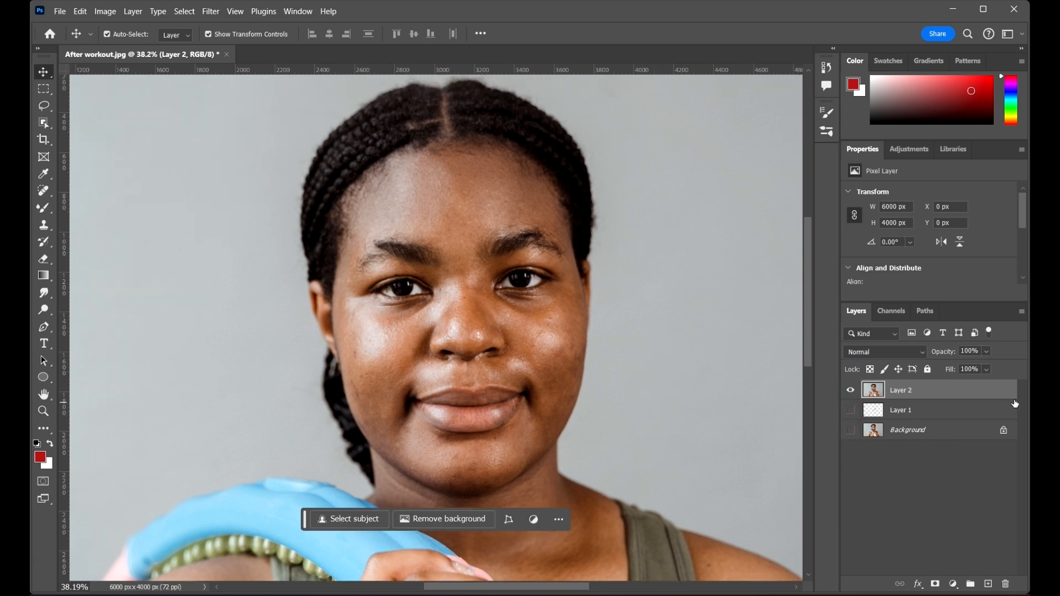
Duplicate the merged Layer 2 twice and hide the original Layer 2 beneath the two copies
scroll(567, 302, down, 5)
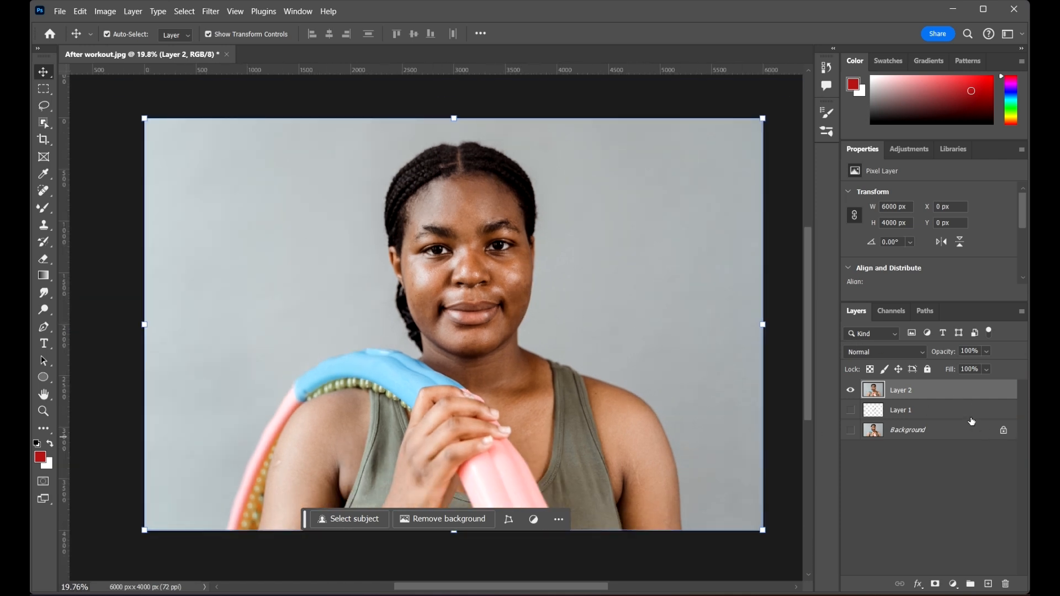
key(ctrl)
key(ctrl+j)
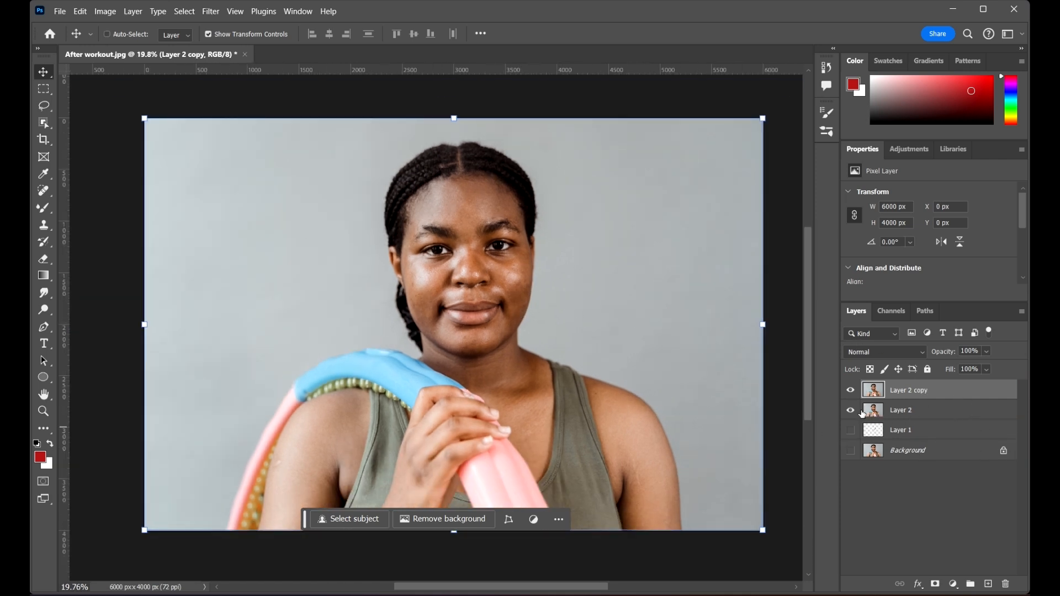
key(ctrl+j)
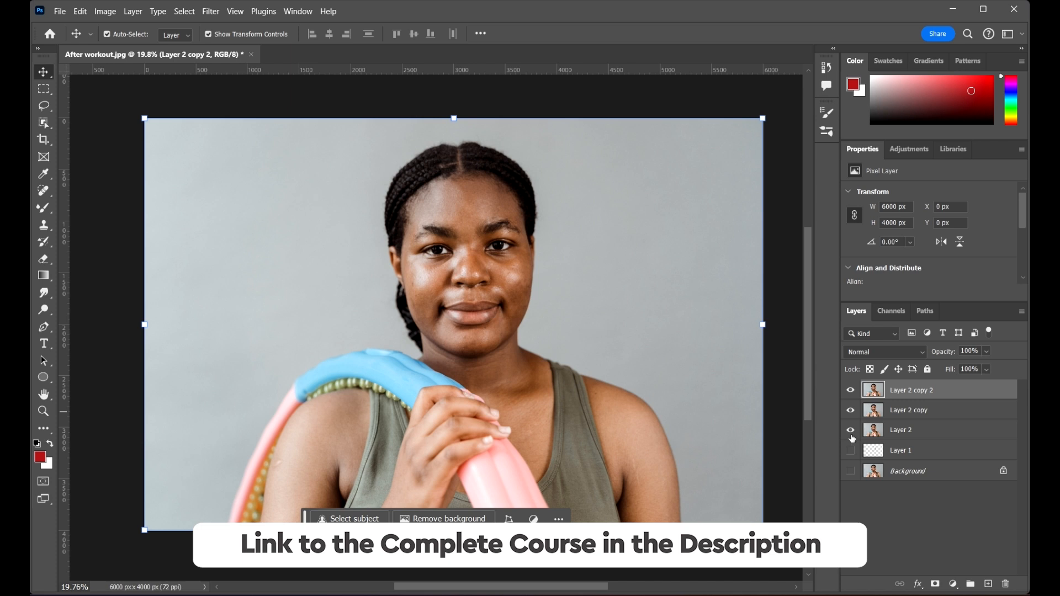
click(851, 431)
click(923, 434)
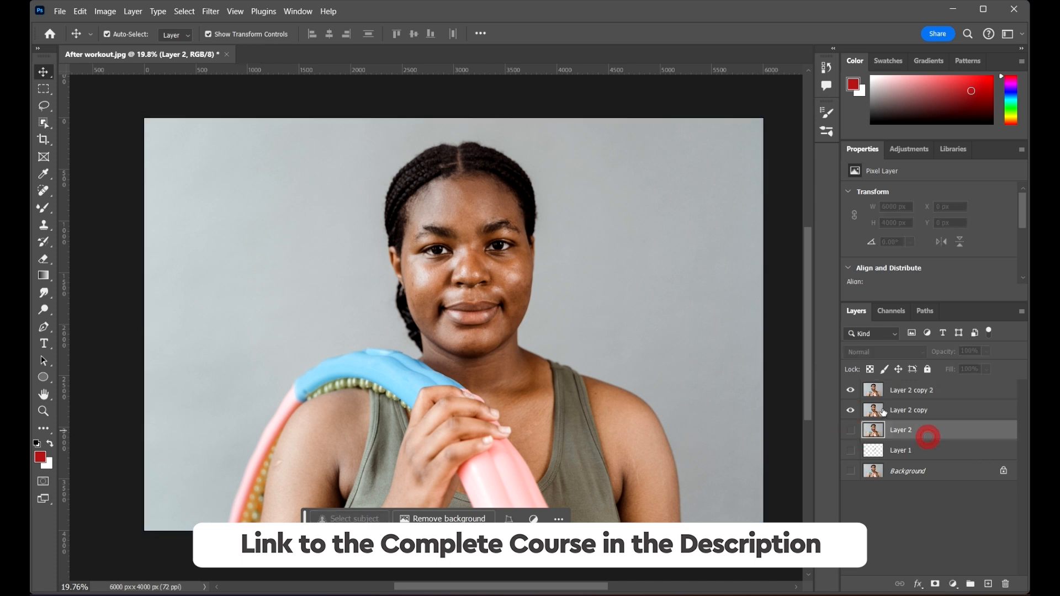
Rename the topmost copy of Layer 2 as High Freq
click(925, 393)
right_click(917, 398)
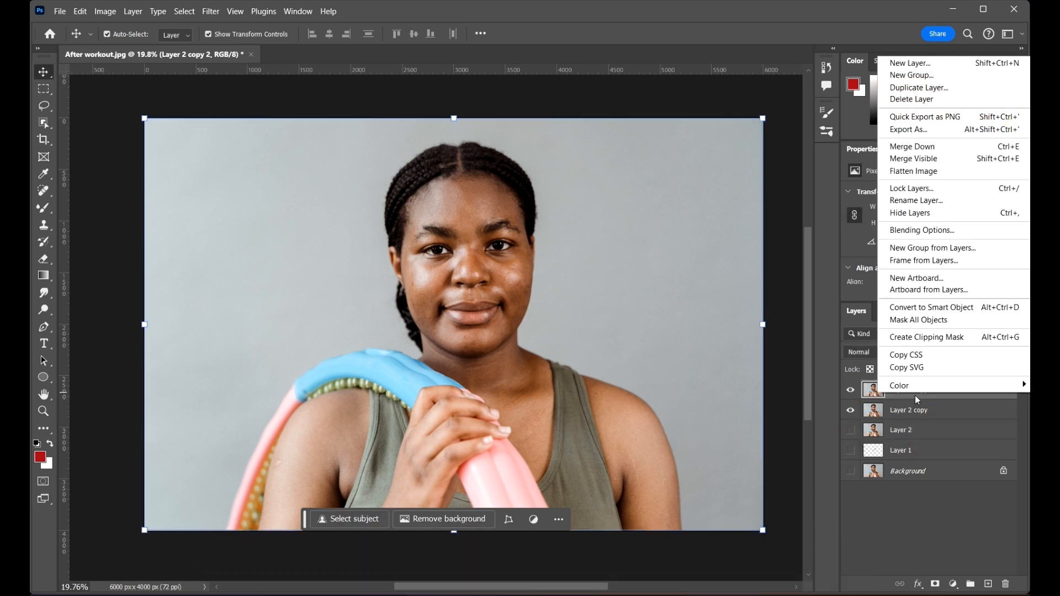
click(917, 398)
double_click(914, 391)
text(High Freq)
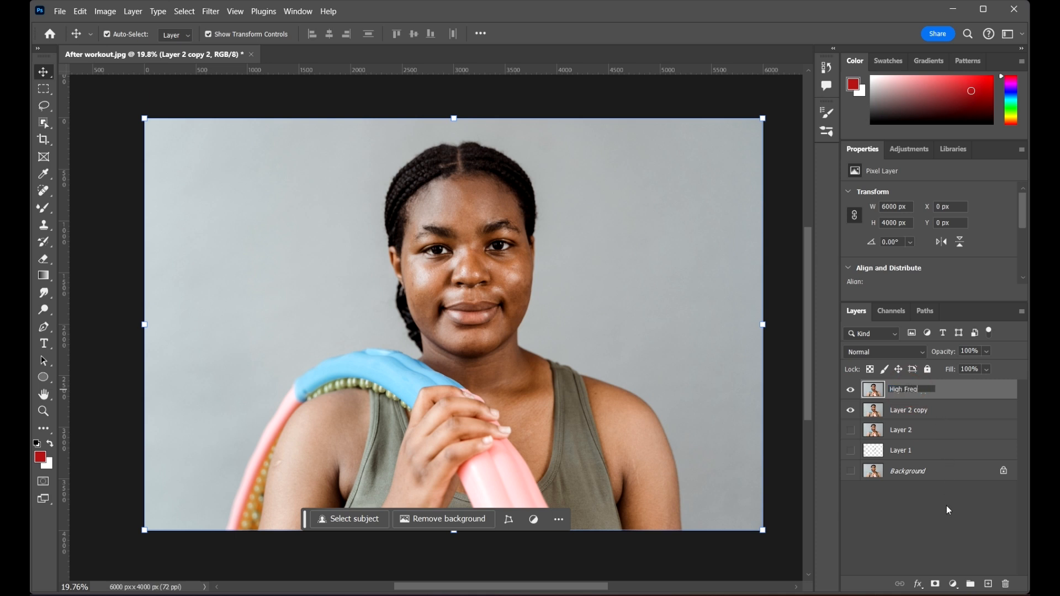
click(946, 508)
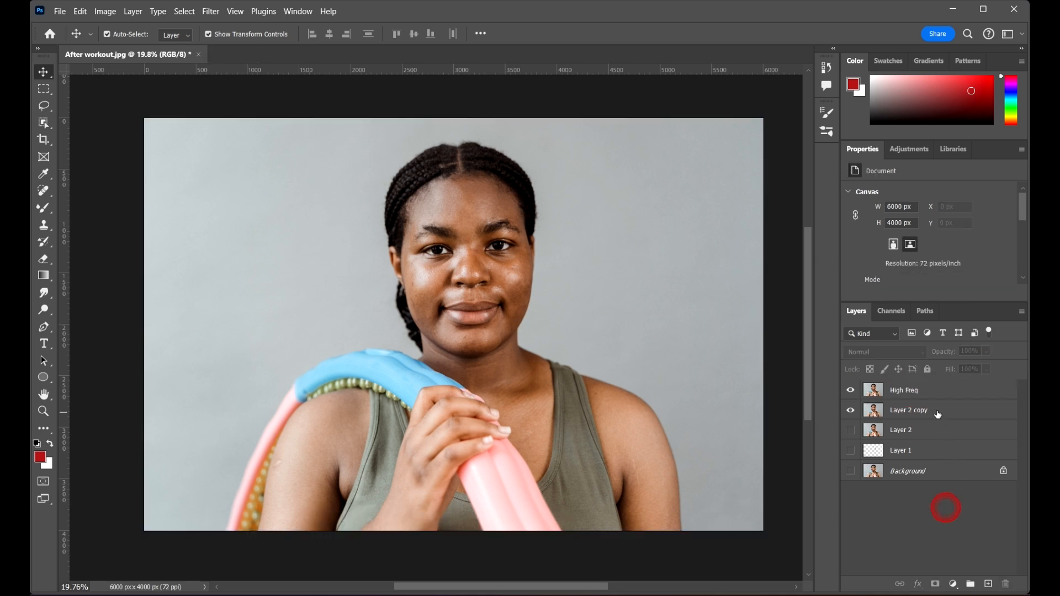
Rename the remaining Layer 2 copy as Low Freq
click(916, 409)
double_click(925, 410)
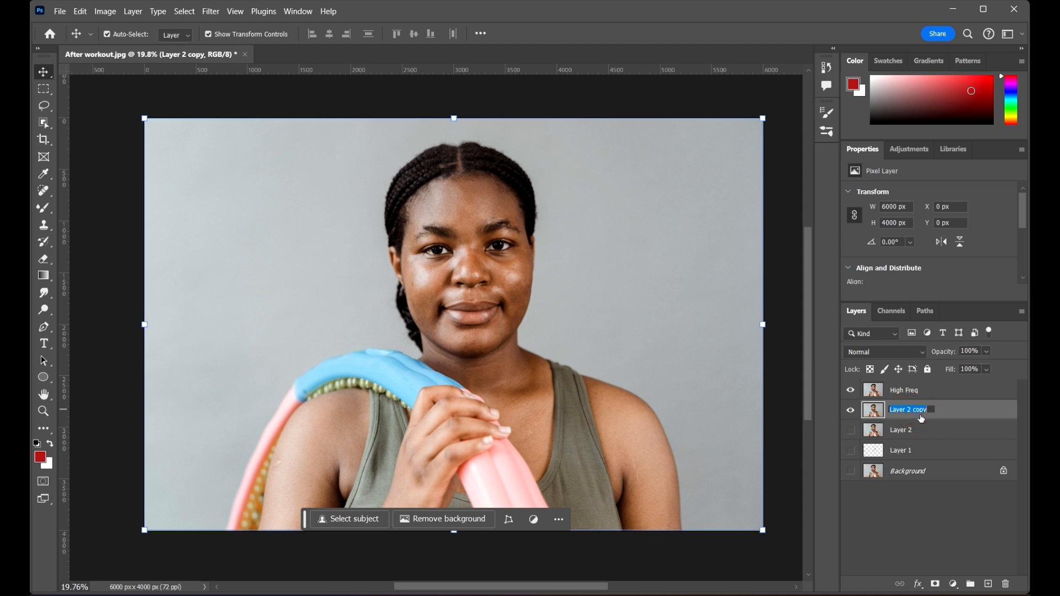
text(Low Freq)
click(939, 500)
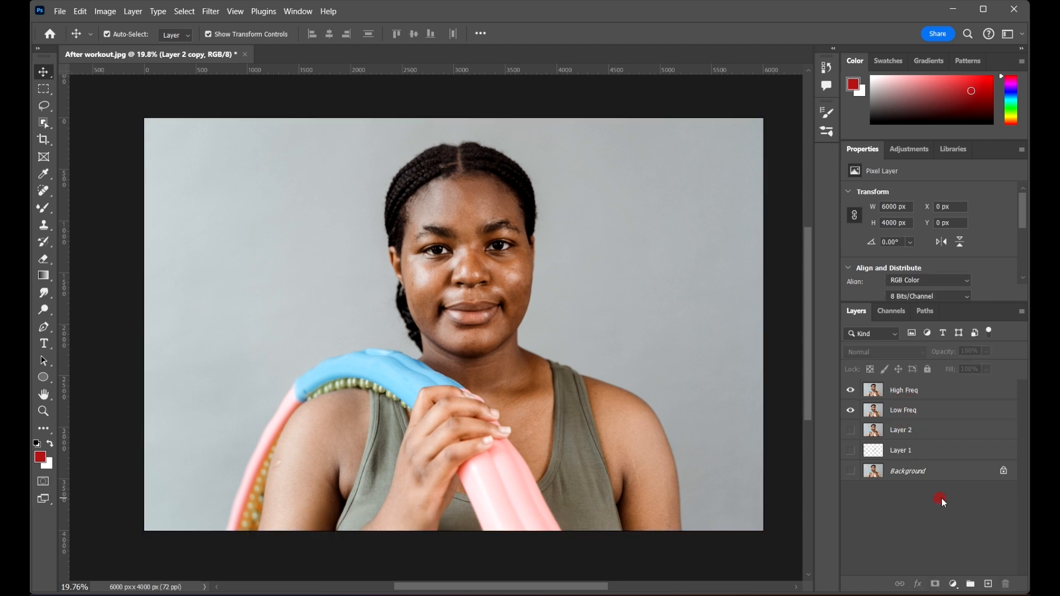
Hide the High Freq layer and select the Low Freq layer below it
scroll(590, 268, down, 2)
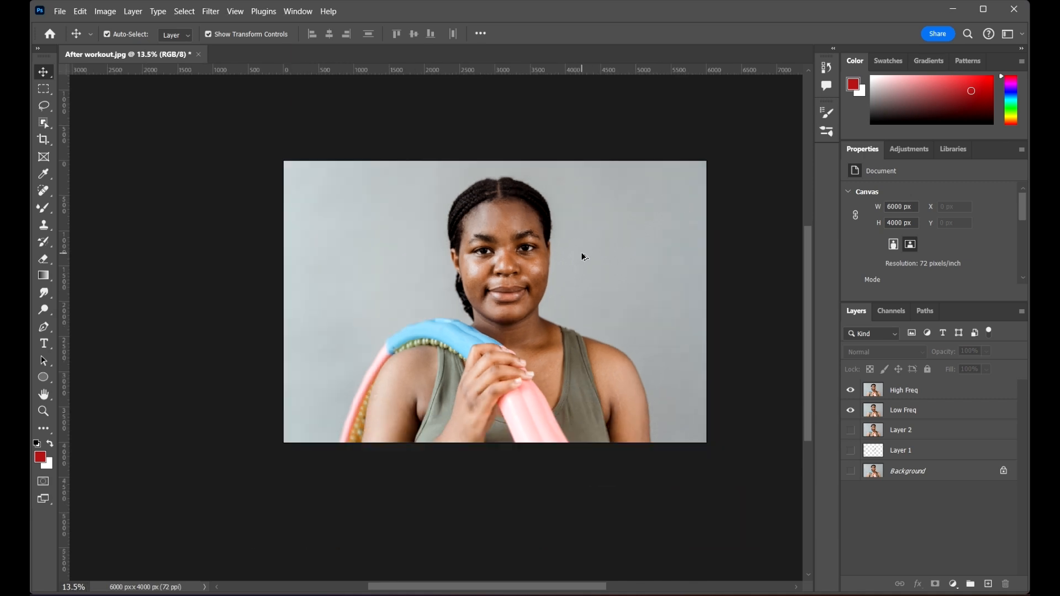
scroll(580, 260, up, 4)
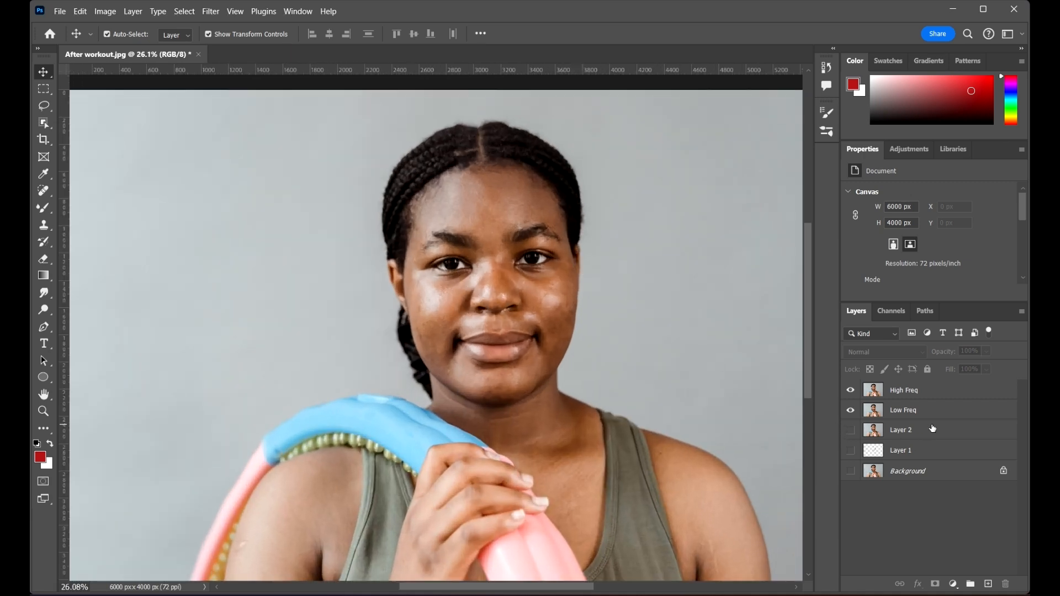
click(850, 390)
click(935, 410)
Inspect the skin texture on the Low Freq layer and start a Gaussian Blur on it
scroll(486, 287, up, 8)
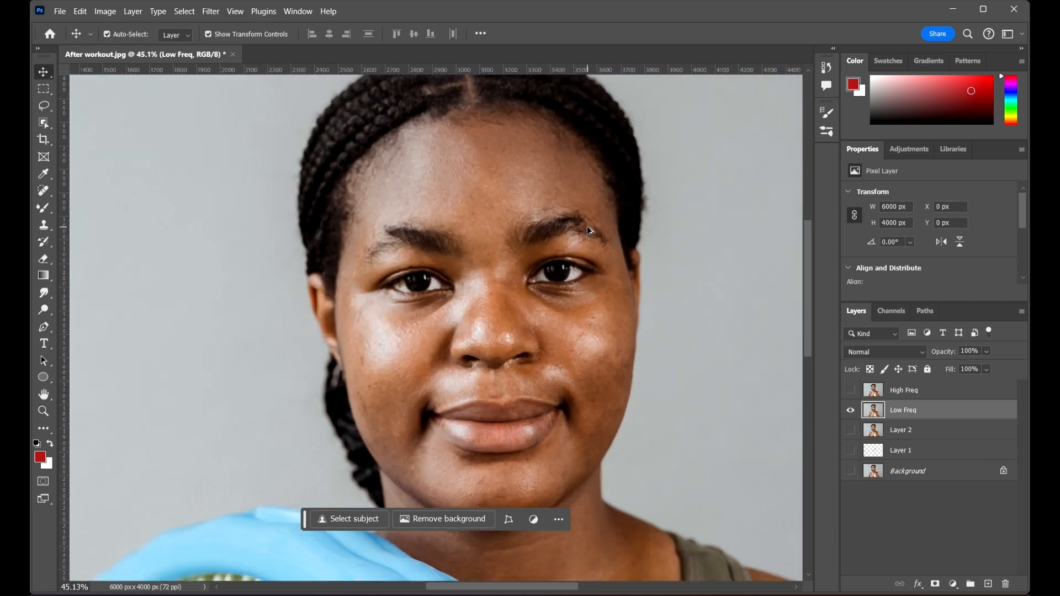
scroll(443, 178, down, 5)
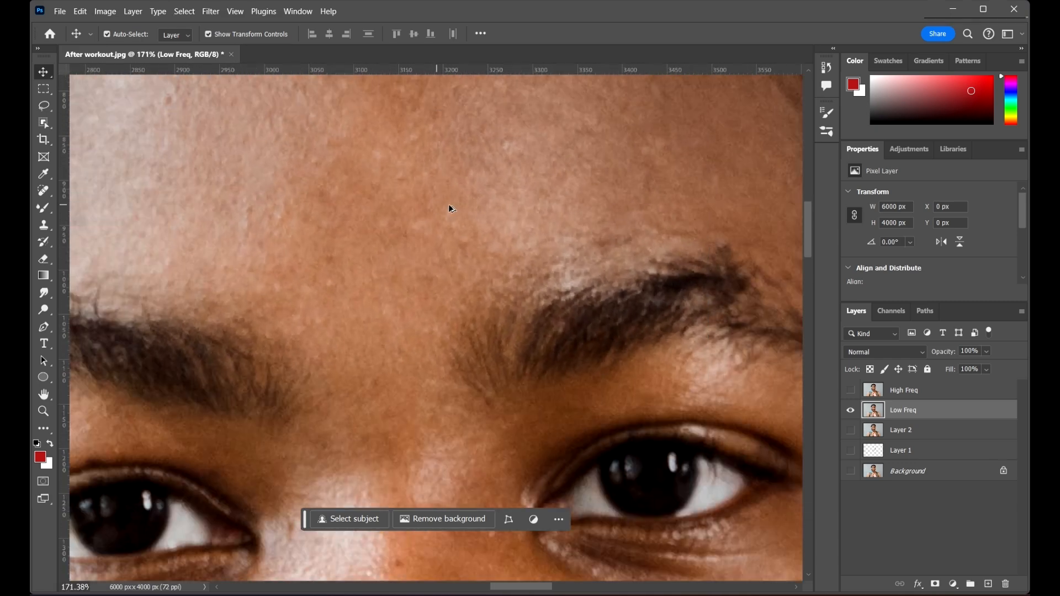
scroll(452, 187, down, 2)
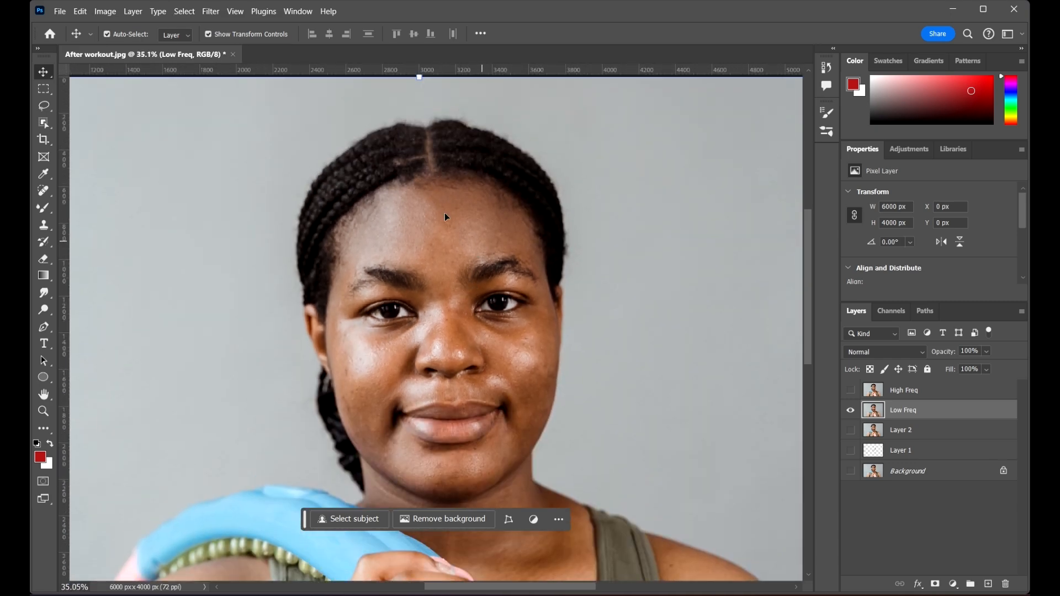
drag(479, 266, 433, 268)
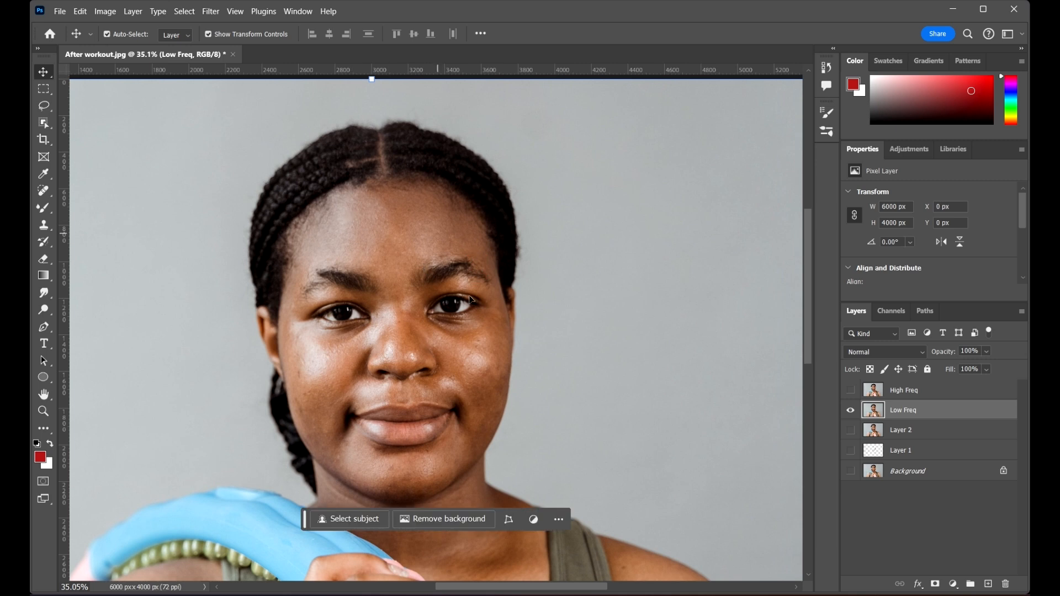
scroll(431, 292, up, 1)
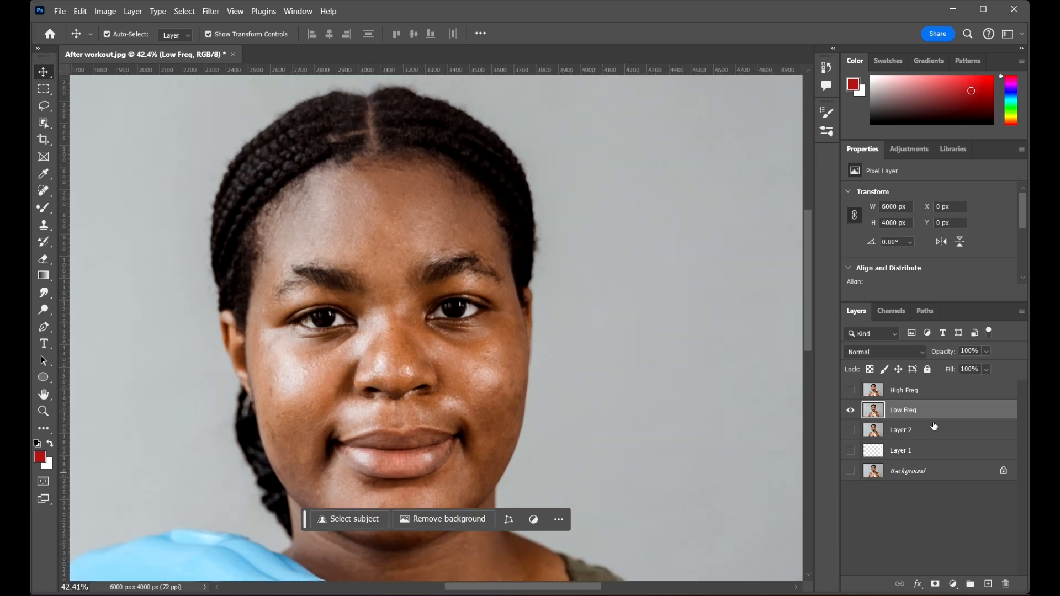
click(214, 16)
click(271, 183)
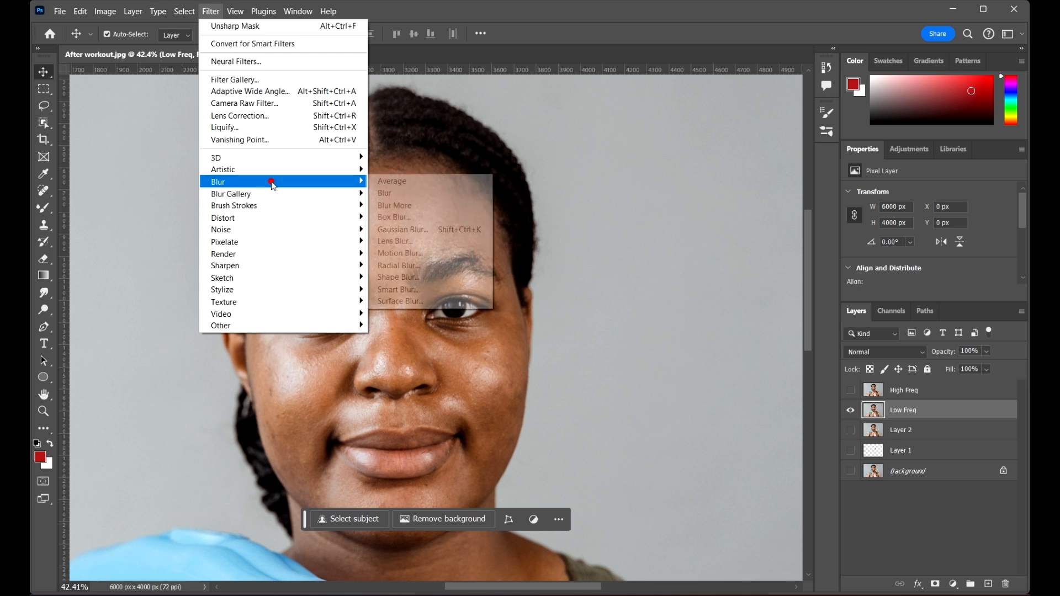
click(444, 229)
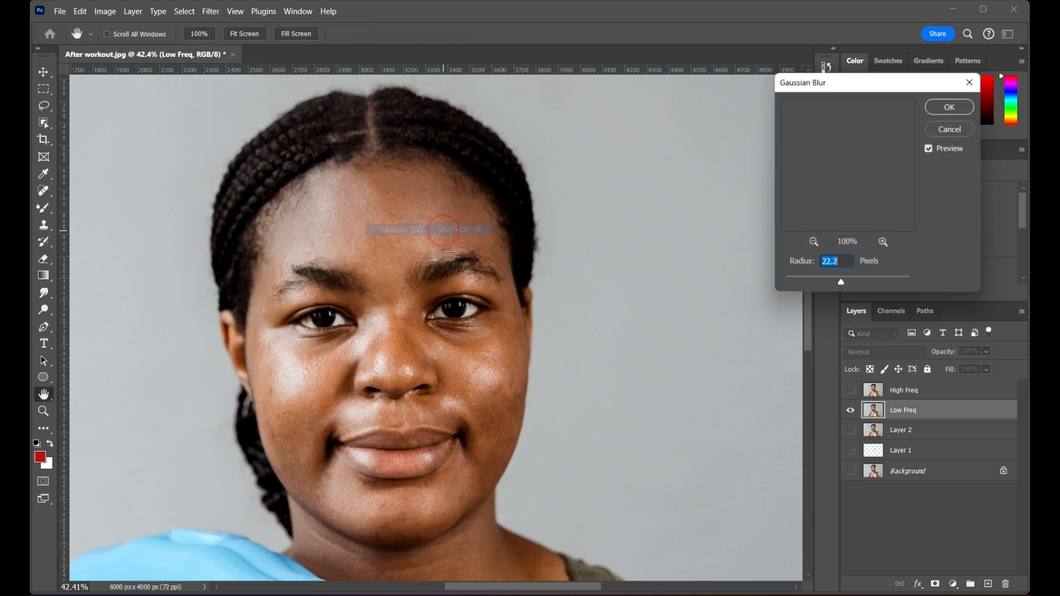
Try a Gaussian Blur radius of 2.5 pixels and check its effect on the face
key(alt)
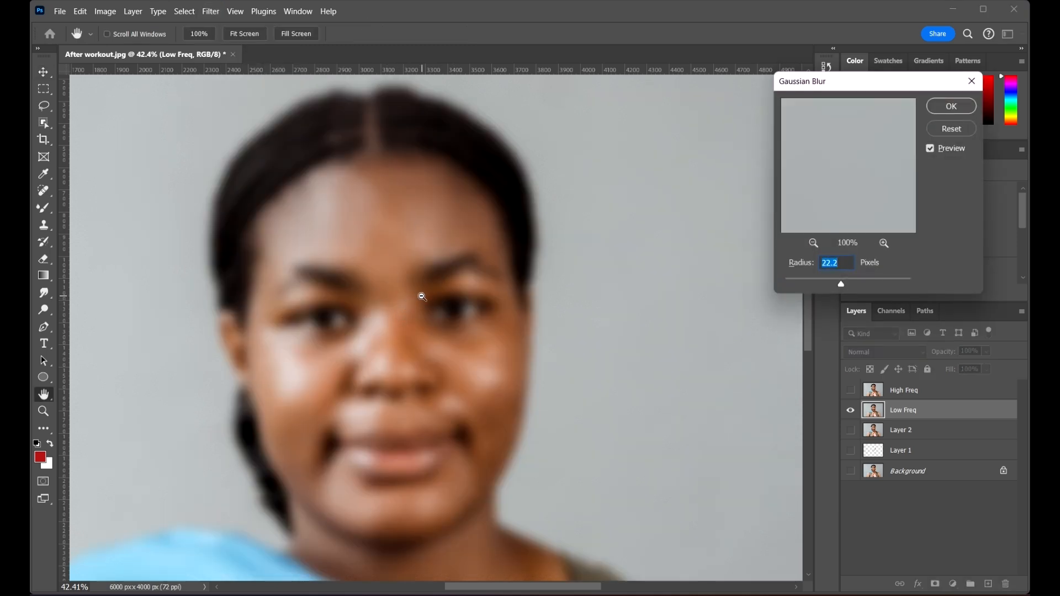
alt+click(423, 298)
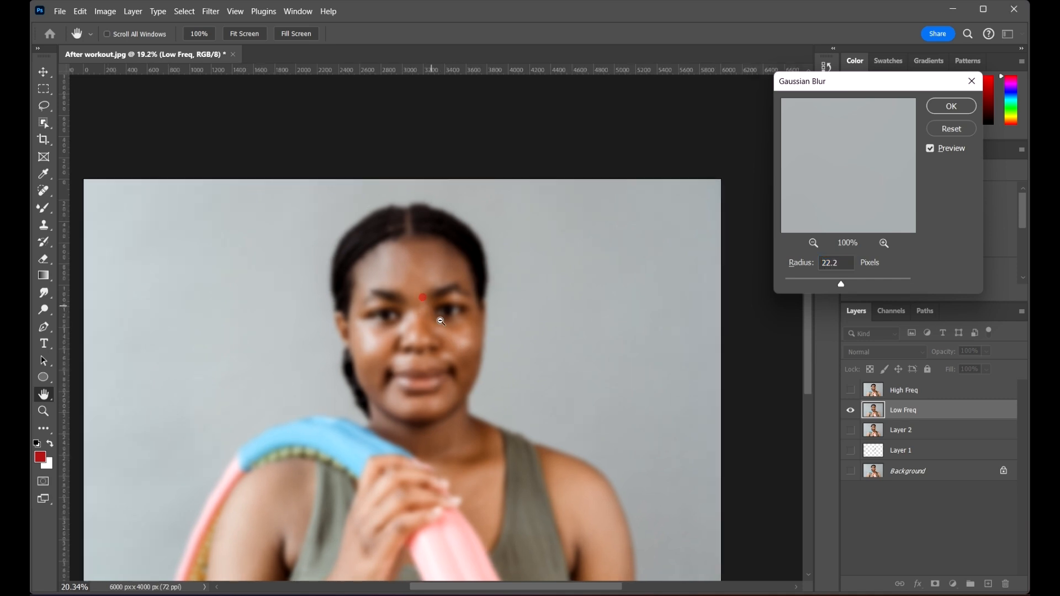
ctrl+click(441, 321)
drag(841, 284, 804, 284)
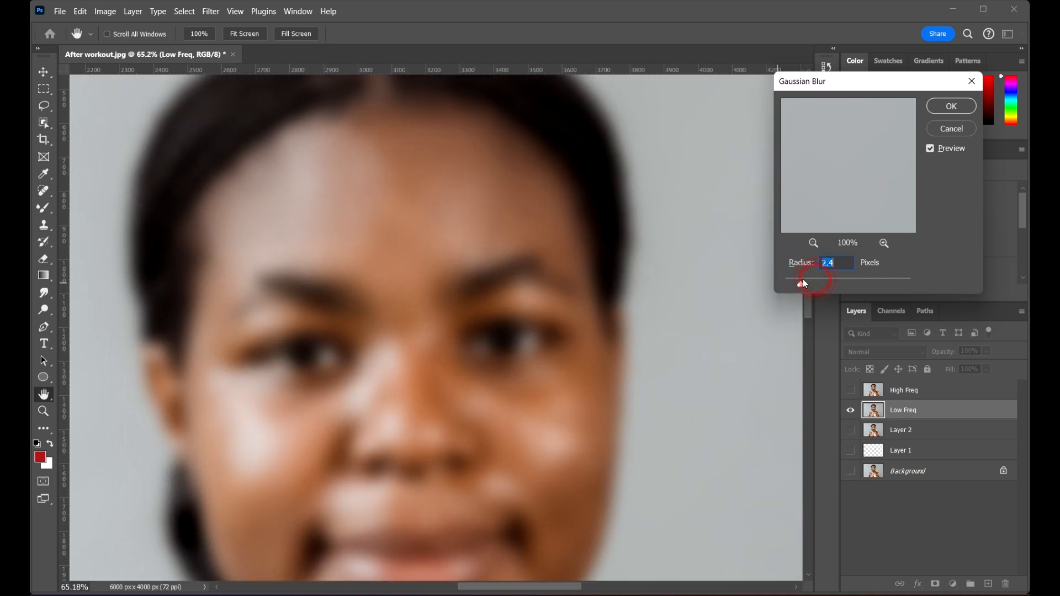
alt+click(402, 230)
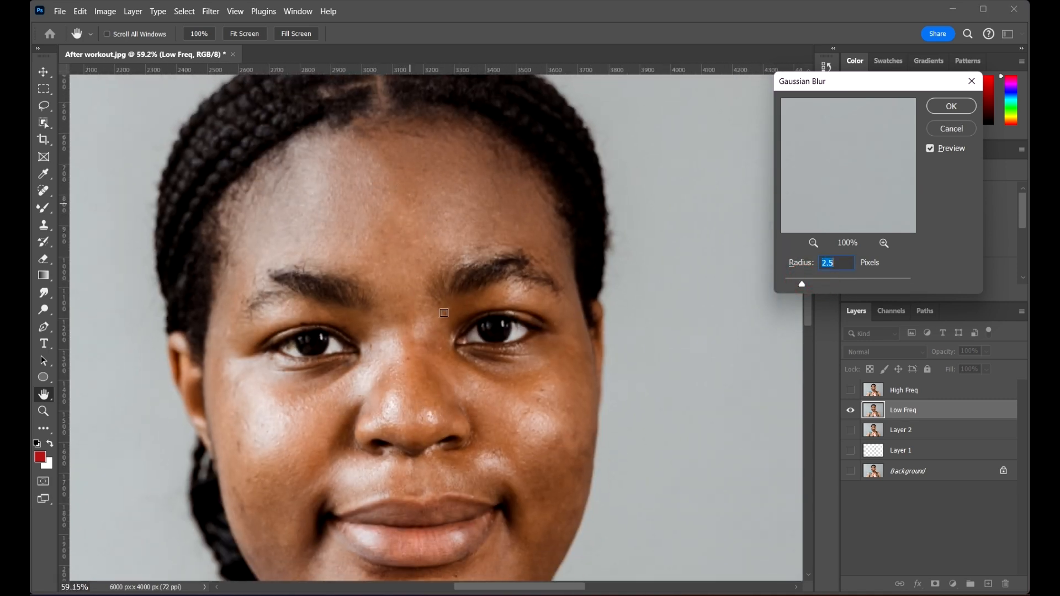
ctrl+click(472, 296)
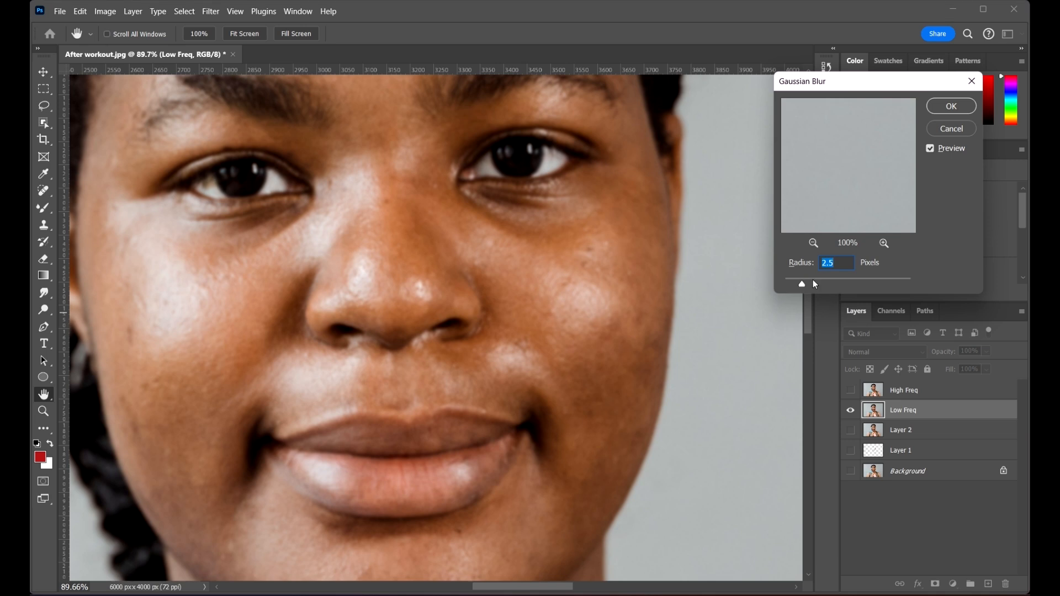
Try stronger blur radii, ending at 6.2 pixels, while checking the mouth, forehead and eyes
click(815, 284)
drag(815, 286, 818, 286)
drag(409, 419, 475, 329)
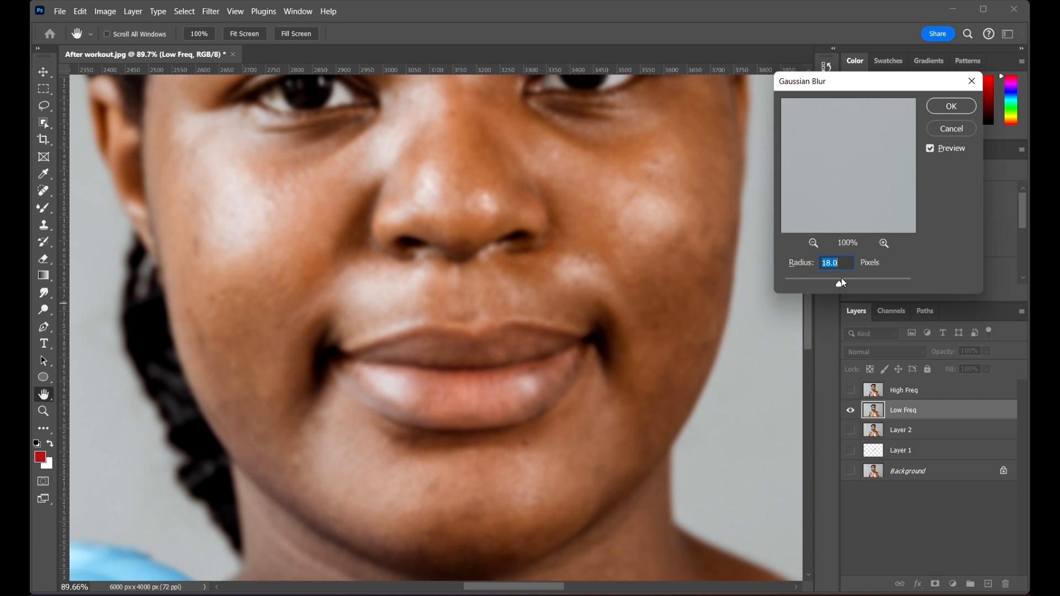
drag(822, 285, 823, 285)
drag(551, 318, 594, 449)
drag(521, 206, 524, 303)
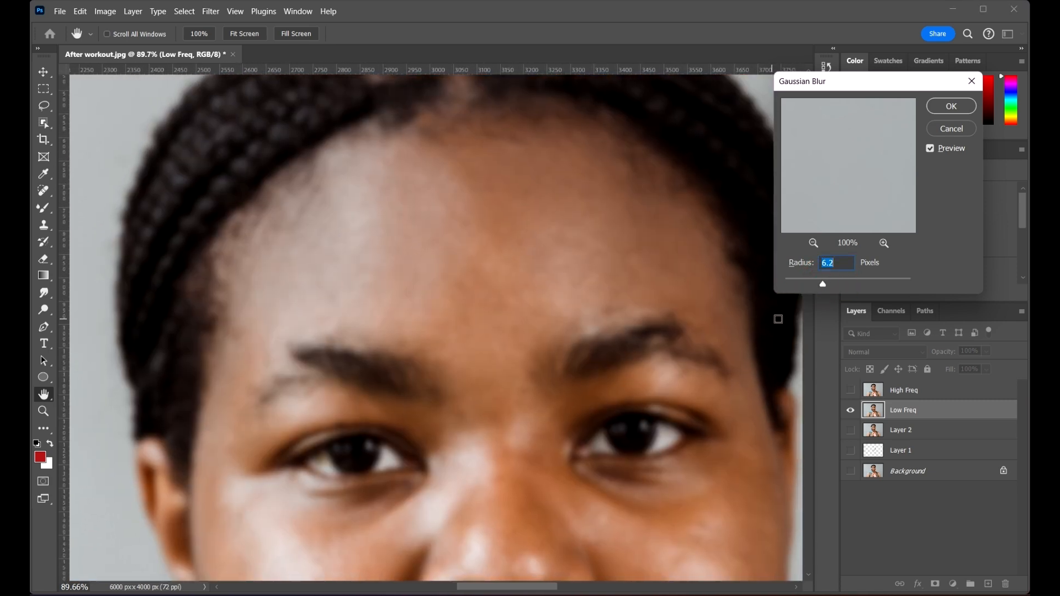
Try blur radii of 4.5 and 5.6 pixels while checking the cheeks and eyes
drag(816, 284, 816, 286)
drag(674, 334, 549, 180)
click(820, 285)
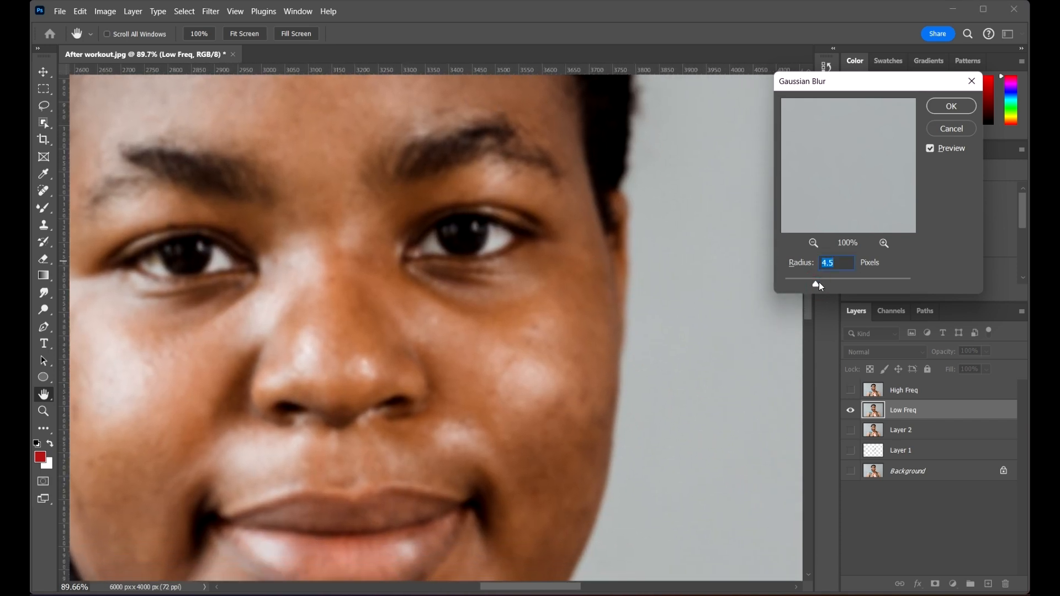
drag(820, 283, 822, 282)
Set the Gaussian Blur radius to 6 pixels and apply it to the Low Freq layer
scroll(519, 209, down, 2)
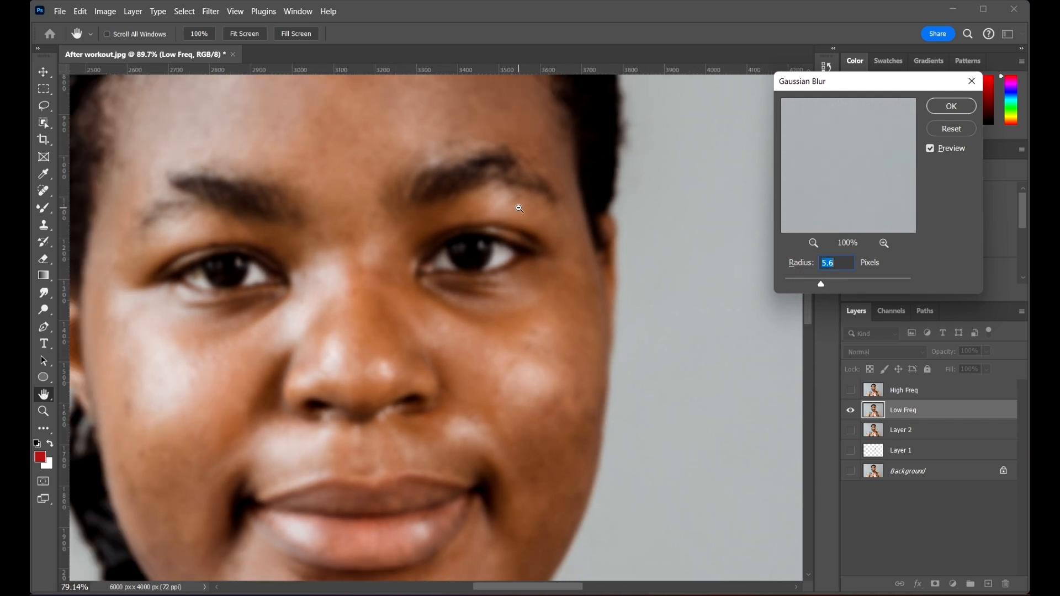
scroll(524, 356, down, 3)
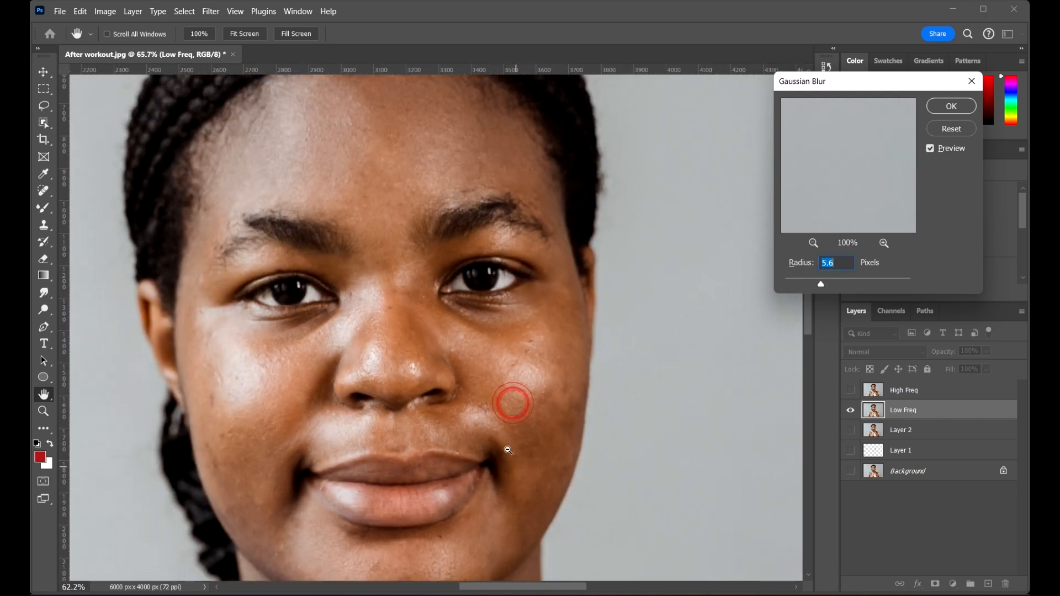
scroll(480, 367, down, 8)
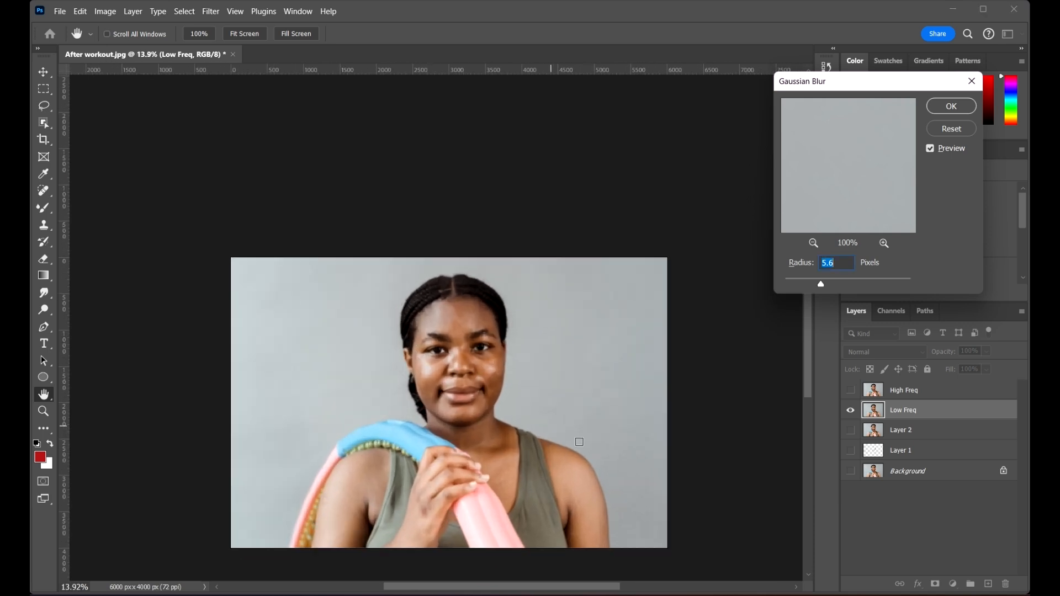
scroll(480, 367, up, 8)
text(6)
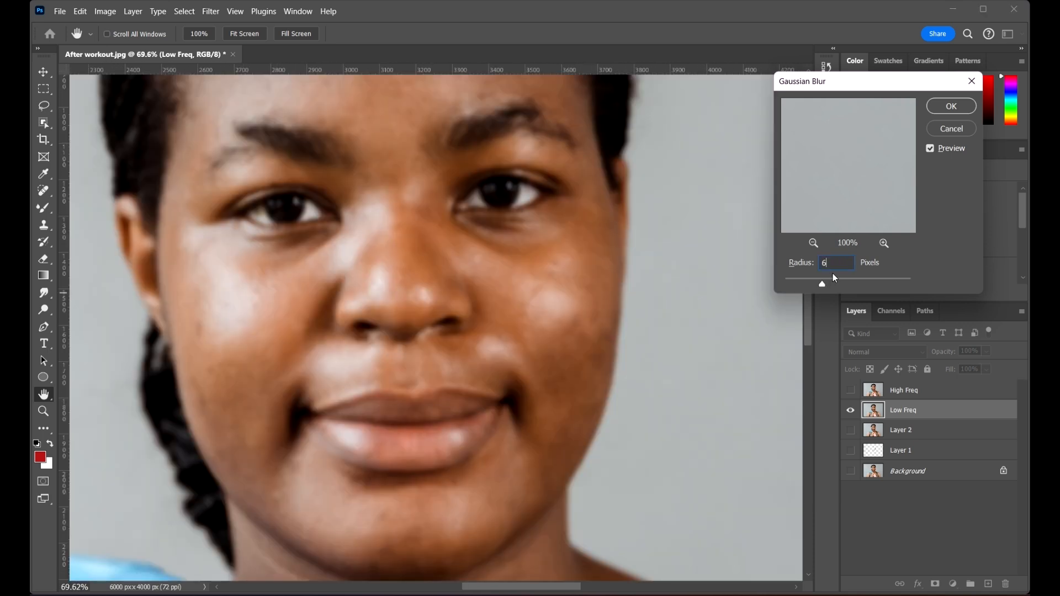
click(951, 106)
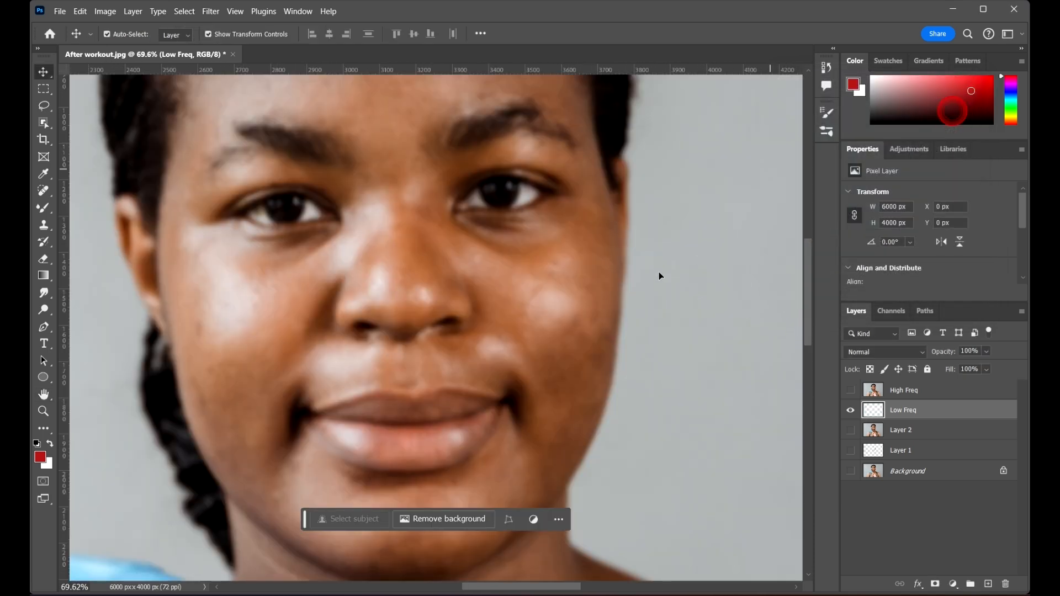
Examine the blurred Low Freq layer over the whole portrait and close up around the nose, mouth, chin and cheek
scroll(491, 264, down, 4)
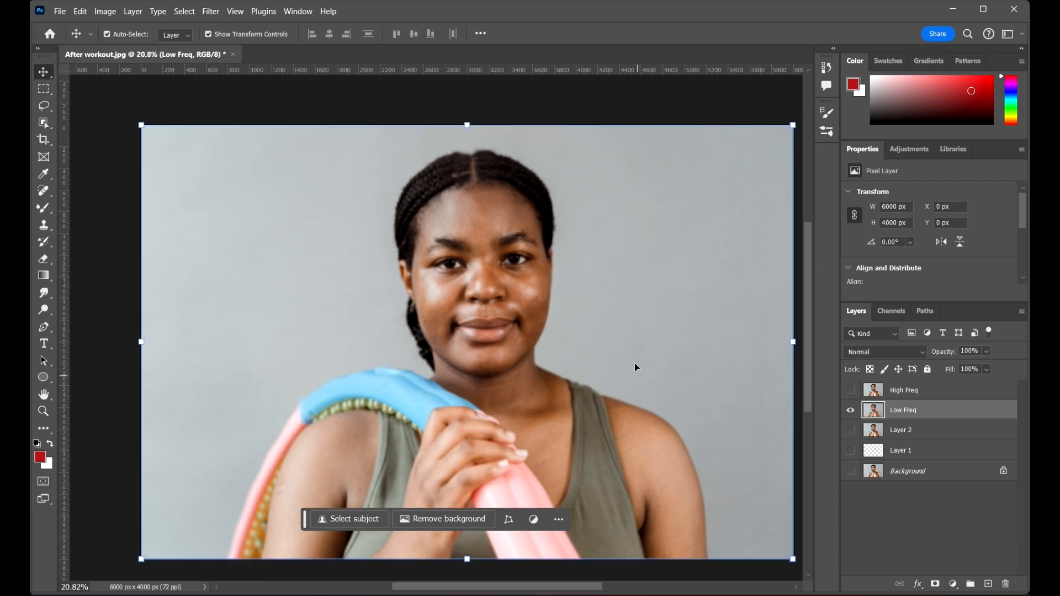
scroll(621, 296, down, 1)
scroll(459, 241, up, 2)
scroll(458, 240, up, 5)
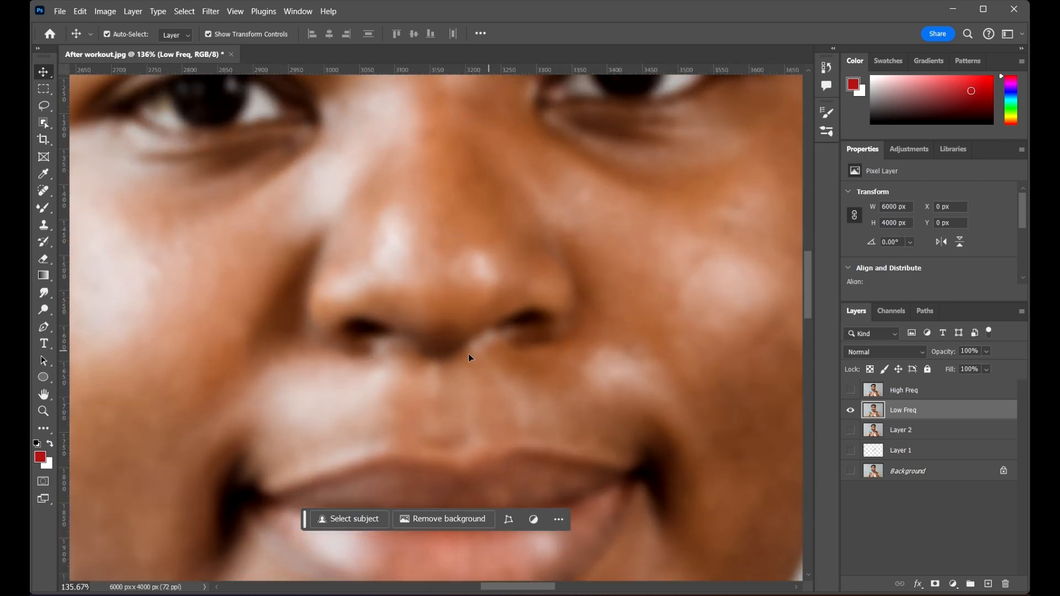
drag(408, 362, 667, 280)
drag(540, 416, 284, 184)
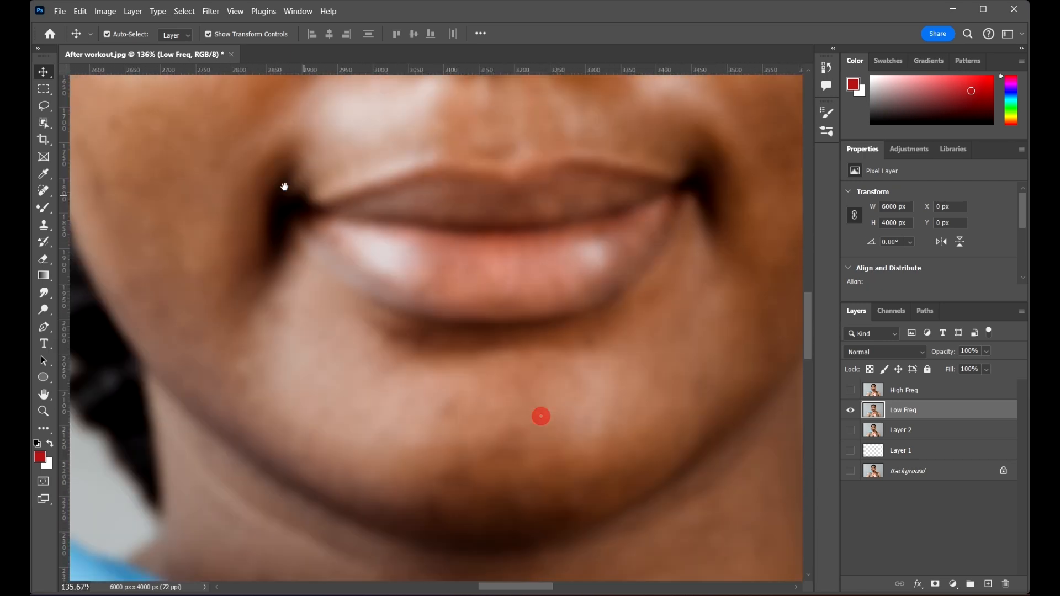
drag(552, 331, 340, 296)
drag(585, 313, 584, 475)
scroll(568, 372, down, 5)
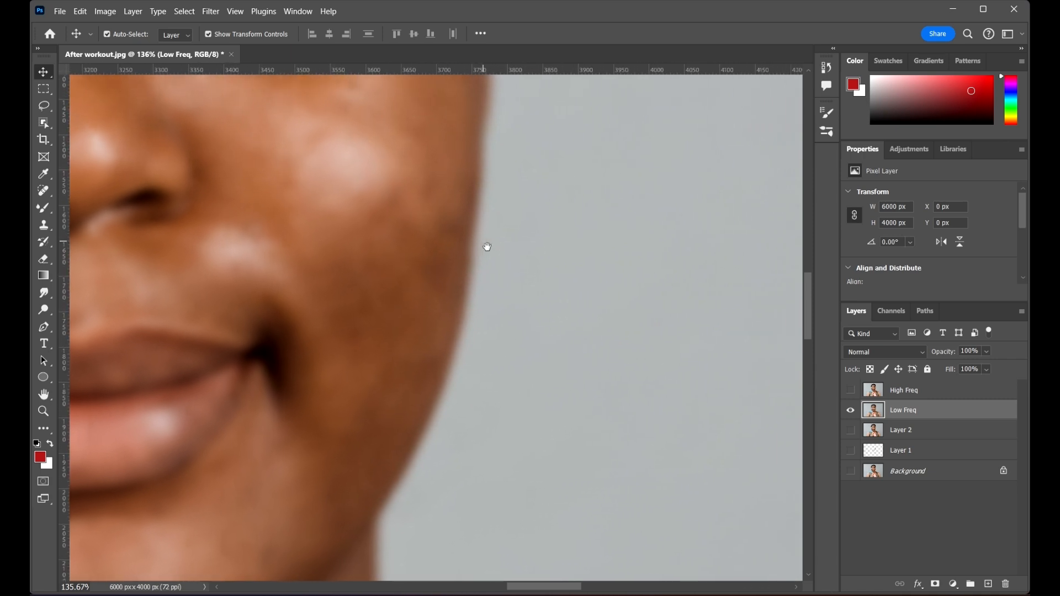
Turn the High Freq layer's visibility back on and make it the active layer
scroll(560, 251, down, 4)
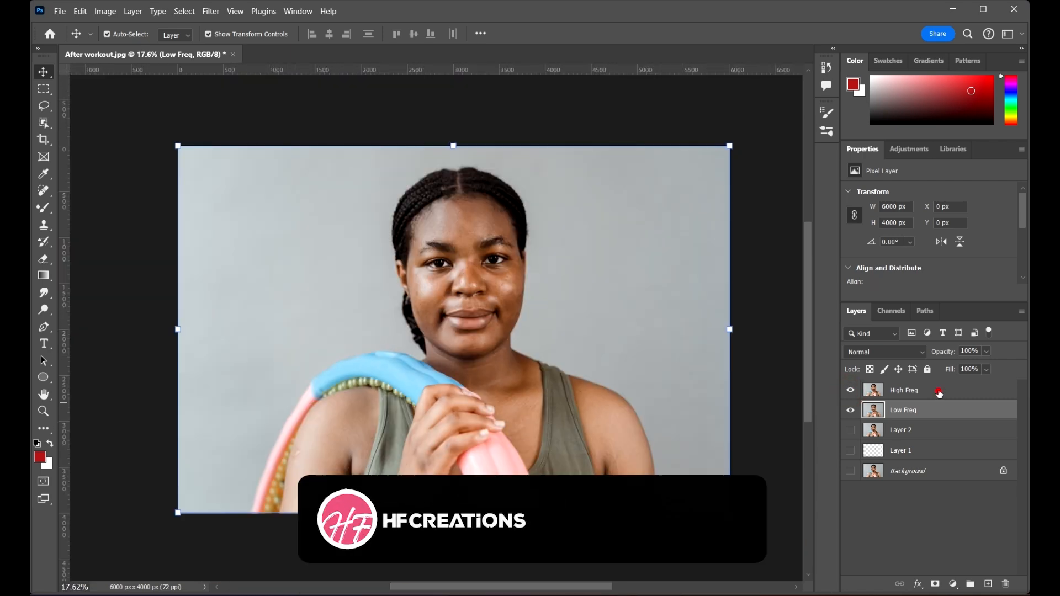
click(850, 390)
click(942, 390)
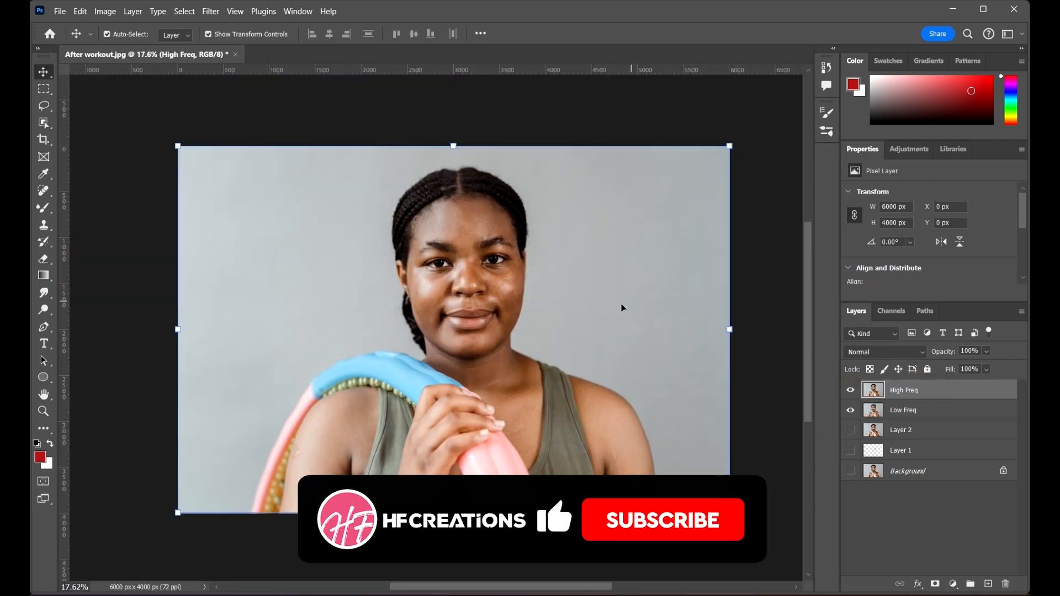
scroll(516, 266, up, 3)
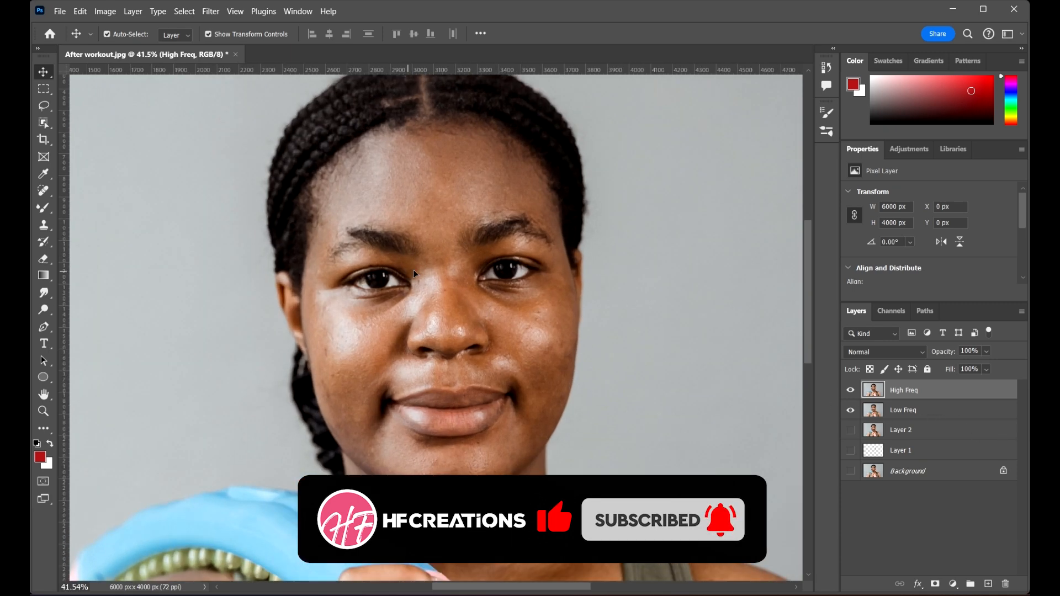
click(911, 411)
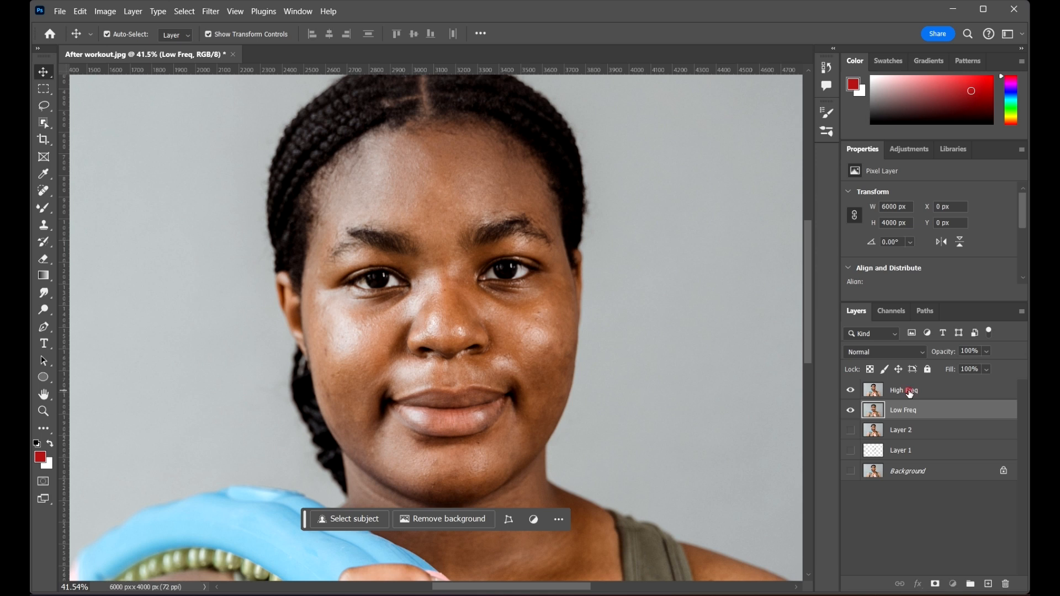
click(910, 391)
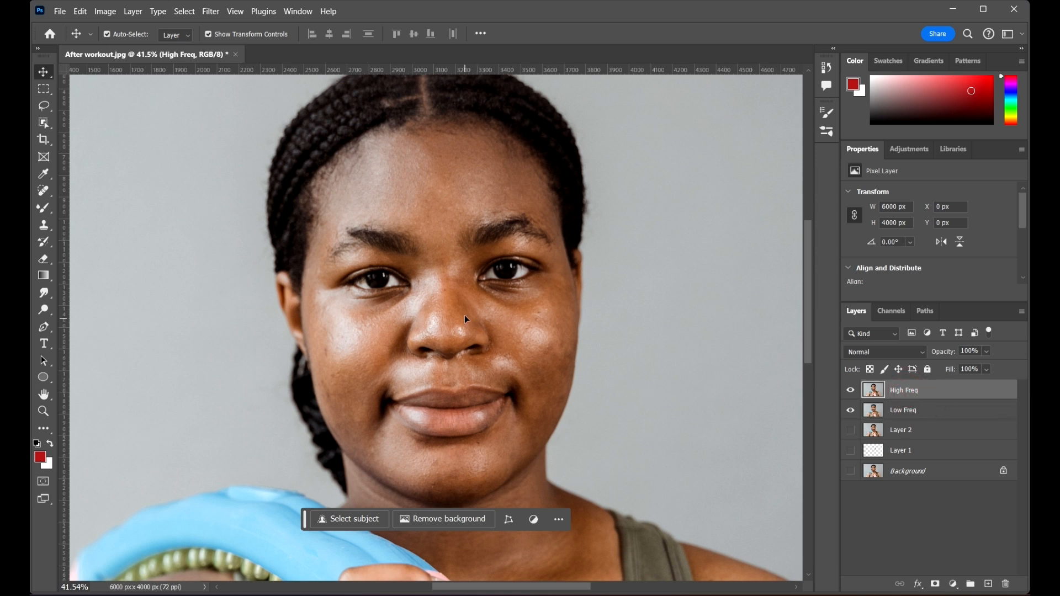
key(alt)
alt+scroll(617, 316, down, 5)
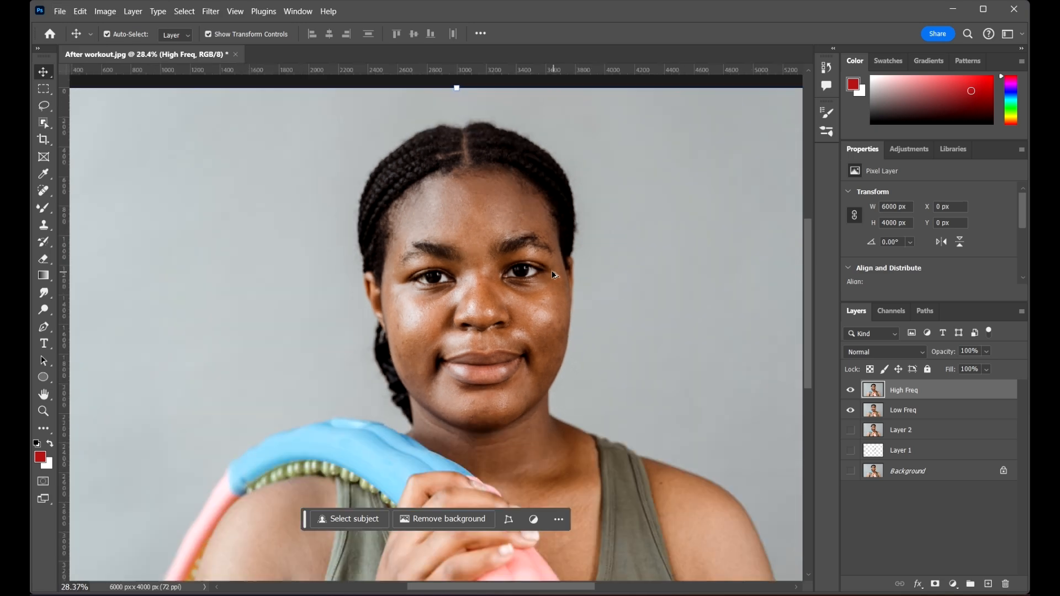
scroll(657, 305, right, 3)
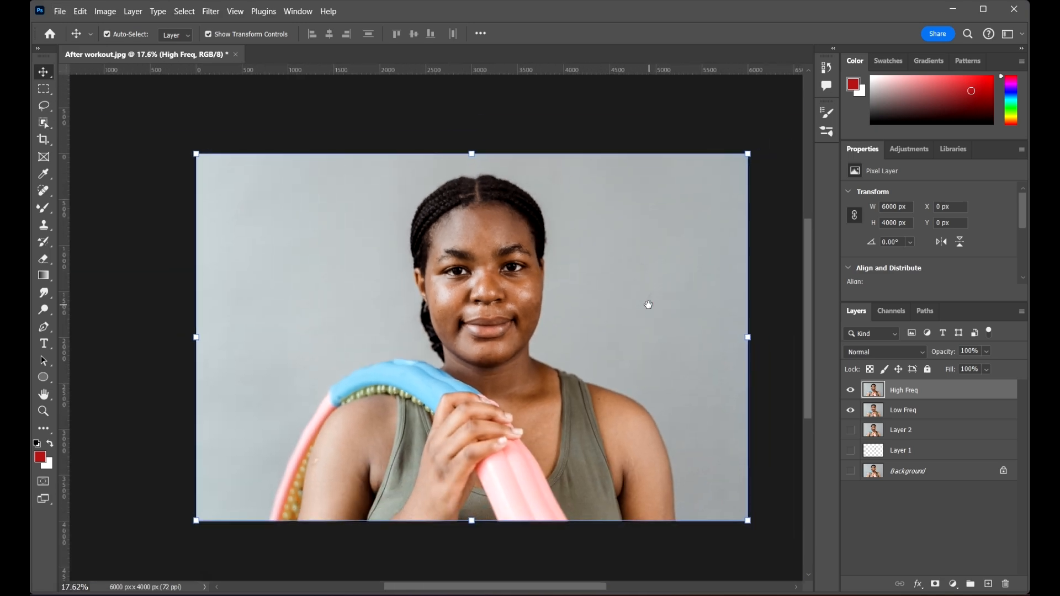
alt+scroll(622, 305, up, 2)
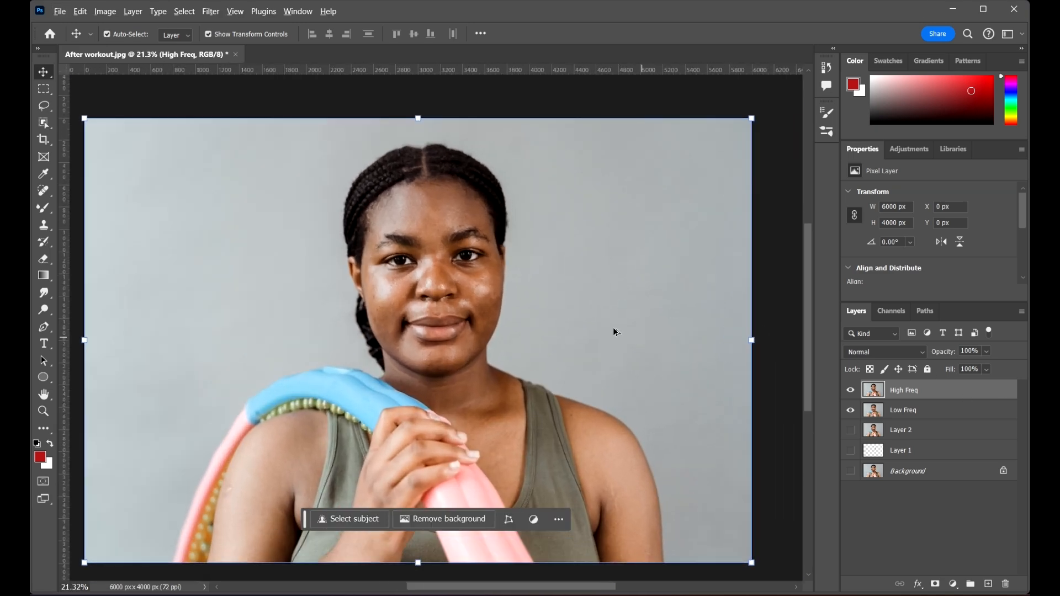
alt+scroll(614, 332, down, 2)
drag(640, 337, 659, 352)
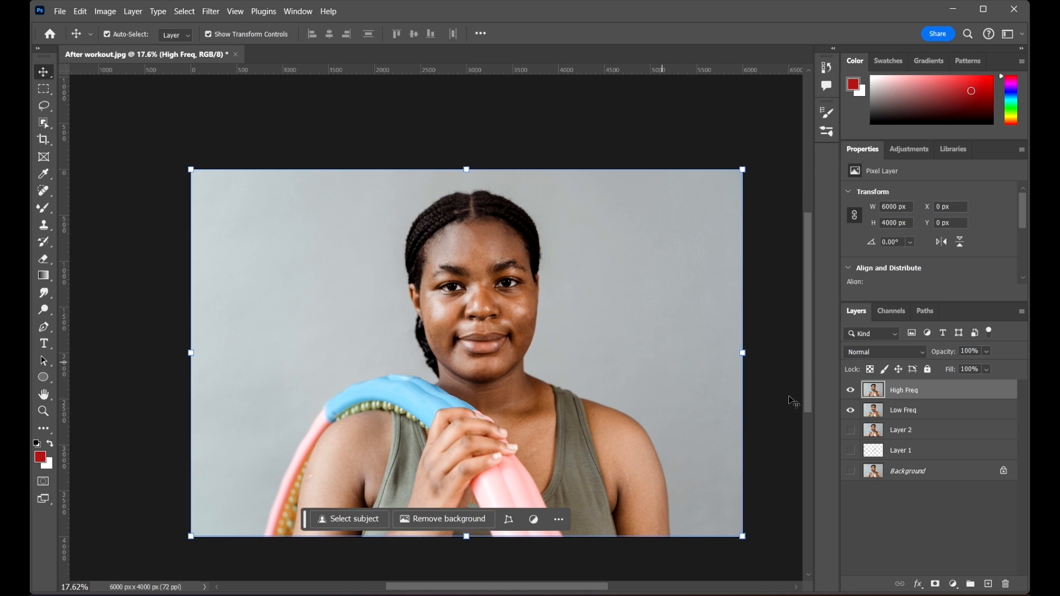
scroll(628, 332, down, 2)
scroll(626, 332, down, 1)
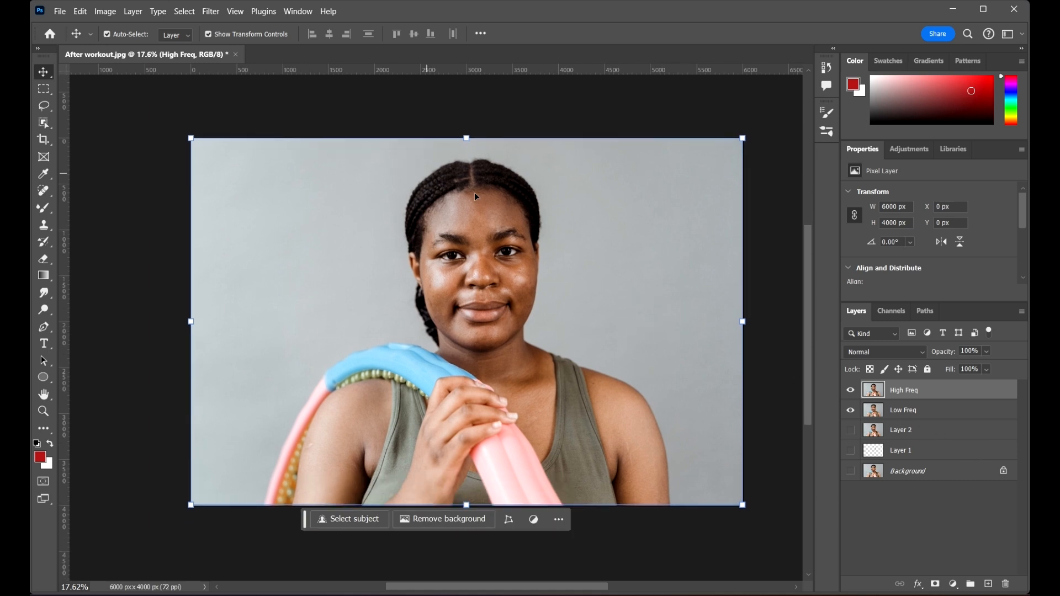
drag(551, 248, 525, 248)
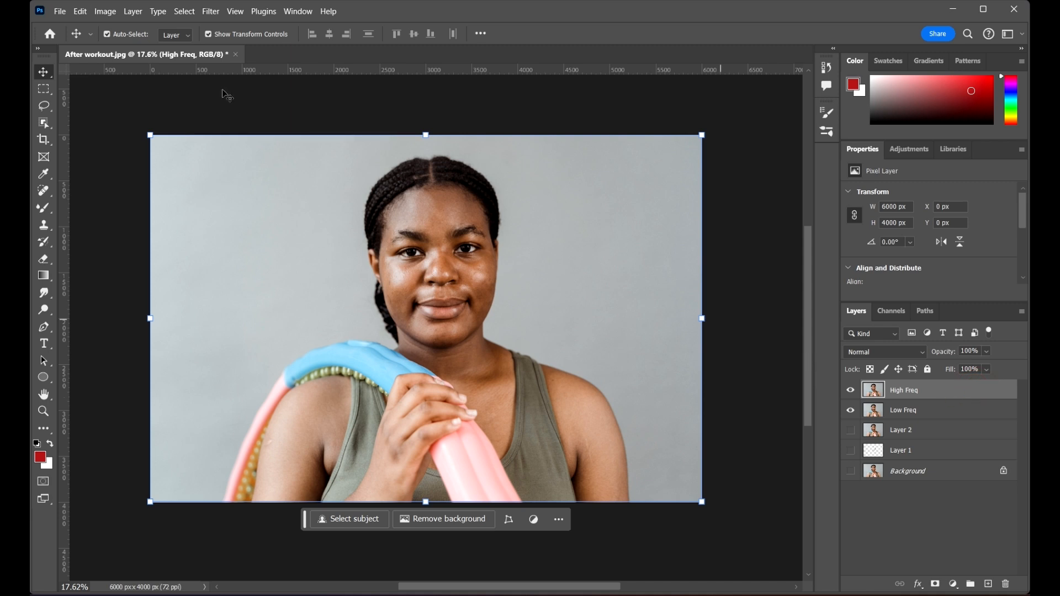
Start Apply Image on the High Freq layer with After workout.jpg as the source and Low Freq as the source layer
click(104, 11)
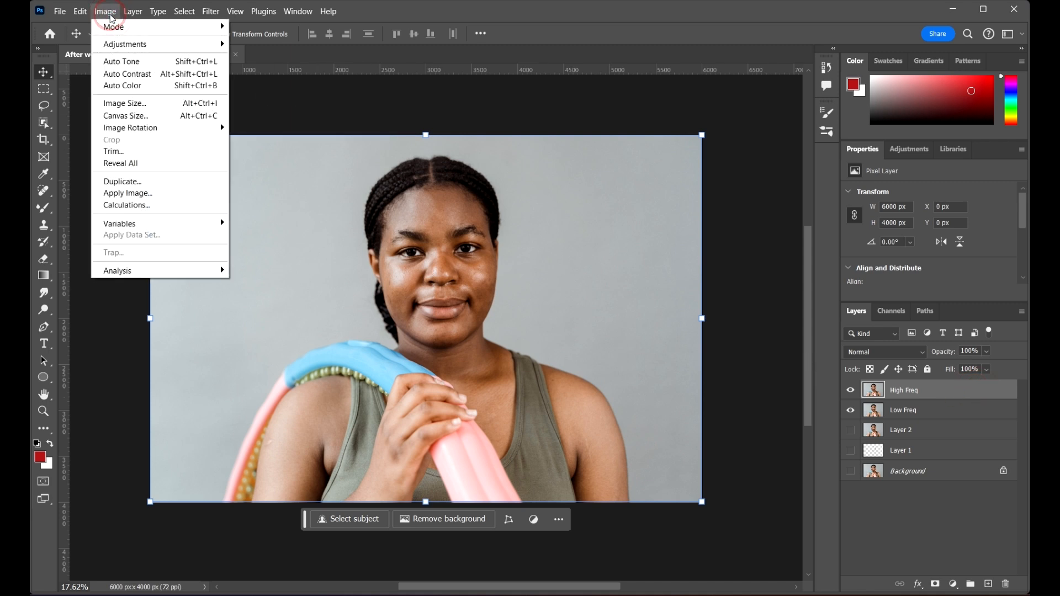
click(167, 197)
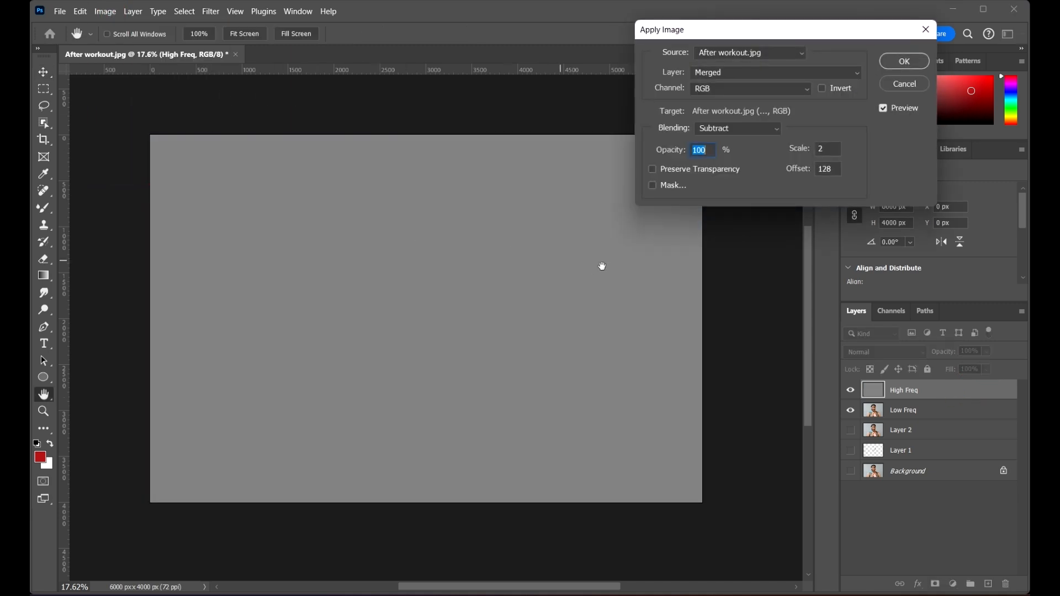
drag(747, 30, 703, 69)
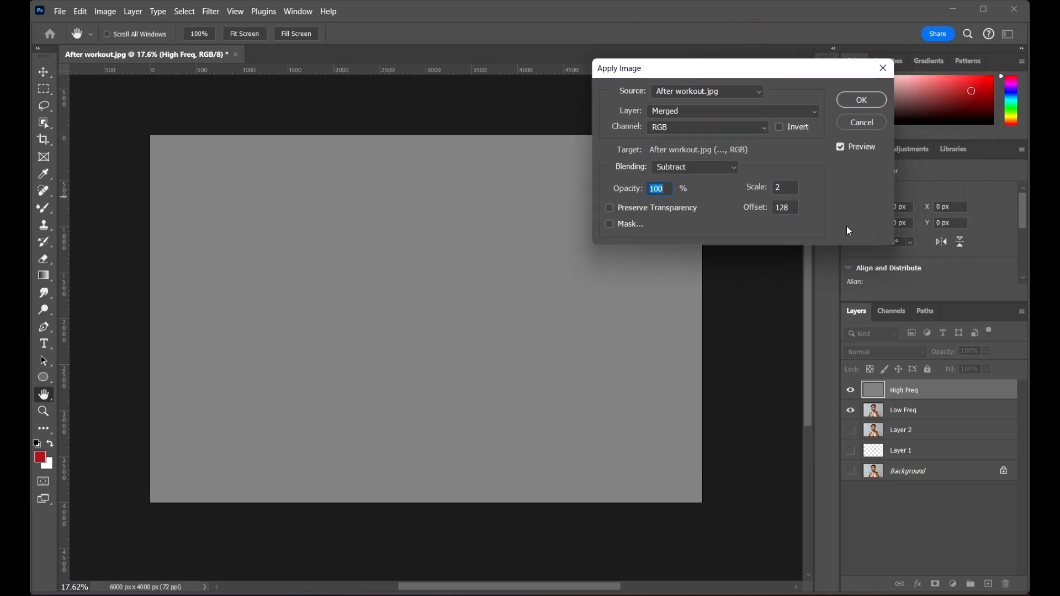
click(687, 94)
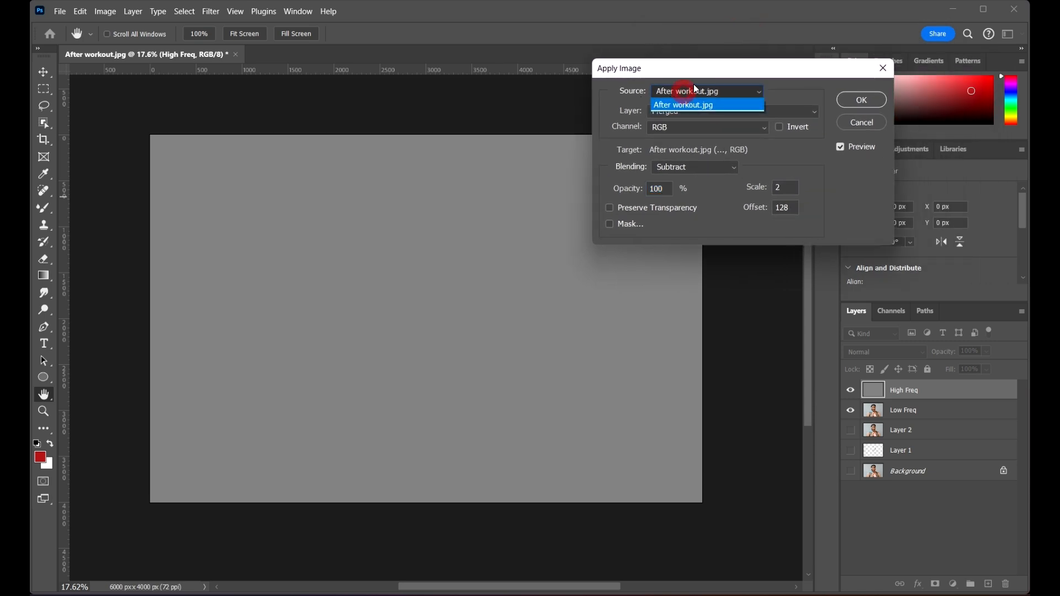
click(714, 100)
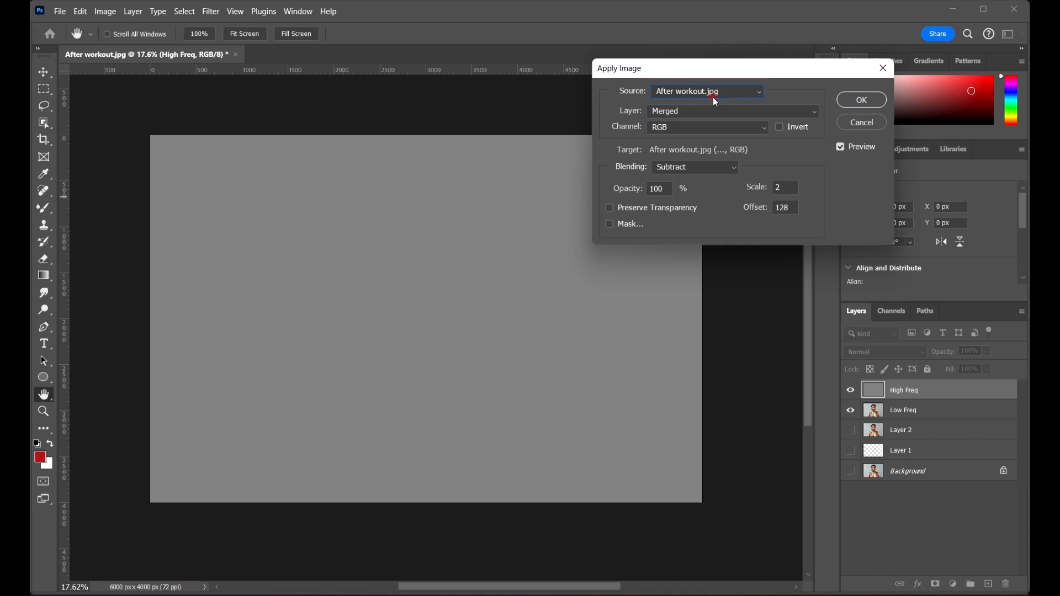
click(711, 113)
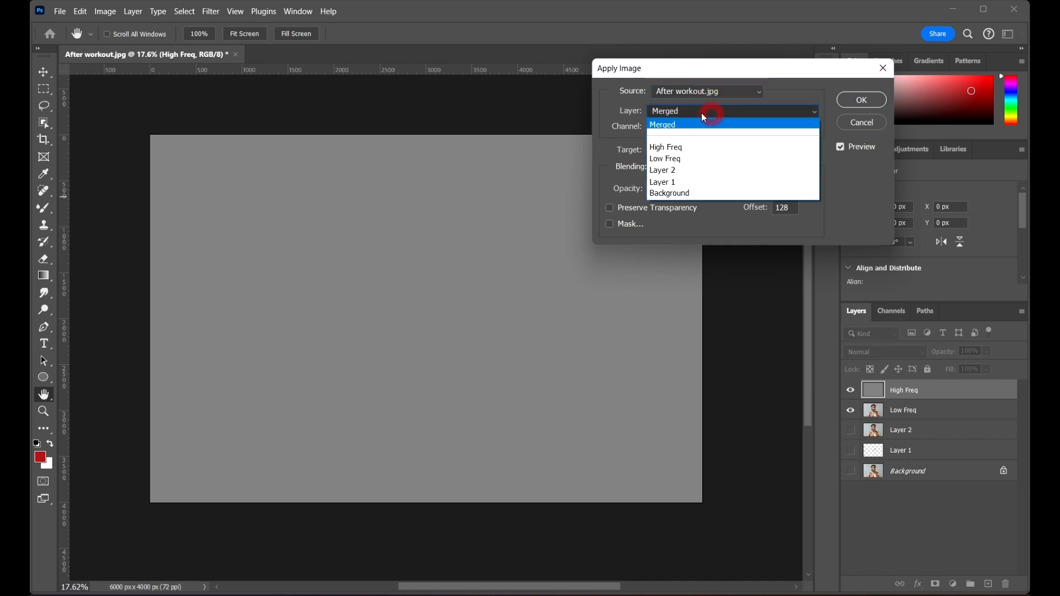
click(720, 160)
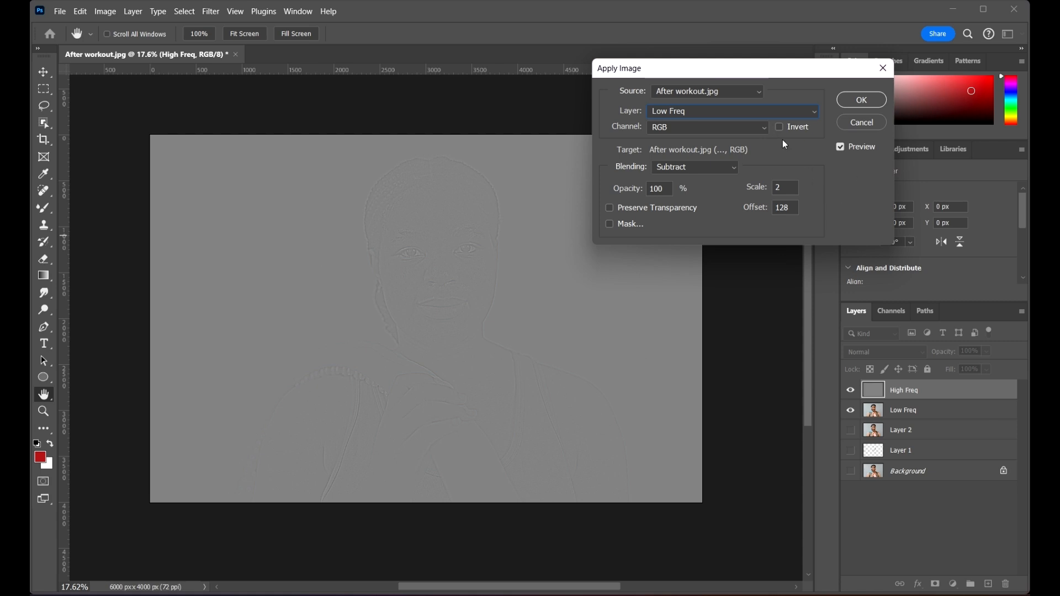
Use the RGB channel with Subtract blending for the applied image and examine the previewed facial detail
click(708, 128)
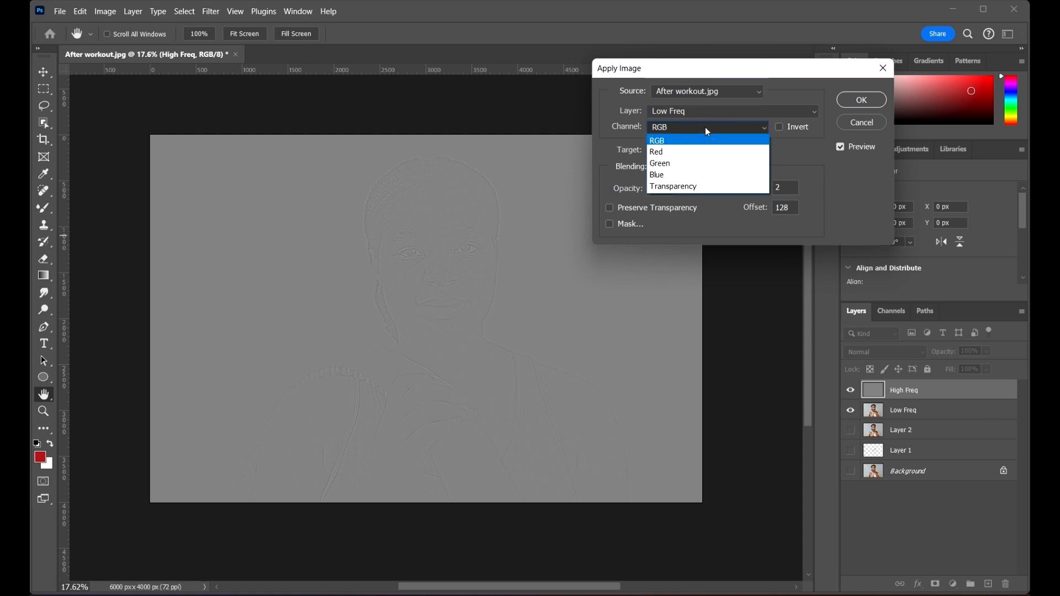
click(707, 129)
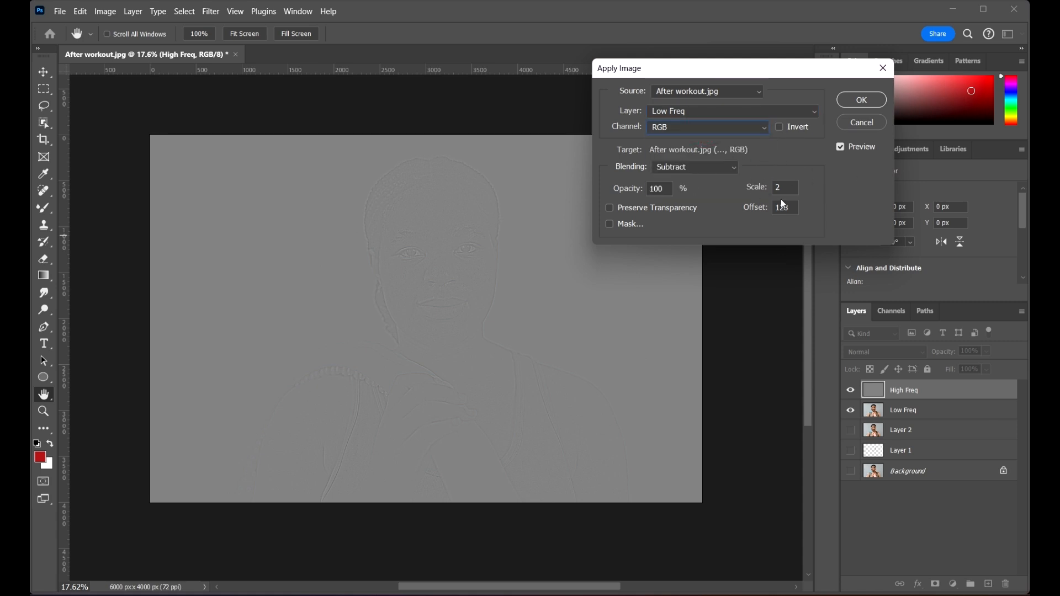
drag(426, 215, 479, 294)
drag(482, 246, 608, 308)
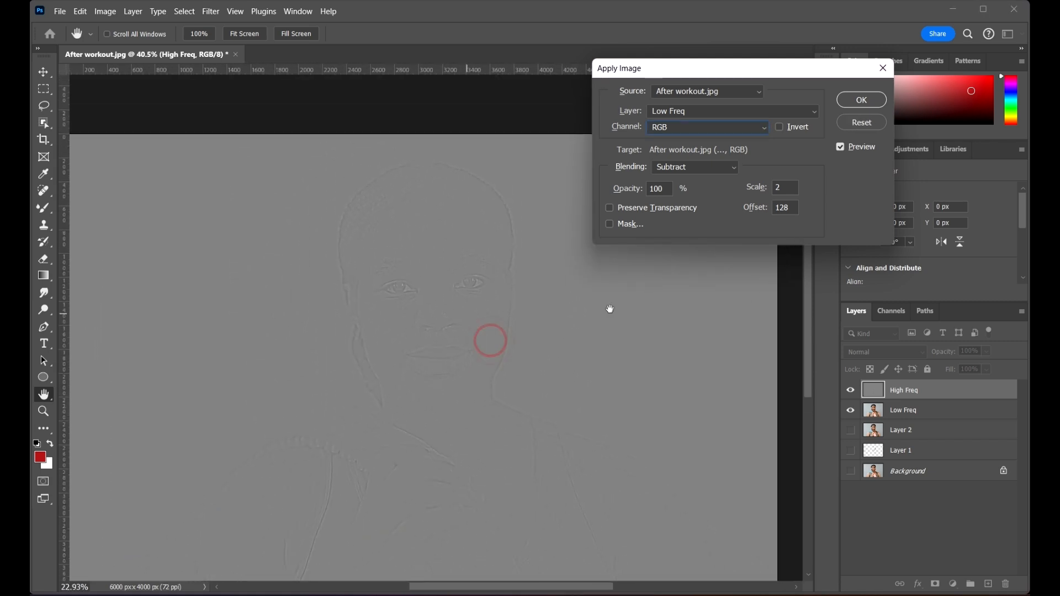
click(704, 169)
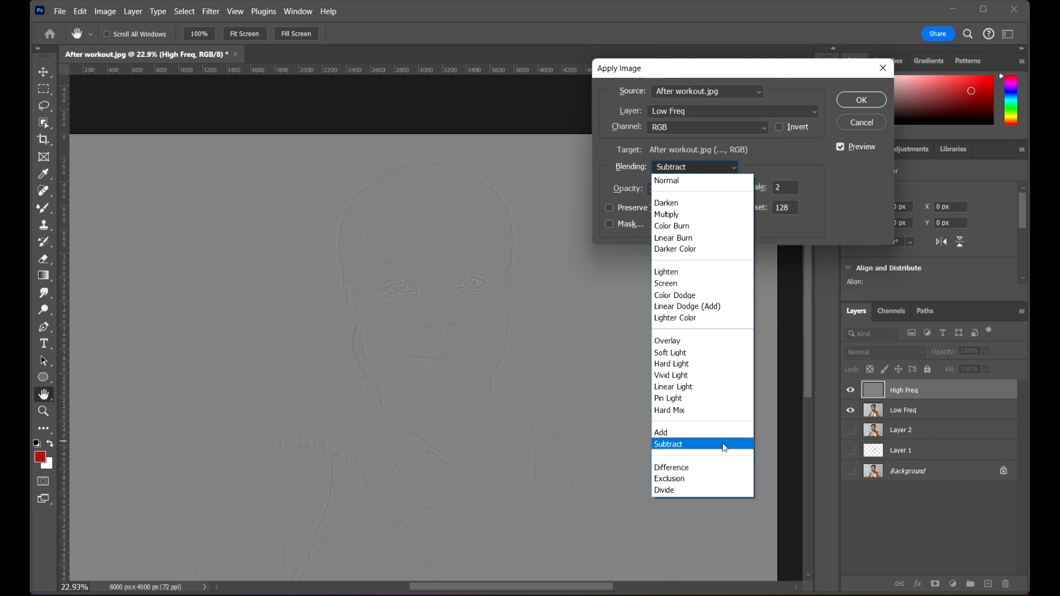
click(725, 445)
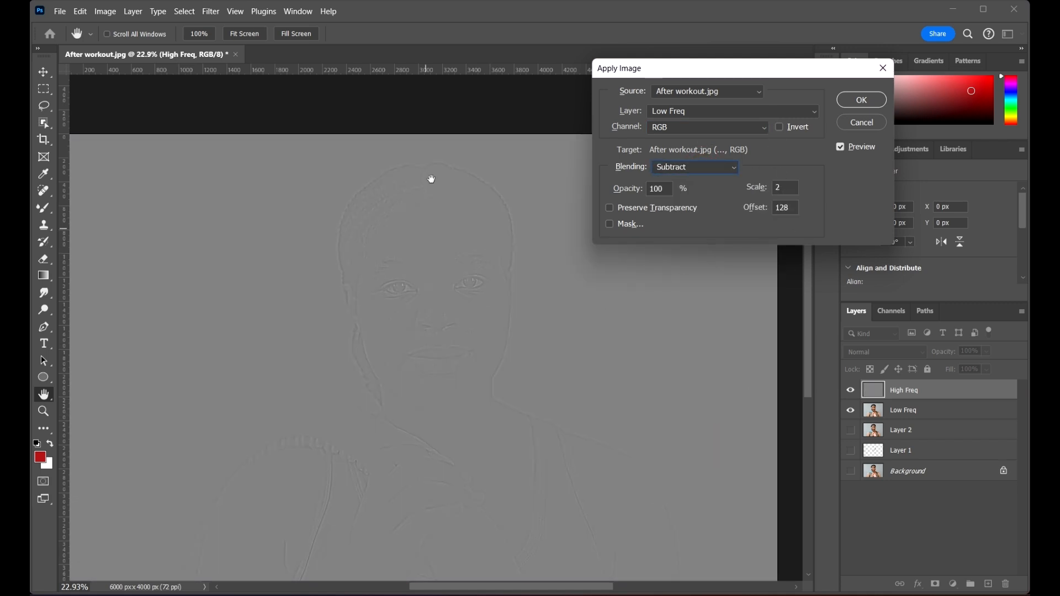
scroll(442, 207, down, 3)
scroll(441, 208, up, 3)
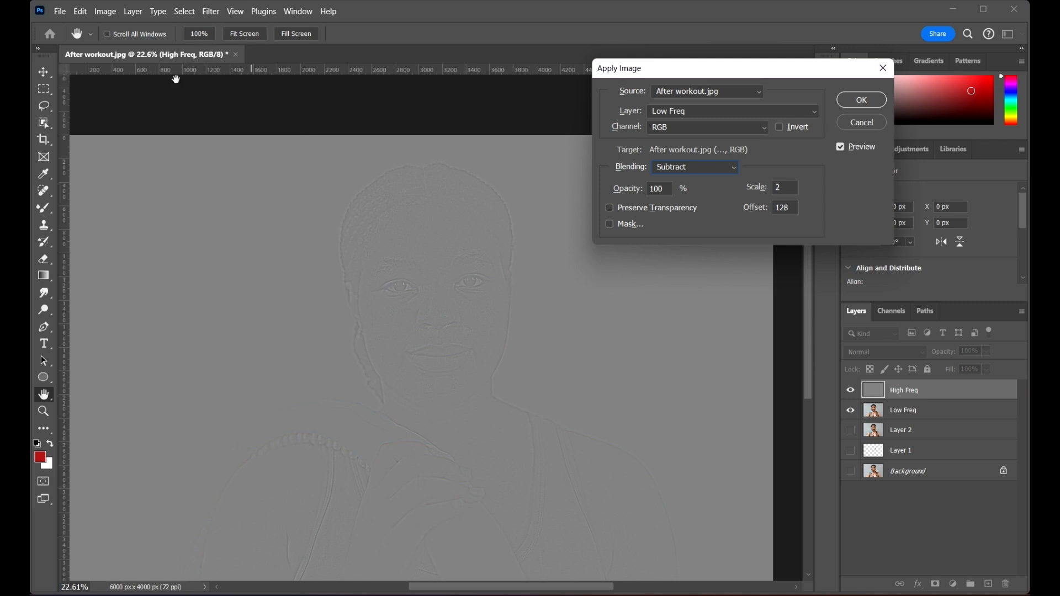
click(220, 56)
scroll(461, 204, down, 3)
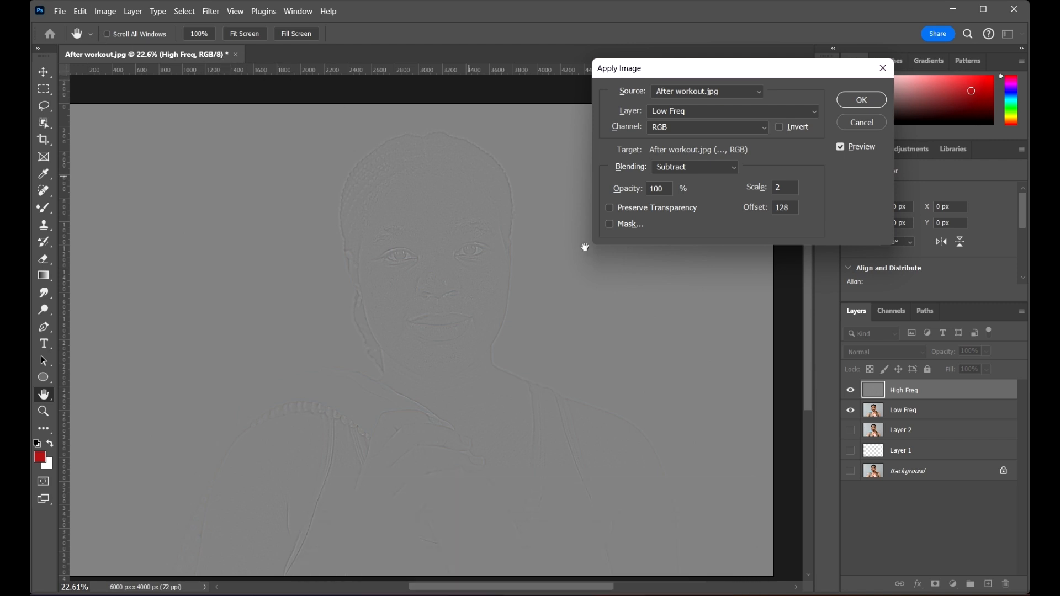
drag(696, 66, 683, 52)
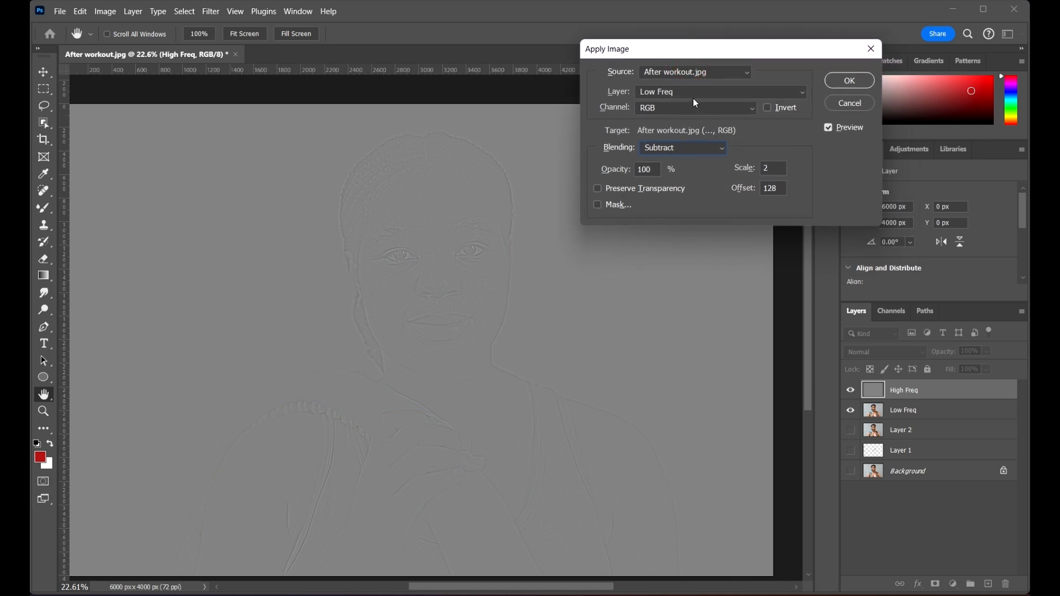
click(668, 93)
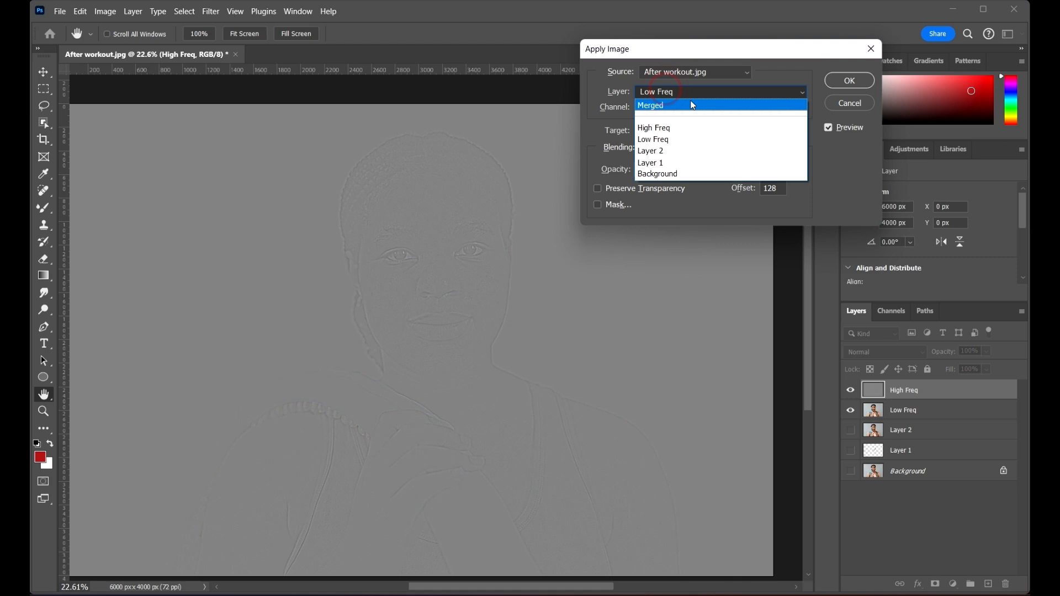
click(658, 92)
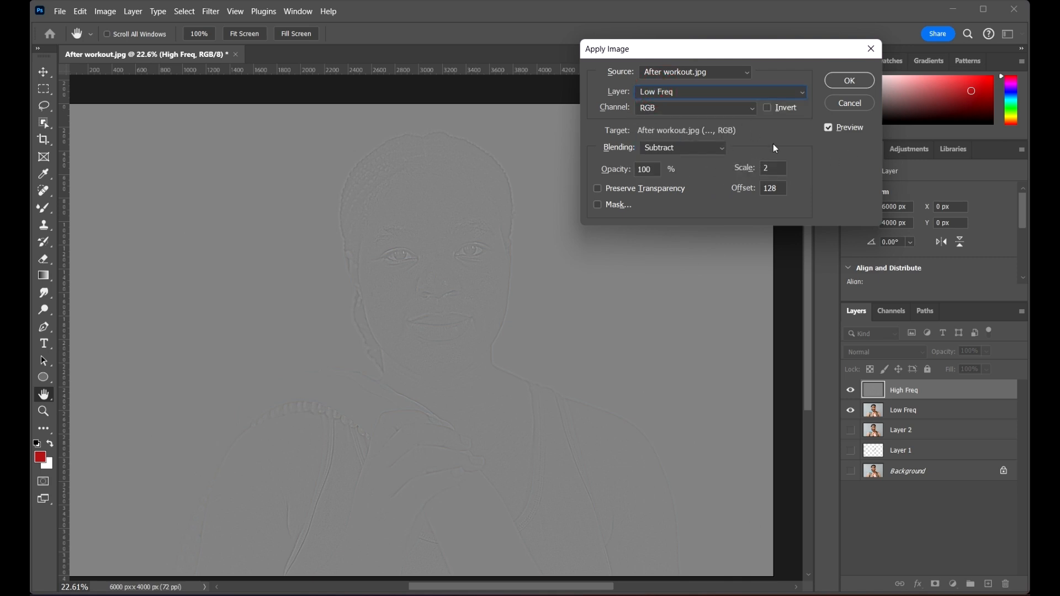
click(685, 111)
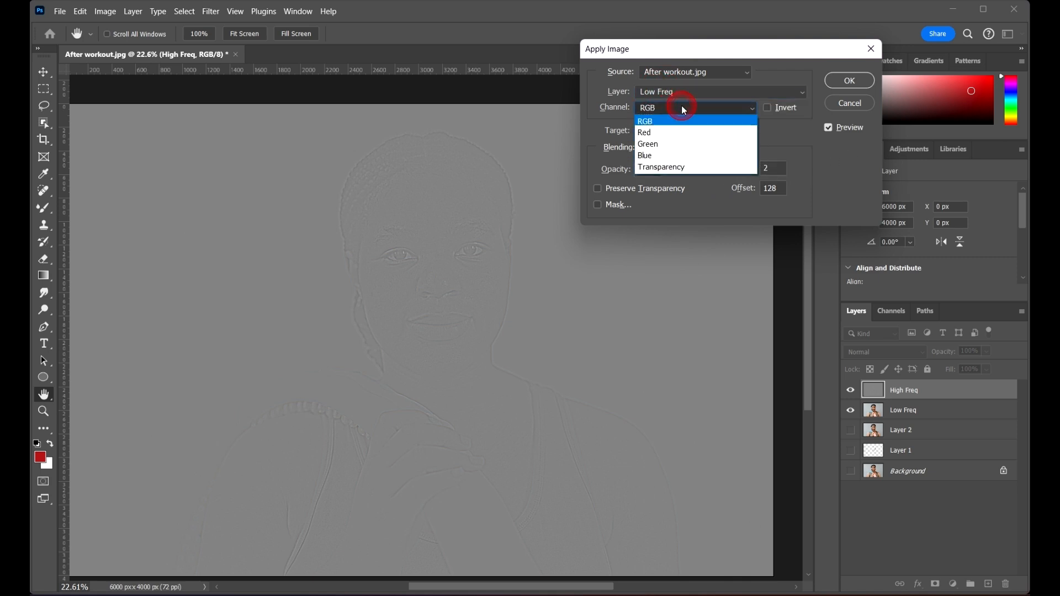
click(673, 113)
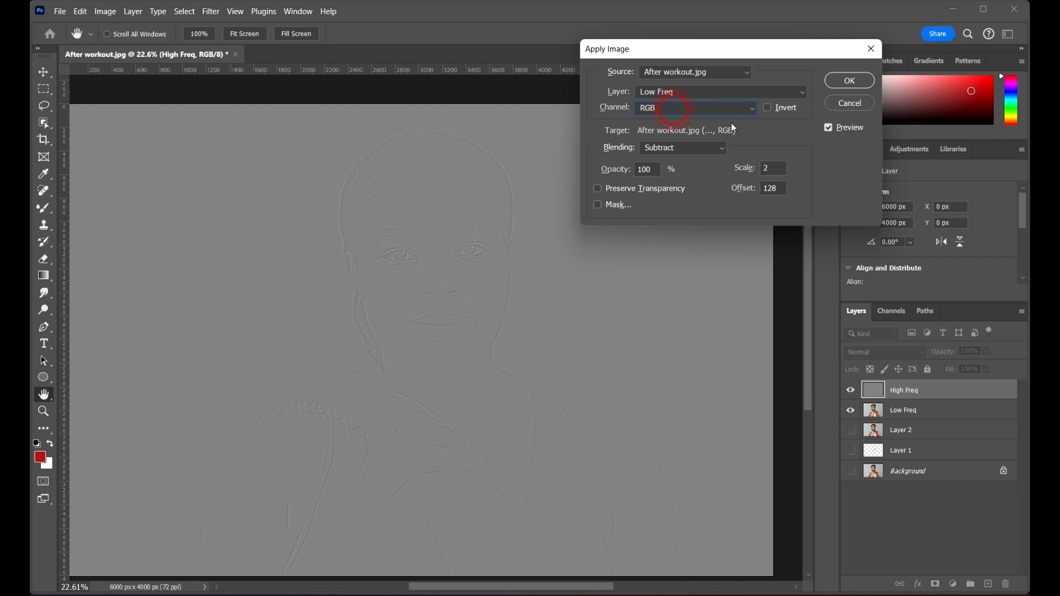
Set the applied image's blending to Add, invert the source channel and set the scale to 2
click(679, 151)
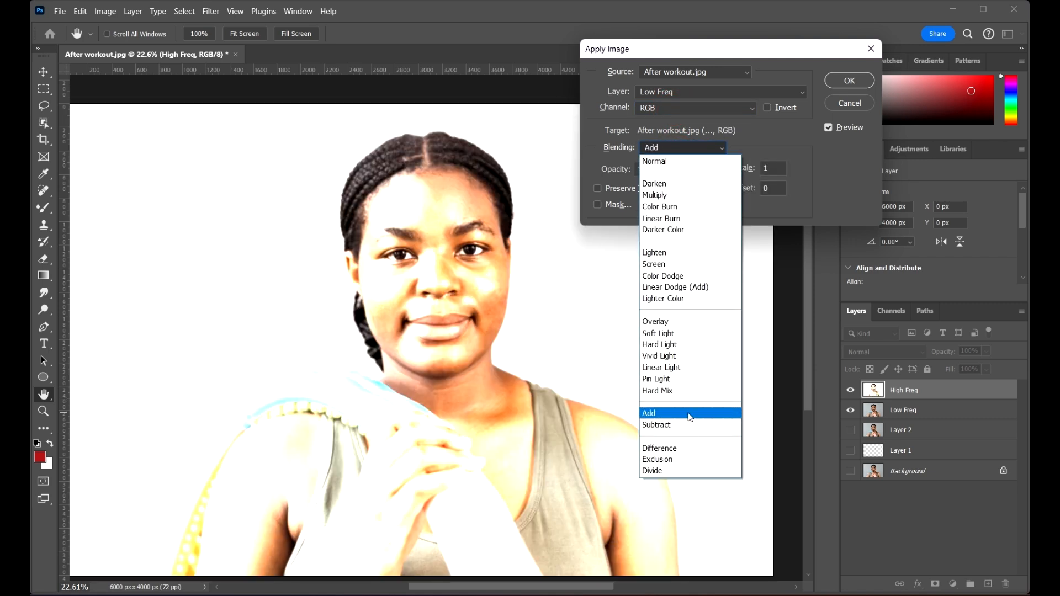
click(690, 415)
click(678, 149)
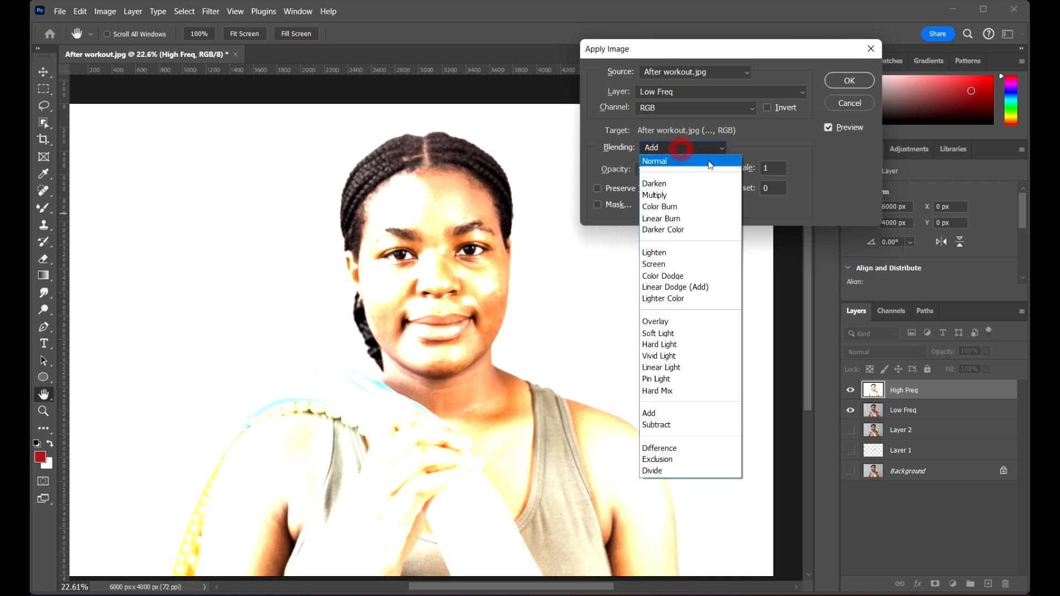
click(804, 149)
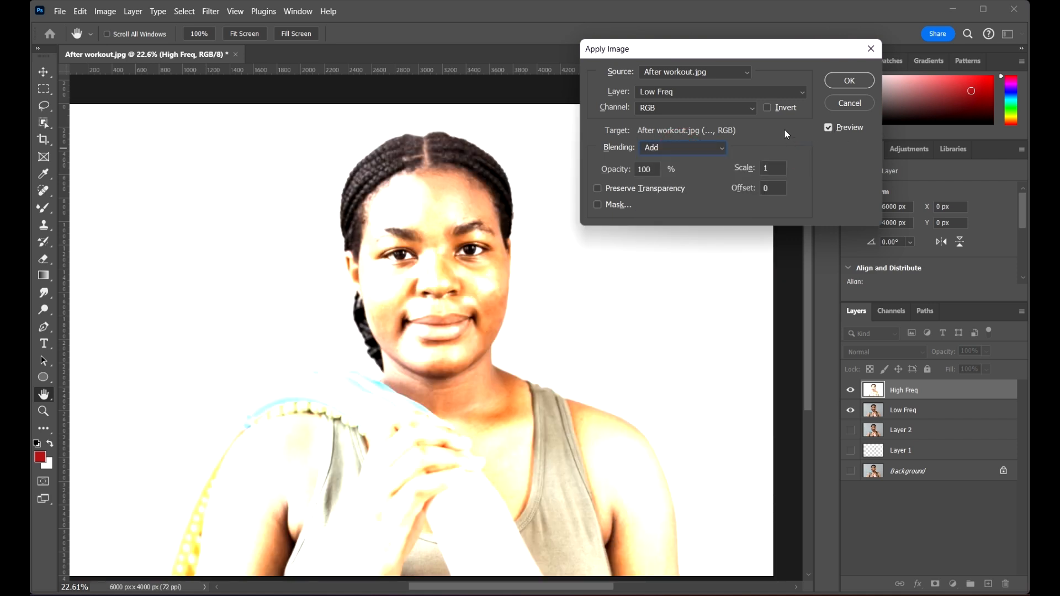
click(767, 108)
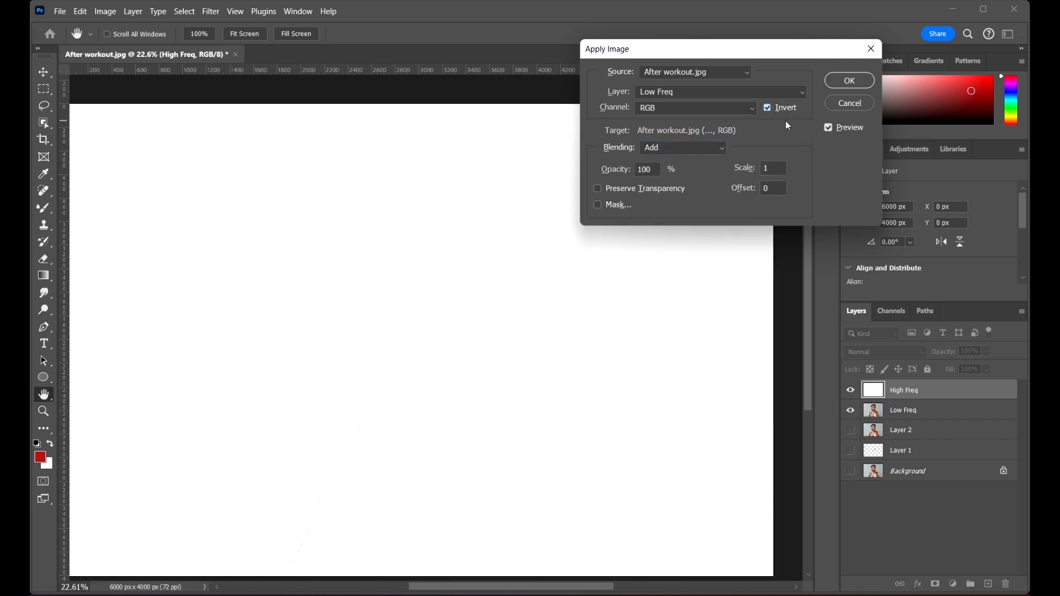
click(688, 147)
click(687, 148)
click(770, 167)
text(2)
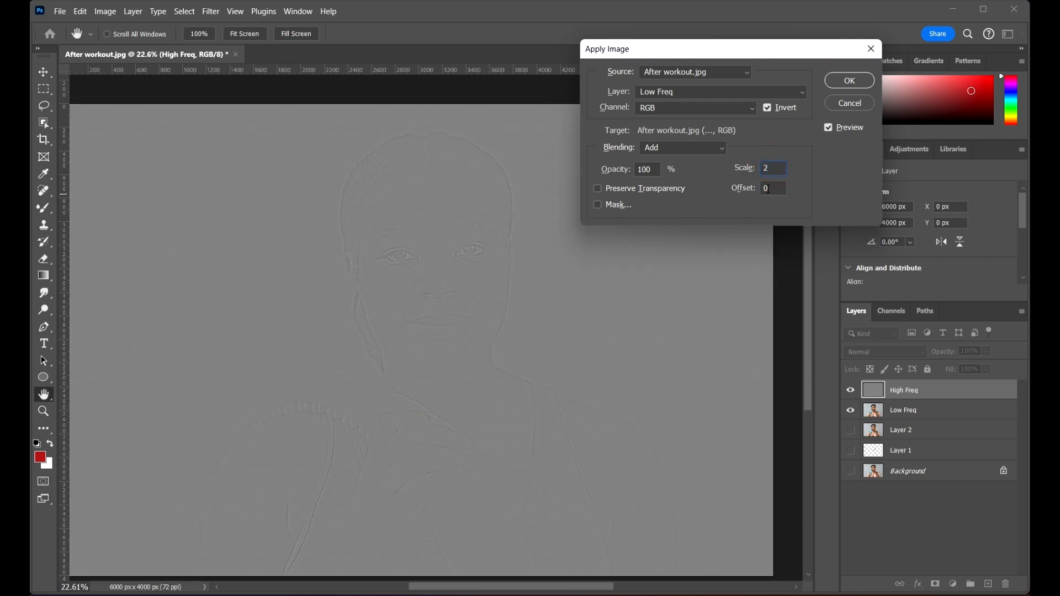
Set the applied image's blending to Subtract with a scale of 2 and an offset of 128
click(768, 189)
click(676, 144)
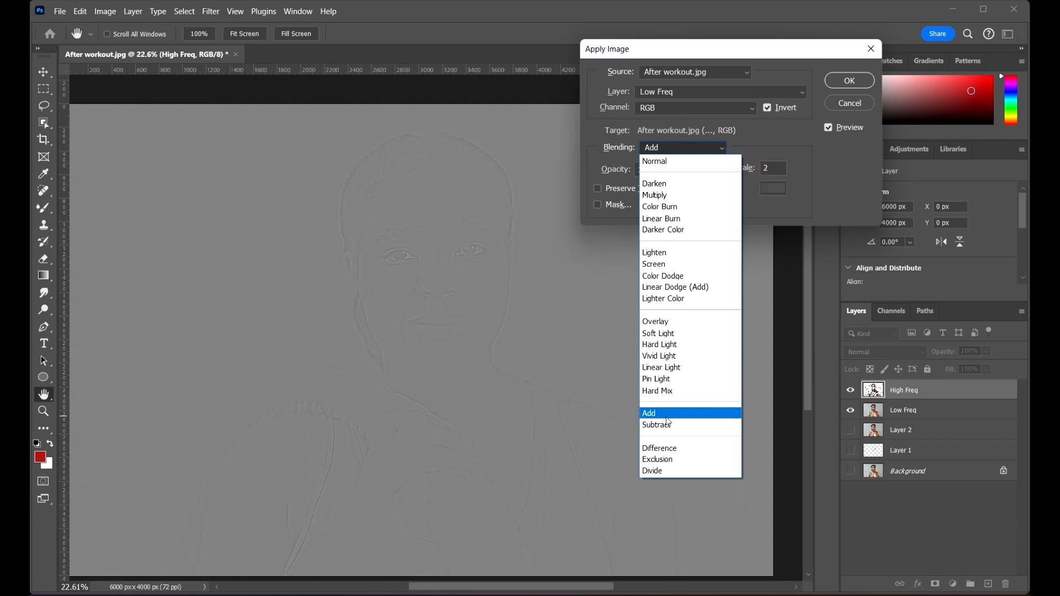
click(668, 425)
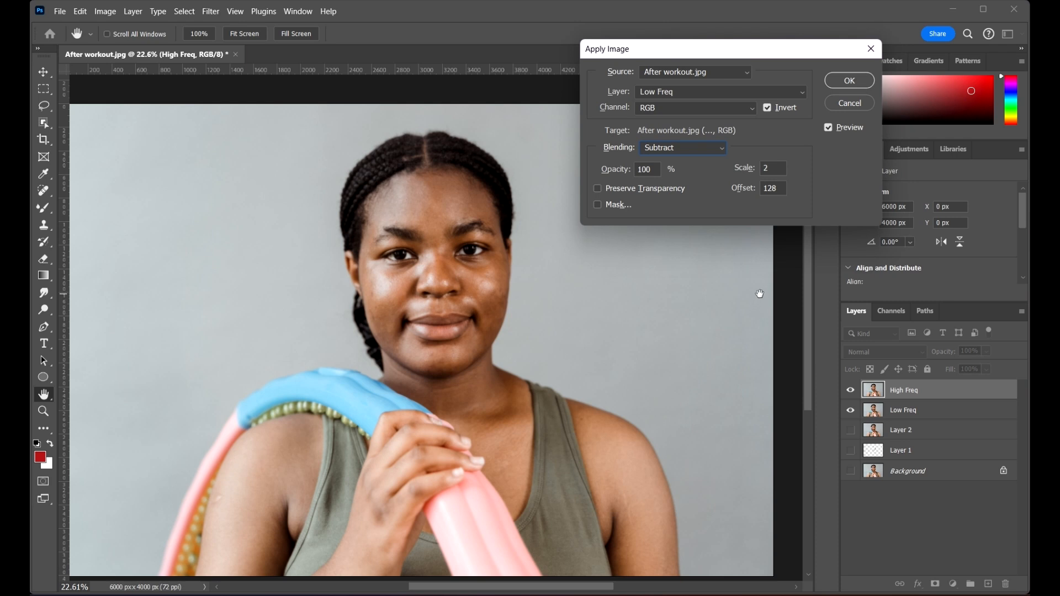
click(691, 152)
click(687, 147)
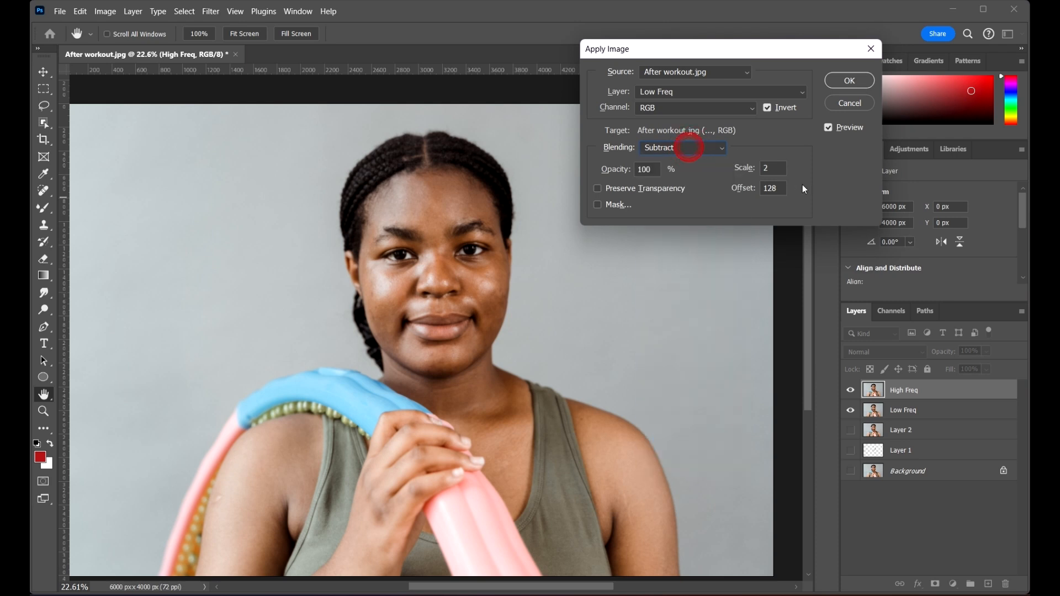
click(747, 173)
text(2)
double_click(784, 188)
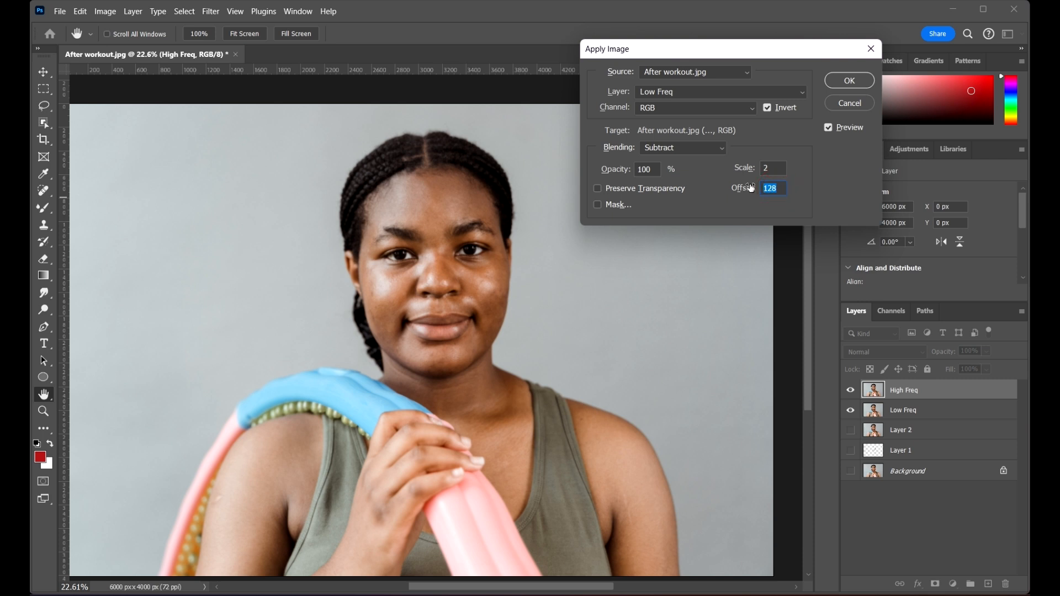
text(12)
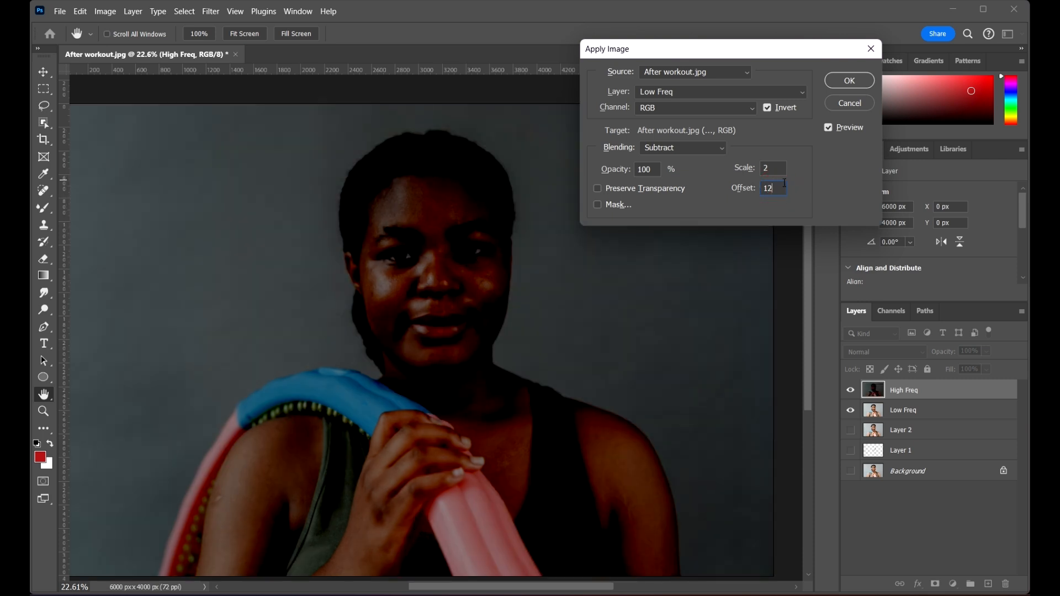
text(8)
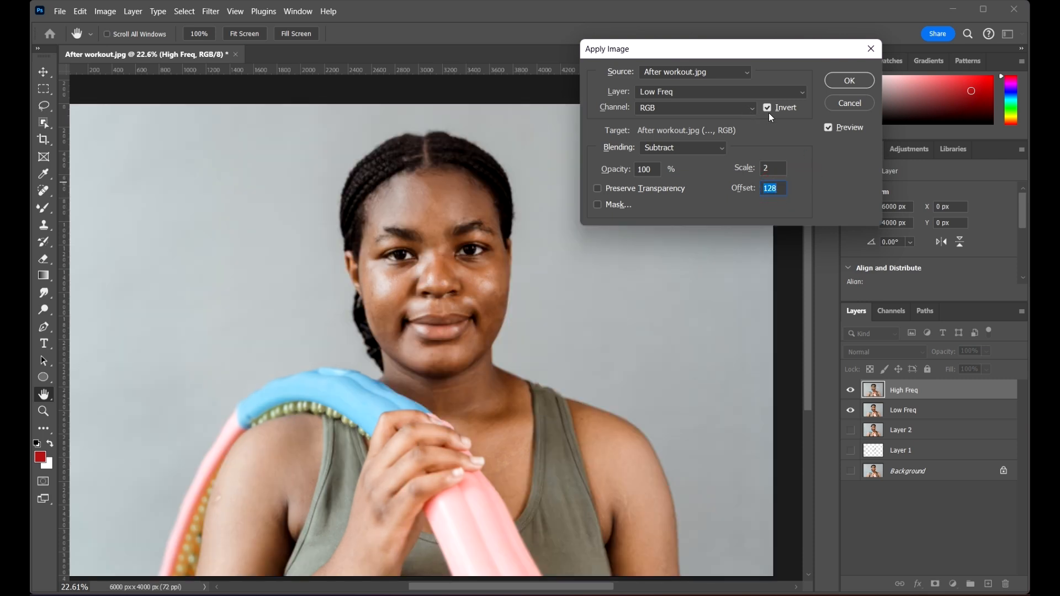
Turn off inversion of the source channel and apply the image to the High Freq layer
click(769, 109)
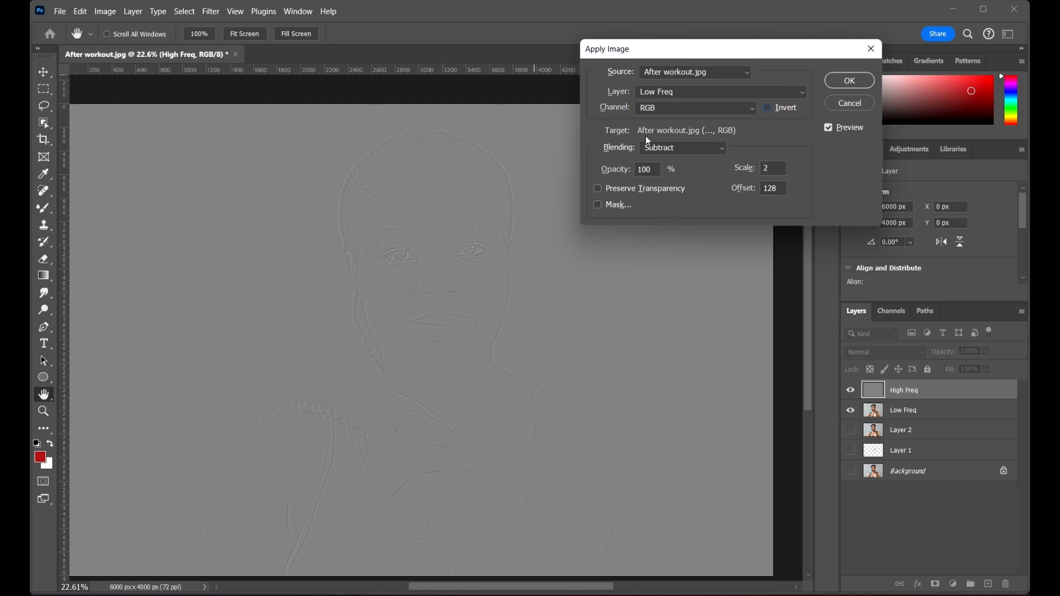
drag(671, 52, 635, 105)
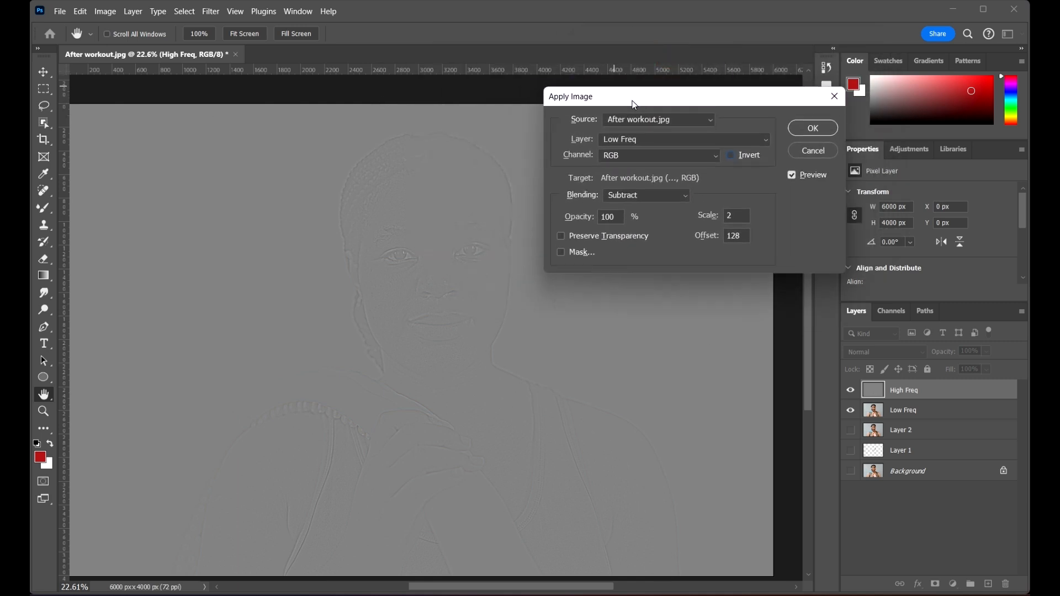
click(812, 130)
key(v)
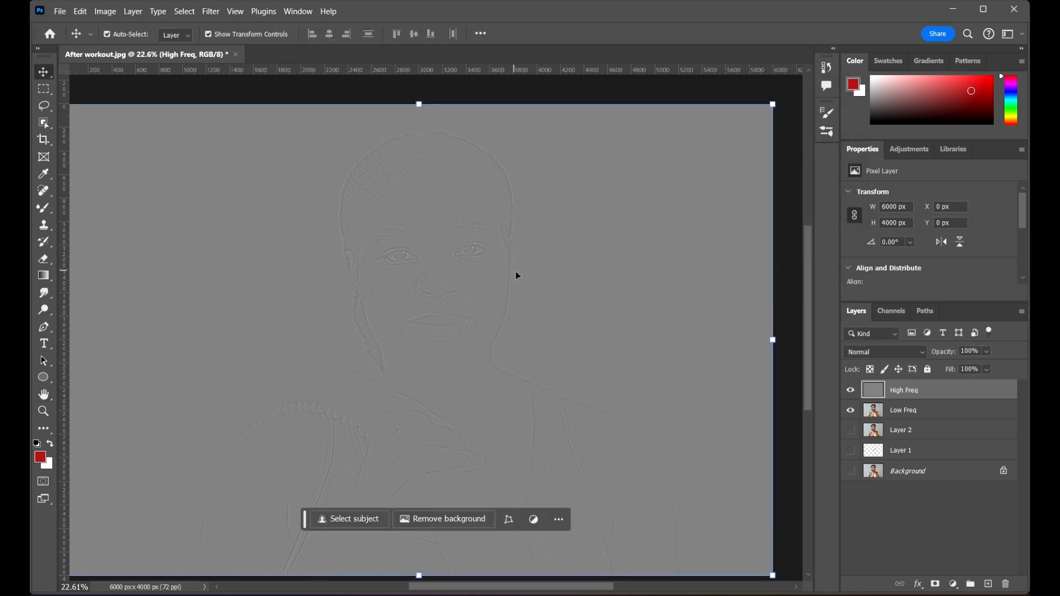
Set the High Freq layer's blend mode to Linear Light and deselect the layer
scroll(407, 260, down, 3)
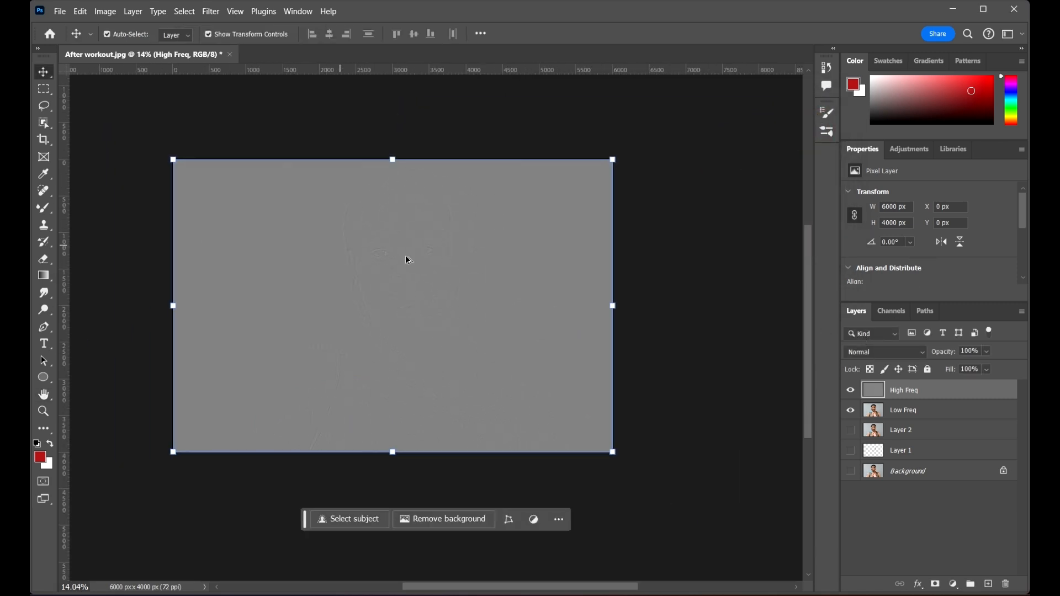
scroll(476, 274, up, 2)
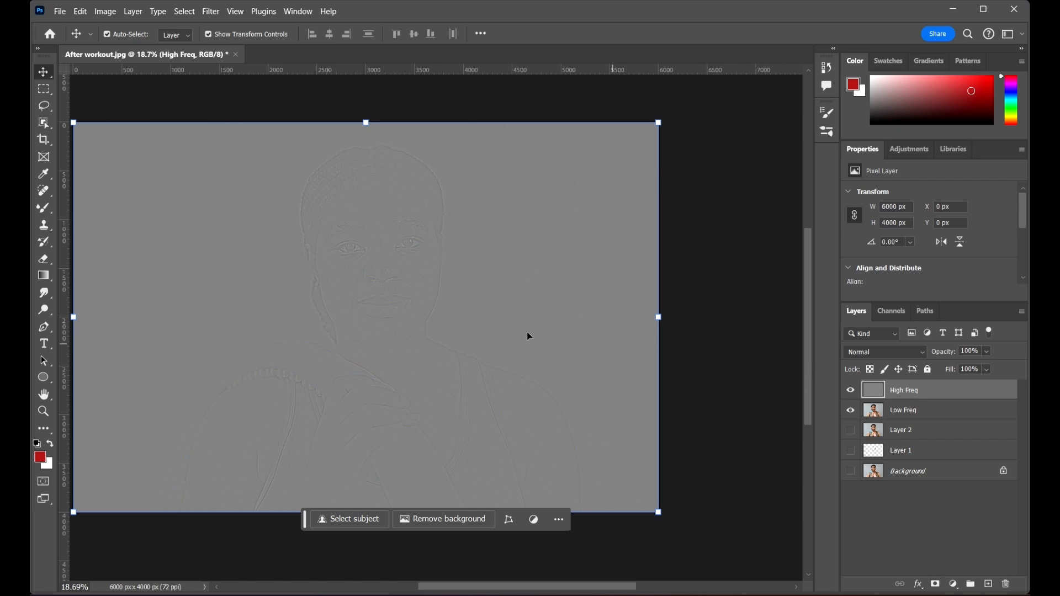
drag(529, 345, 407, 305)
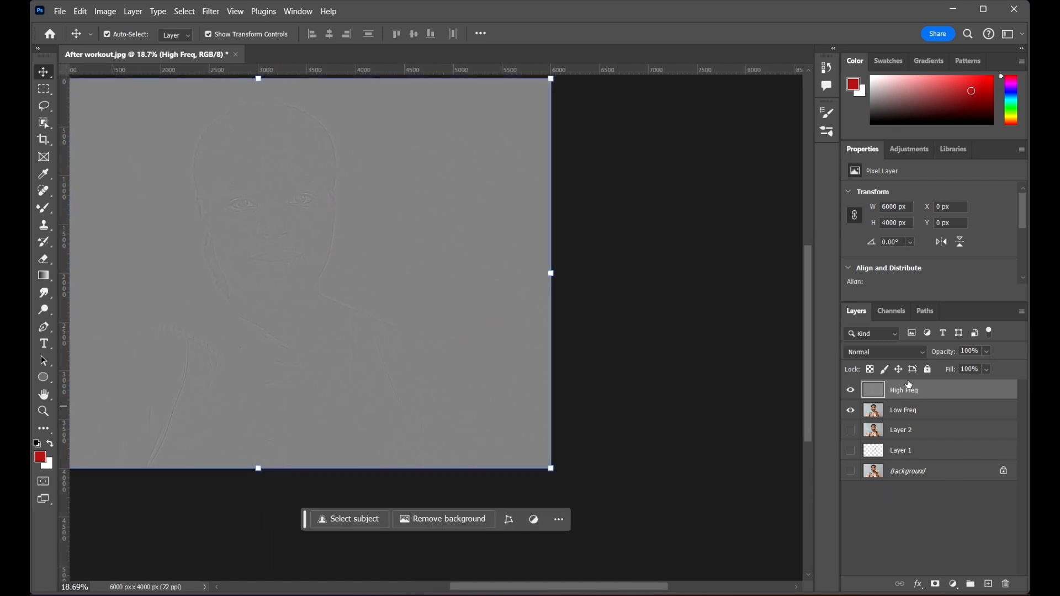
click(898, 352)
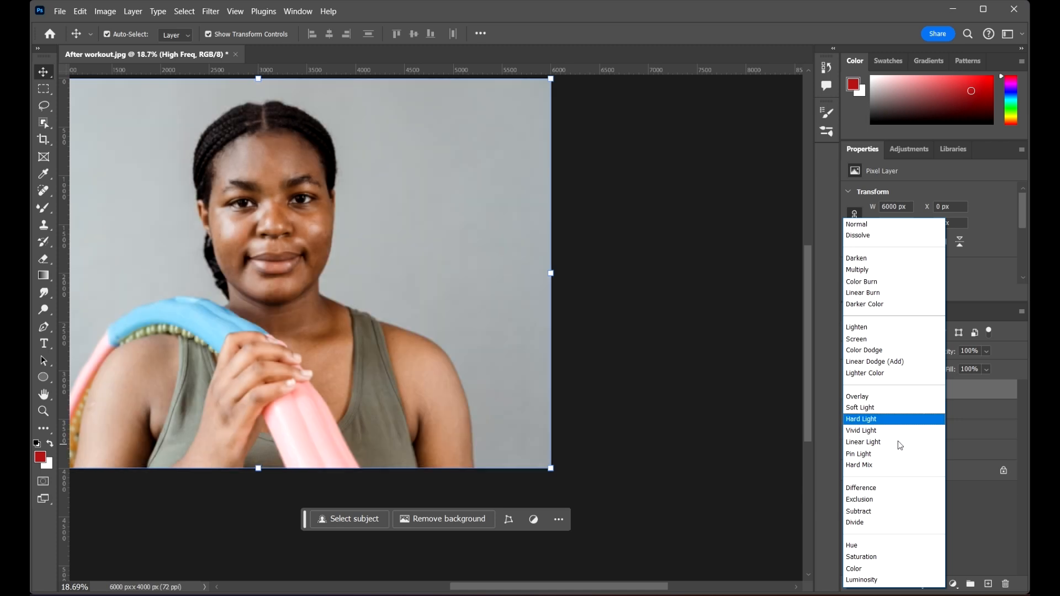
click(897, 445)
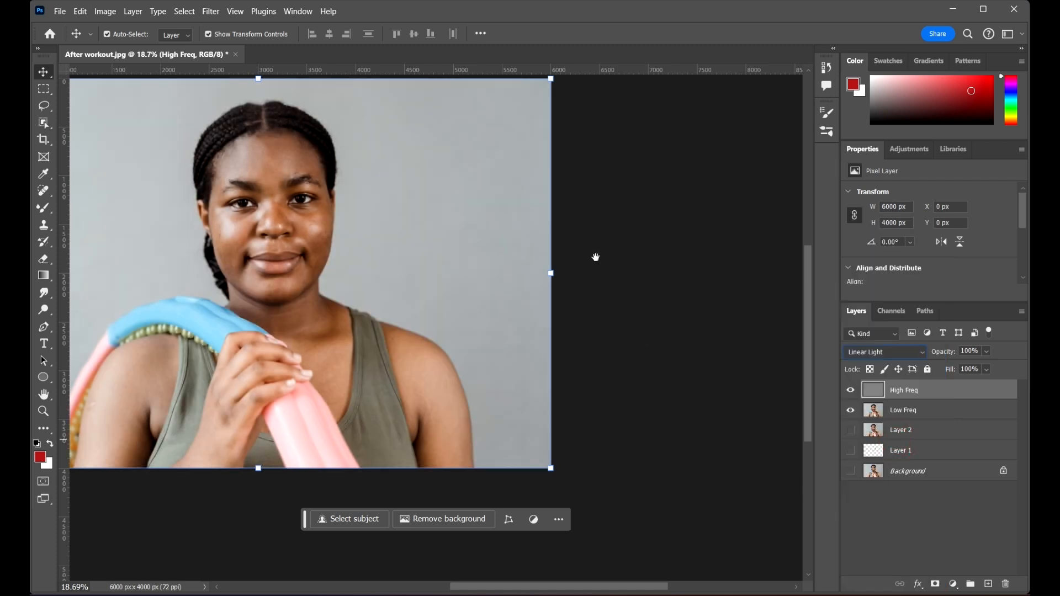
drag(596, 256, 814, 261)
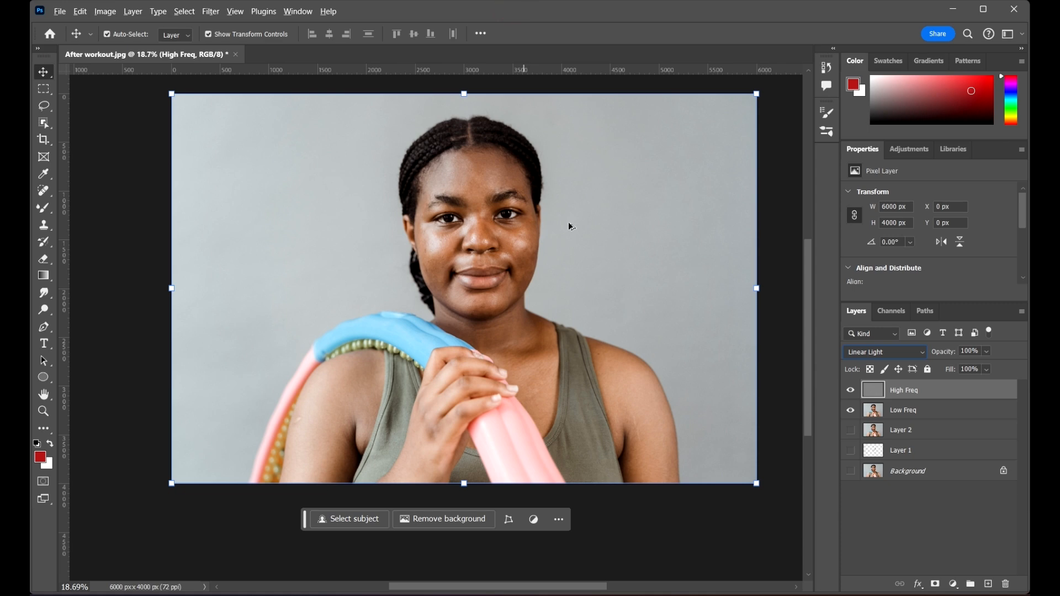
key(alt)
click(776, 157)
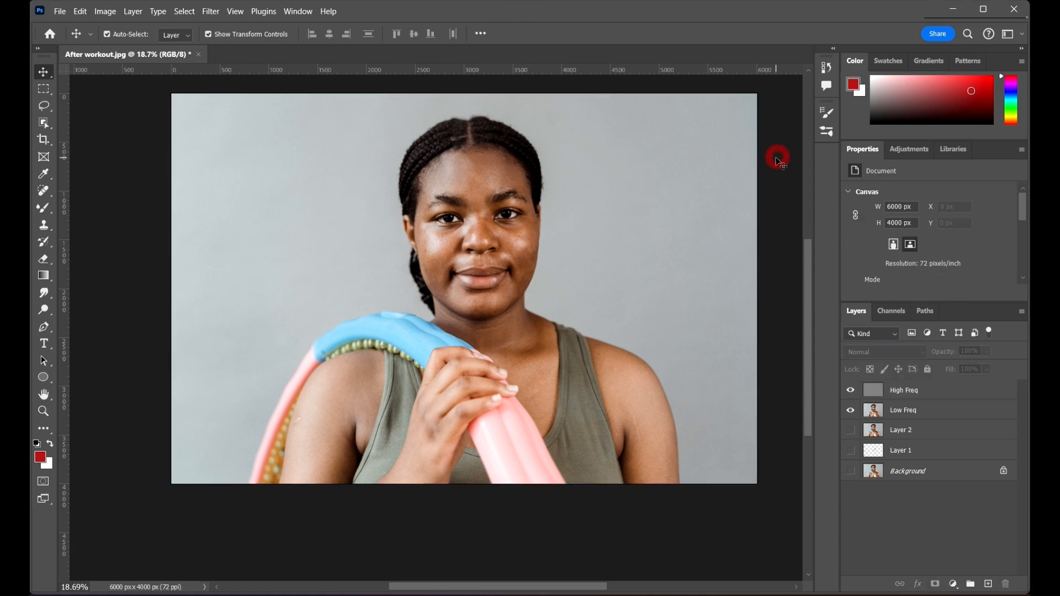
Compare the face in the original Background layer alone with the combined High Freq and Low Freq result
key(ctrl+0)
scroll(442, 288, up, 5)
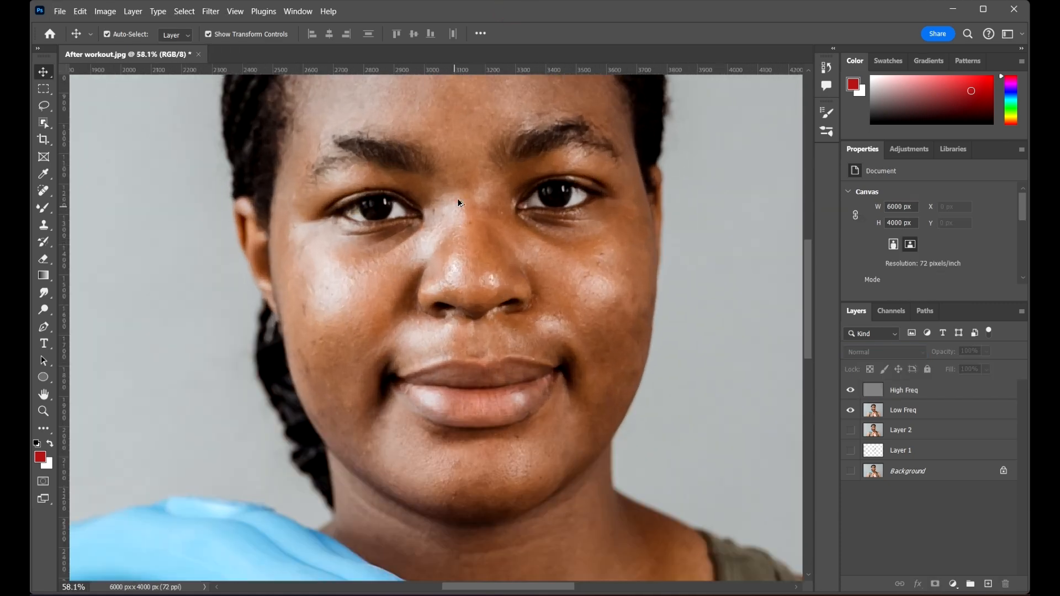
key(ctrl)
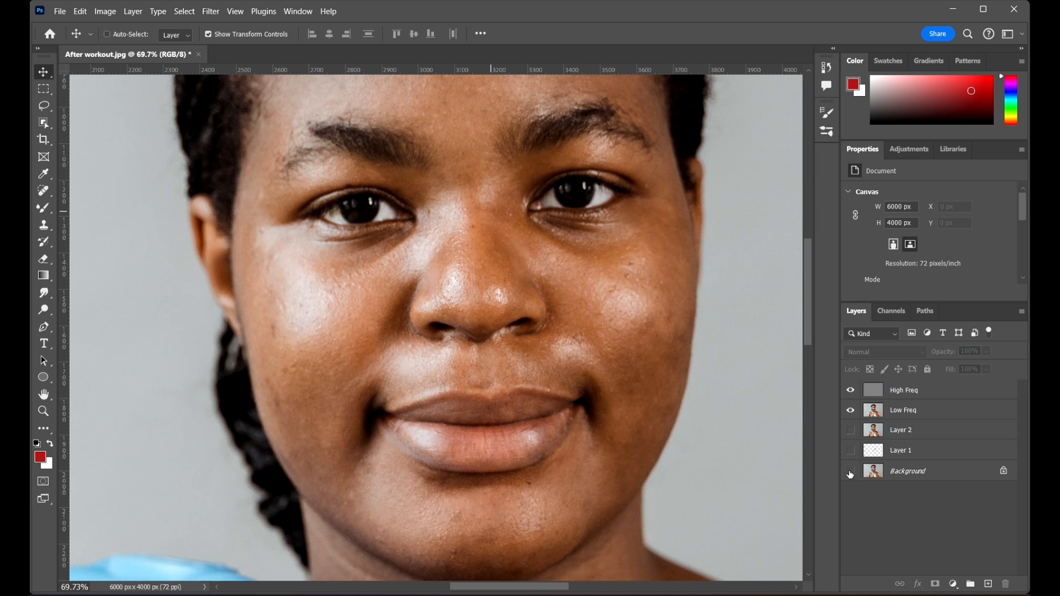
click(851, 472)
alt+click(850, 472)
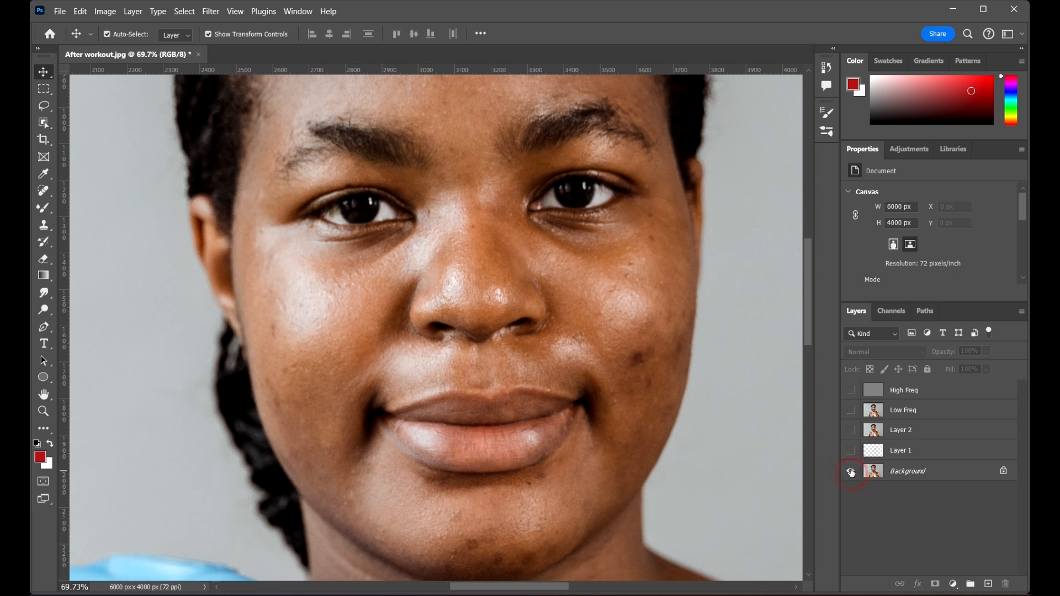
alt+click(850, 472)
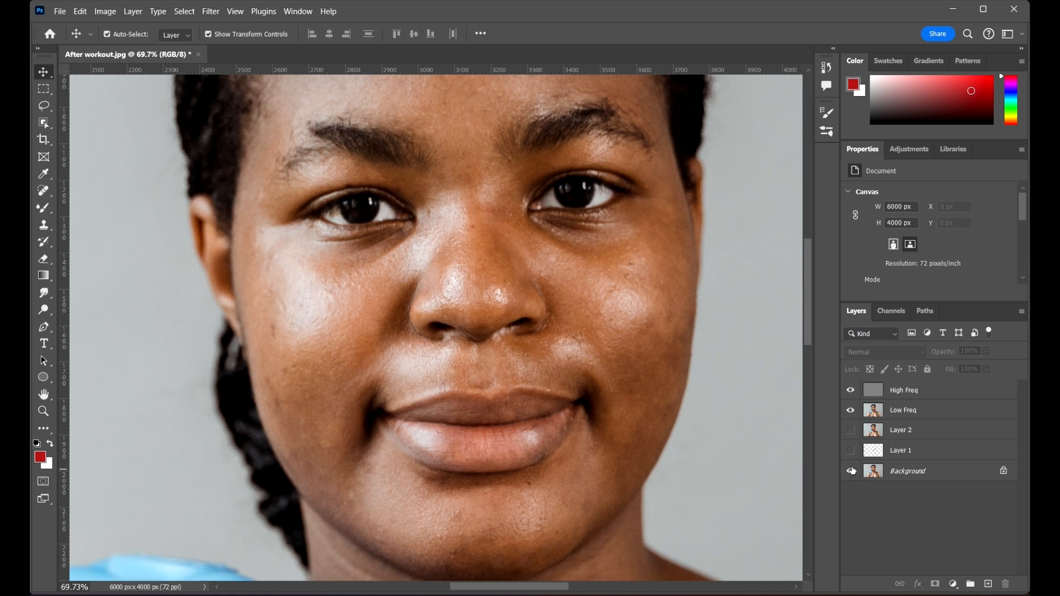
alt+click(851, 471)
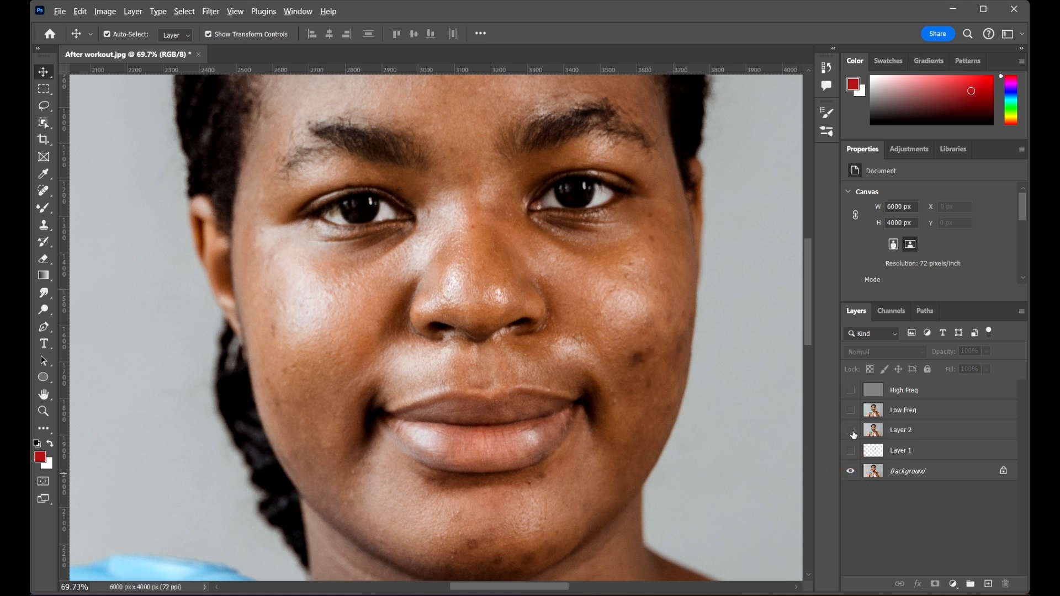
Show only Layer 2, and turn the Low Freq and High Freq layers back on above it
alt+click(850, 430)
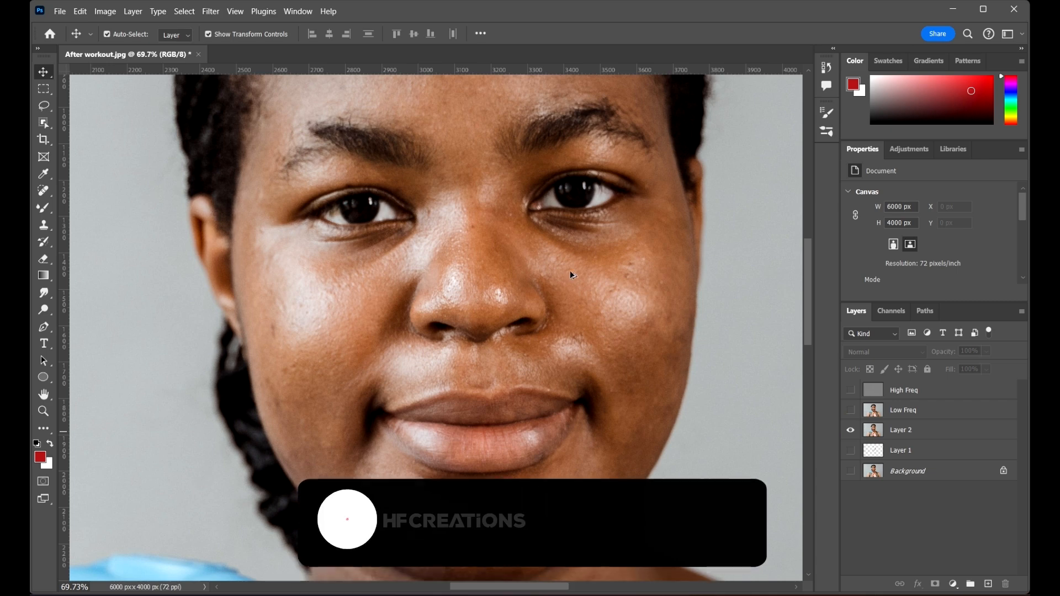
drag(851, 411, 849, 394)
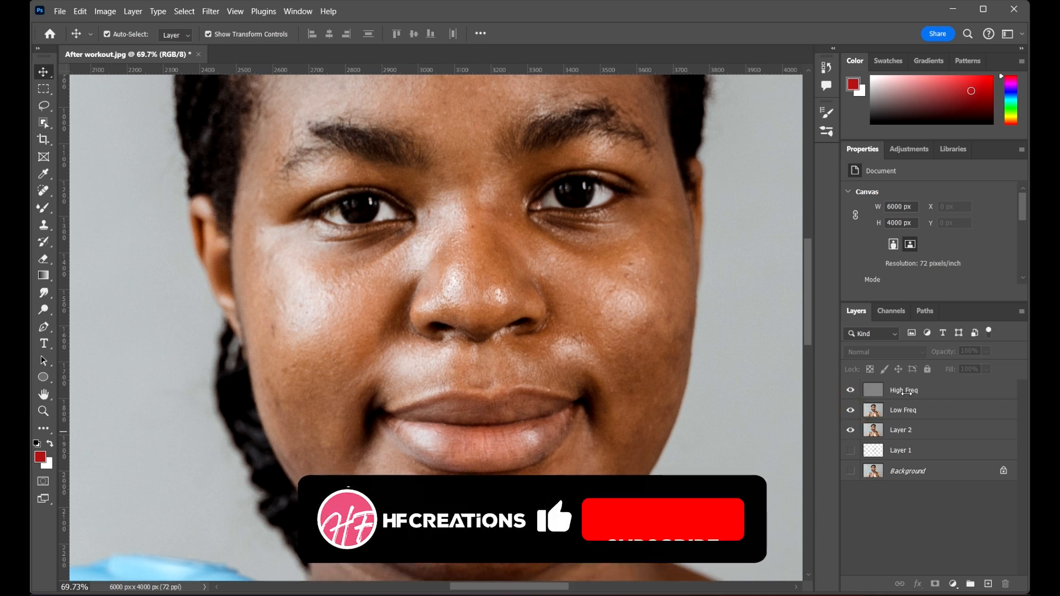
scroll(657, 292, down, 3)
scroll(657, 293, down, 2)
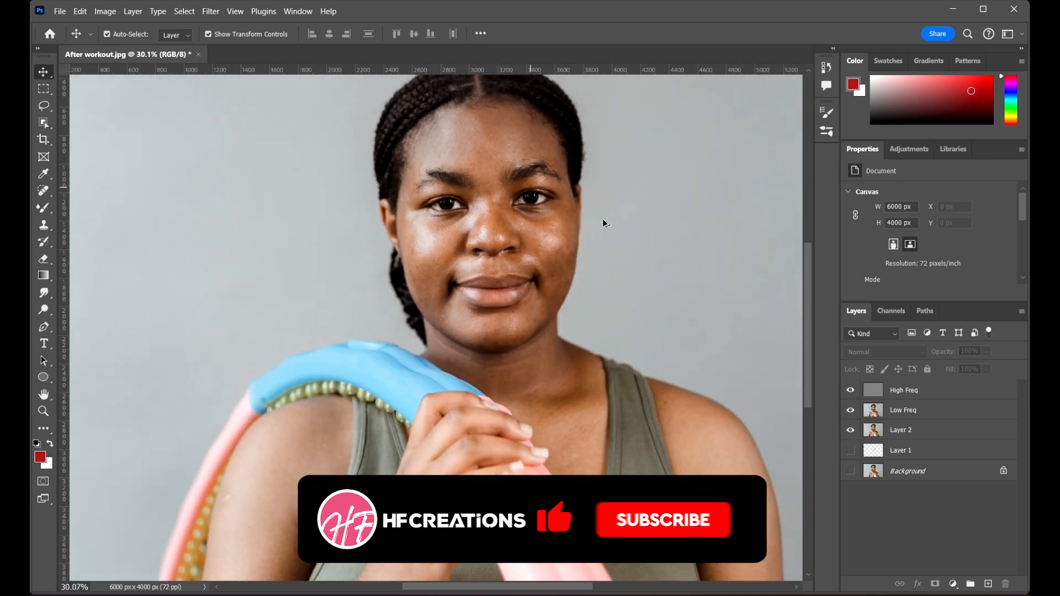
Group the High Freq and Low Freq layers together and deselect the new group
click(976, 390)
ctrl+click(965, 409)
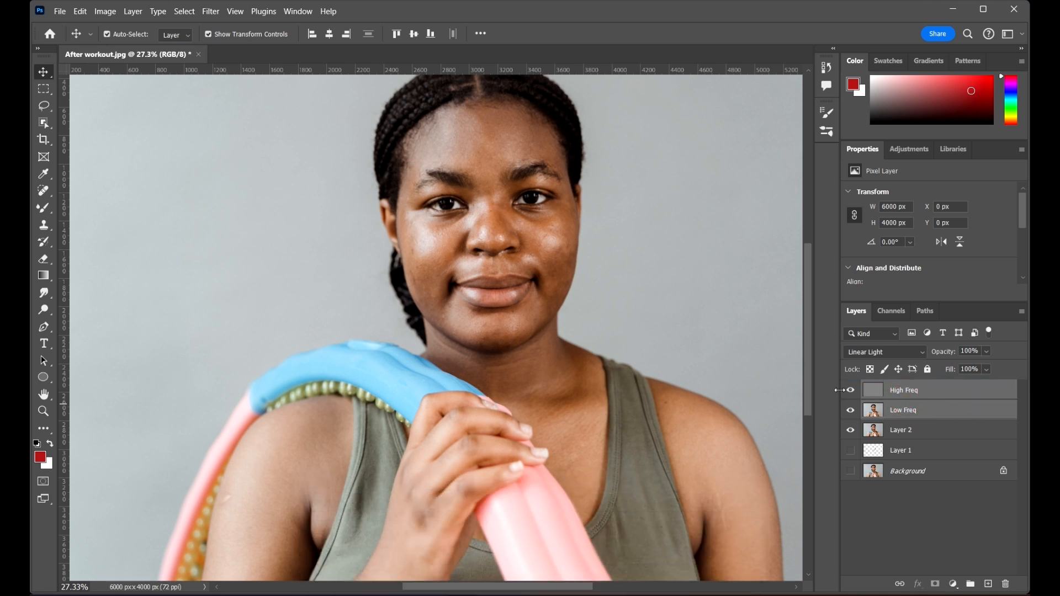
click(959, 408)
ctrl+click(946, 394)
key(ctrl+g)
scroll(503, 275, down, 3)
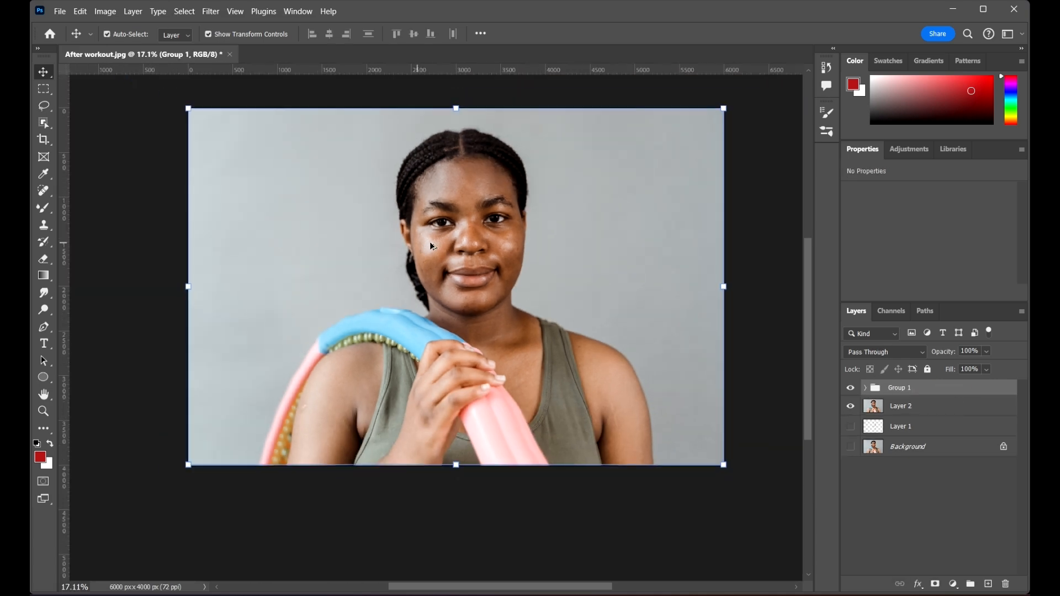
click(753, 279)
Make the Low Freq layer inside the group the active layer, with the face in close view
scroll(422, 211, up, 5)
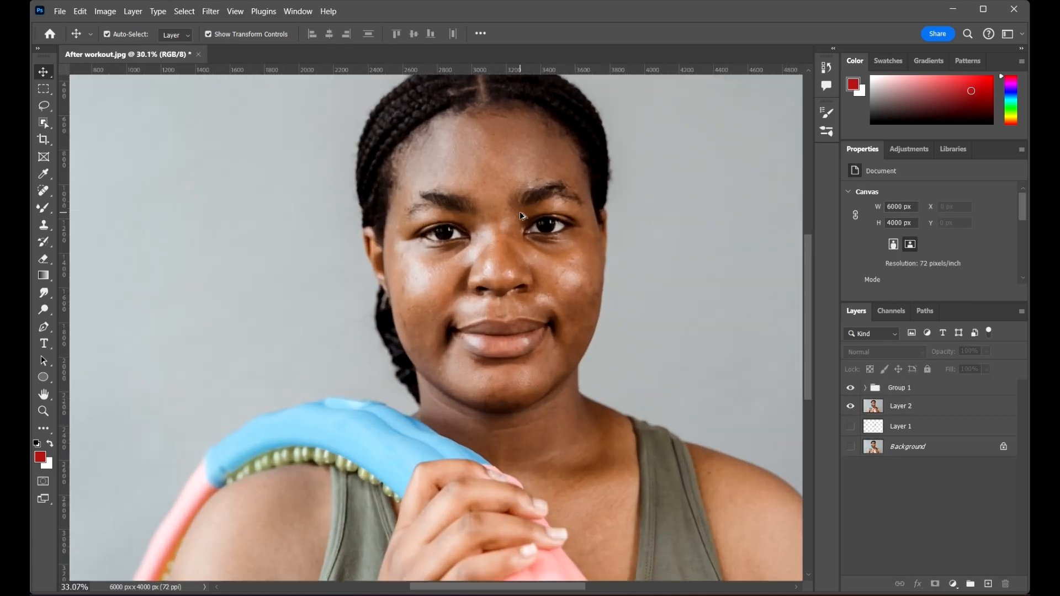
click(660, 243)
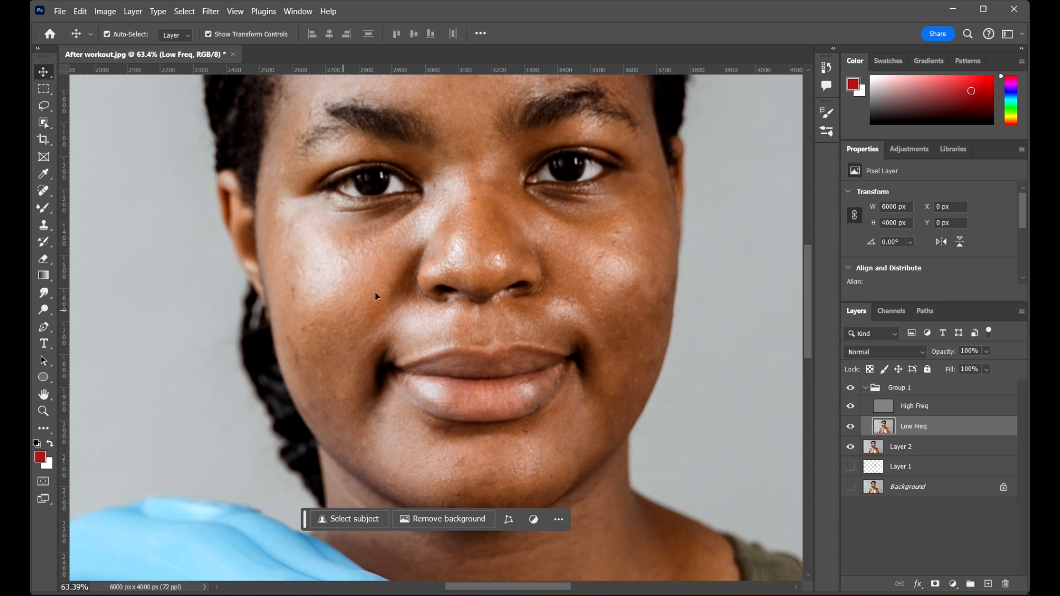
click(970, 426)
mouse_move(313, 227)
mouse_down()
mouse_move(268, 215)
mouse_move(275, 213)
mouse_up()
Choose the Mixer Brush Tool for working on the Low Freq layer
click(44, 210)
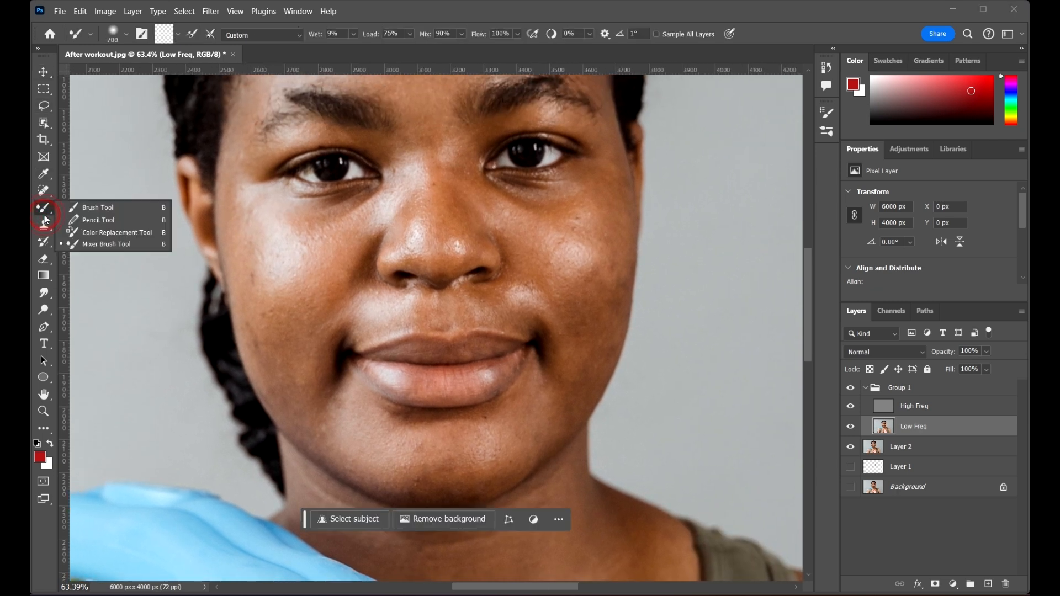
click(37, 209)
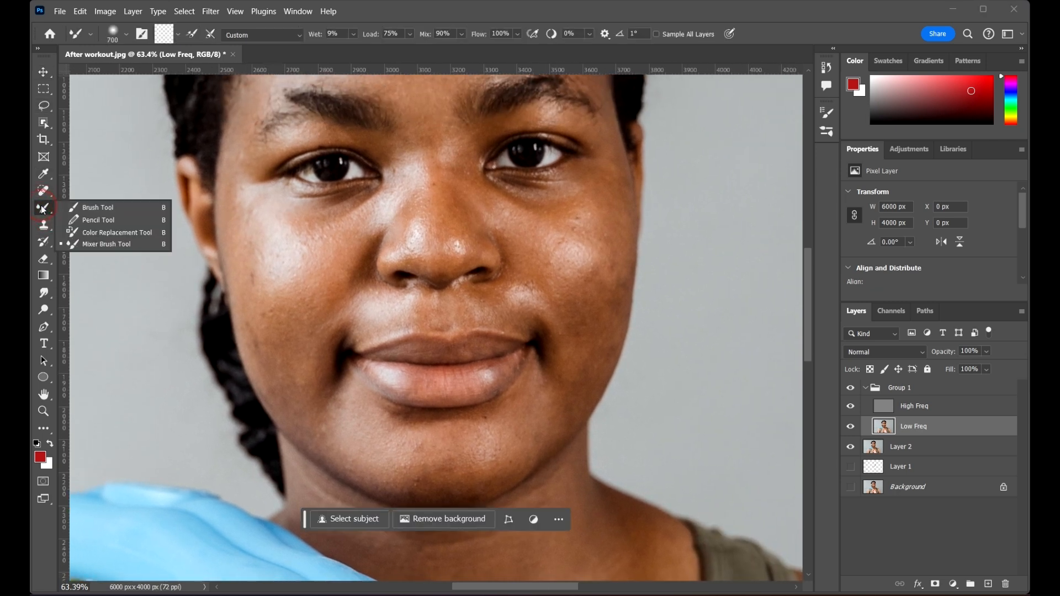
click(117, 243)
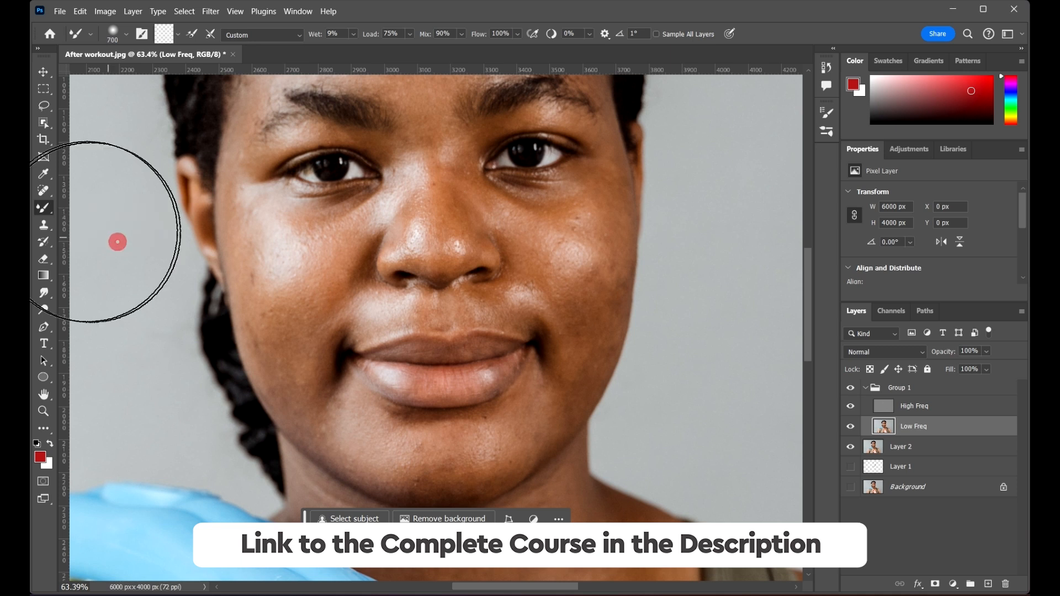
click(39, 208)
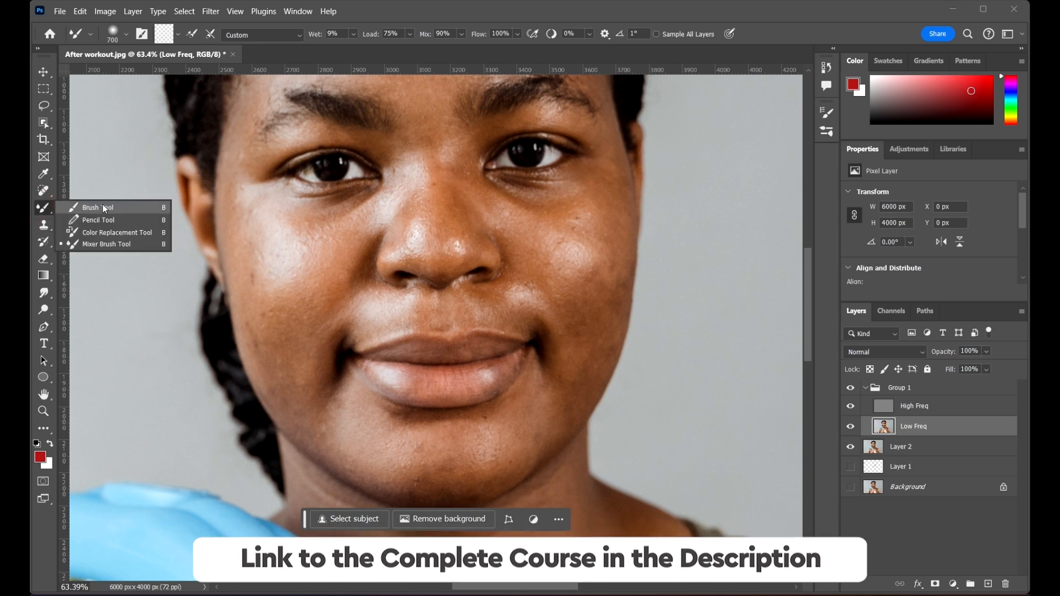
click(123, 244)
Reduce the Mixer Brush size to 250
key(bracketleft)
key(bracketleft)
key(bracketleft)
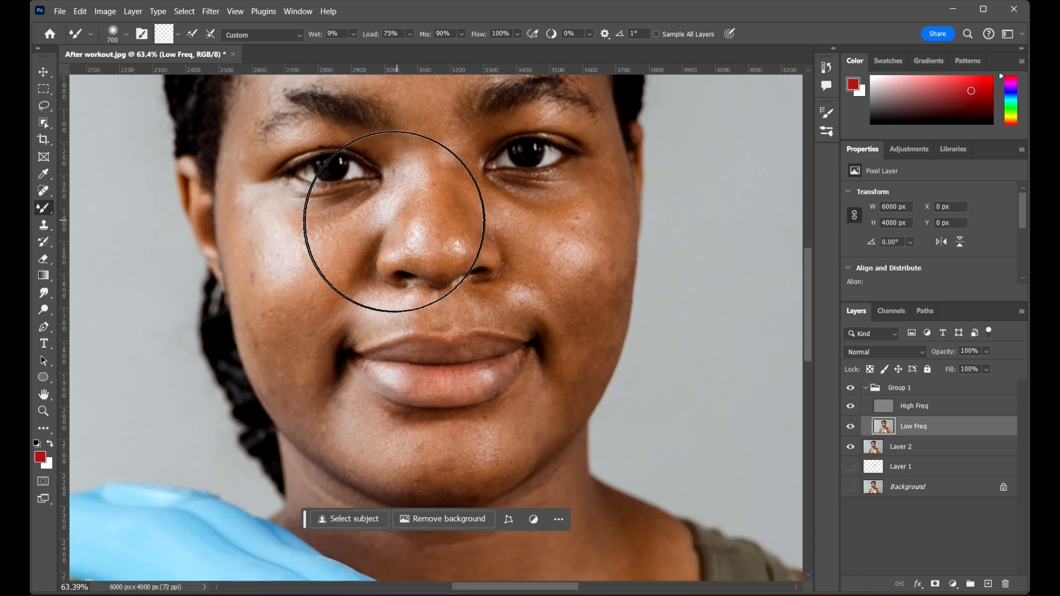
key(bracketleft)
key(bracketleft)
key(bracketleft)
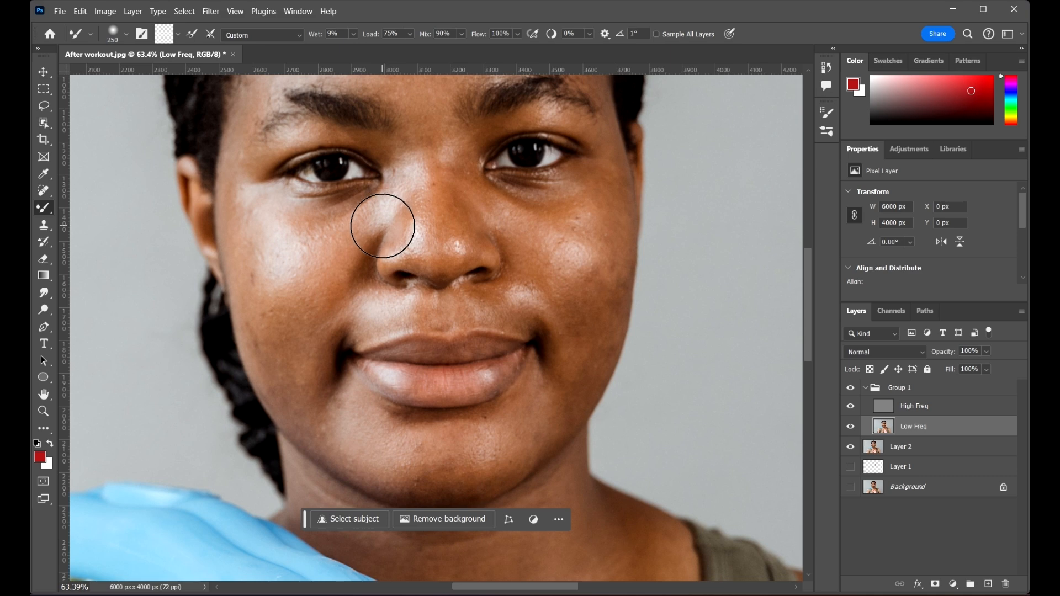
scroll(478, 233, down, 3)
scroll(478, 232, down, 1)
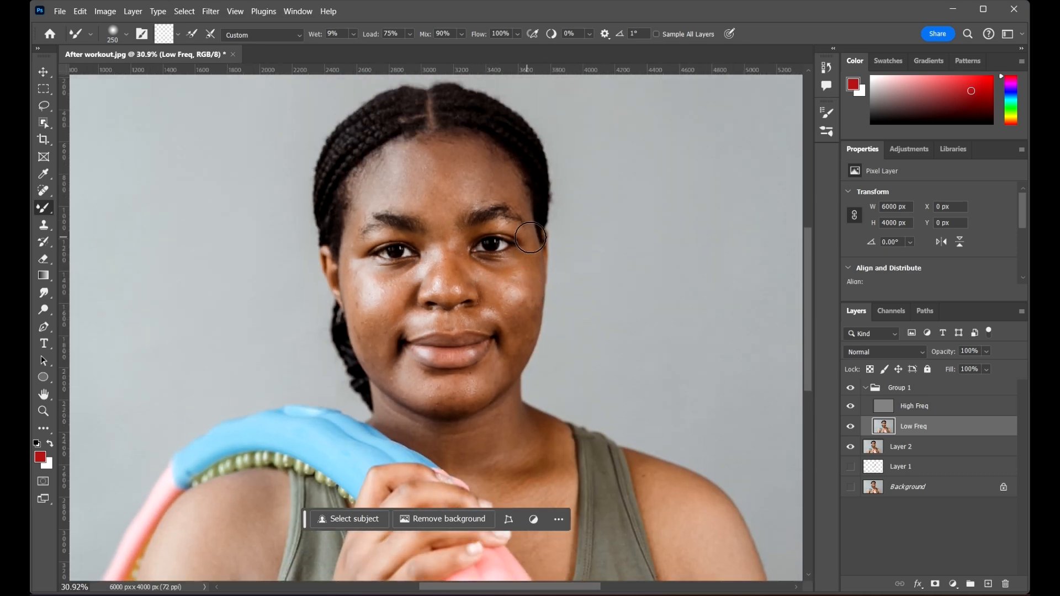
Switch from the Mixer Brush to the regular Brush Tool, with the face and the empty backdrop beside it in view
drag(679, 217, 582, 281)
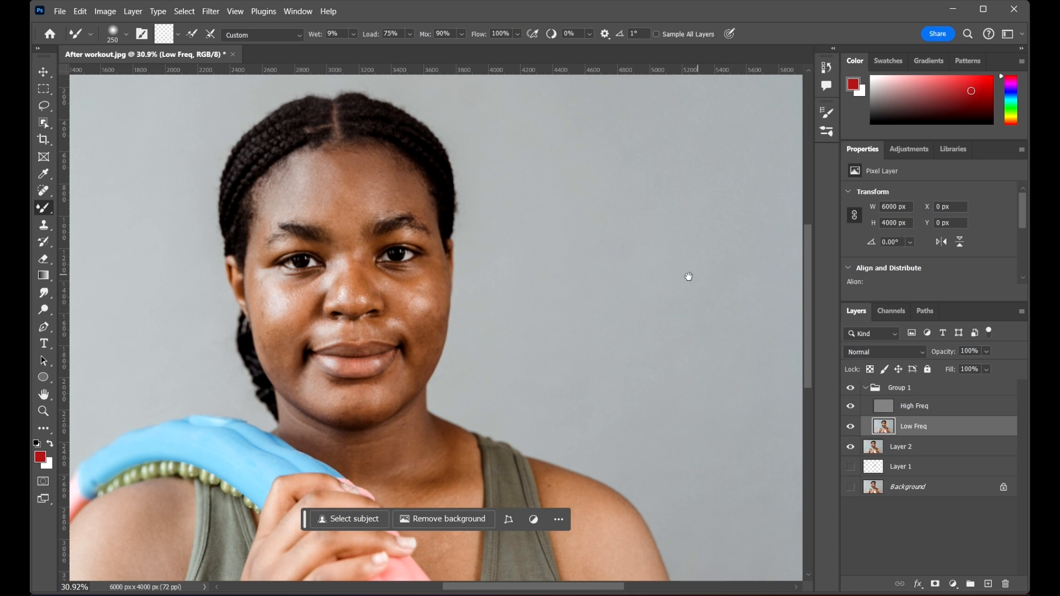
drag(689, 275, 583, 304)
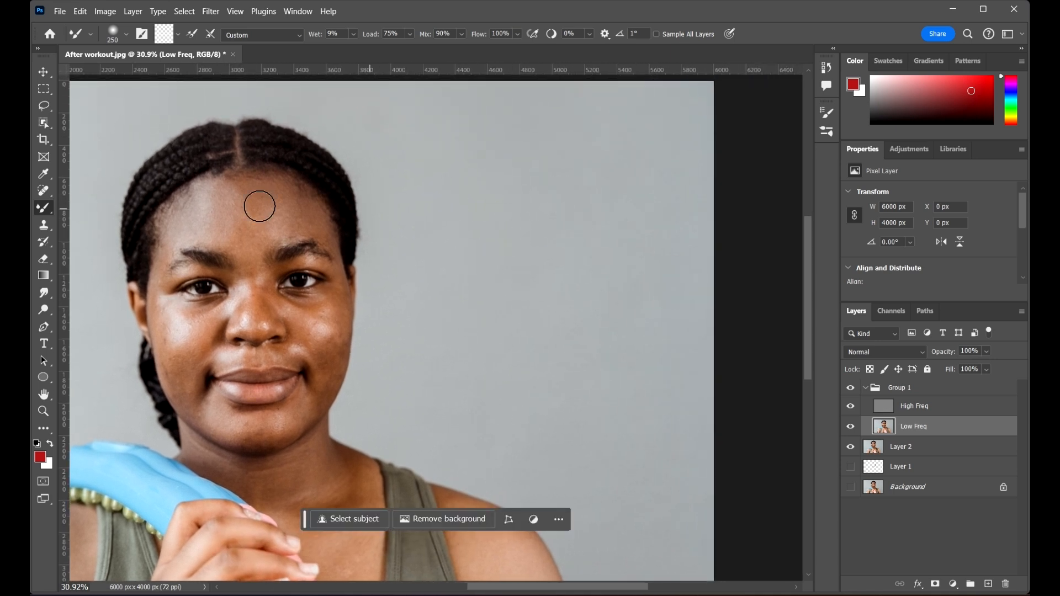
right_click(43, 210)
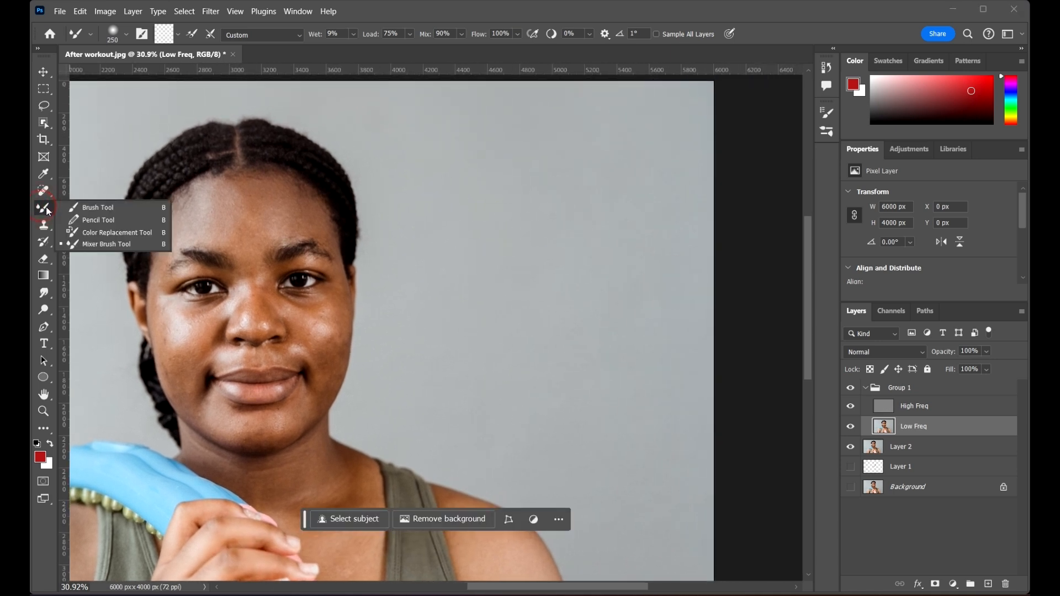
click(94, 208)
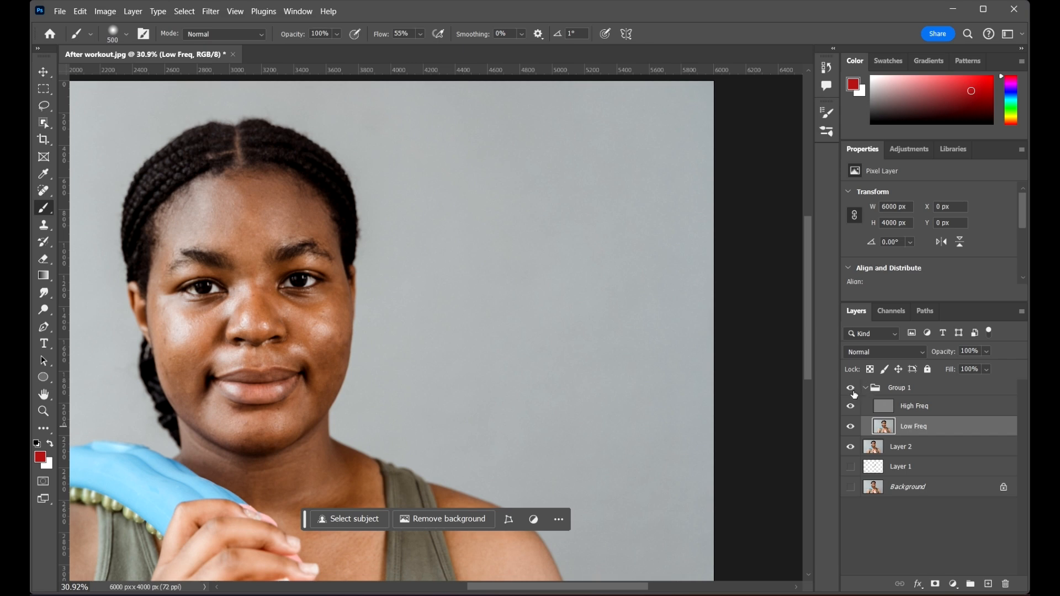
Hide Group 1 and Layer 2, collapse the group, and add a new empty layer above it
click(851, 388)
click(851, 446)
click(953, 384)
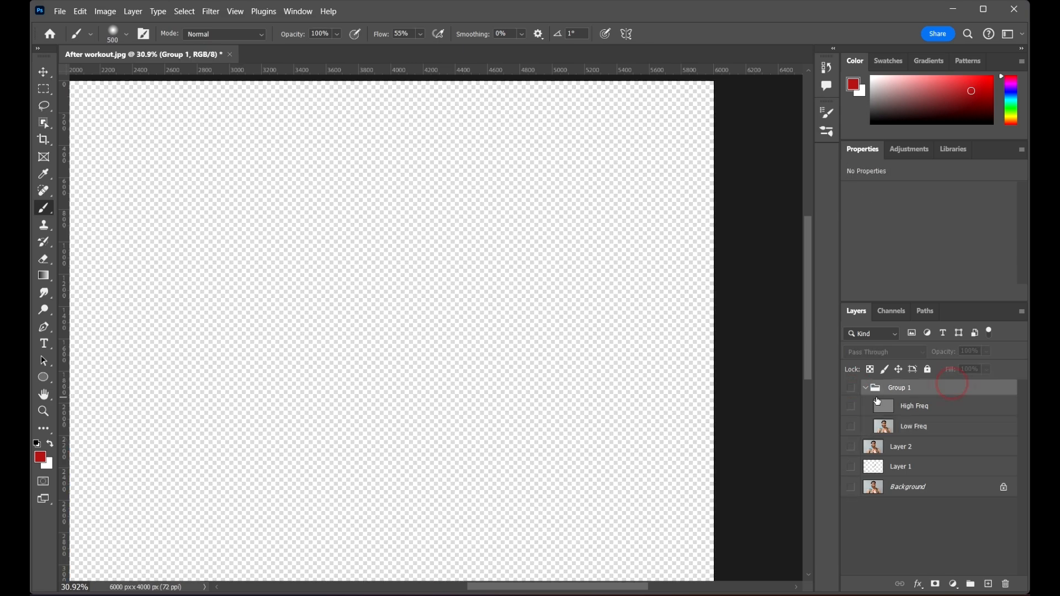
click(865, 388)
click(989, 585)
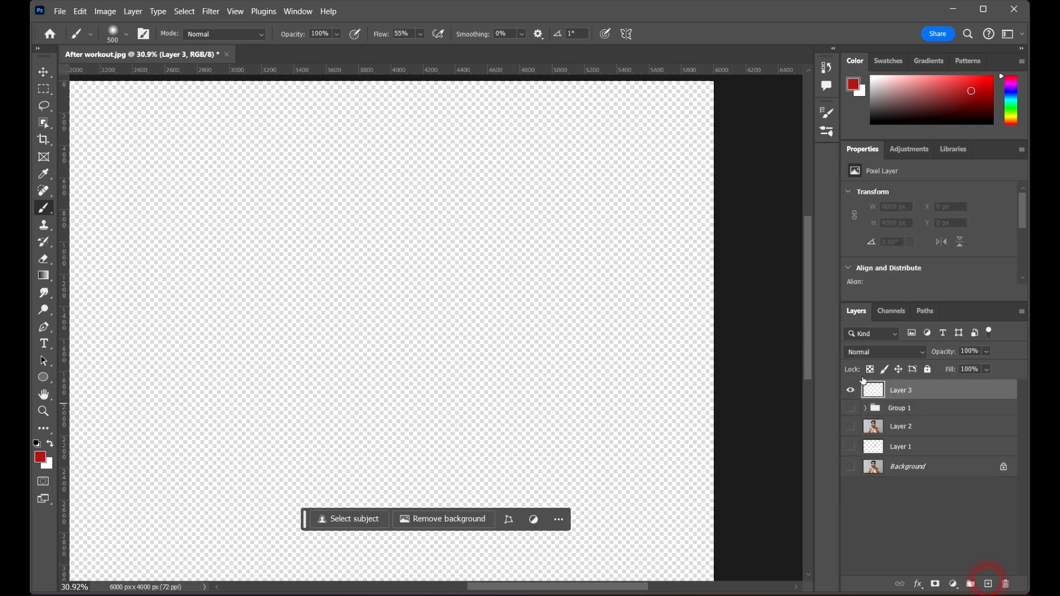
Paint a bright red patch near the upper-right corner of the canvas on Layer 3 and a blue stroke over its upper part
scroll(489, 262, down, 2)
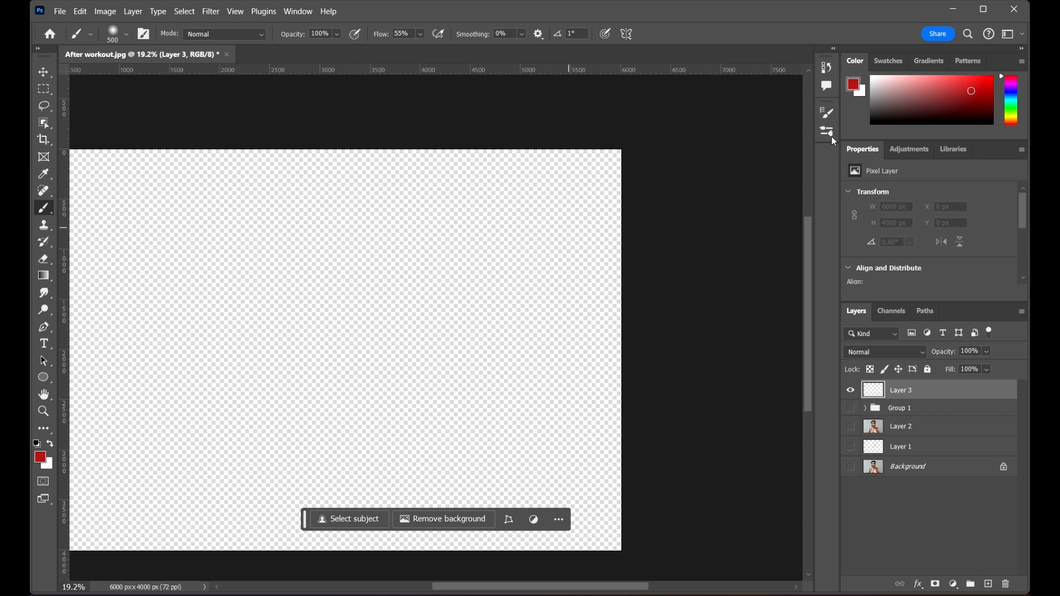
drag(946, 92, 983, 78)
mouse_move(563, 208)
mouse_down()
mouse_move(523, 301)
mouse_move(539, 208)
mouse_move(495, 329)
mouse_move(586, 209)
mouse_move(530, 313)
mouse_move(568, 293)
mouse_move(553, 213)
mouse_move(524, 230)
mouse_move(548, 190)
mouse_move(509, 161)
mouse_move(514, 326)
mouse_move(486, 288)
mouse_up()
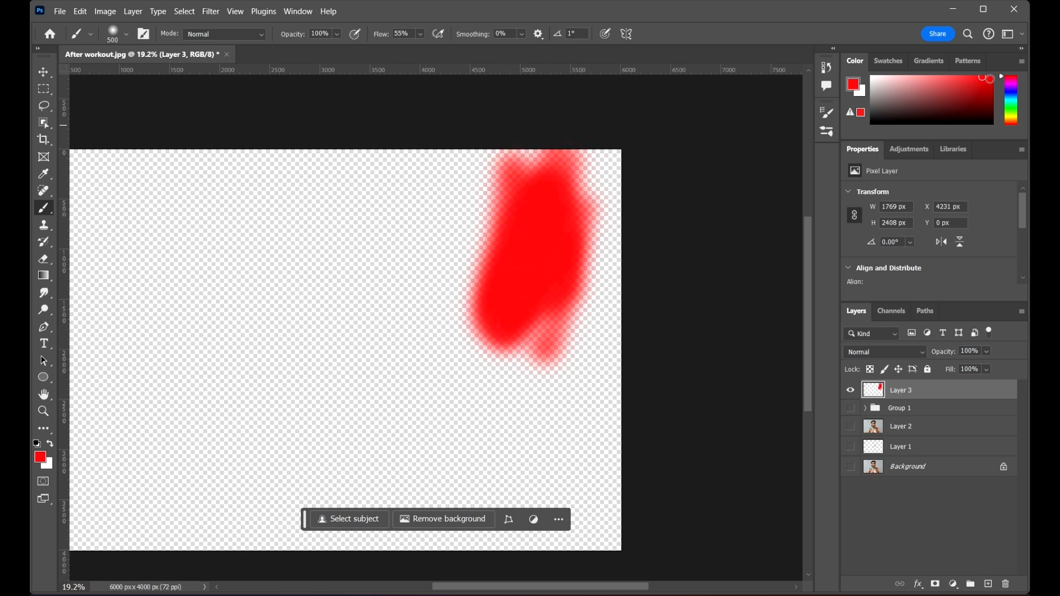
click(1011, 92)
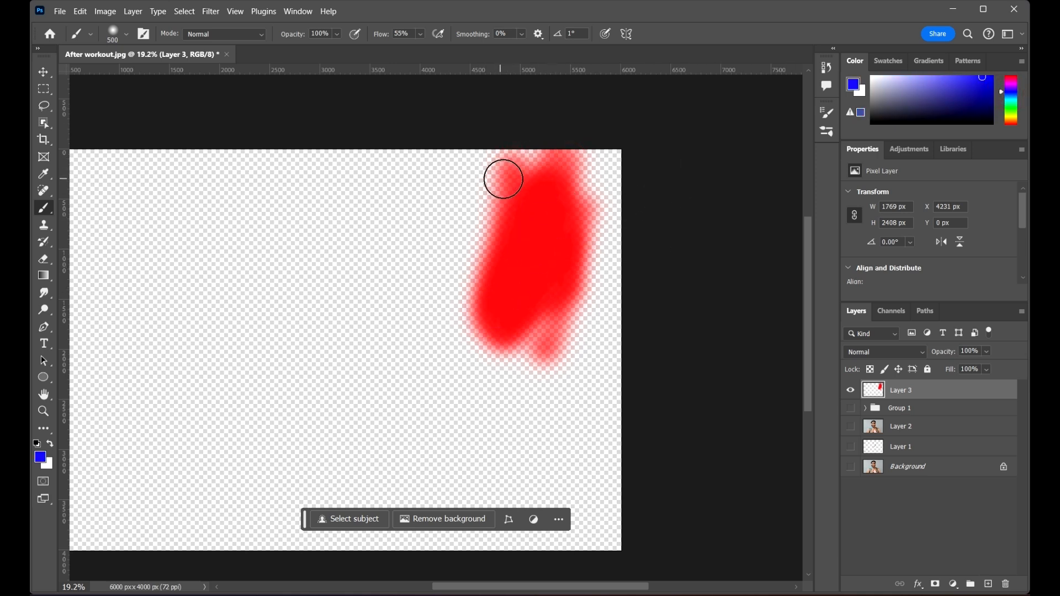
mouse_move(502, 178)
mouse_down()
mouse_move(507, 245)
mouse_move(518, 143)
mouse_move(511, 239)
mouse_move(529, 181)
mouse_move(513, 206)
mouse_up()
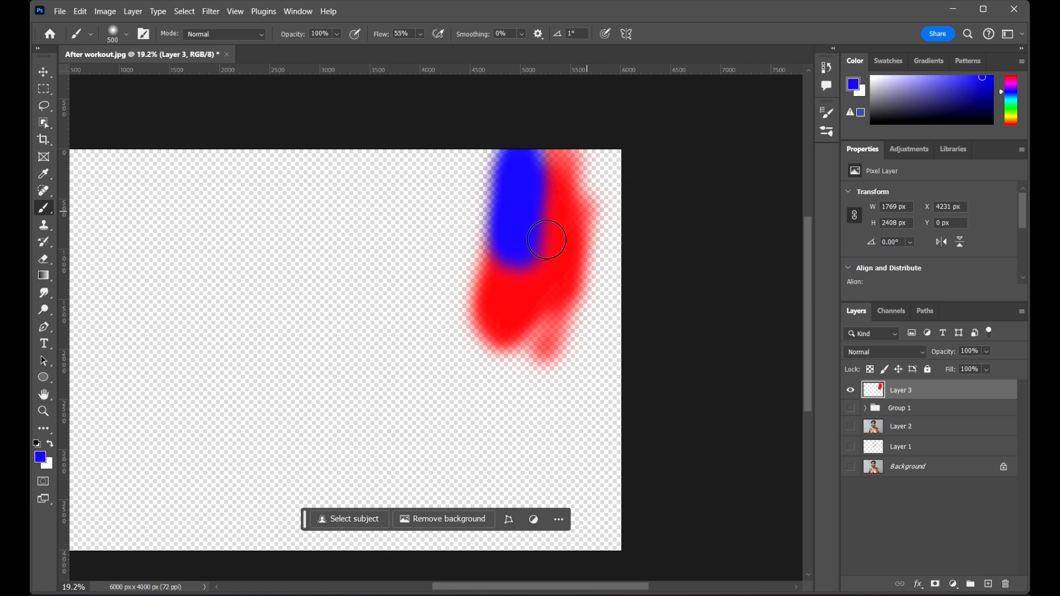
scroll(500, 306, up, 2)
mouse_move(462, 258)
mouse_down()
mouse_move(515, 334)
mouse_move(483, 251)
mouse_up()
Paint a solid blue patch in the empty upper-left area of Layer 3 with the Mixer Brush Tool
right_click(44, 209)
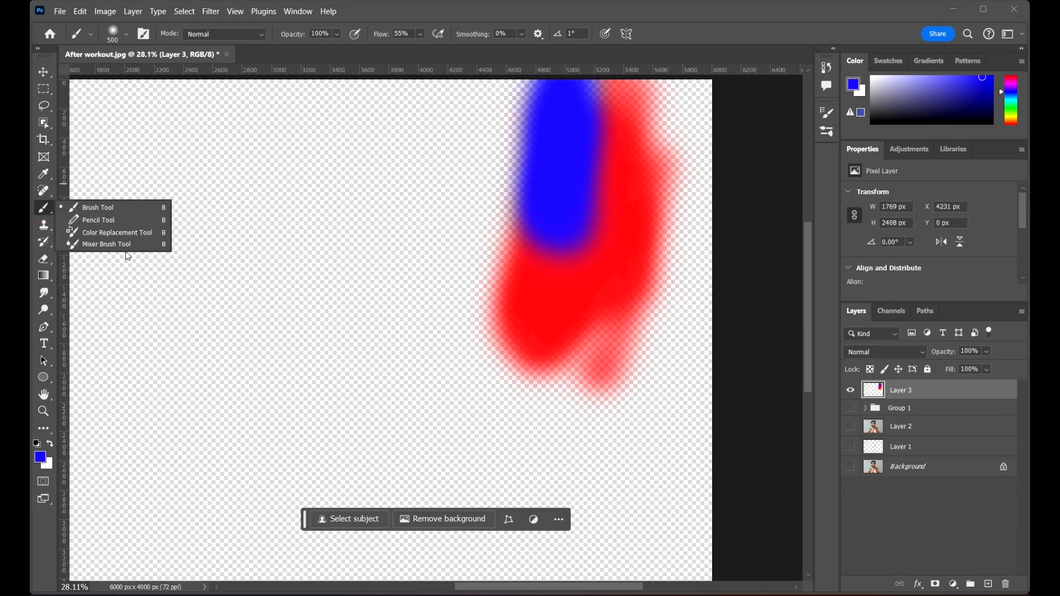
drag(226, 190, 326, 241)
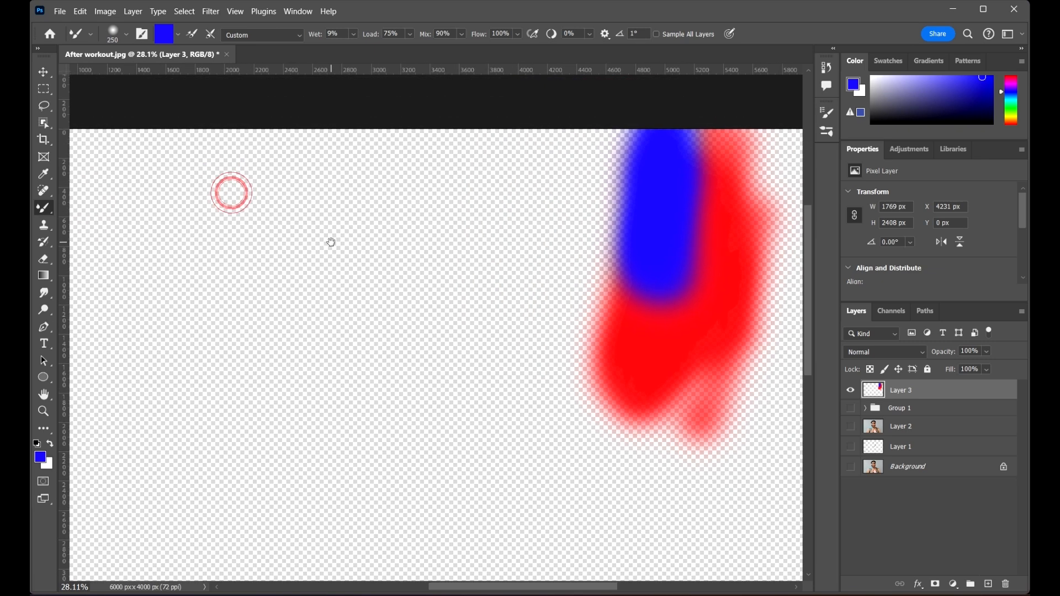
scroll(318, 255, up, 2)
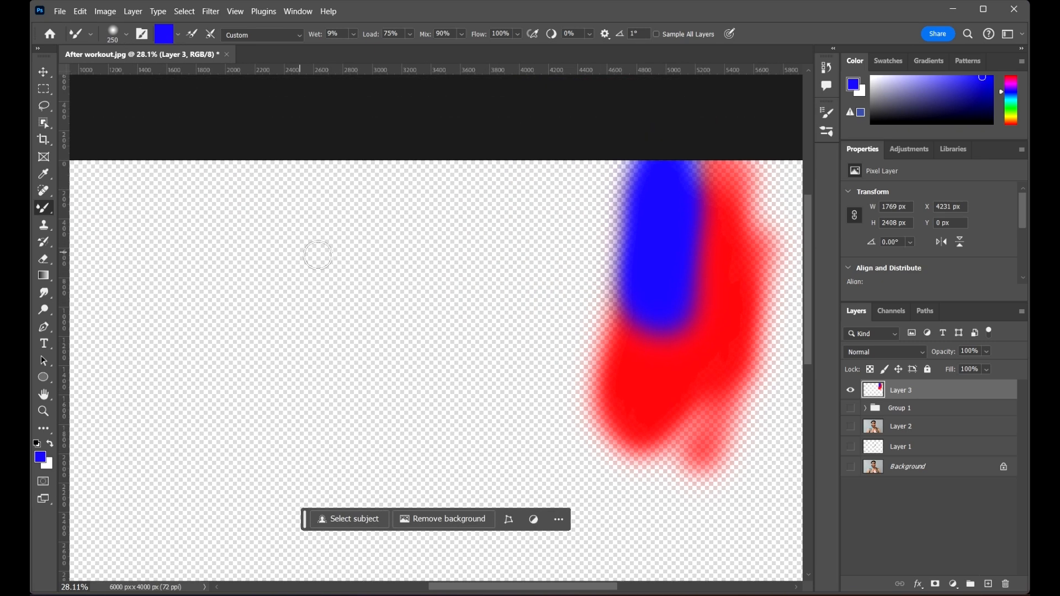
mouse_move(273, 196)
mouse_down()
mouse_move(265, 219)
mouse_move(308, 123)
mouse_move(246, 254)
mouse_move(252, 321)
mouse_move(221, 215)
mouse_move(267, 267)
mouse_move(260, 243)
mouse_move(350, 208)
mouse_up()
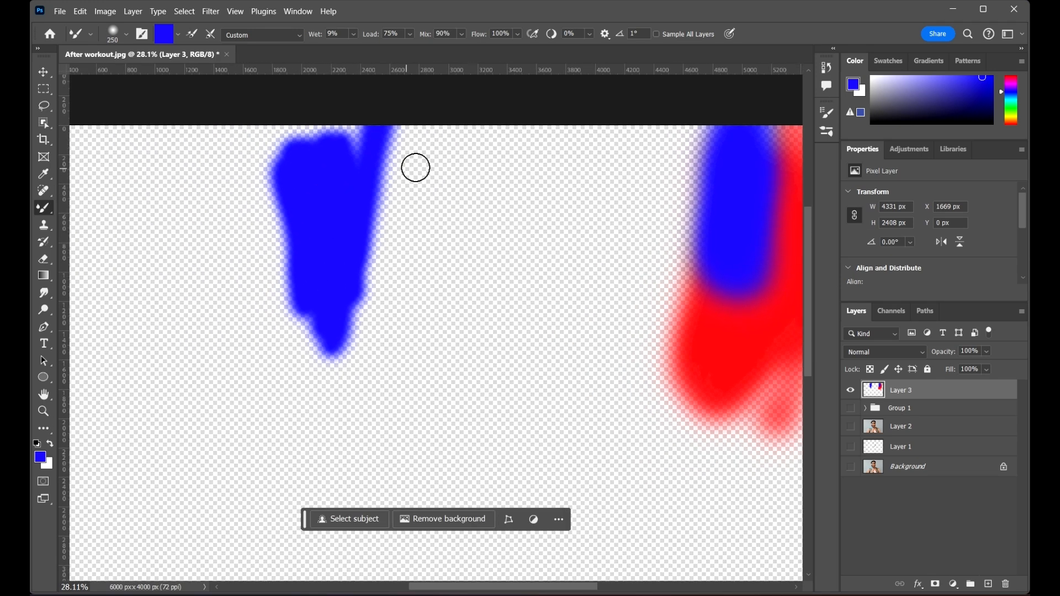
Change the foreground color to pink and blend it into the left side of the blue patch with the Mixer Brush
drag(1009, 89, 1009, 82)
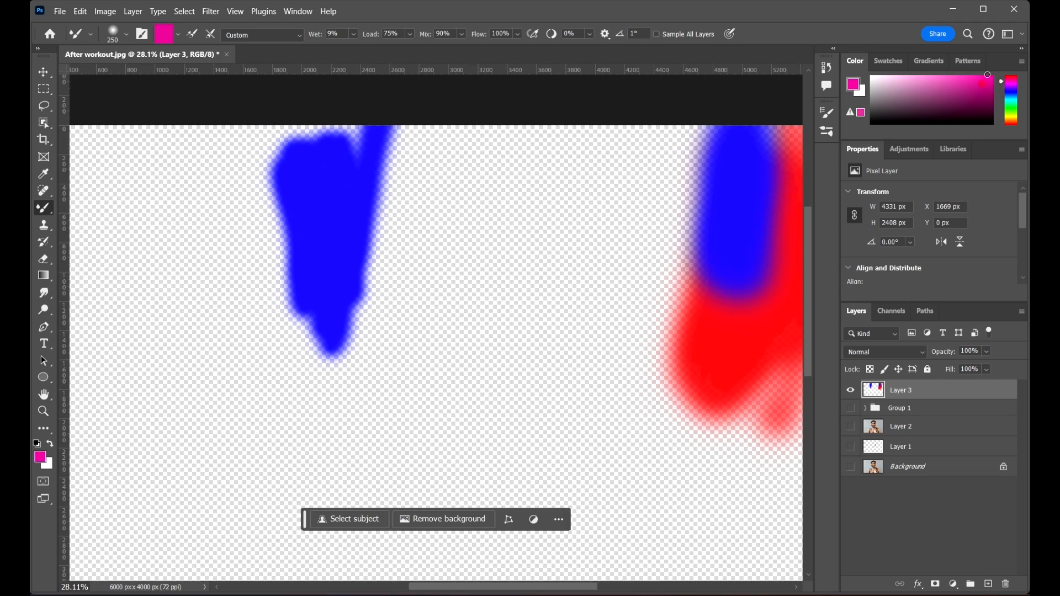
mouse_move(309, 158)
mouse_down()
mouse_move(302, 242)
mouse_move(280, 240)
mouse_move(273, 139)
mouse_move(303, 208)
mouse_move(308, 254)
mouse_move(307, 175)
mouse_move(289, 131)
mouse_move(307, 199)
mouse_move(302, 230)
mouse_move(278, 153)
mouse_move(266, 161)
mouse_move(297, 223)
mouse_move(298, 263)
mouse_move(276, 207)
mouse_move(275, 175)
mouse_up()
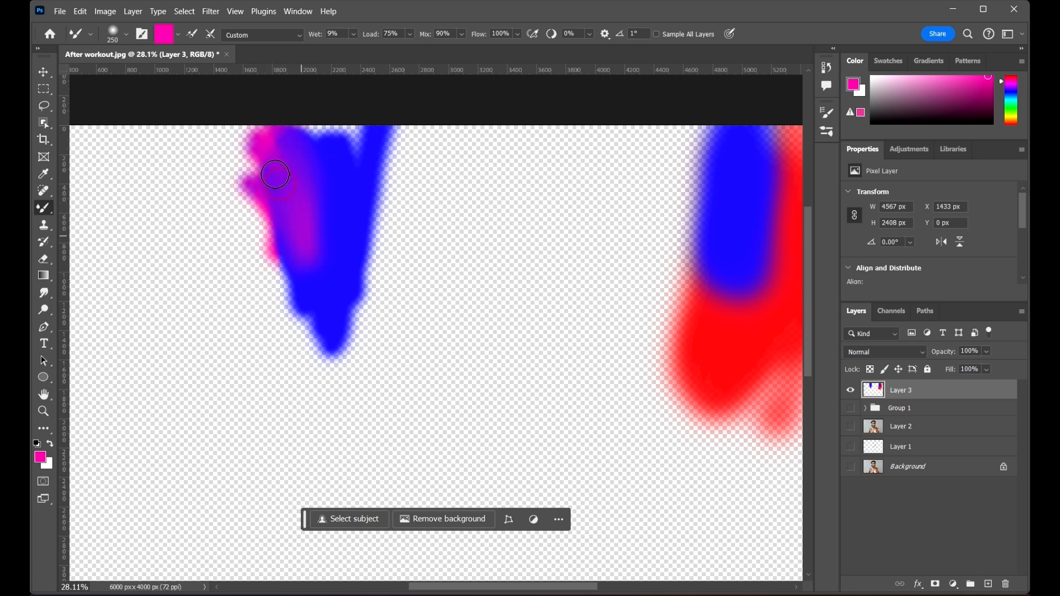
mouse_move(286, 216)
mouse_down()
mouse_move(236, 166)
mouse_move(301, 222)
mouse_up()
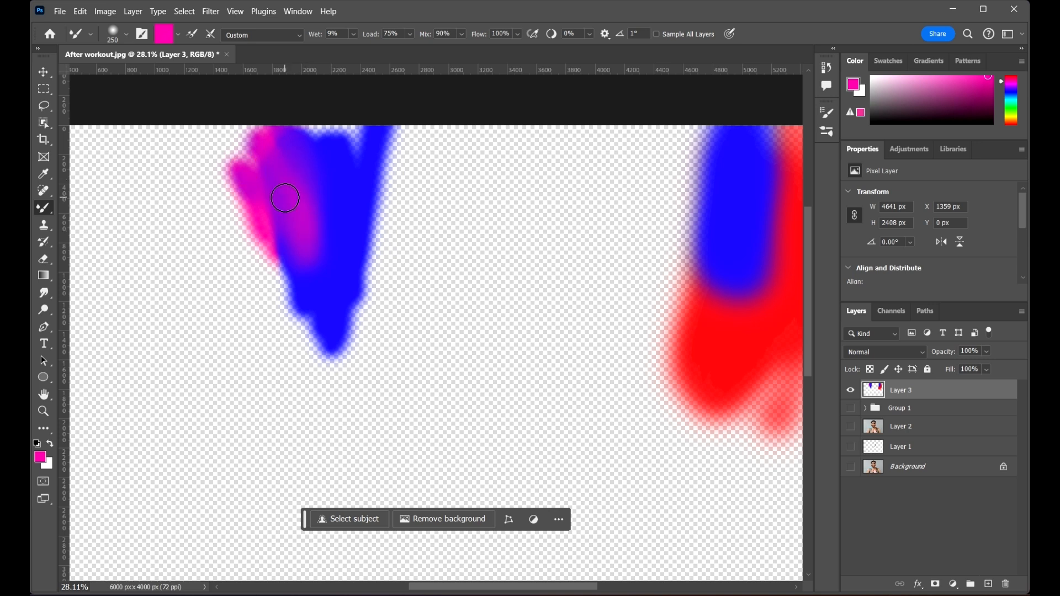
mouse_move(263, 194)
mouse_down()
mouse_move(274, 245)
mouse_move(302, 263)
mouse_up()
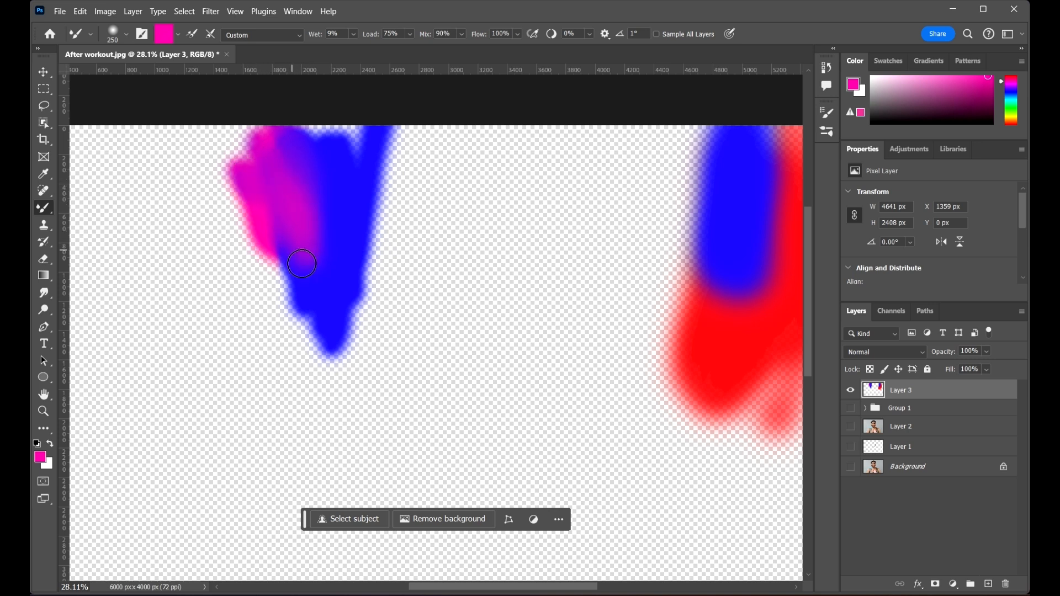
Blend pink horizontally across the upper and middle parts of the blue patch with further Mixer Brush strokes
mouse_move(262, 215)
mouse_down()
mouse_move(311, 222)
mouse_move(436, 210)
mouse_move(354, 224)
mouse_move(382, 215)
mouse_up()
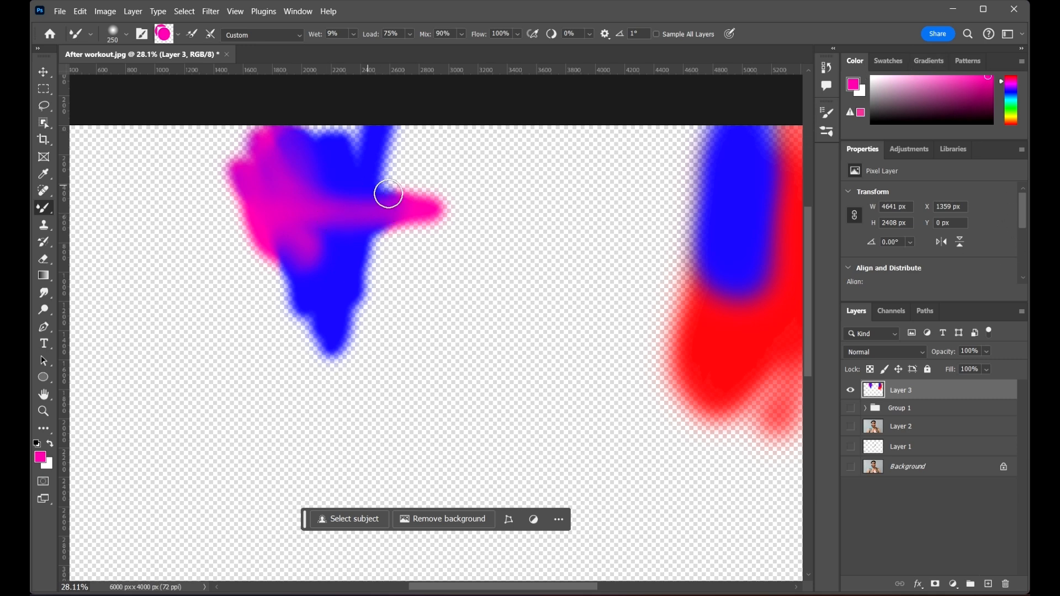
scroll(381, 252, up, 4)
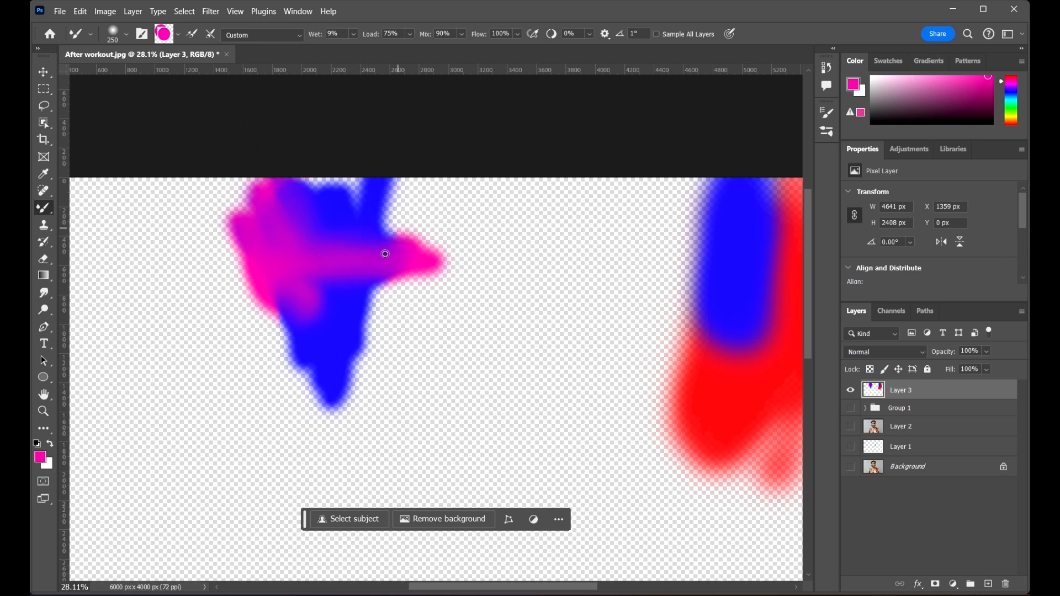
scroll(378, 254, up, 2)
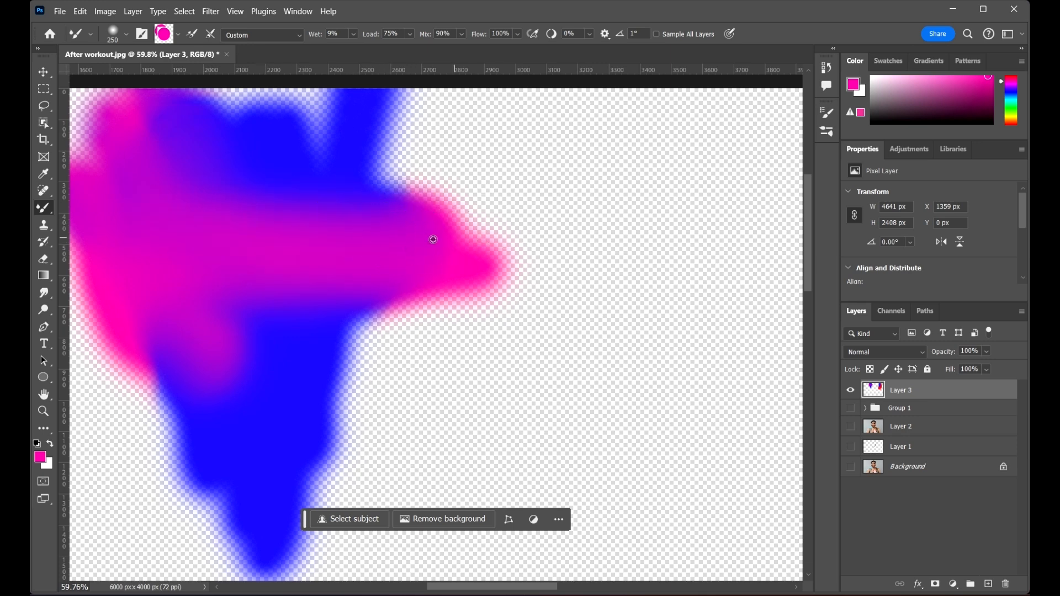
scroll(433, 236, down, 4)
scroll(375, 261, up, 3)
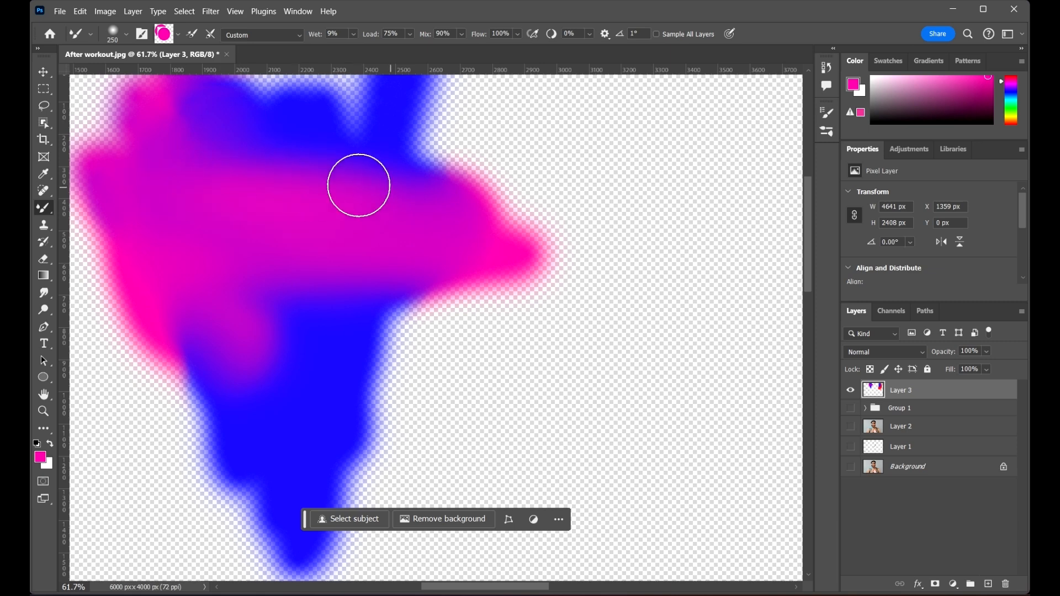
mouse_move(355, 182)
mouse_down()
mouse_move(210, 151)
mouse_move(364, 184)
mouse_move(128, 113)
mouse_move(184, 128)
mouse_move(544, 161)
mouse_up()
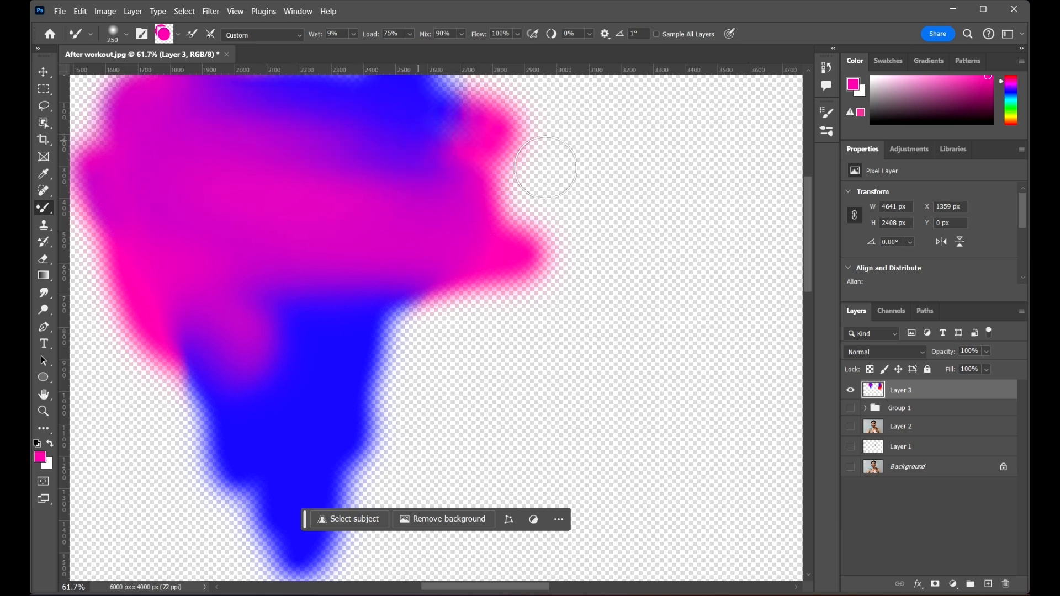
scroll(413, 181, down, 4)
scroll(413, 180, down, 3)
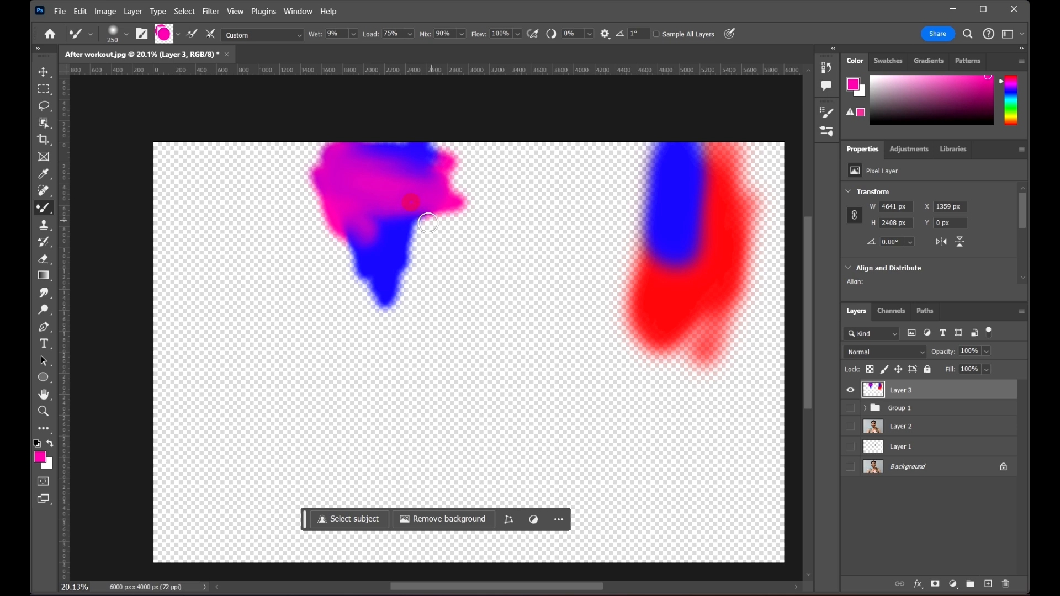
mouse_move(428, 223)
mouse_down()
mouse_move(390, 235)
mouse_move(344, 231)
mouse_move(400, 243)
mouse_up()
Delete Layer 3 with the red, blue and pink test strokes
click(45, 72)
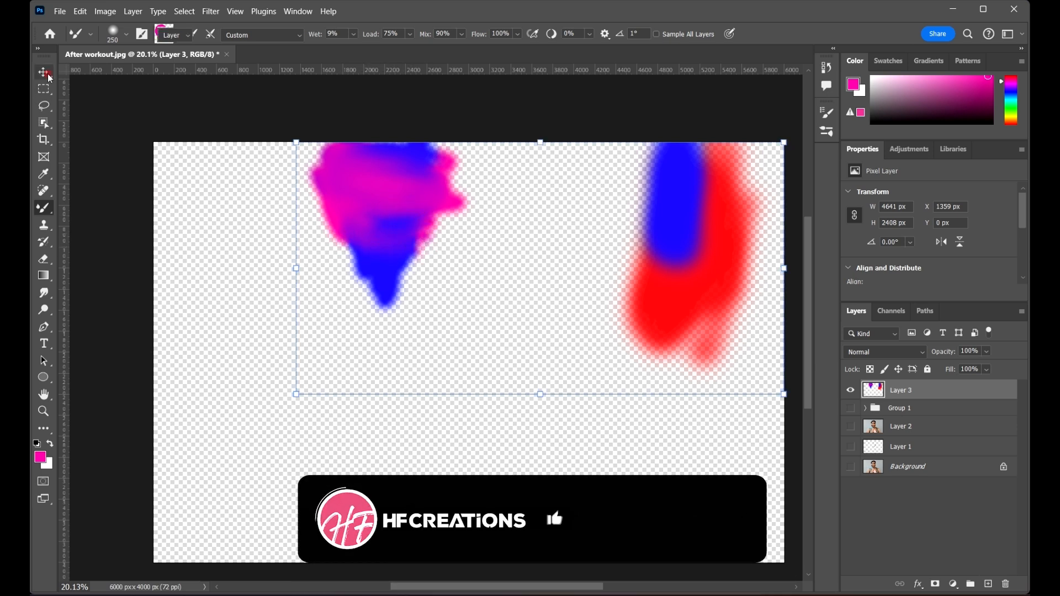
drag(646, 270, 583, 288)
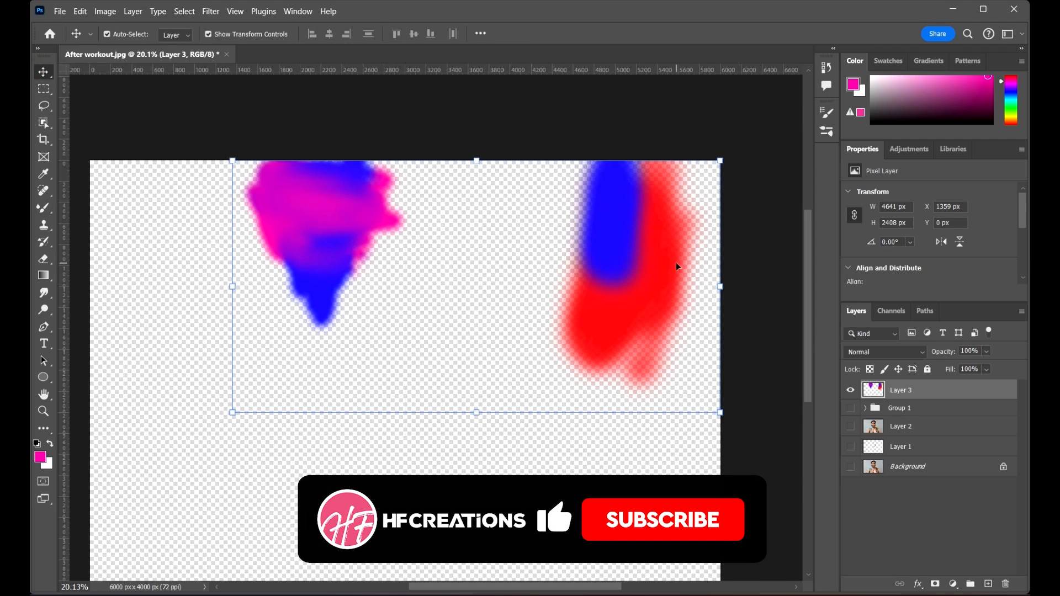
key(Delete)
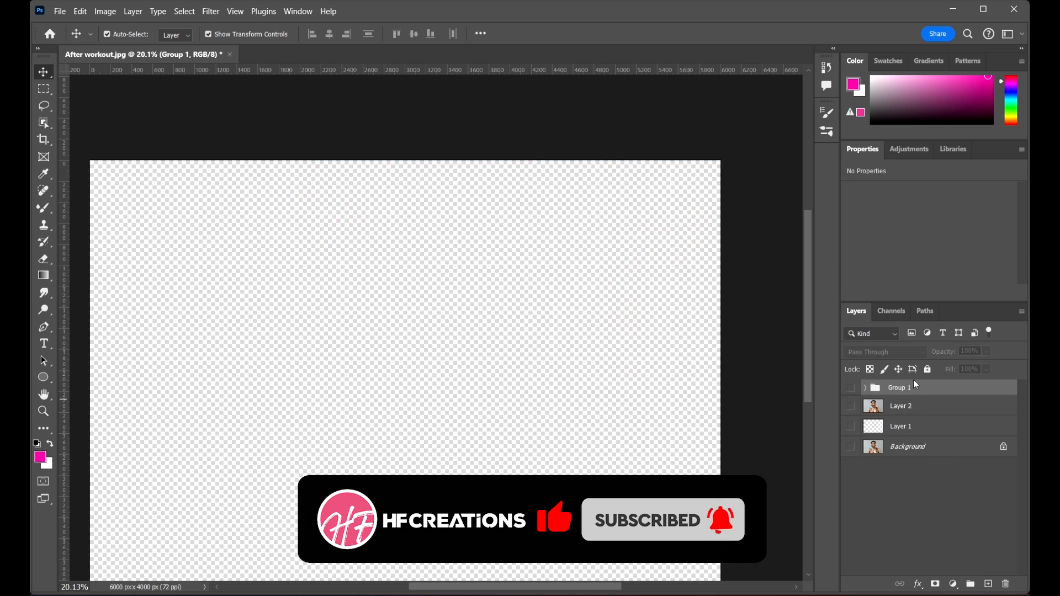
Show Group 1 with its High Freq and Low Freq layers, keep Layer 2 hidden, and make Low Freq the active layer
click(851, 389)
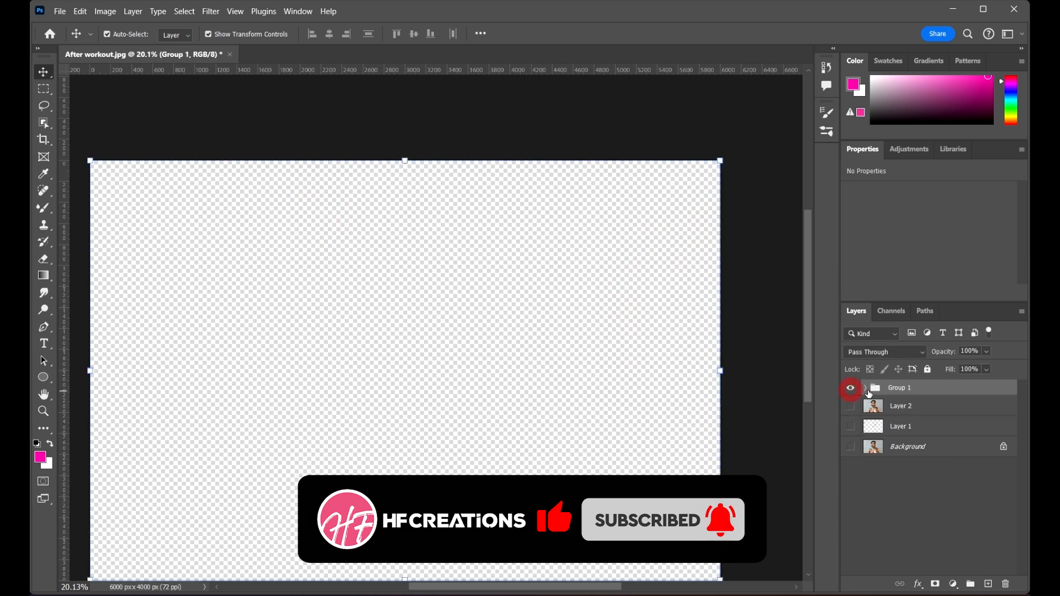
click(865, 388)
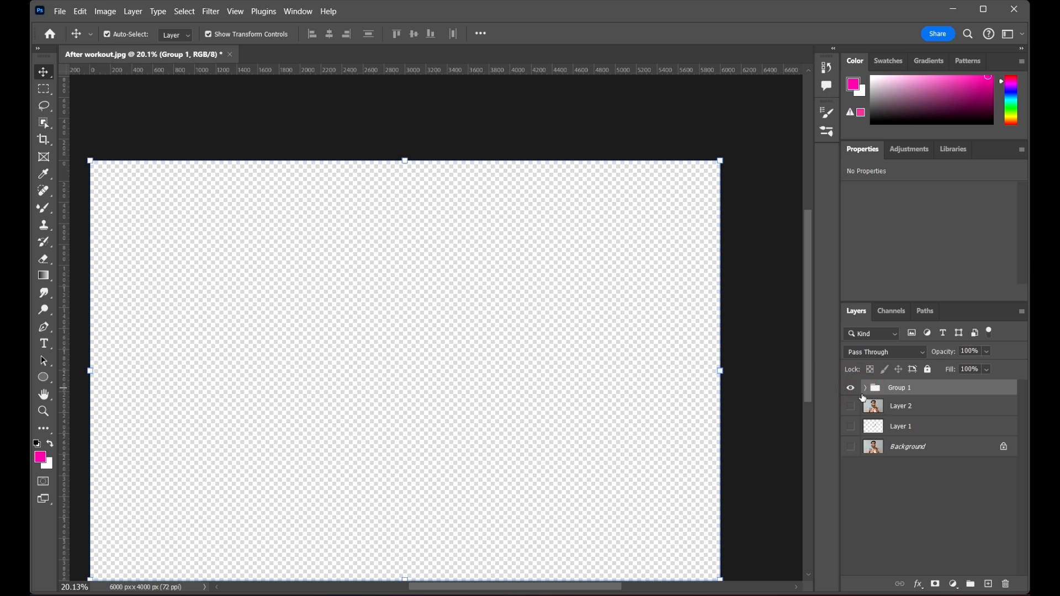
click(866, 390)
click(939, 428)
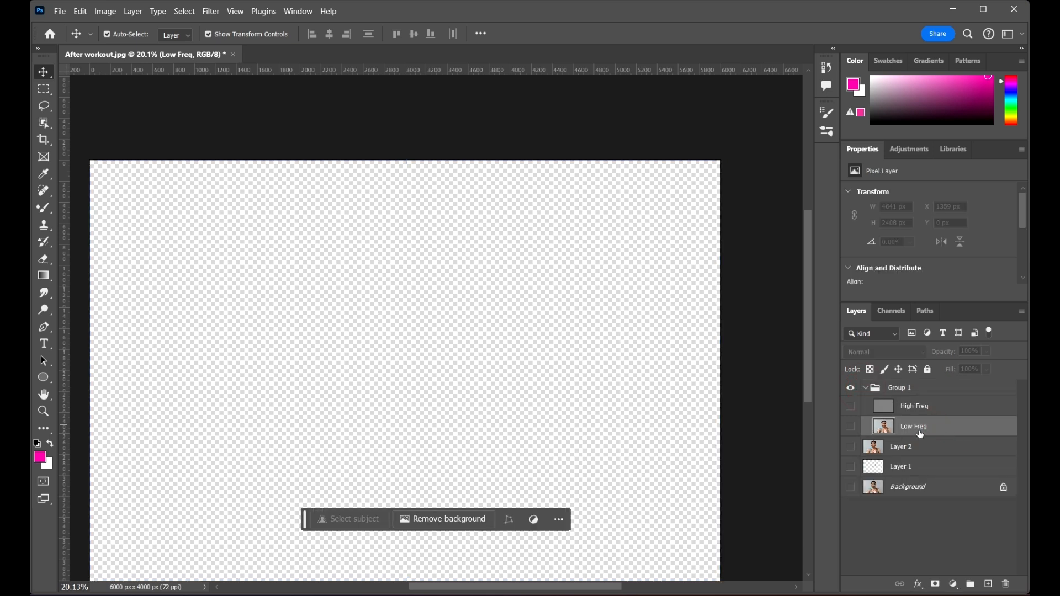
click(850, 446)
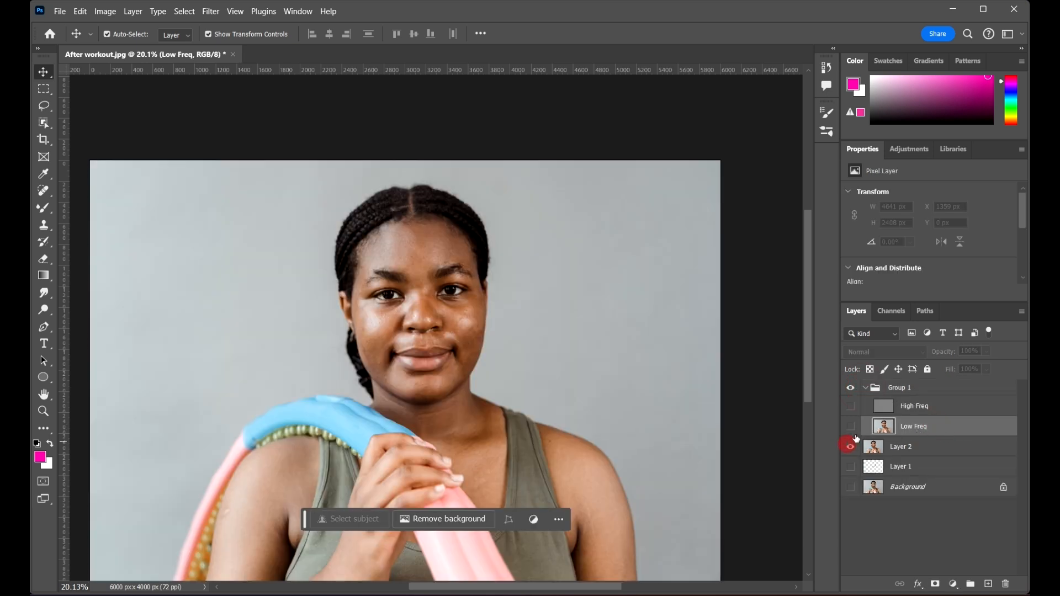
click(854, 428)
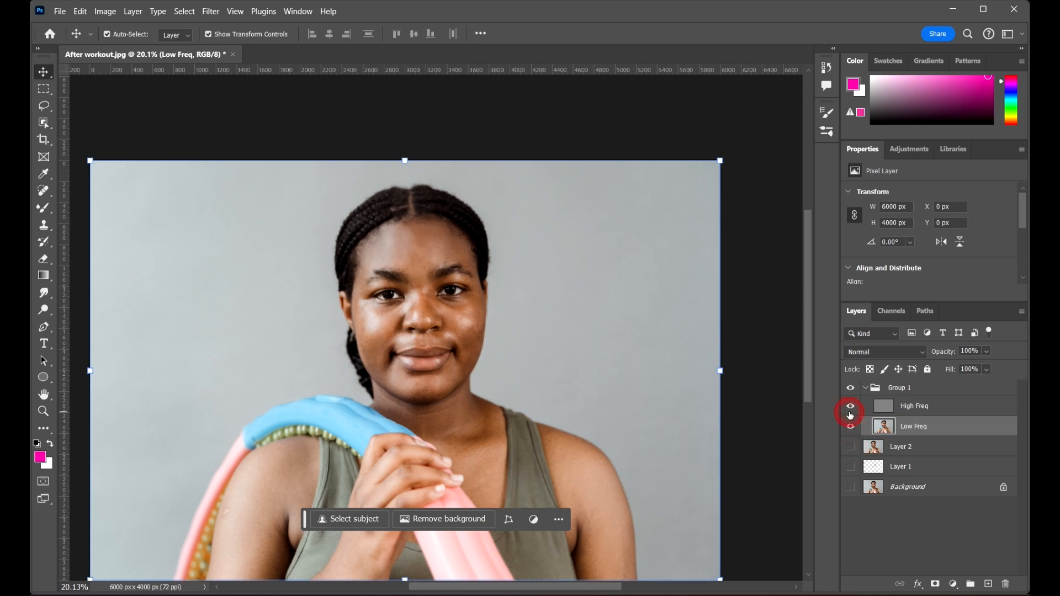
Choose the Mixer Brush Tool again for the Low Freq layer, with the whole portrait in view
drag(241, 157, 267, 147)
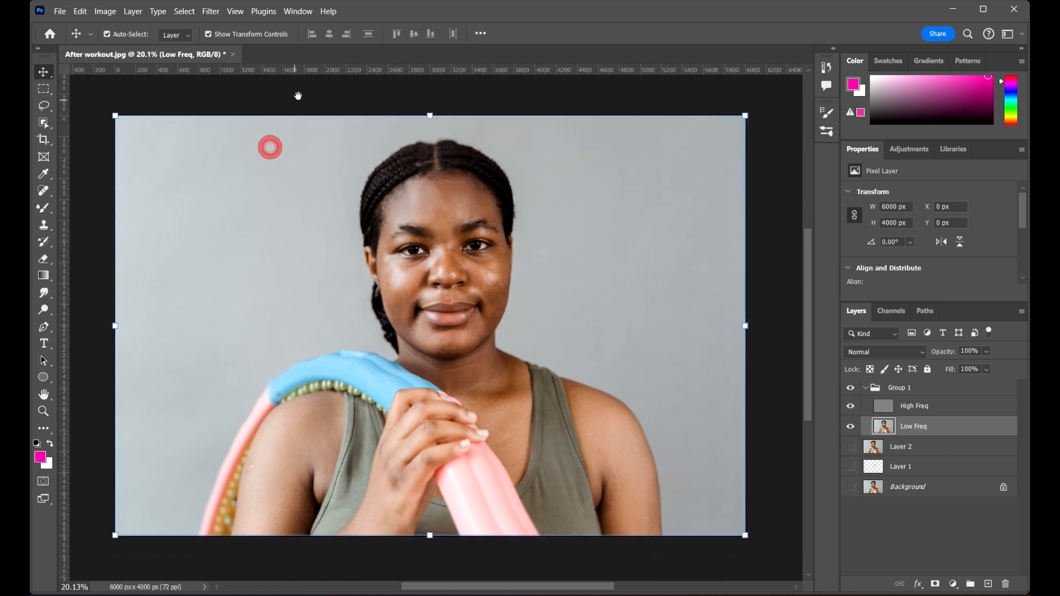
key(shift+b)
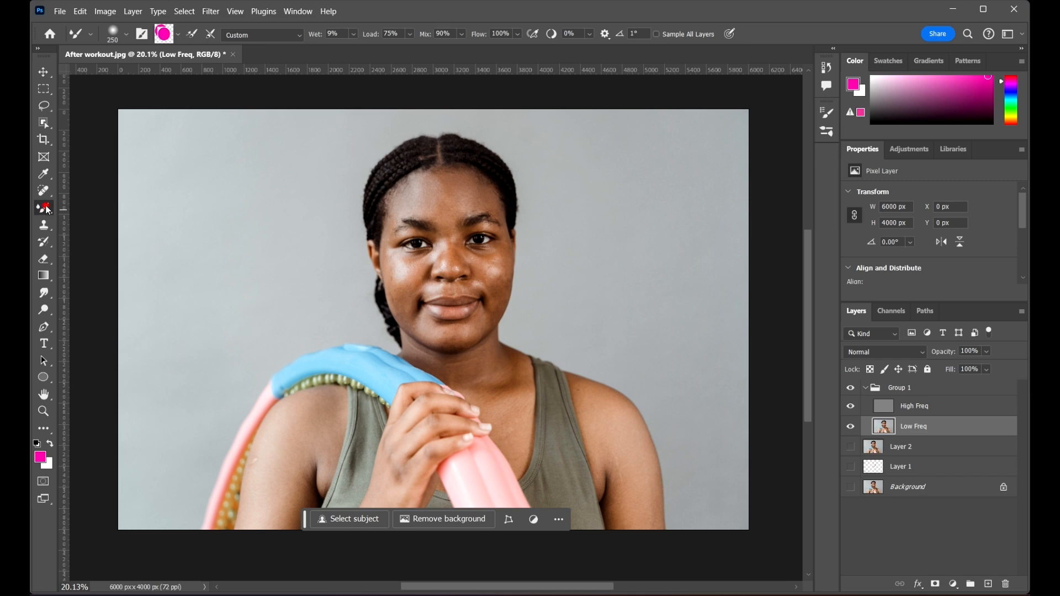
right_click(48, 210)
click(118, 244)
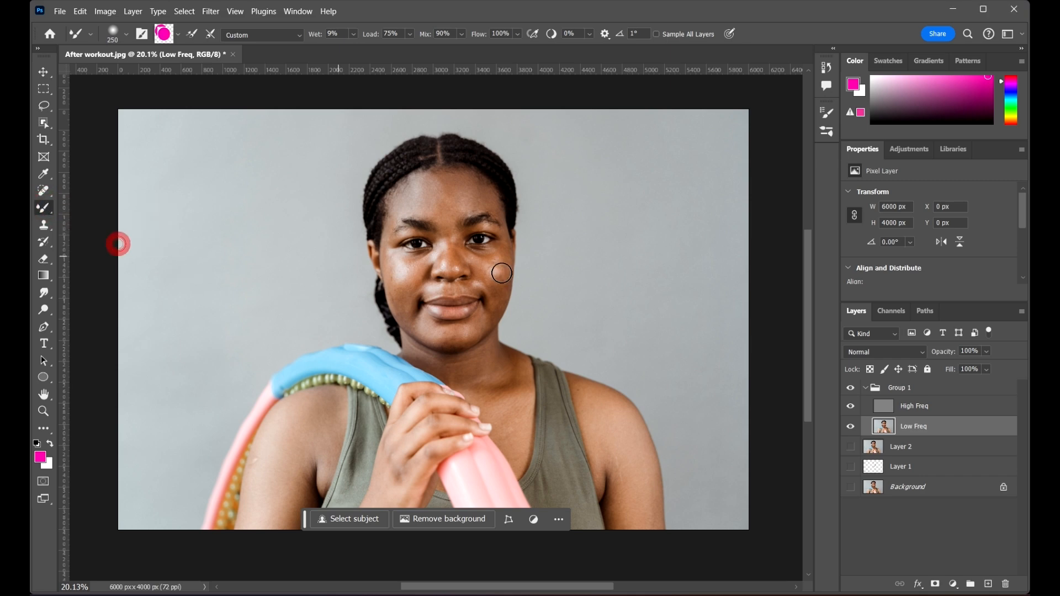
scroll(501, 273, up, 5)
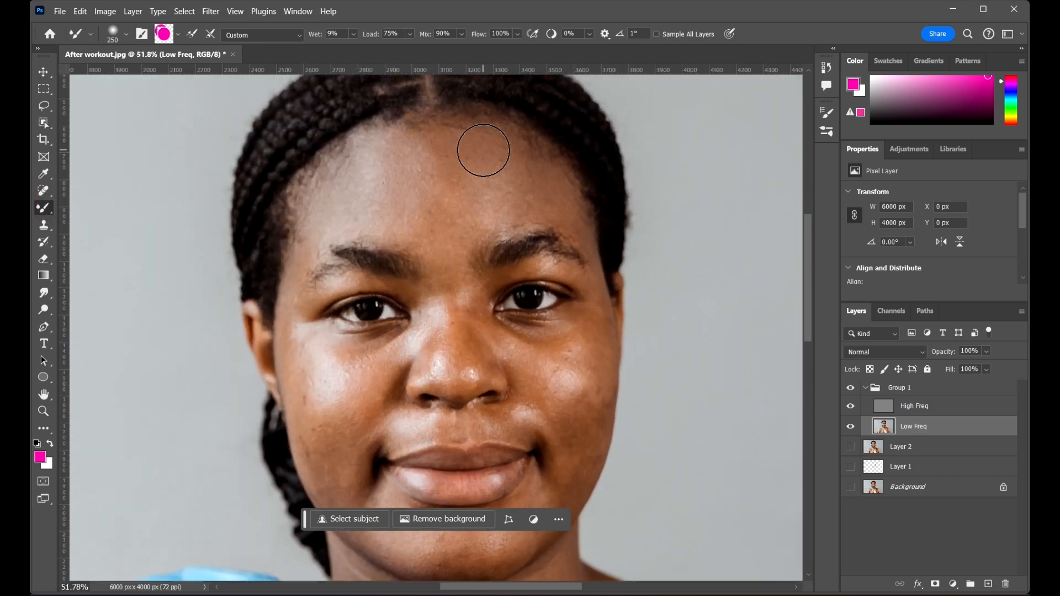
scroll(483, 150, down, 2)
scroll(403, 165, up, 2)
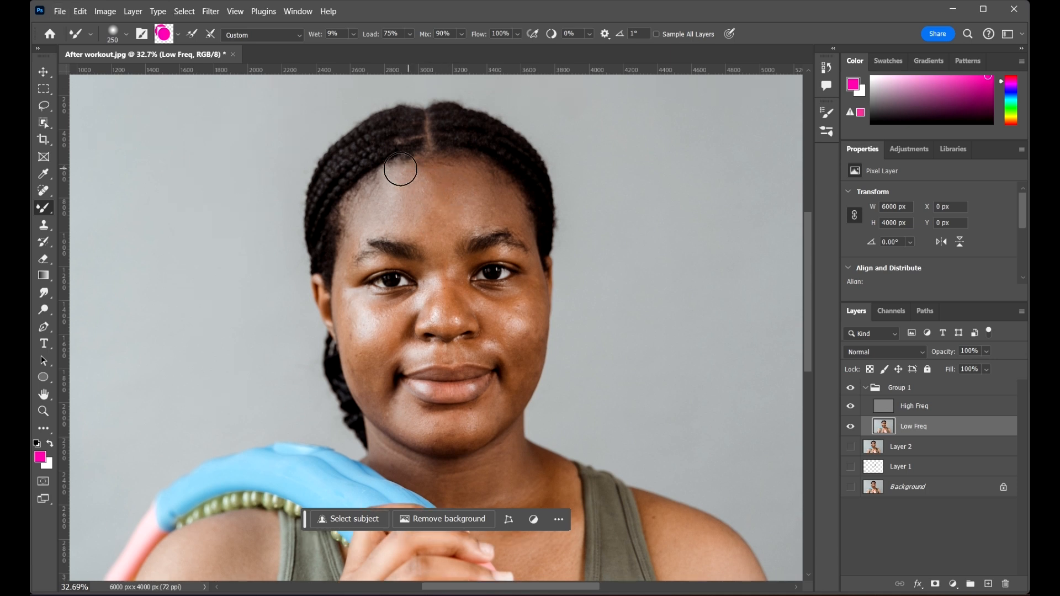
click(126, 35)
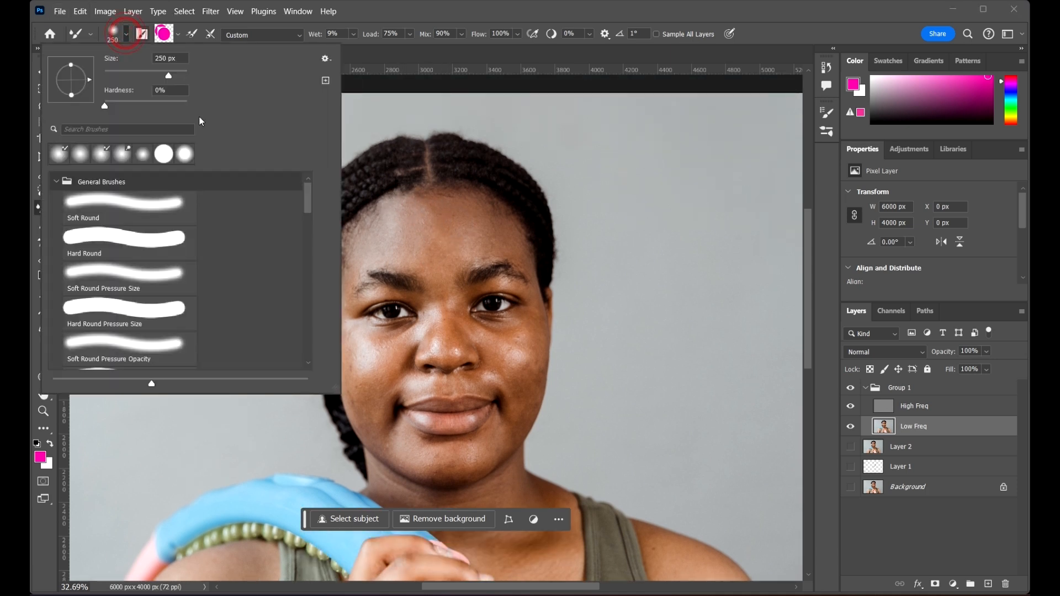
click(127, 36)
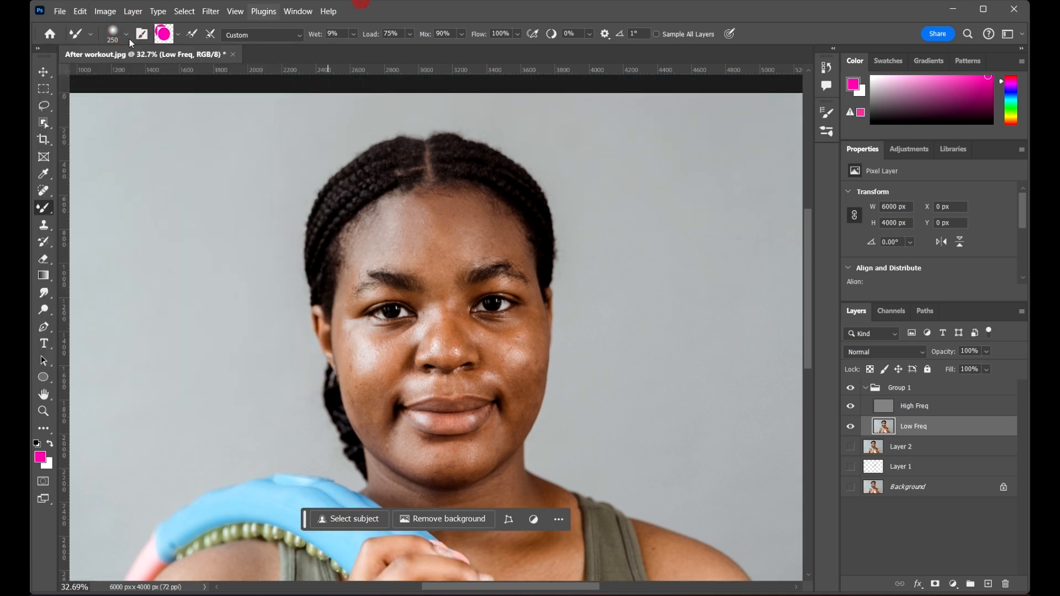
Clean the pink paint out of the Mixer Brush and have the brush cleaned after each stroke
click(180, 35)
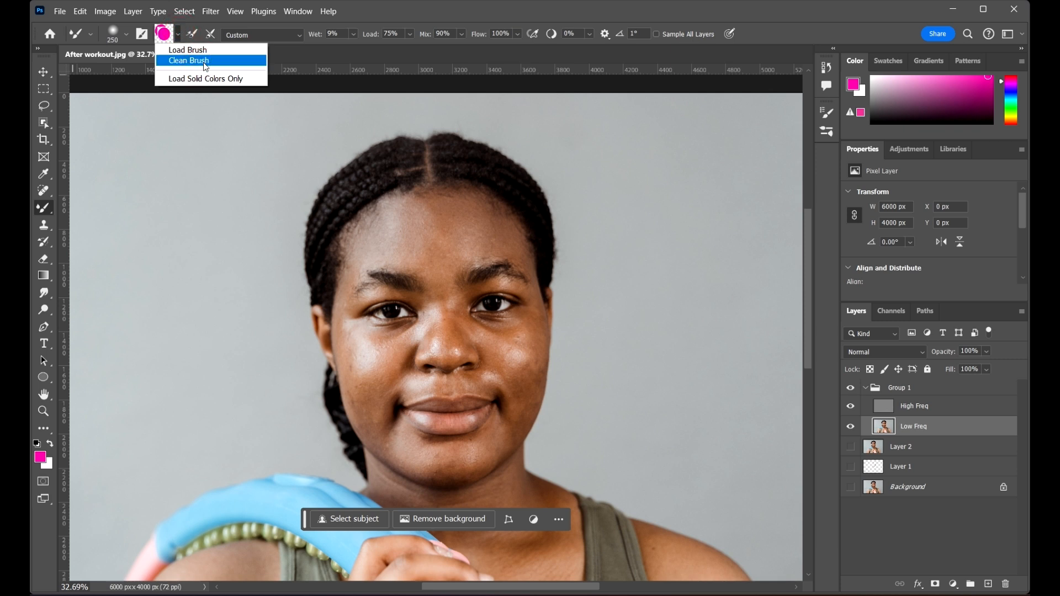
click(204, 62)
click(179, 31)
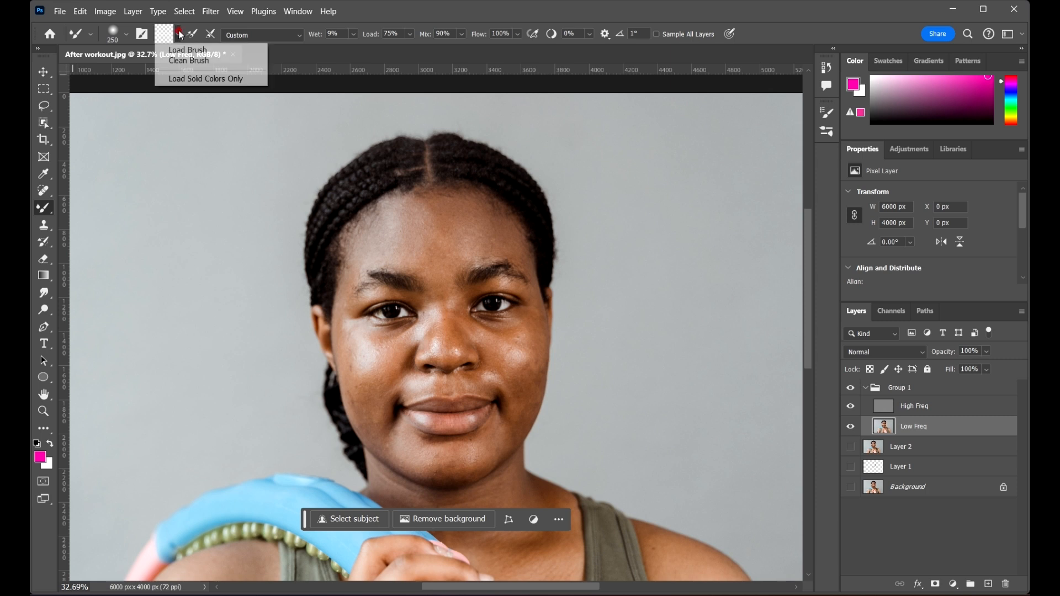
click(197, 60)
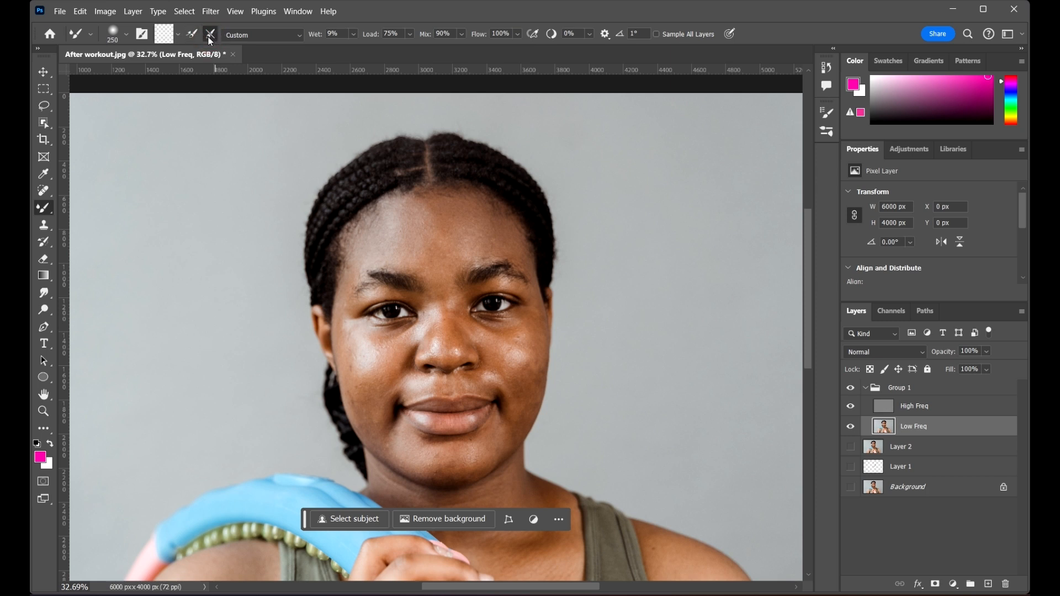
Check the Mixer Brush's blending preset, keeping Custom, and review its Wet, Load, Mix and Flow settings
click(280, 36)
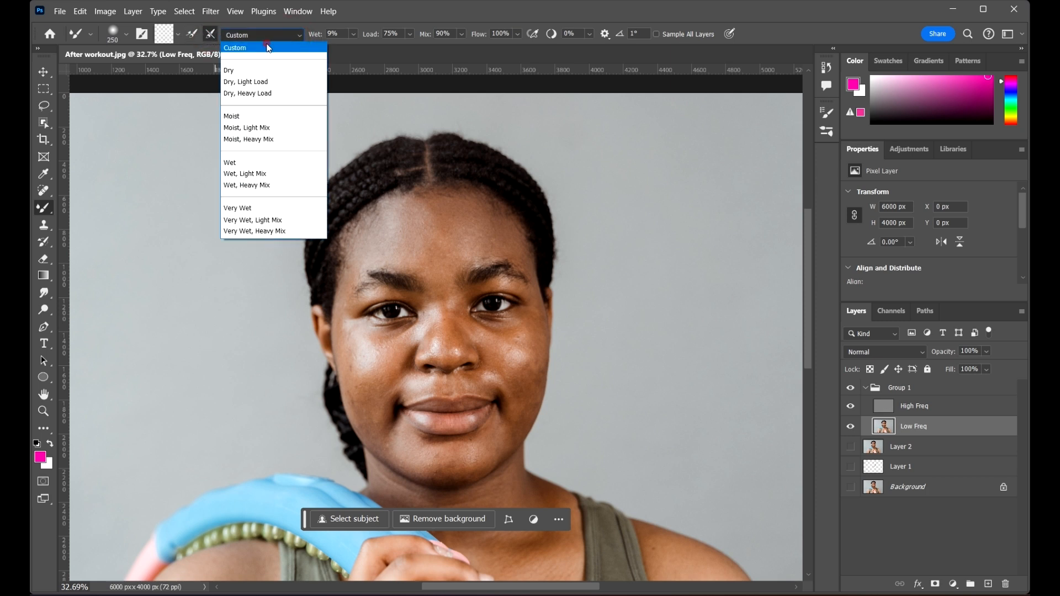
click(268, 47)
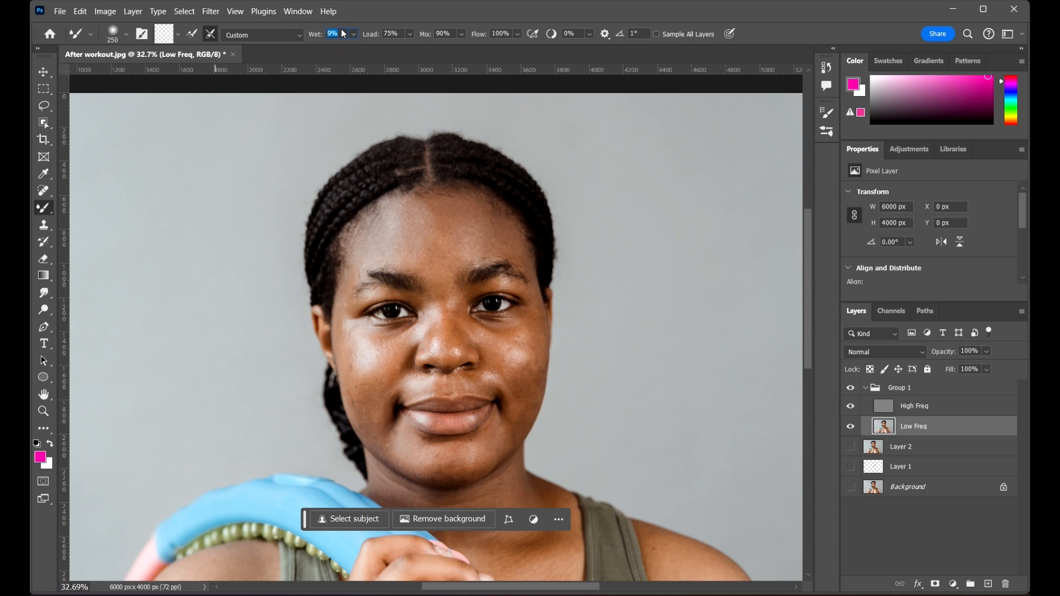
click(400, 31)
click(462, 16)
click(500, 33)
click(517, 5)
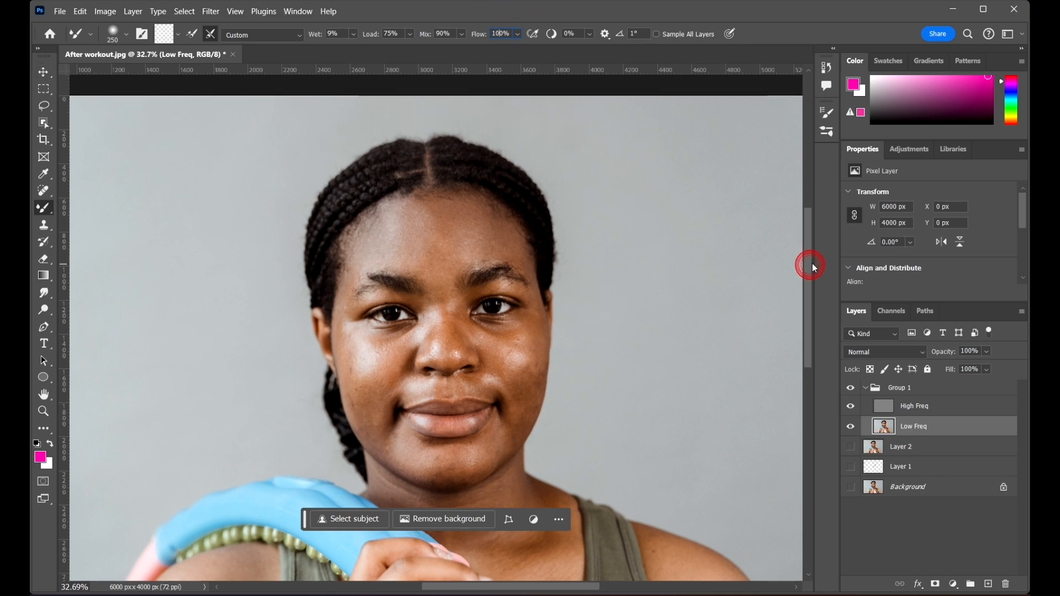
mouse_move(813, 263)
mouse_down()
mouse_move(811, 298)
mouse_move(804, 264)
mouse_up()
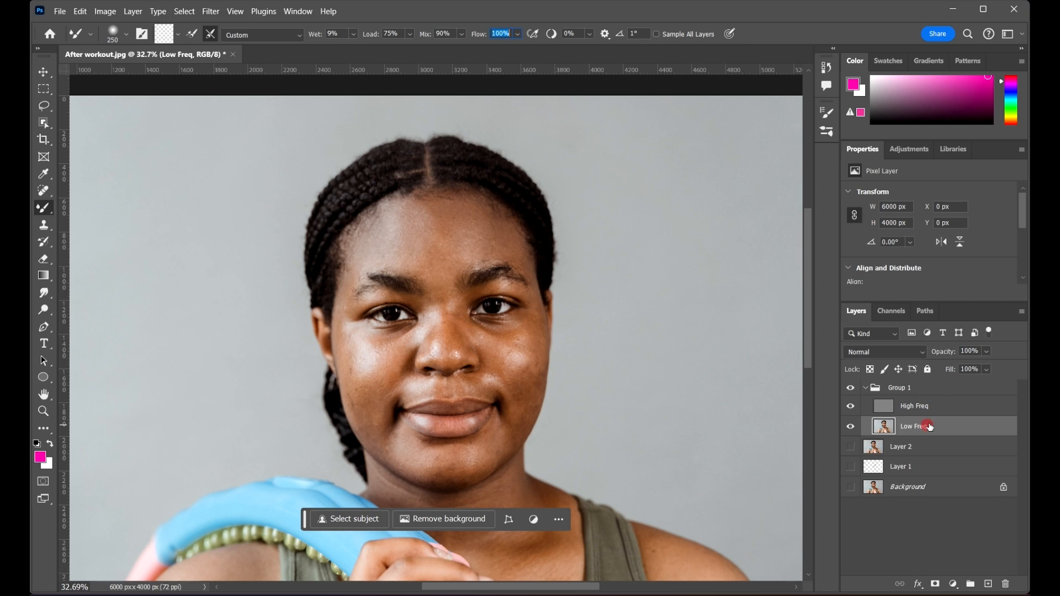
Examine the tone transitions and shiny areas on the cheeks, nose, under the eyes and forehead up close
scroll(504, 351, up, 6)
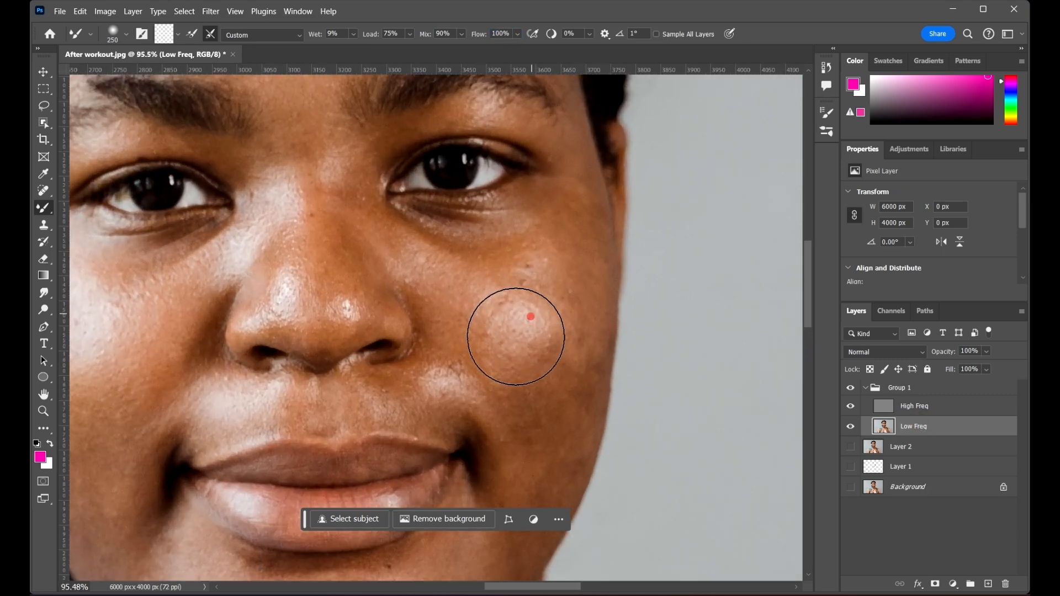
drag(535, 282, 582, 388)
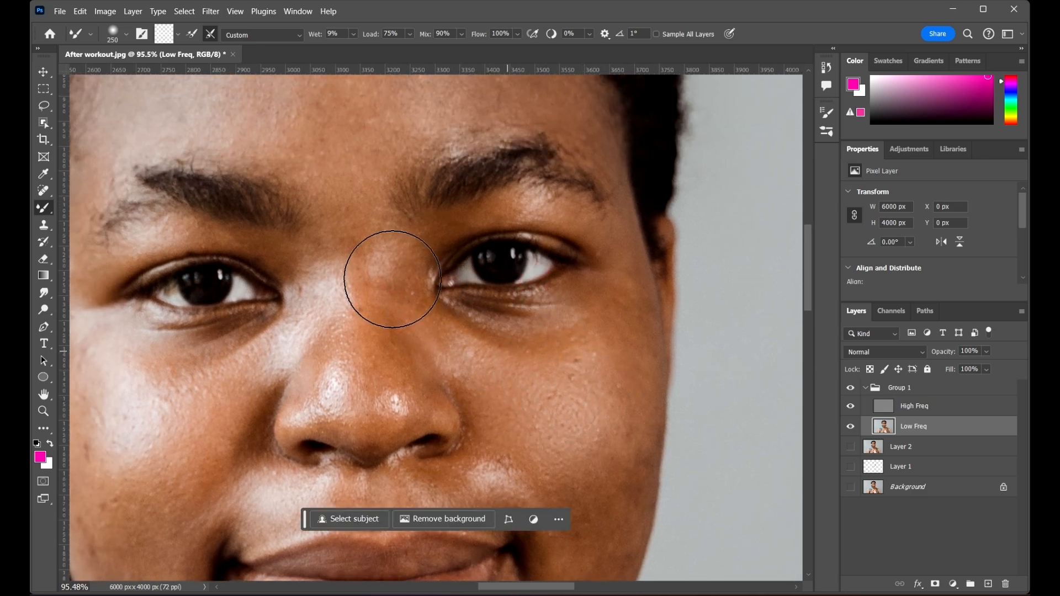
drag(504, 301, 580, 353)
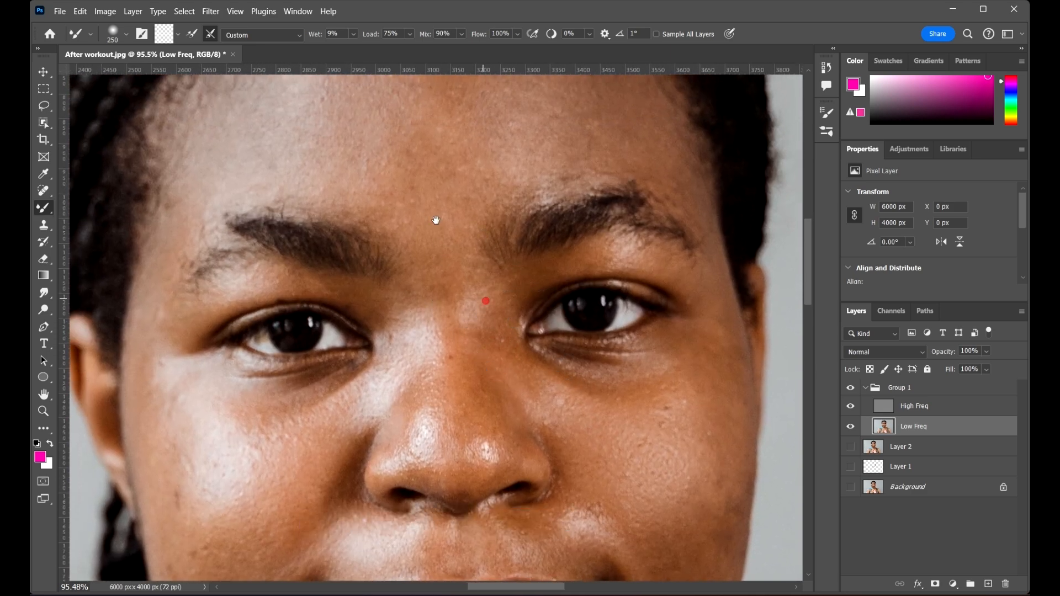
mouse_move(436, 220)
mouse_down()
mouse_move(392, 132)
mouse_move(357, 173)
mouse_up()
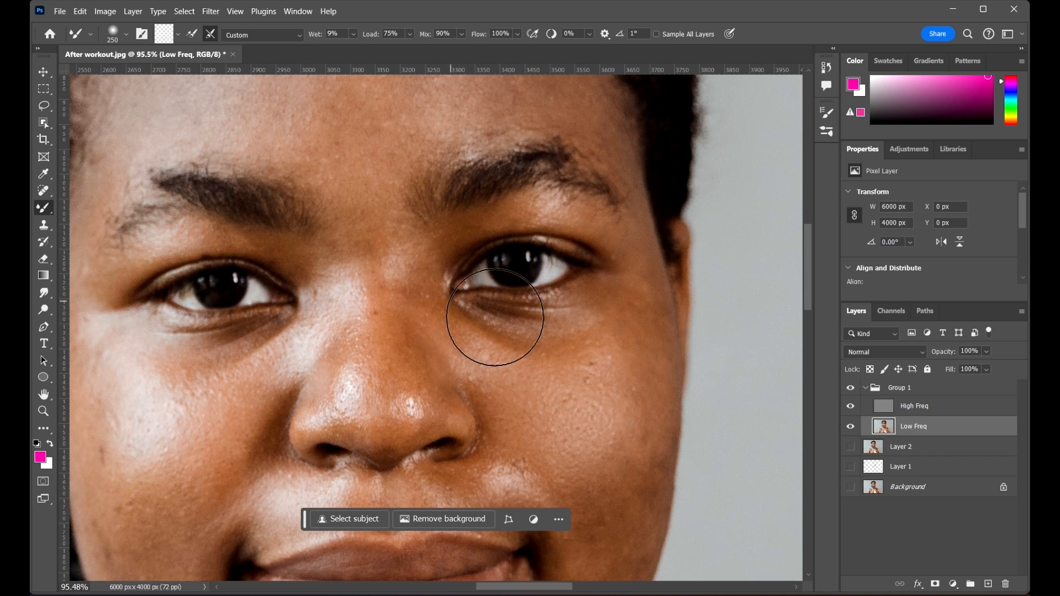
drag(343, 310, 458, 252)
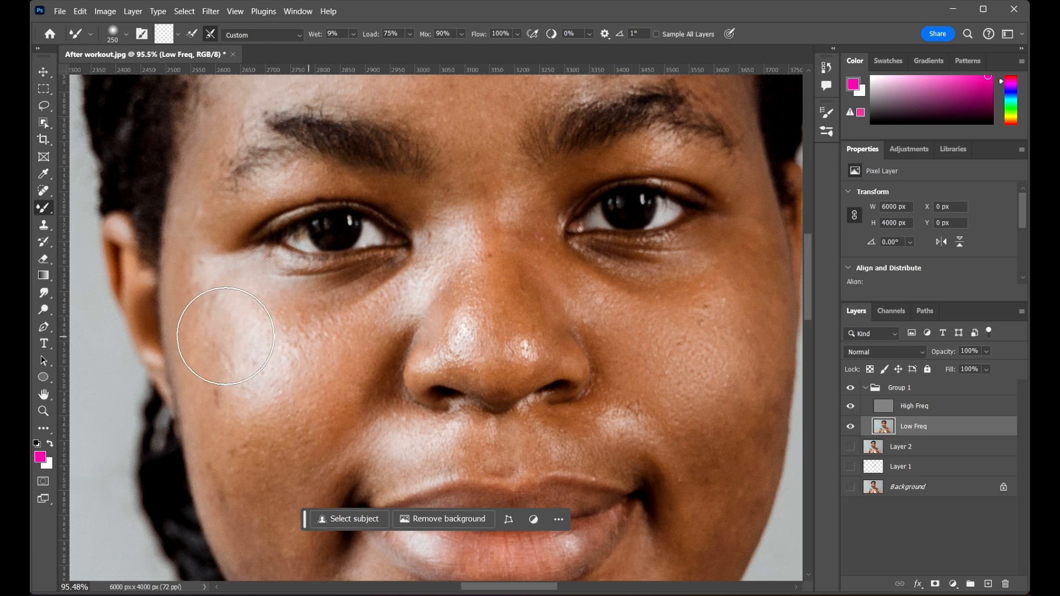
scroll(376, 411, down, 3)
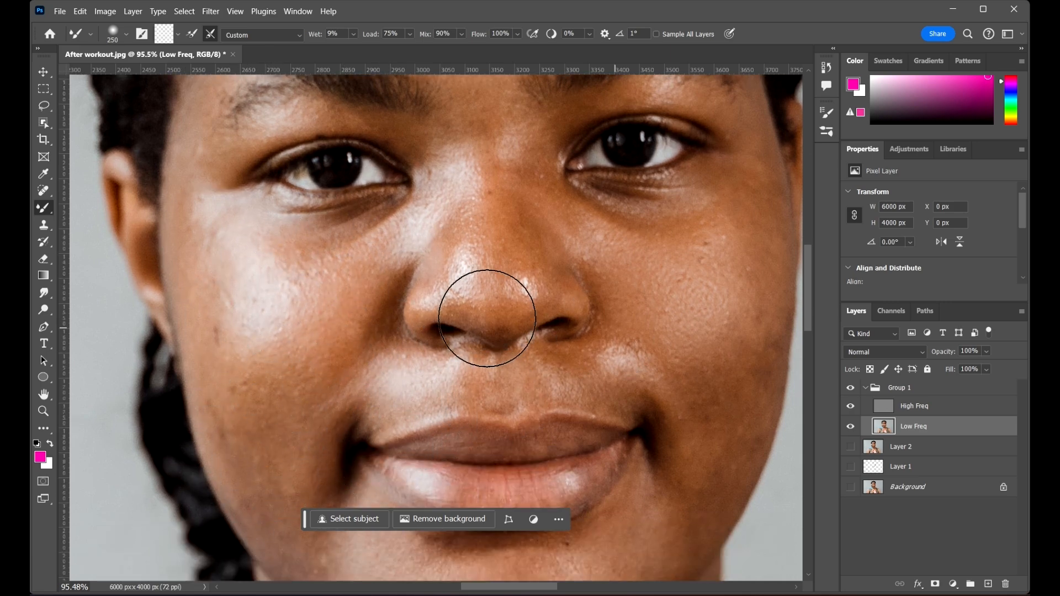
scroll(367, 256, up, 8)
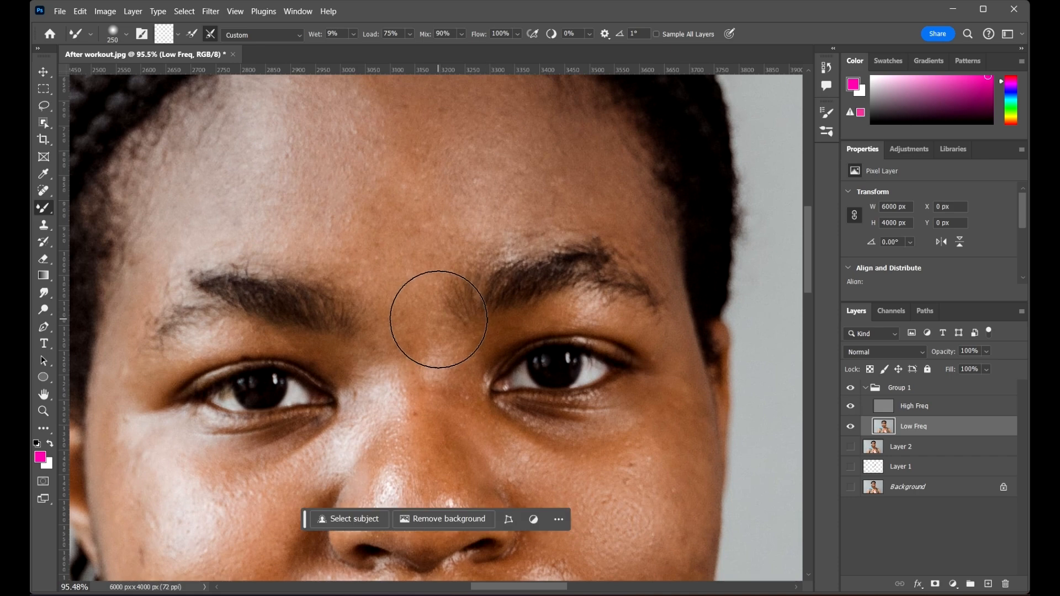
scroll(459, 331, up, 2)
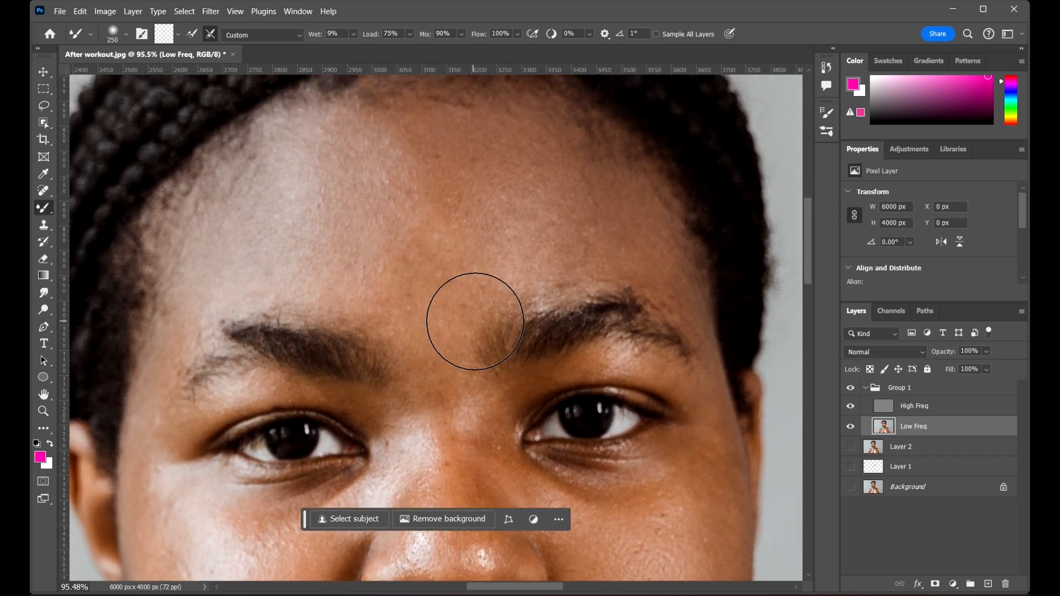
scroll(453, 183, down, 3)
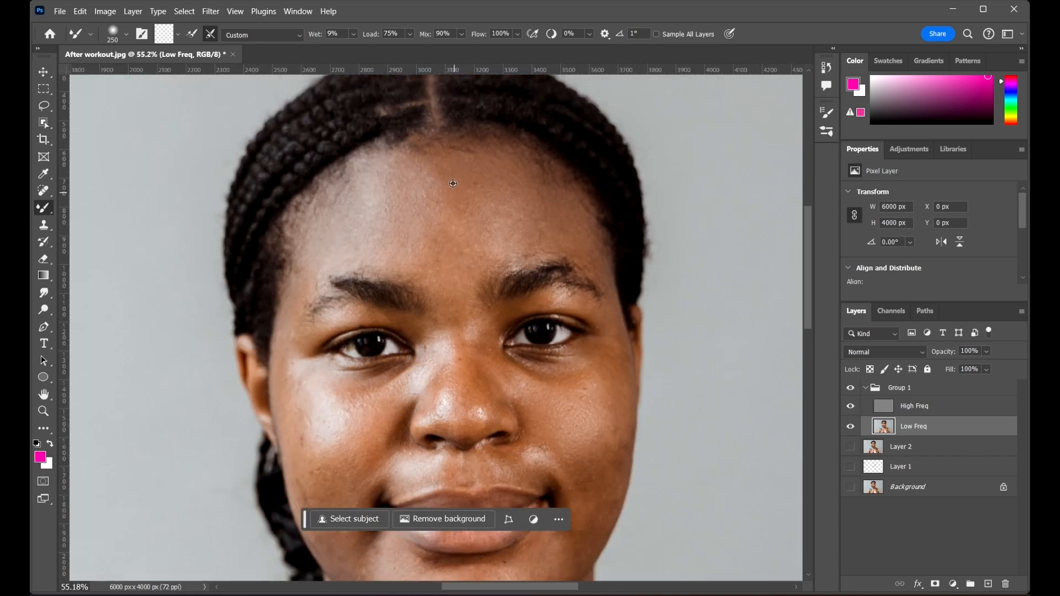
scroll(453, 183, down, 2)
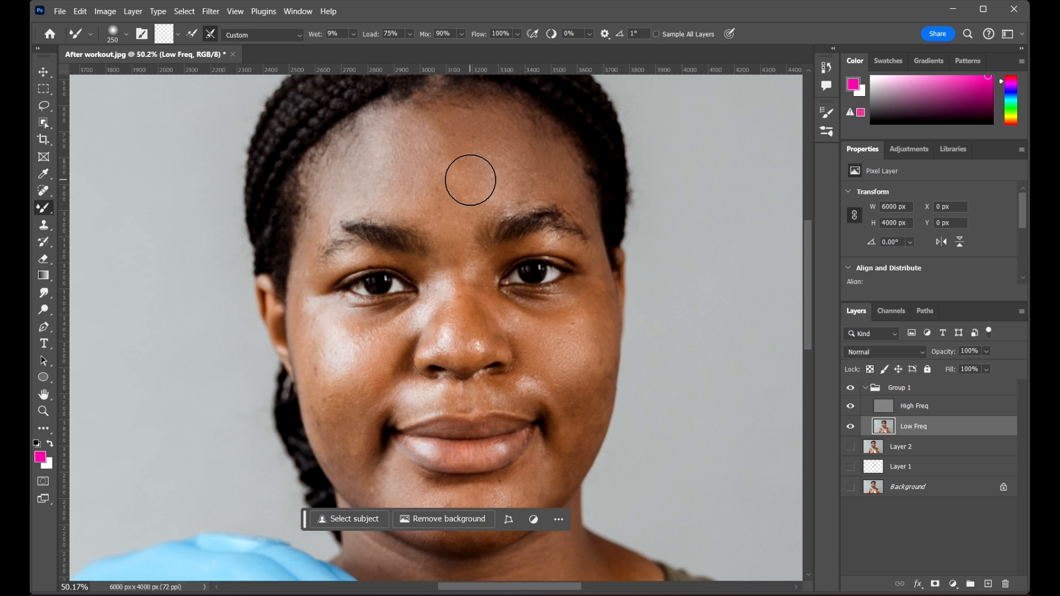
Blend the uneven tones across the whole forehead with Mixer Brush strokes on the Low Freq layer
scroll(470, 180, up, 1)
drag(547, 202, 516, 213)
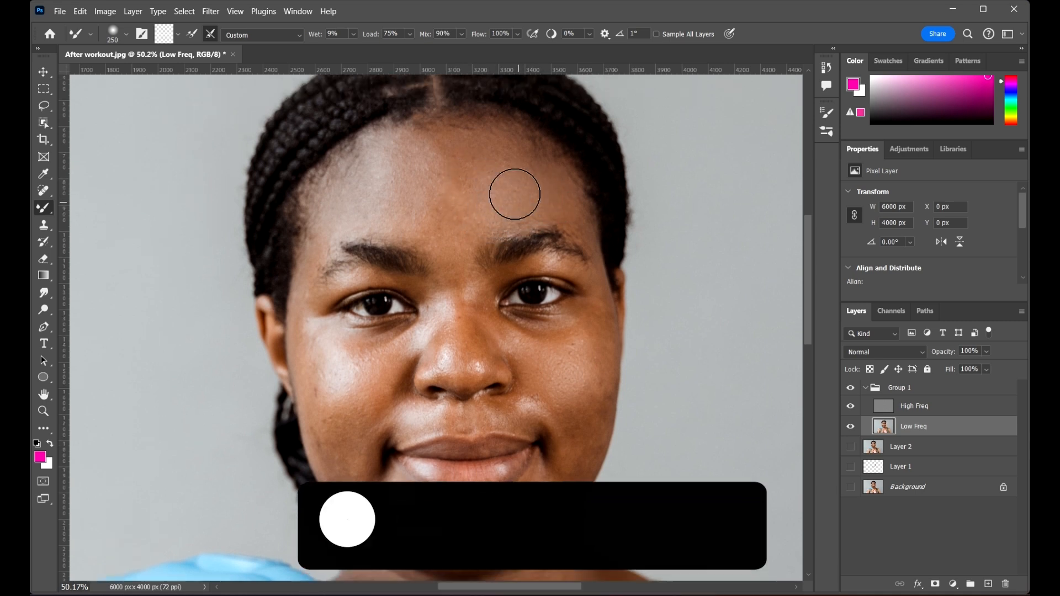
mouse_move(518, 172)
mouse_down()
mouse_move(466, 147)
mouse_move(402, 161)
mouse_move(366, 210)
mouse_up()
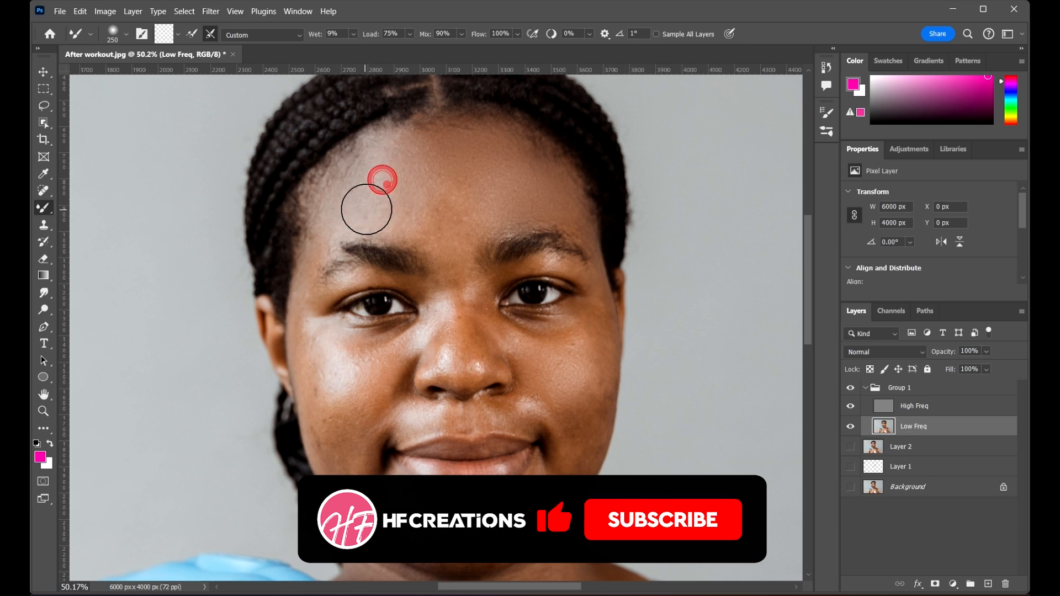
scroll(465, 174, up, 1)
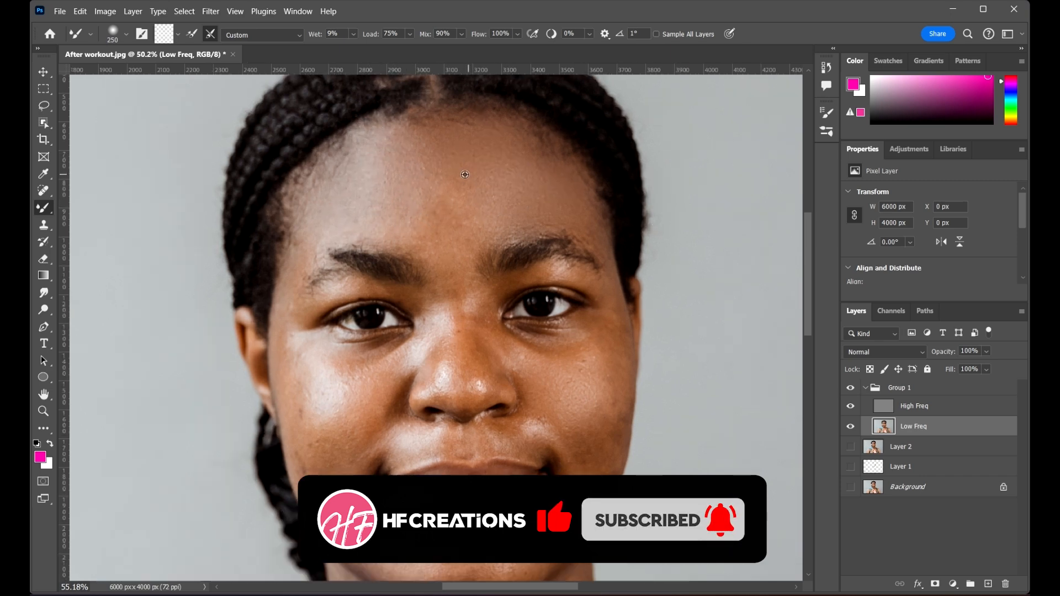
scroll(465, 175, up, 2)
scroll(467, 178, down, 3)
mouse_move(470, 206)
mouse_down()
mouse_move(438, 221)
mouse_move(454, 227)
mouse_move(380, 178)
mouse_move(355, 185)
mouse_move(337, 208)
mouse_up()
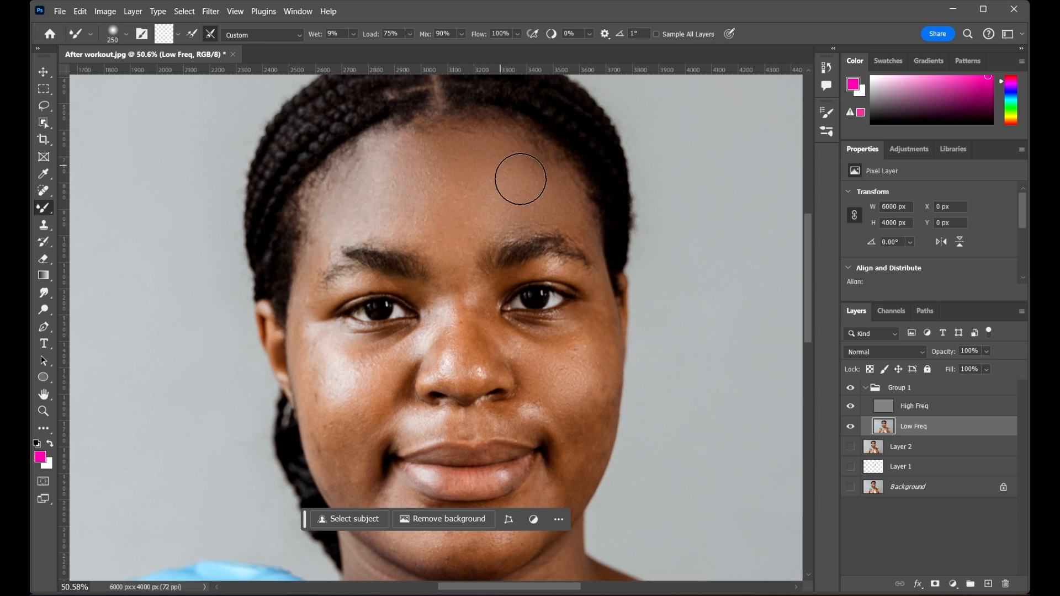
Blend the skin tones on both cheeks, reducing the Mixer Brush to 175 px for the shiny cheek on the braid side
scroll(521, 179, down, 2)
mouse_move(581, 297)
mouse_down()
mouse_move(593, 312)
mouse_move(589, 343)
mouse_move(564, 315)
mouse_move(568, 338)
mouse_move(530, 294)
mouse_move(478, 260)
mouse_move(491, 250)
mouse_move(596, 247)
mouse_up()
key(bracketleft)
key(bracketleft)
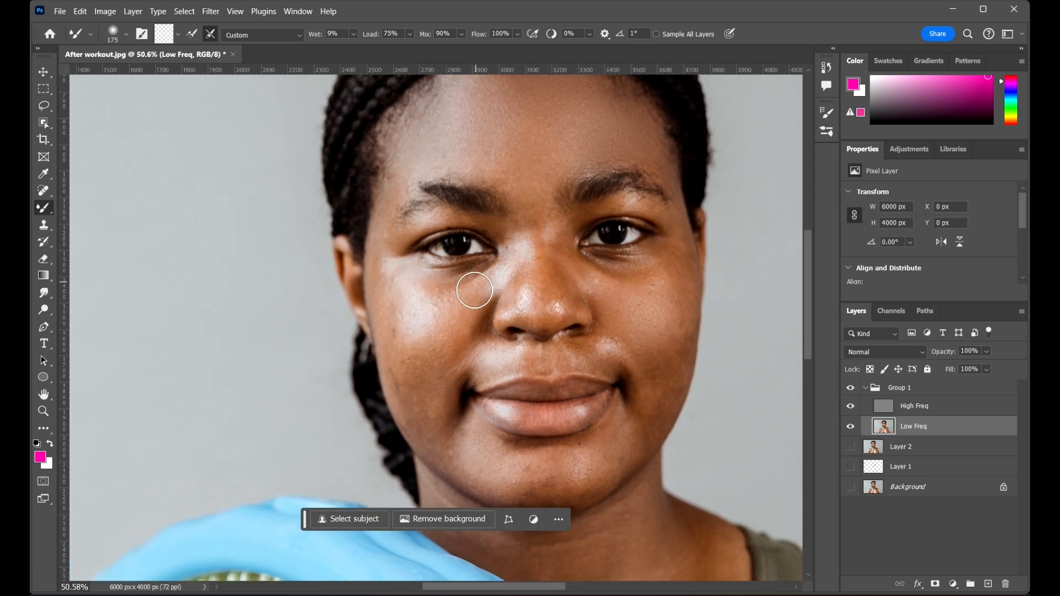
mouse_move(454, 349)
mouse_down()
mouse_move(423, 340)
mouse_move(425, 379)
mouse_move(398, 344)
mouse_move(416, 358)
mouse_move(418, 335)
mouse_move(385, 302)
mouse_move(467, 285)
mouse_up()
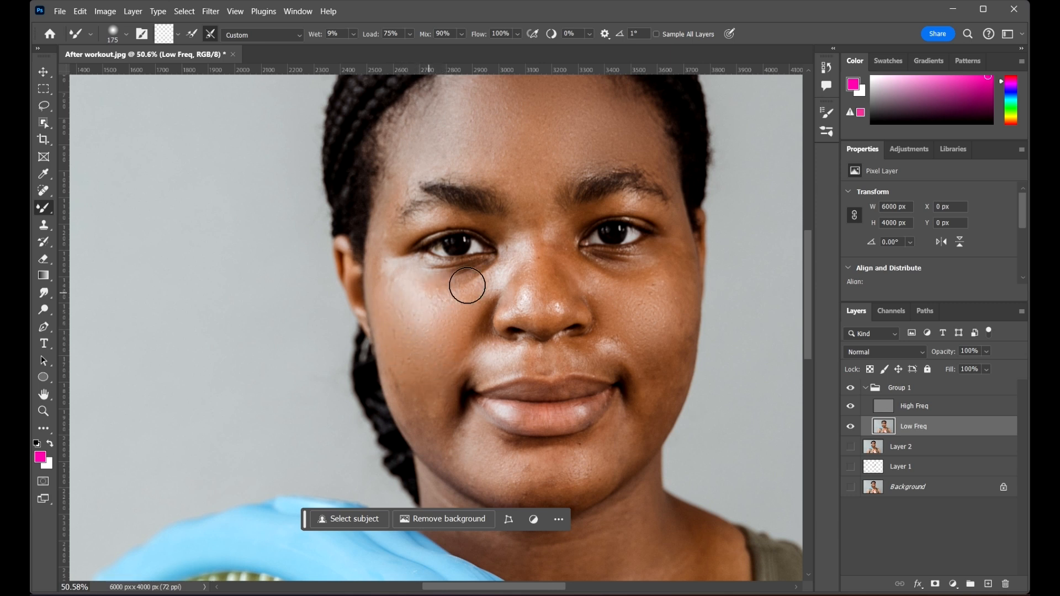
mouse_move(392, 287)
mouse_down()
mouse_move(387, 223)
mouse_move(376, 251)
mouse_move(423, 356)
mouse_move(375, 264)
mouse_up()
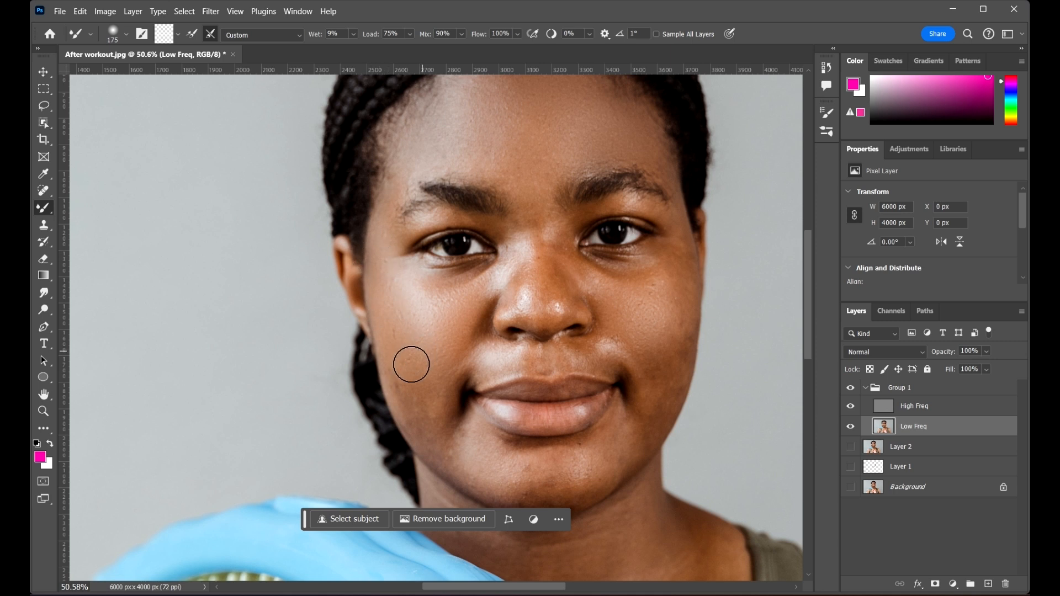
mouse_move(411, 365)
mouse_down()
mouse_move(405, 371)
mouse_move(419, 386)
mouse_move(403, 386)
mouse_move(429, 410)
mouse_up()
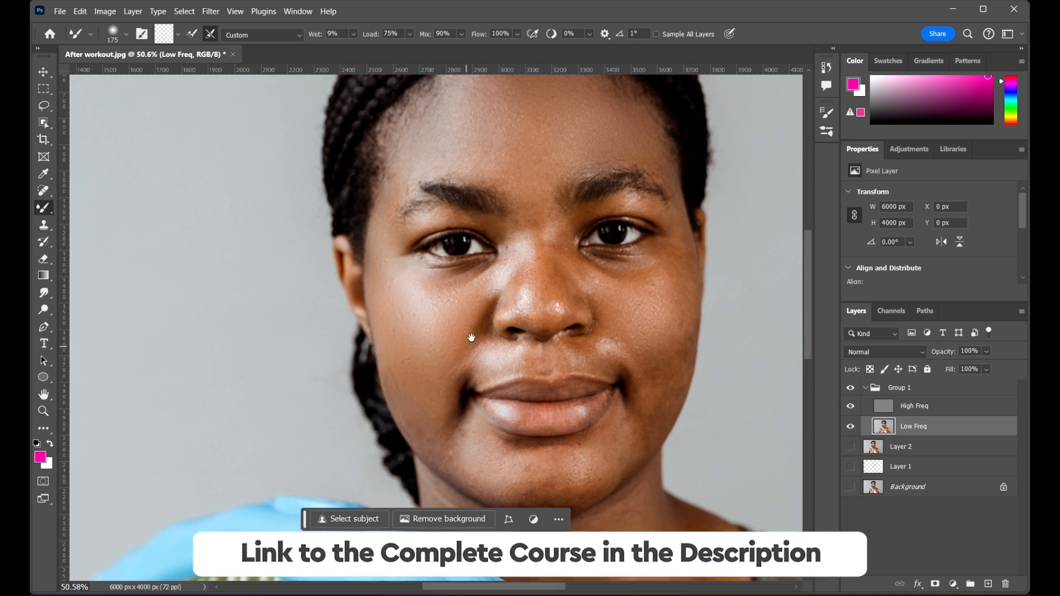
Smooth the tones along the jaw and across the chin below the lips with Mixer Brush strokes
mouse_move(456, 323)
mouse_down()
mouse_move(373, 291)
mouse_move(307, 319)
mouse_up()
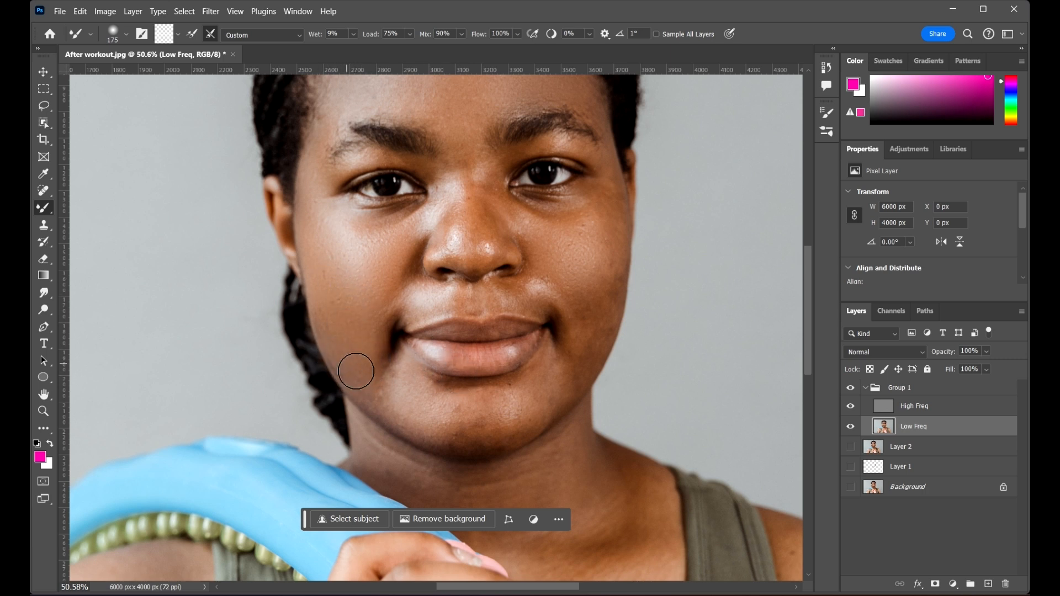
mouse_move(414, 391)
mouse_down()
mouse_move(427, 404)
mouse_move(413, 420)
mouse_up()
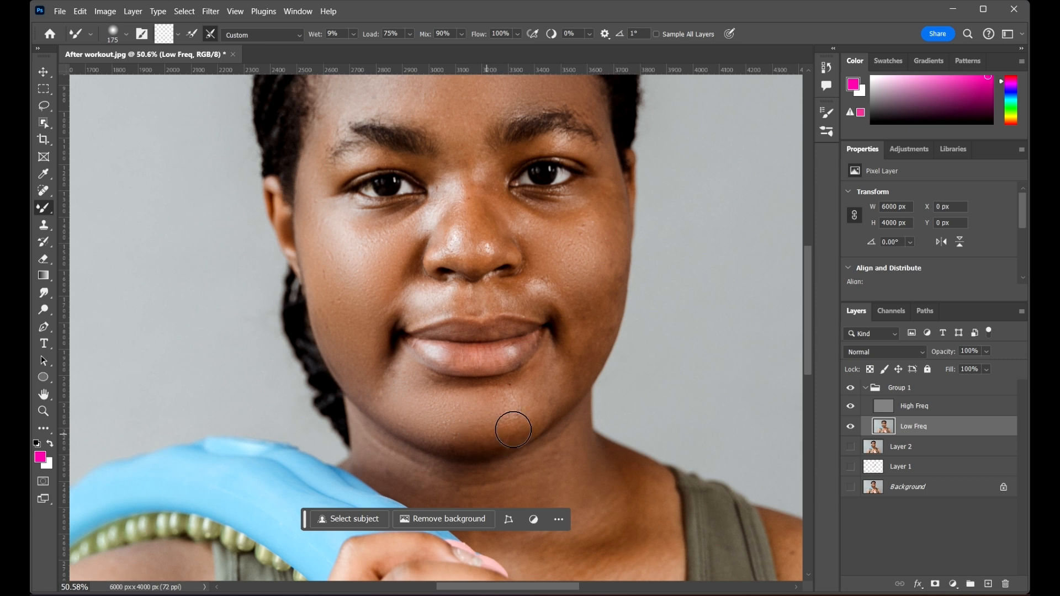
drag(523, 427, 541, 402)
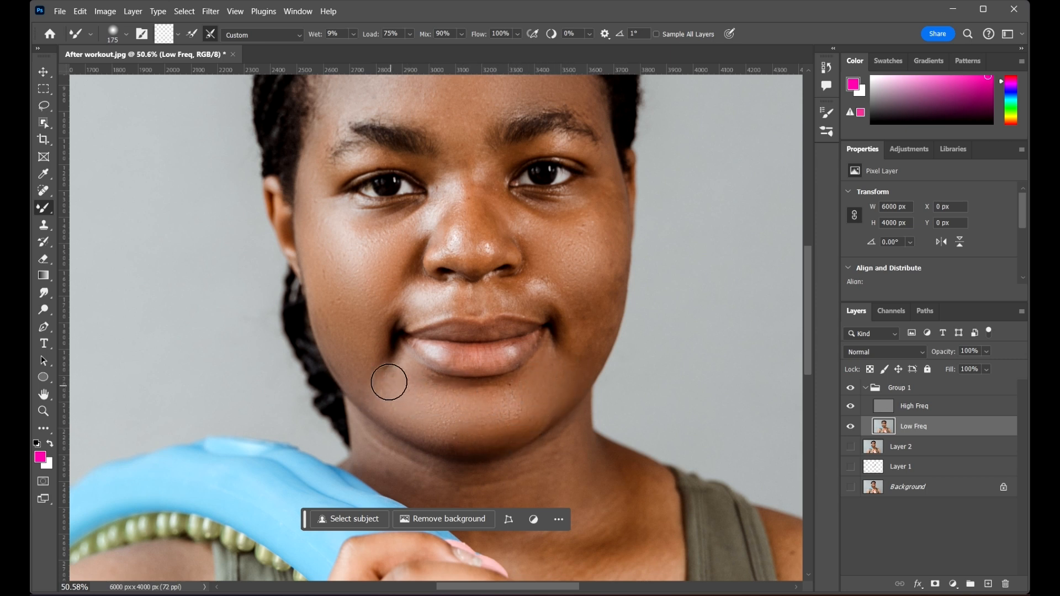
Blend the skin from the jaw past the mouth corner to the nostril opposite the braid, and reduce the brush to 100 px
drag(504, 328, 383, 370)
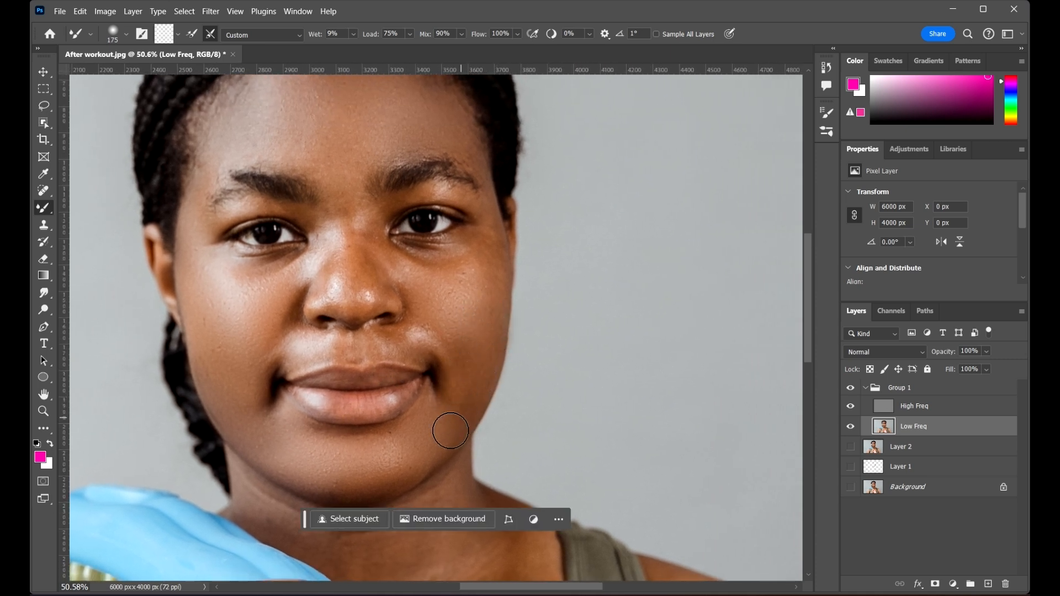
drag(456, 391, 434, 321)
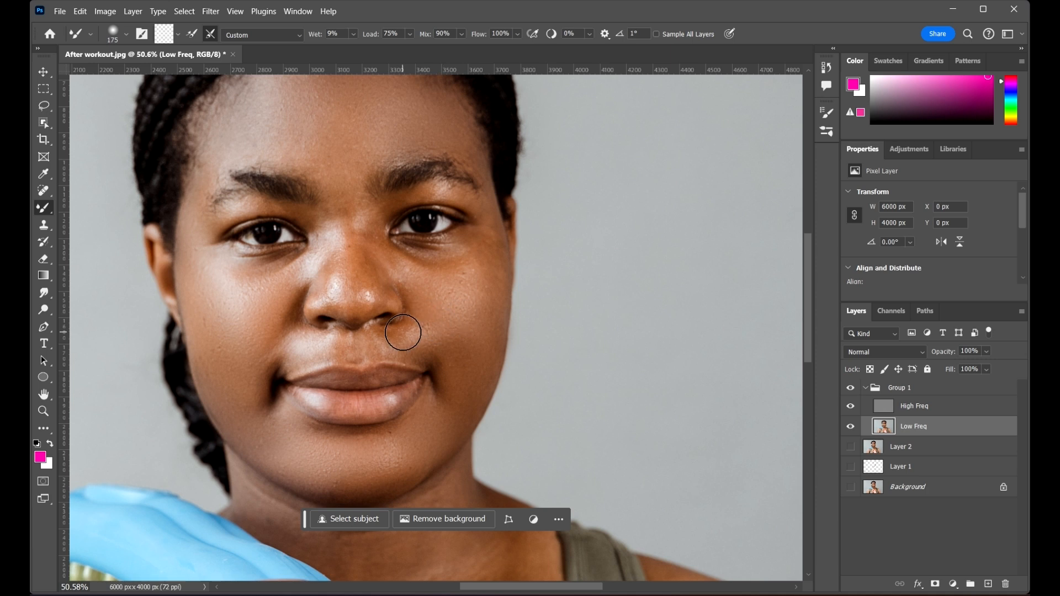
key(bracketleft)
key(bracketleft)
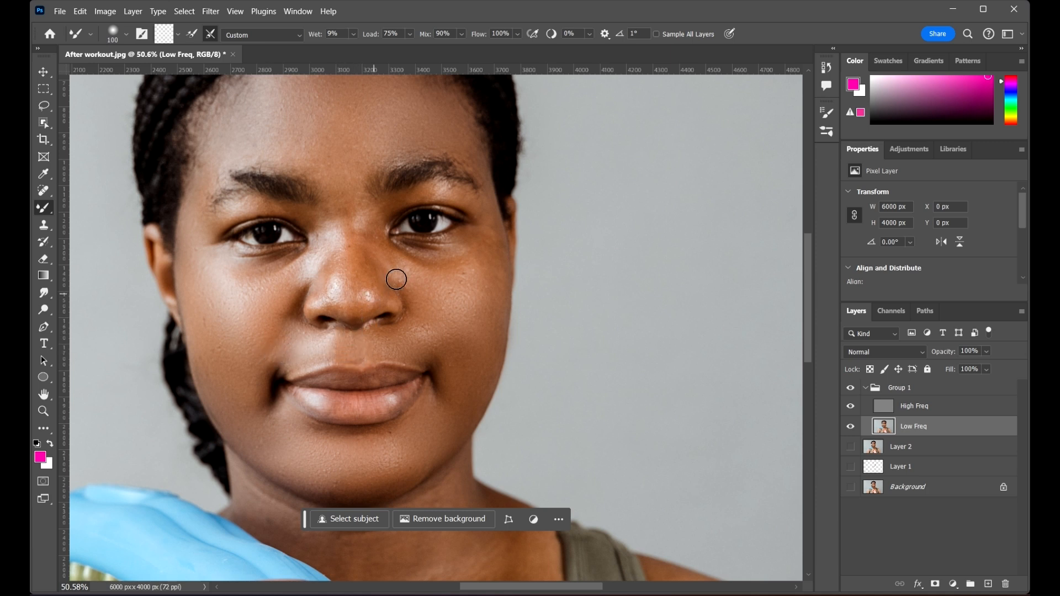
Enlarge the Mixer Brush to 125 px and blend the tones along the nose and under both eyes on the Low Freq layer
key(bracketright)
key(bracketright)
key(bracketright)
key(bracketright)
key(bracketleft)
key(bracketleft)
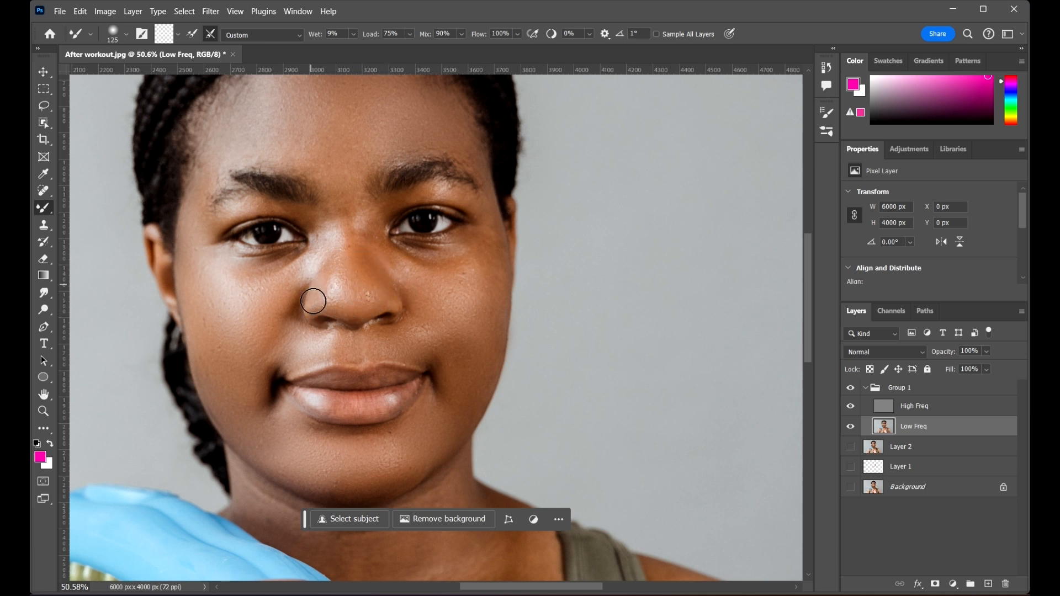
scroll(468, 242, up, 2)
scroll(469, 241, right, 1)
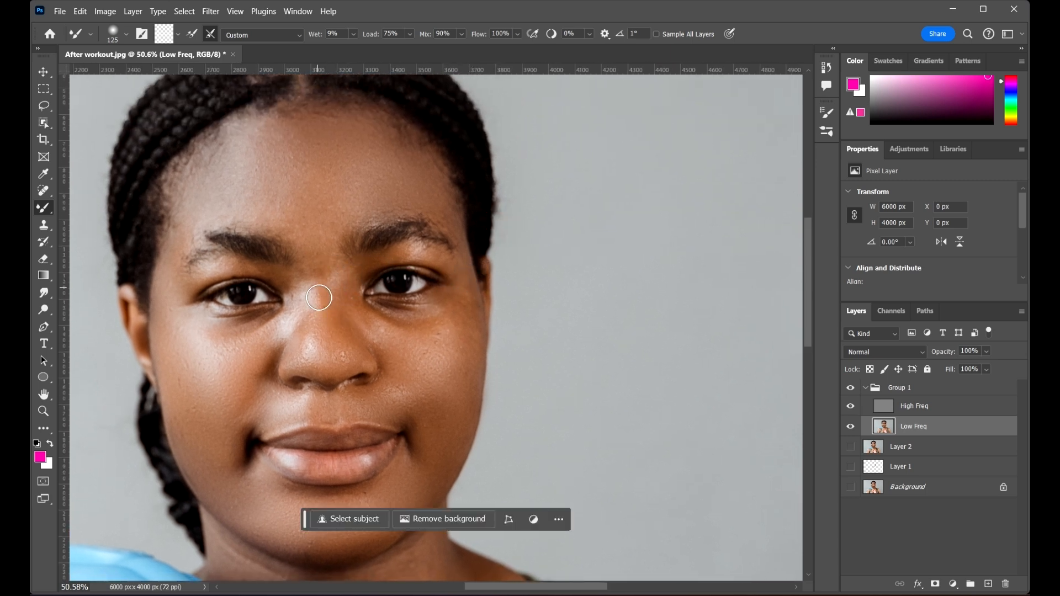
mouse_move(323, 291)
mouse_down()
mouse_move(287, 286)
mouse_move(306, 305)
mouse_move(293, 297)
mouse_move(293, 328)
mouse_move(276, 313)
mouse_move(268, 324)
mouse_move(196, 328)
mouse_move(235, 321)
mouse_move(186, 313)
mouse_move(256, 315)
mouse_move(208, 322)
mouse_move(271, 312)
mouse_move(243, 322)
mouse_up()
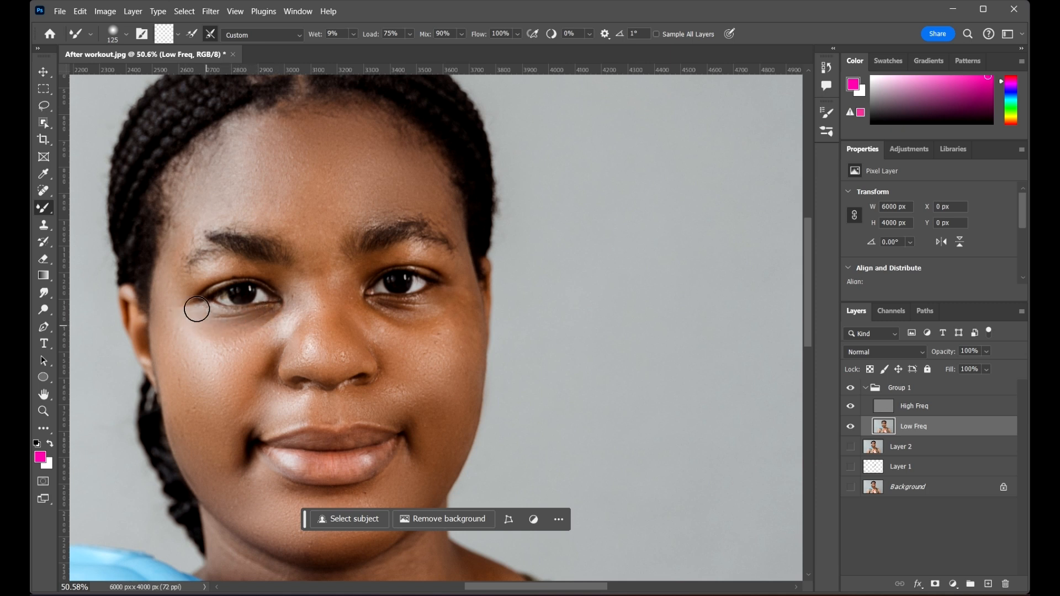
drag(372, 308, 416, 314)
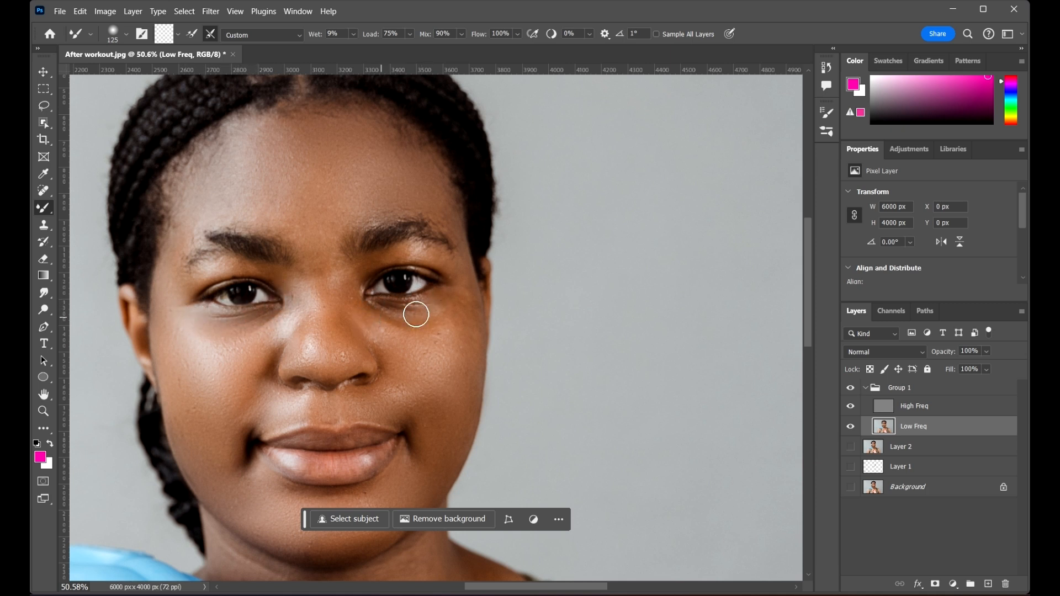
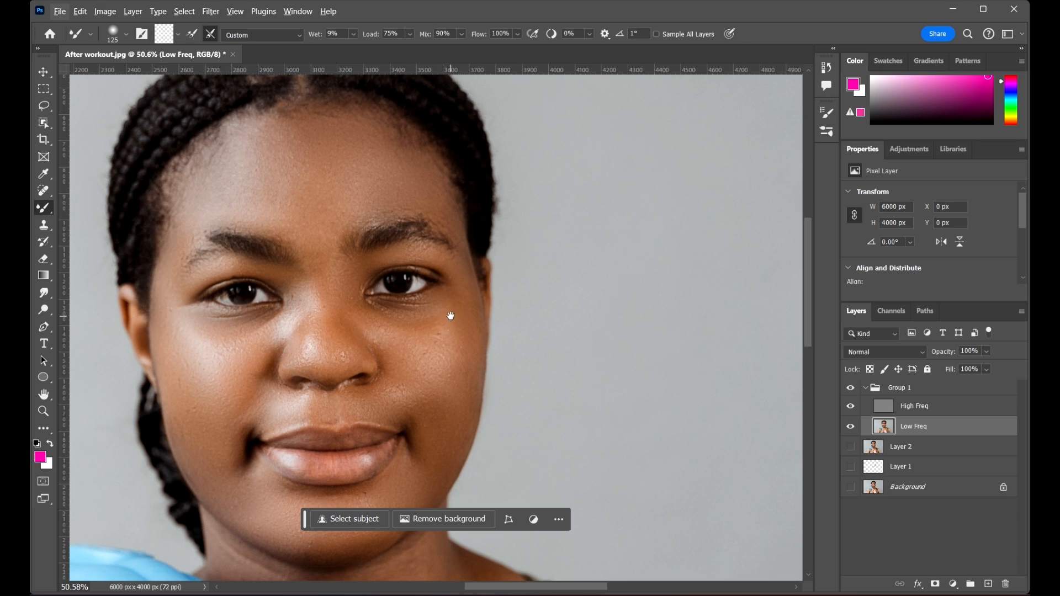
Compare the whole portrait before and after the retouch by repeatedly isolating Layer 2 and restoring the other layers' visibility
drag(450, 315, 412, 218)
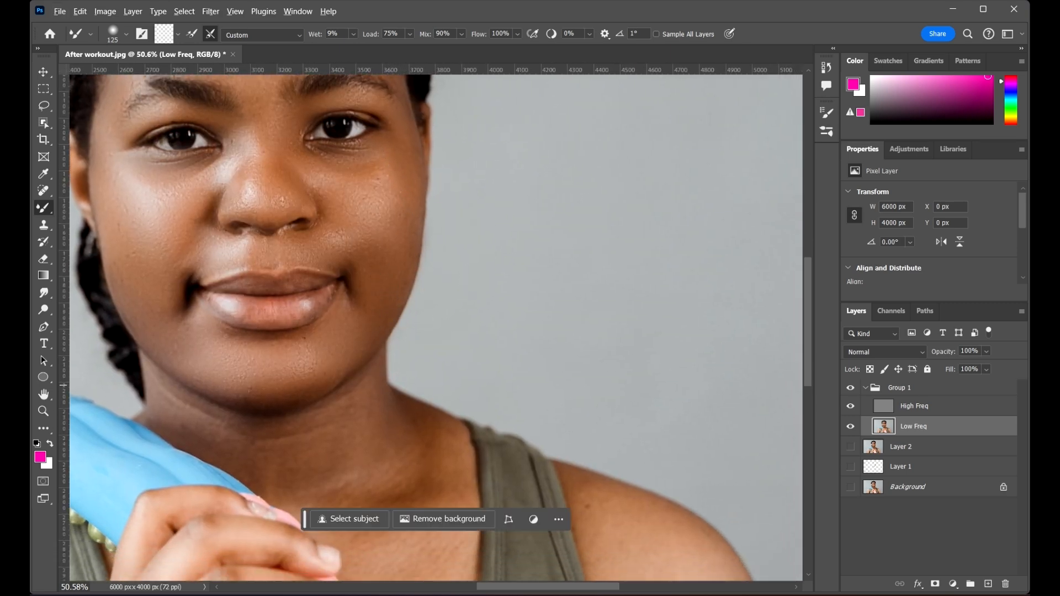
scroll(656, 400, down, 4)
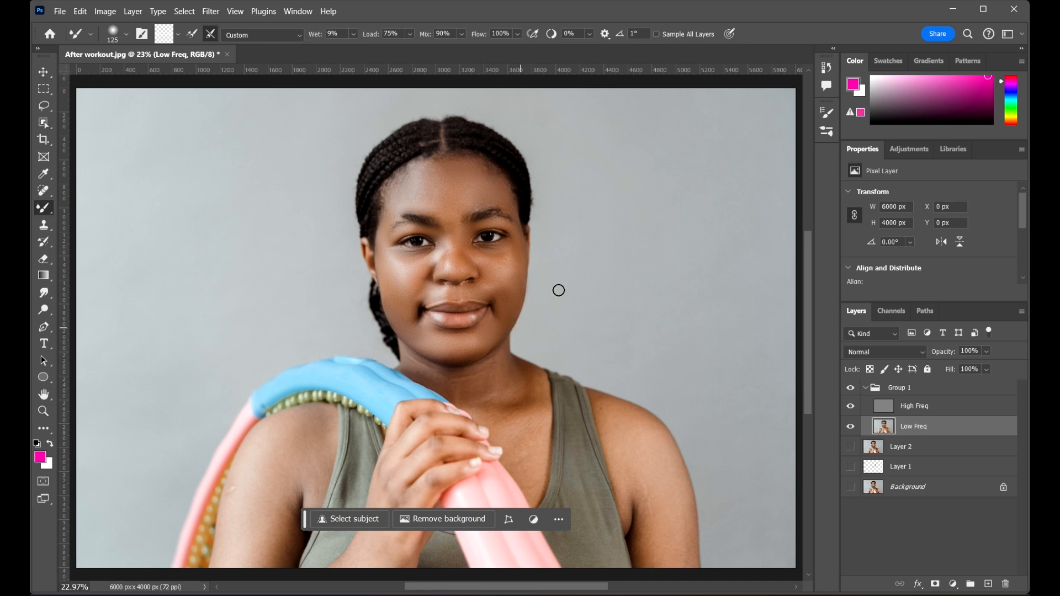
scroll(559, 291, up, 1)
scroll(473, 194, up, 1)
scroll(474, 196, down, 1)
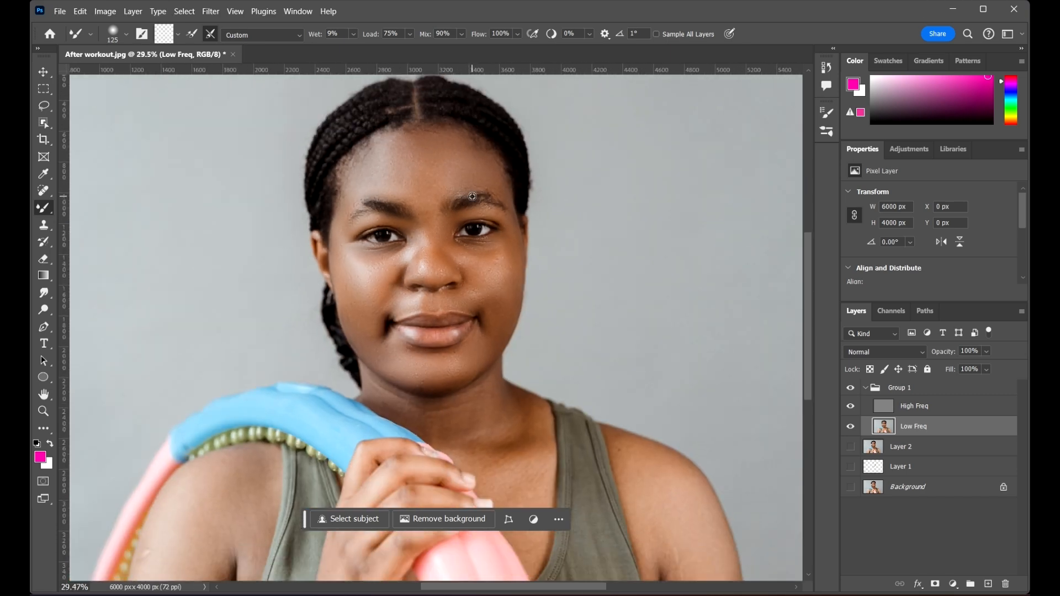
scroll(472, 196, down, 2)
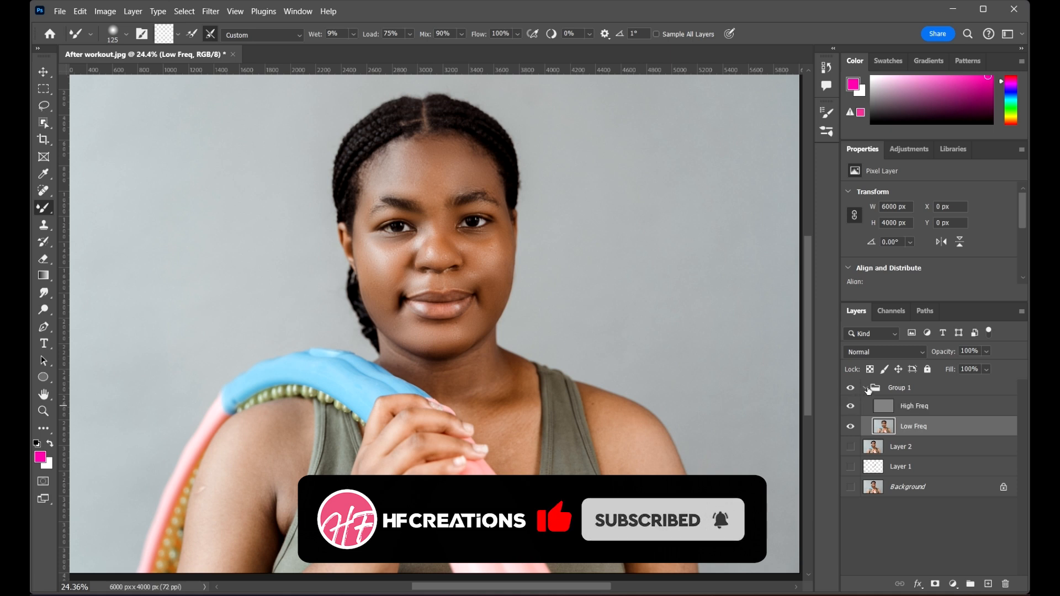
key(alt)
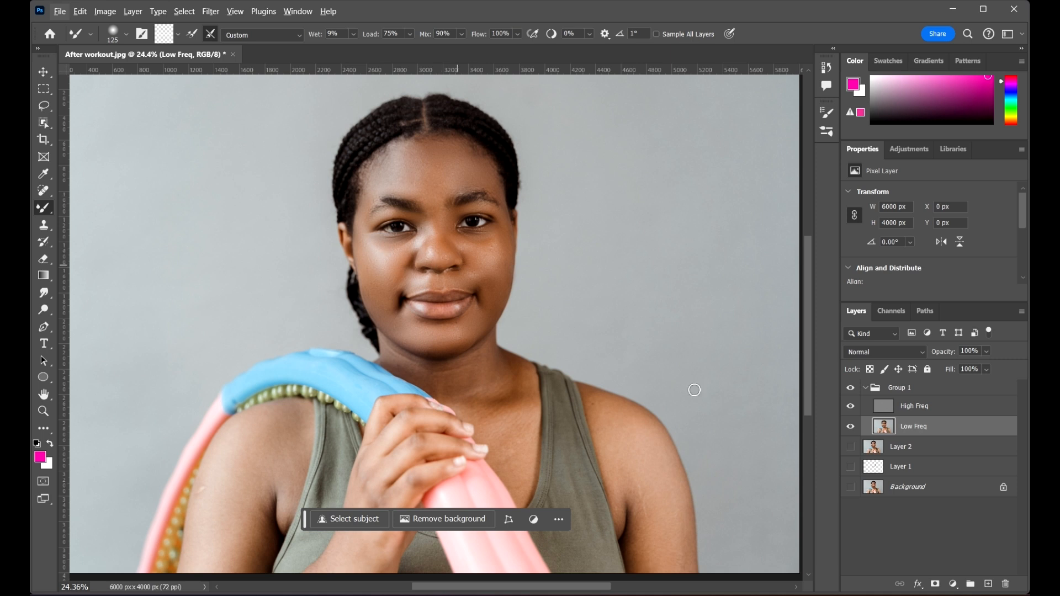
click(851, 427)
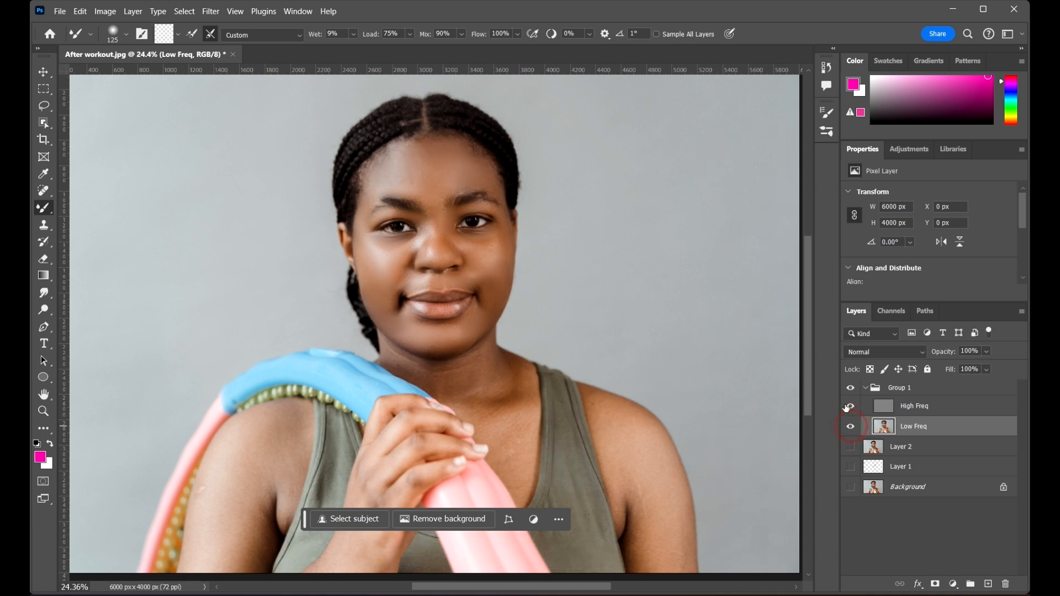
click(850, 448)
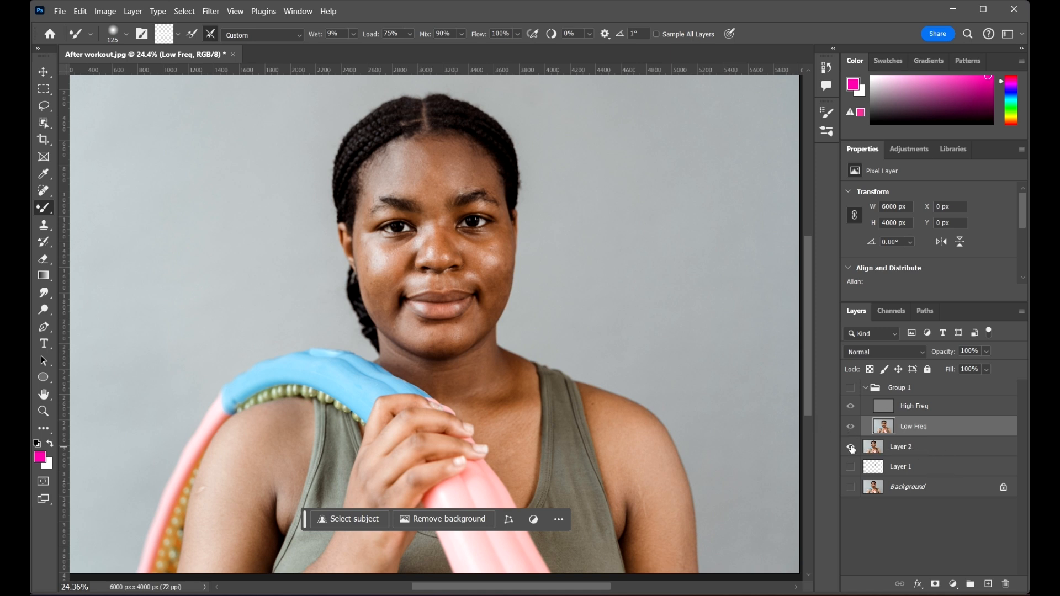
click(851, 448)
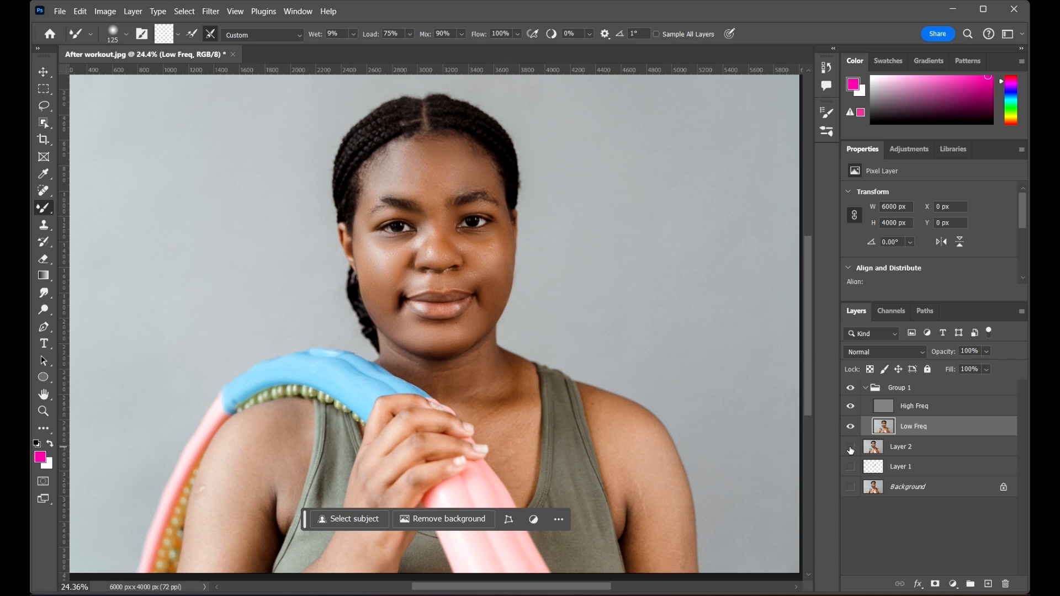
click(851, 448)
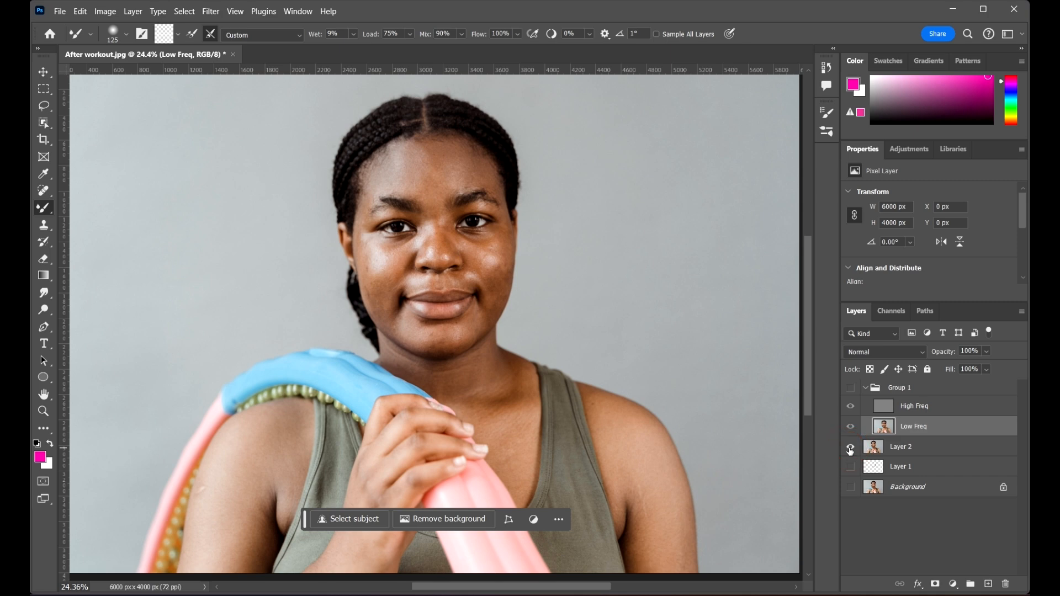
click(851, 448)
click(851, 448)
click(851, 448)
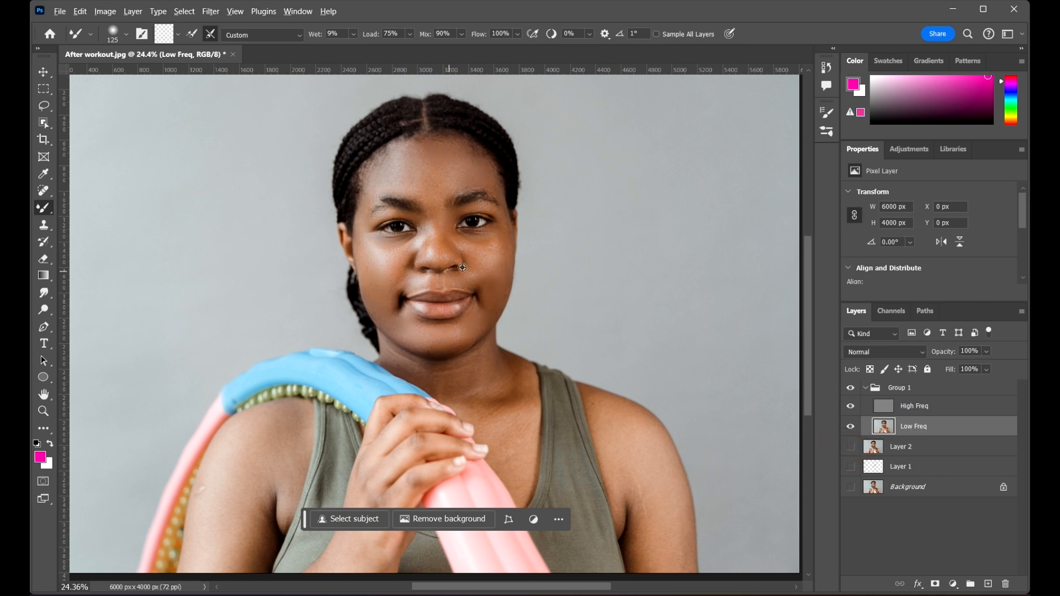
Examine the smoothed face up close and compare it with Layer 2 shown alone
scroll(462, 267, up, 4)
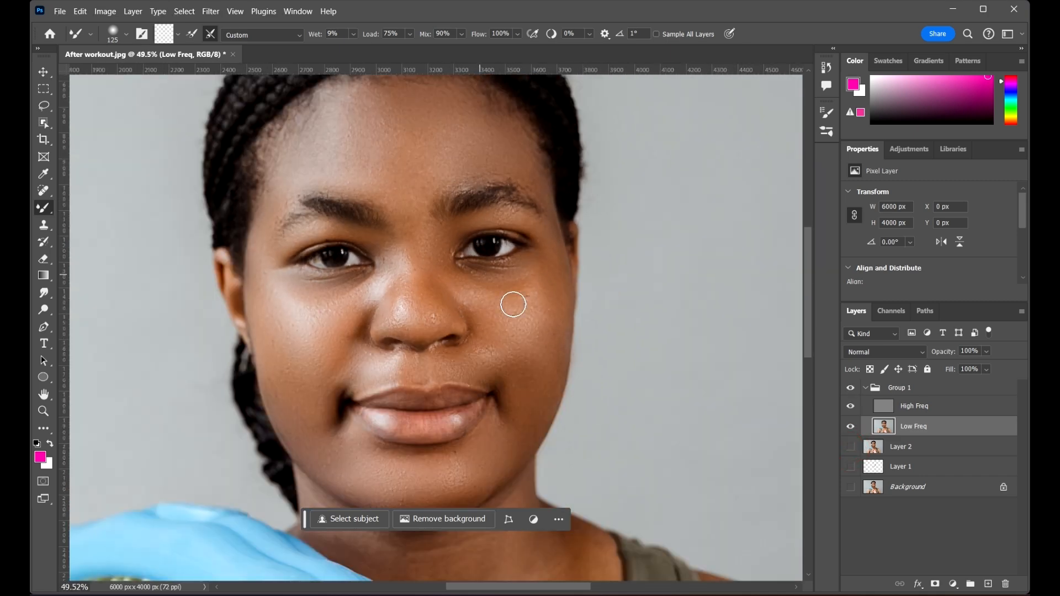
scroll(513, 304, up, 3)
scroll(518, 331, down, 5)
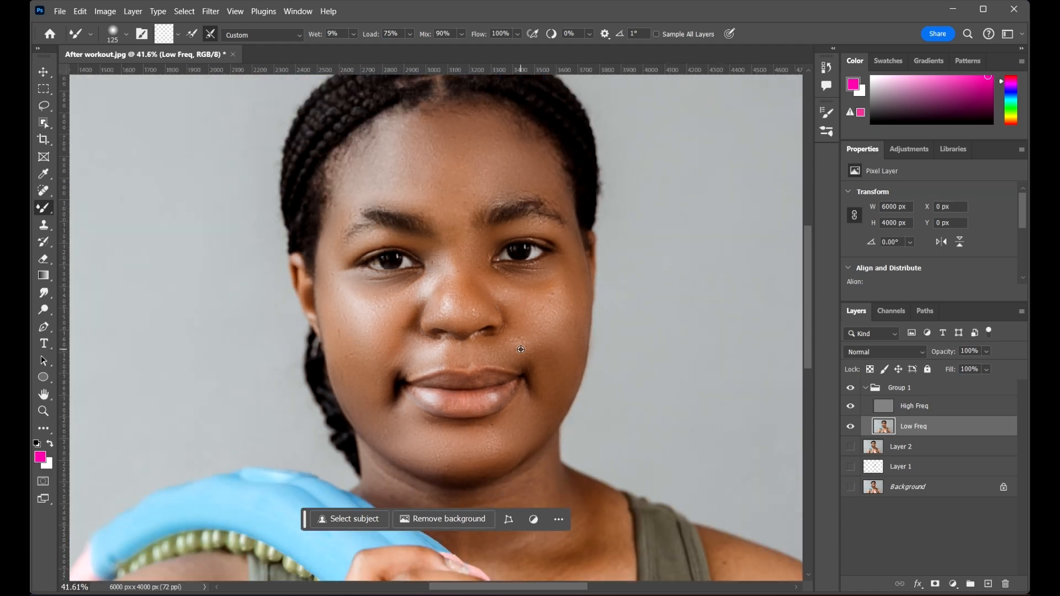
drag(699, 353, 605, 381)
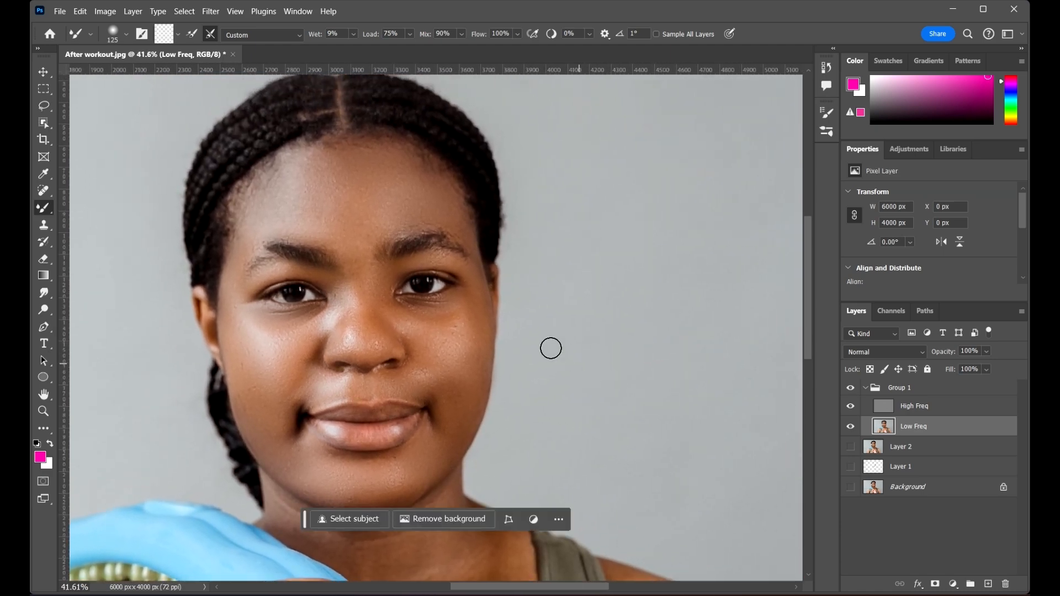
scroll(455, 364, up, 3)
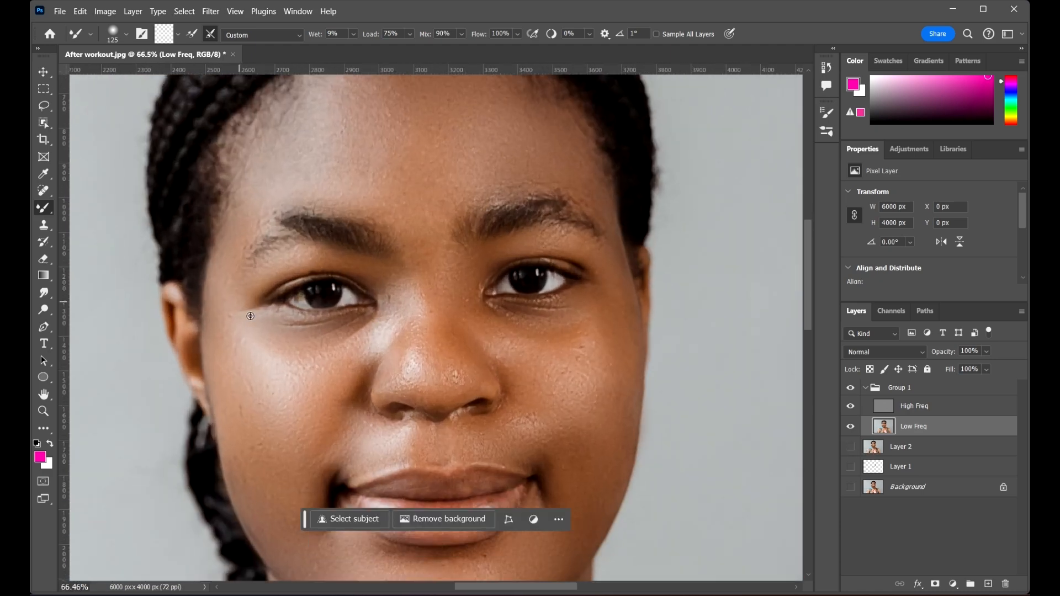
scroll(416, 346, down, 3)
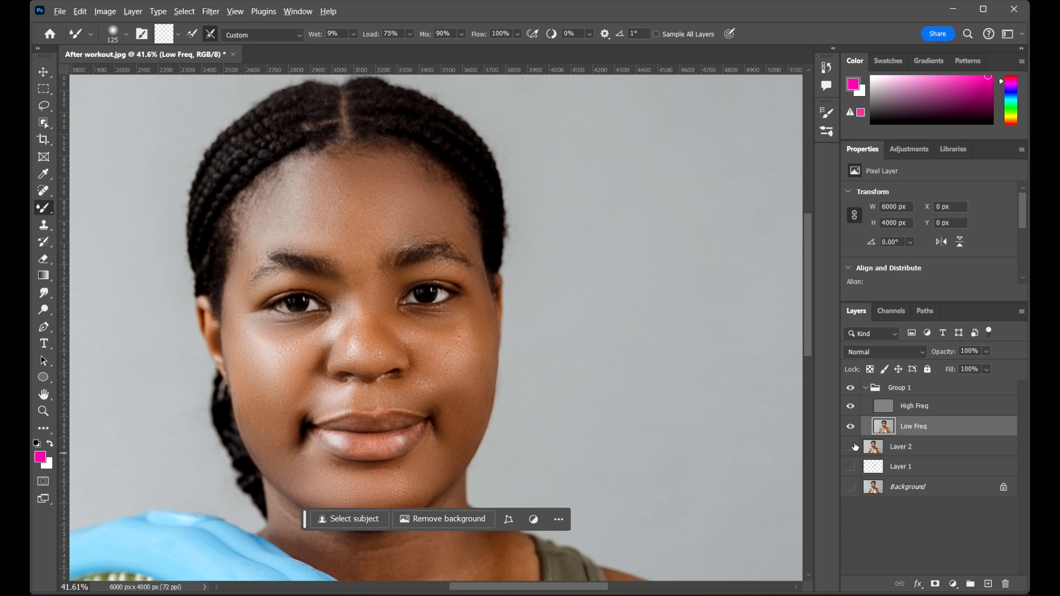
alt+click(850, 448)
alt+click(851, 448)
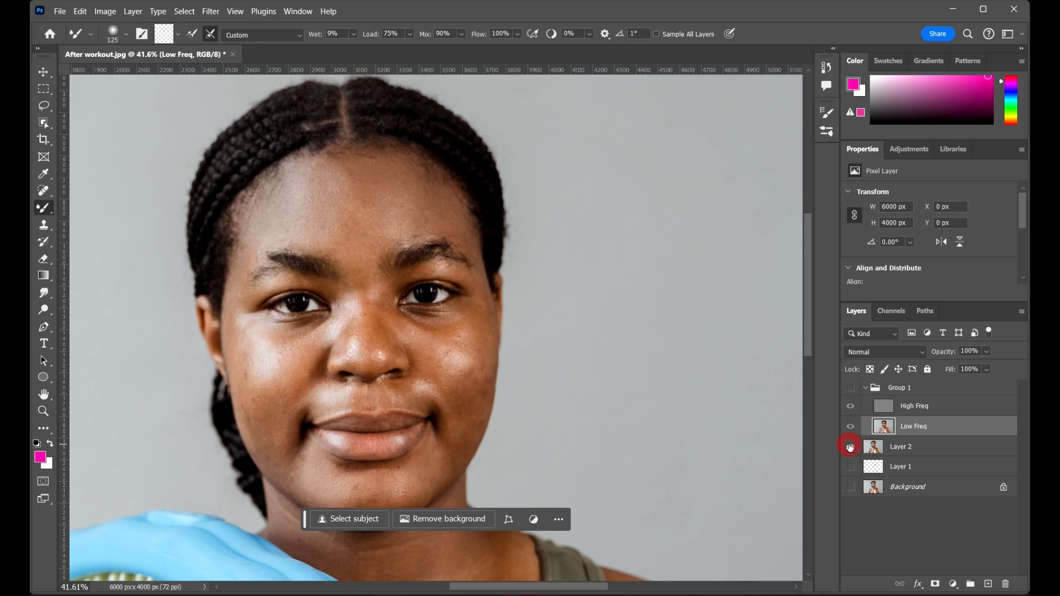
alt+click(850, 447)
alt+click(851, 447)
alt+click(846, 452)
Enlarge the Mixer Brush to 300 px and blend the uneven skin tones and creases across the neck
scroll(594, 386, up, 2)
scroll(445, 214, down, 5)
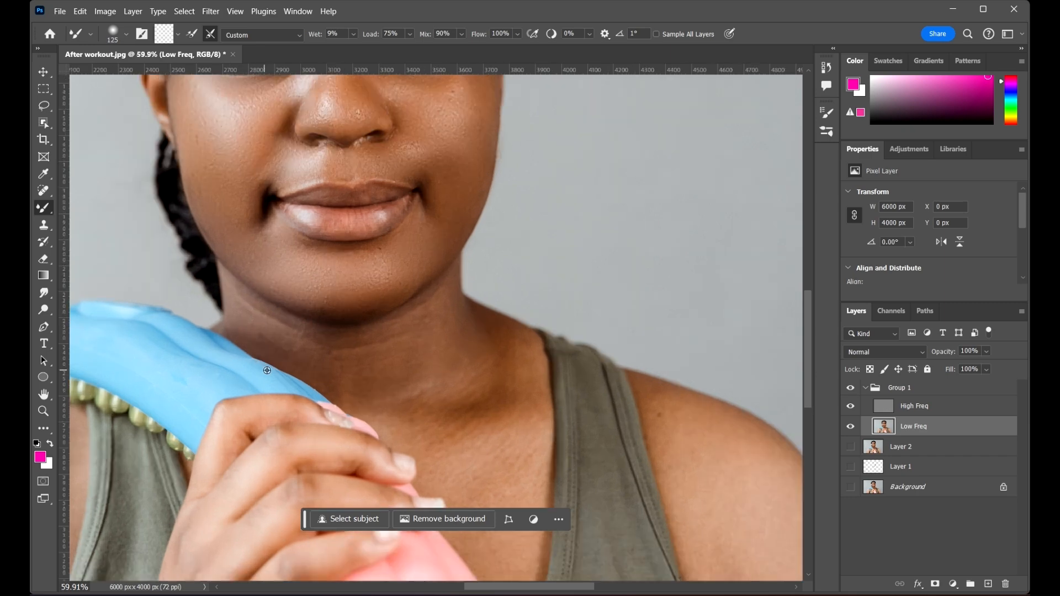
scroll(268, 370, up, 1)
key(bracketright)
key(bracketright)
key(bracketright)
key(bracketright)
key(bracketright)
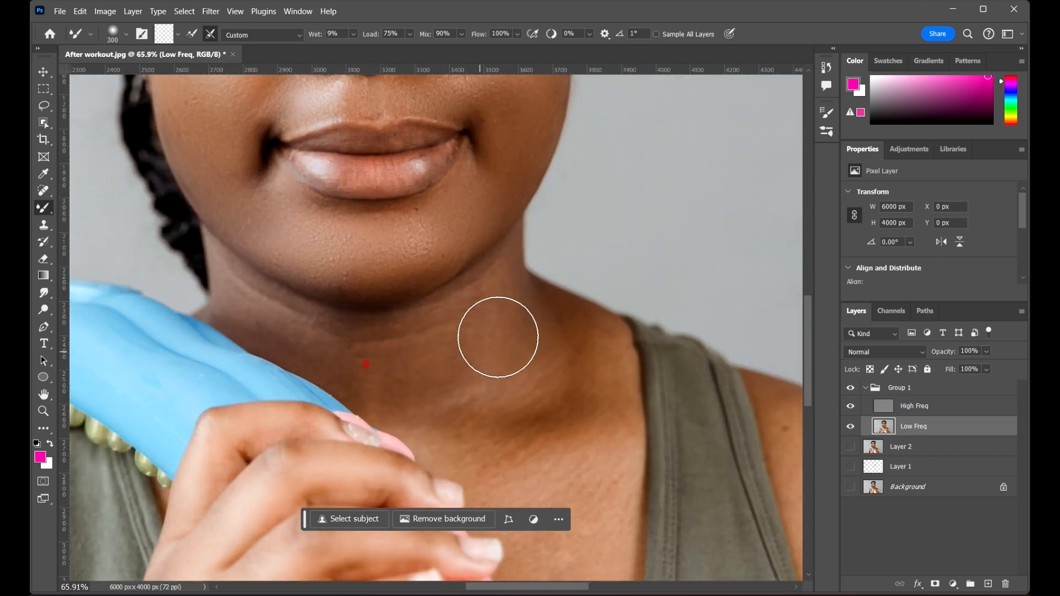
mouse_move(498, 337)
mouse_down()
mouse_move(504, 303)
mouse_move(433, 337)
mouse_move(276, 306)
mouse_move(308, 353)
mouse_move(504, 395)
mouse_move(469, 348)
mouse_move(390, 350)
mouse_move(402, 364)
mouse_move(502, 323)
mouse_up()
drag(585, 371, 424, 421)
drag(598, 344, 536, 437)
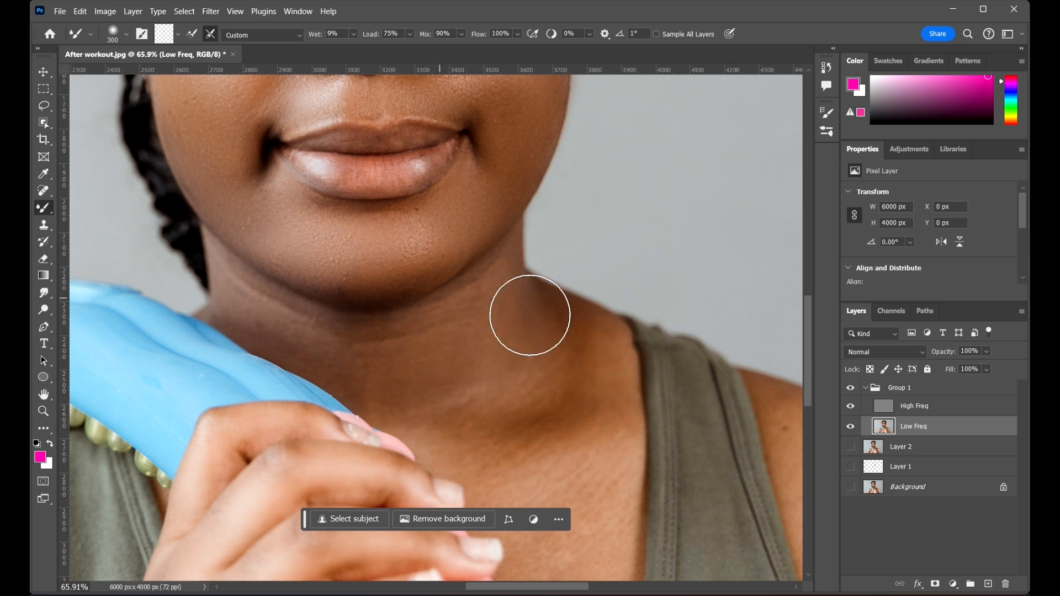
drag(519, 332, 538, 259)
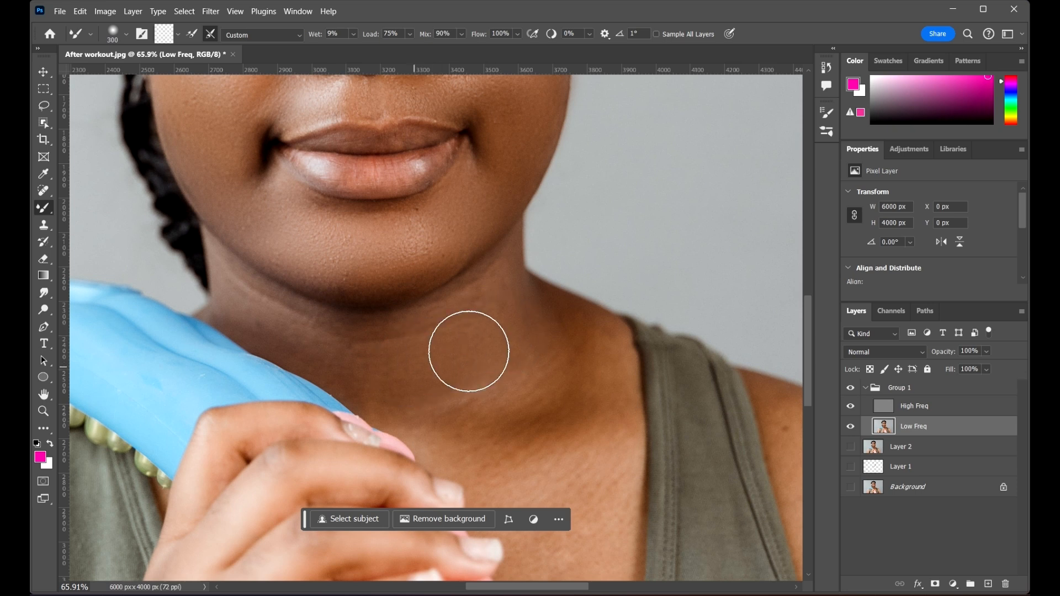
Reduce the Mixer Brush to 200 px and blend the remaining skin from the lower neck onto the upper chest
key(bracketleft)
key(bracketleft)
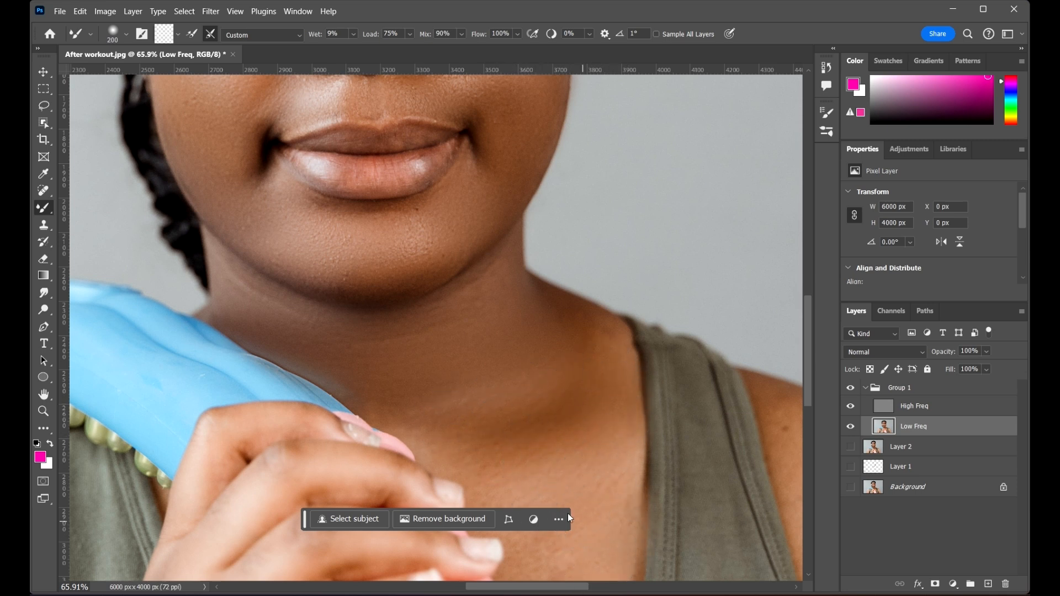
drag(590, 473, 542, 350)
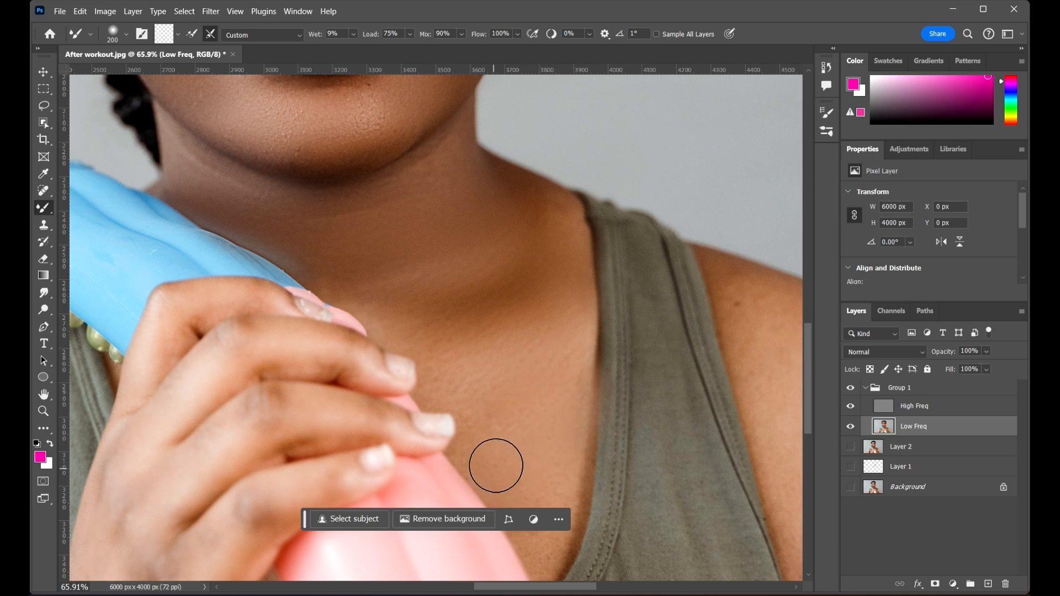
key(ctrl+0)
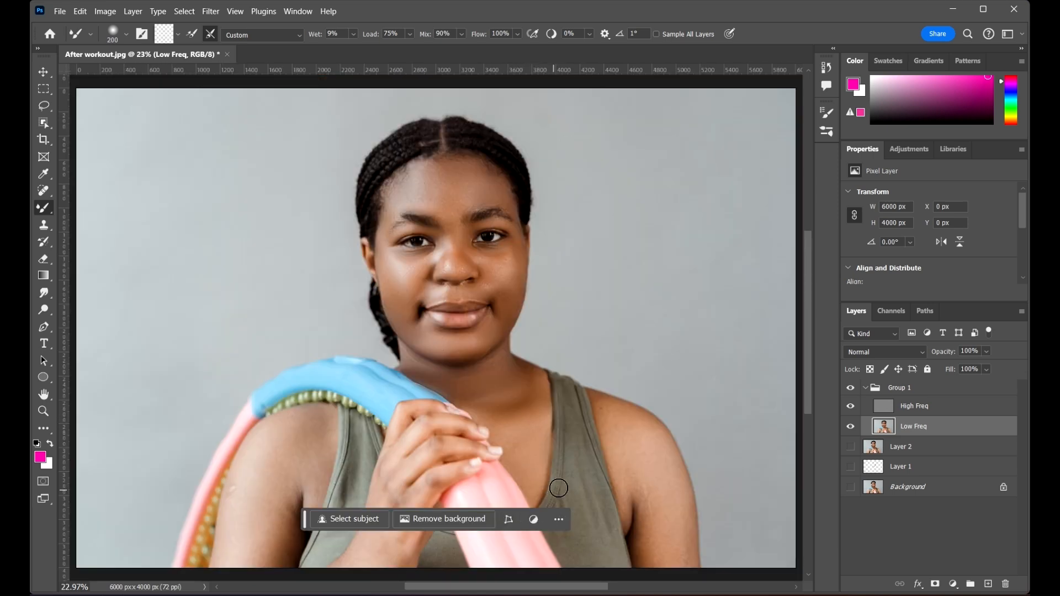
Set the Mixer Brush to 250 px and smooth the tank top fabric from the strap downward on the side opposite the braid
drag(598, 448, 604, 279)
key(bracketright)
key(bracketright)
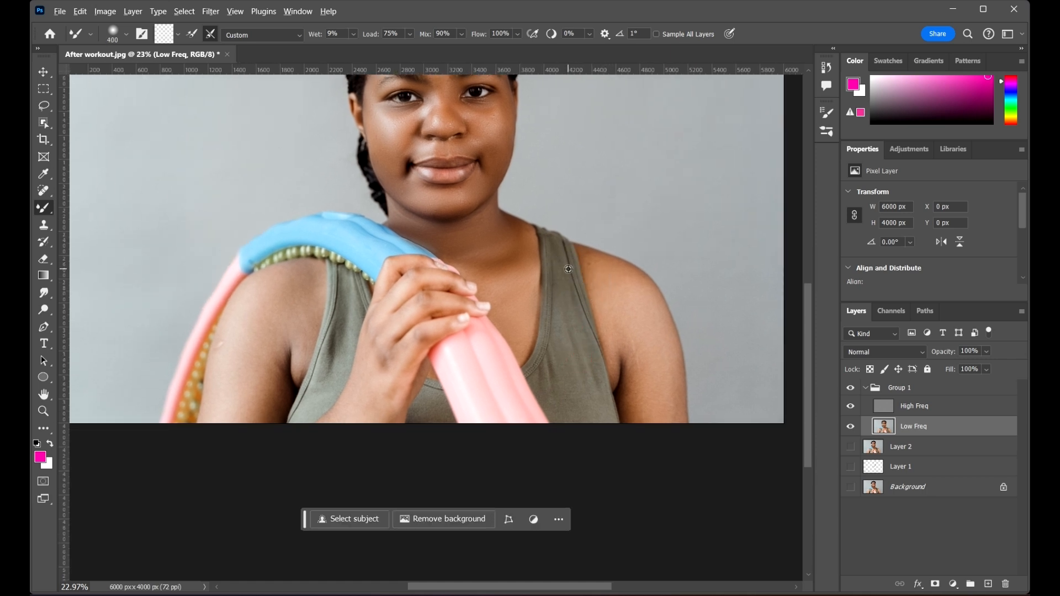
scroll(565, 276, up, 1)
key(bracketleft)
key(bracketleft)
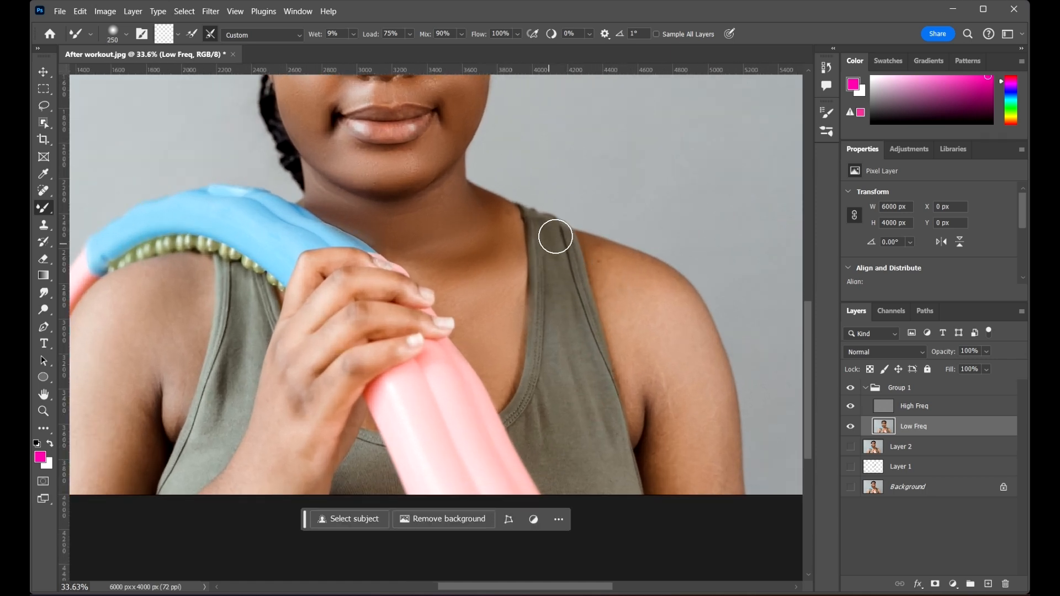
alt+click(554, 235)
alt+click(567, 321)
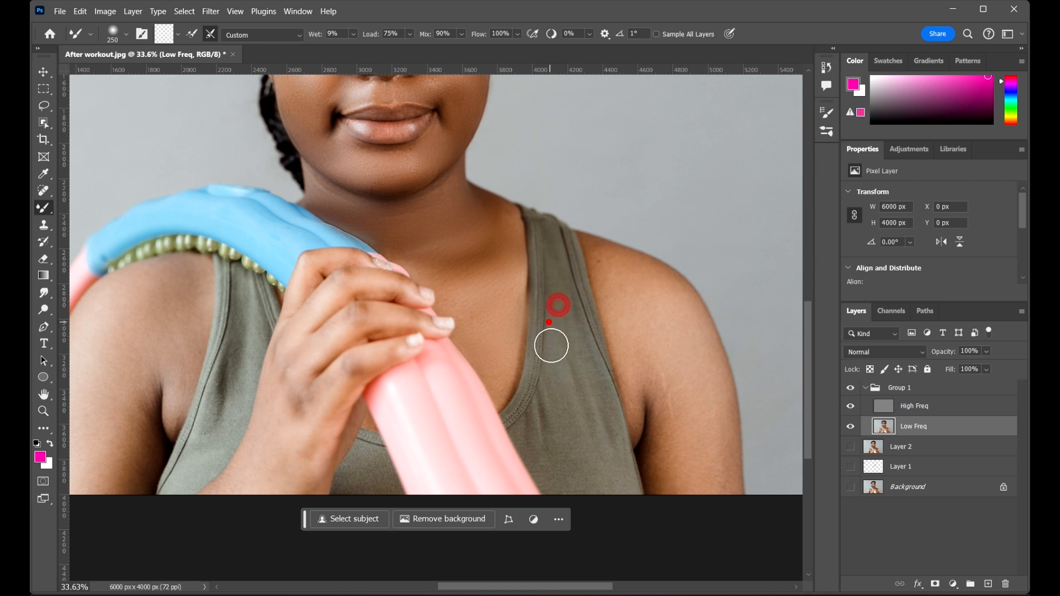
click(570, 409)
mouse_move(584, 350)
mouse_down()
mouse_move(595, 444)
mouse_move(564, 436)
mouse_up()
mouse_move(563, 406)
mouse_down()
mouse_move(548, 442)
mouse_move(531, 423)
mouse_up()
drag(539, 386, 575, 376)
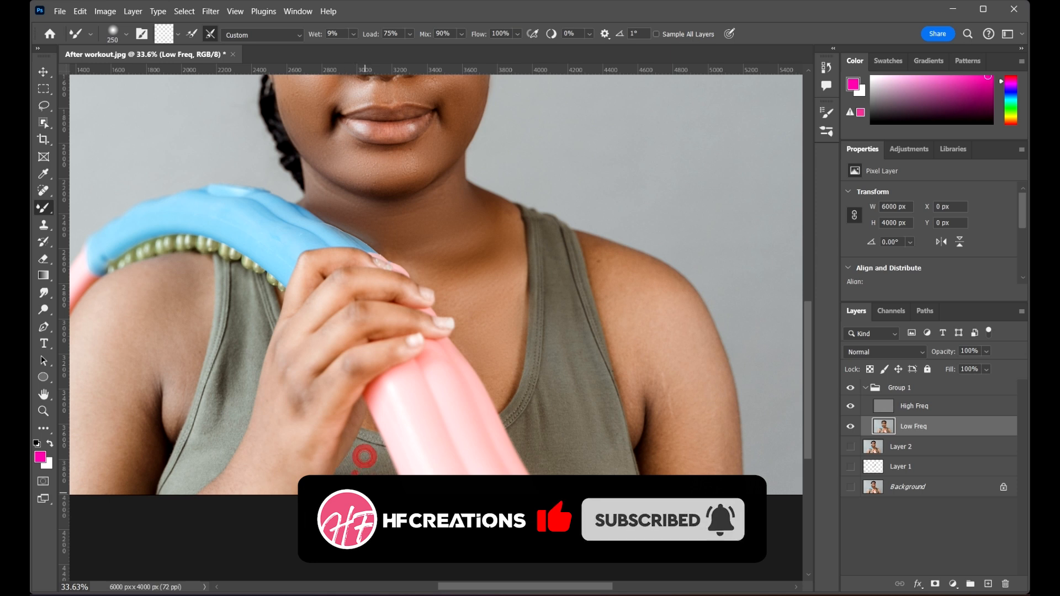
Smooth the tank top fabric on the braid side and touch up the opposite strap with Mixer Brush strokes
mouse_move(237, 294)
mouse_down()
mouse_move(243, 343)
mouse_move(214, 411)
mouse_up()
mouse_move(249, 273)
mouse_down()
mouse_move(247, 355)
mouse_move(184, 484)
mouse_up()
mouse_move(560, 317)
mouse_down()
mouse_move(540, 431)
mouse_move(532, 423)
mouse_move(575, 339)
mouse_move(592, 458)
mouse_move(601, 457)
mouse_move(585, 419)
mouse_move(580, 310)
mouse_move(561, 250)
mouse_move(571, 277)
mouse_up()
alt+scroll(585, 256, down, 2)
alt+scroll(604, 306, up, 3)
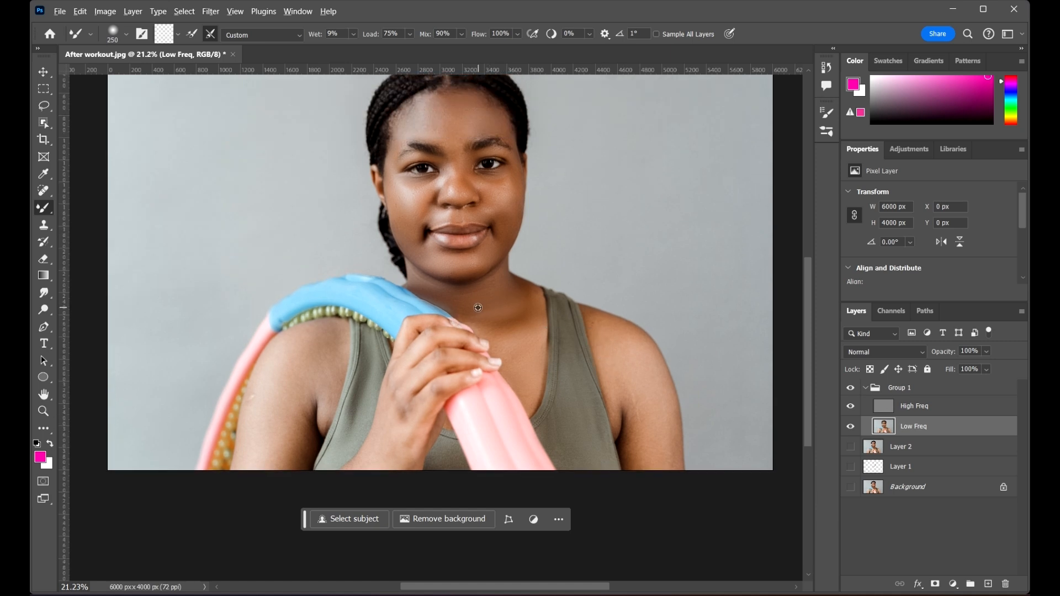
alt+scroll(519, 340, down, 1)
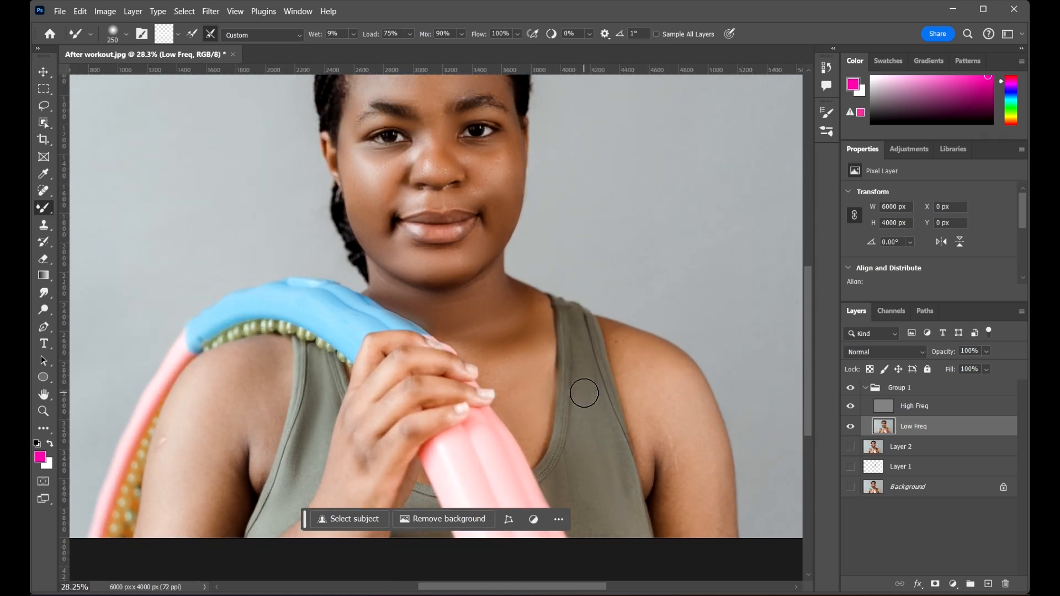
Enlarge the Mixer Brush to 500 px and blend the skin across the shoulder and upper arm on the braid side
key(bracketright)
key(bracketright)
key(bracketright)
mouse_move(649, 374)
mouse_down()
mouse_move(561, 310)
mouse_move(574, 373)
mouse_move(591, 386)
mouse_move(591, 355)
mouse_move(557, 275)
mouse_up()
click(572, 326)
scroll(572, 326, left, 5)
click(383, 293)
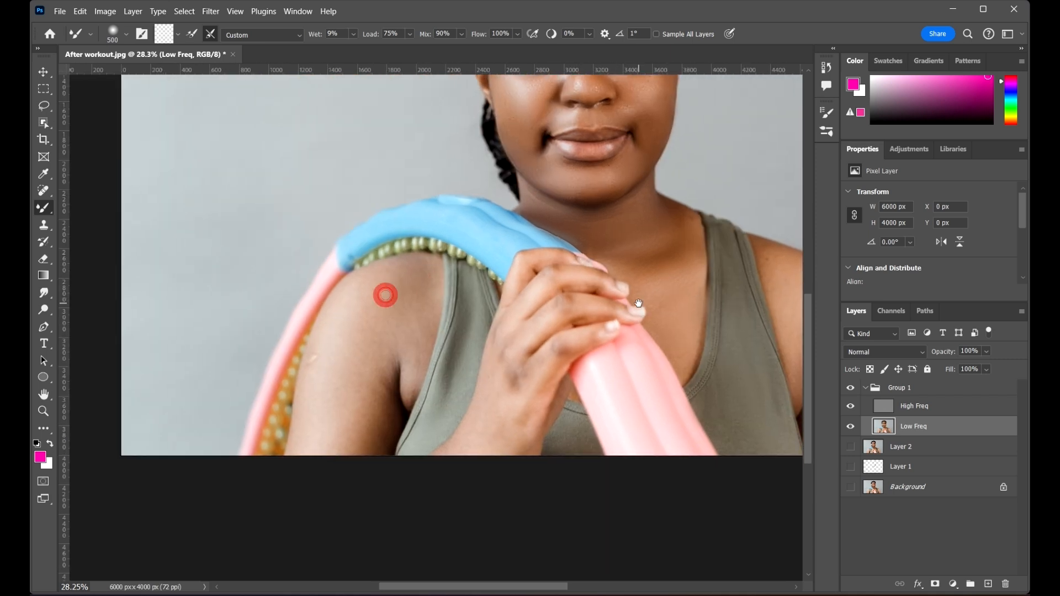
click(422, 293)
click(414, 282)
click(367, 300)
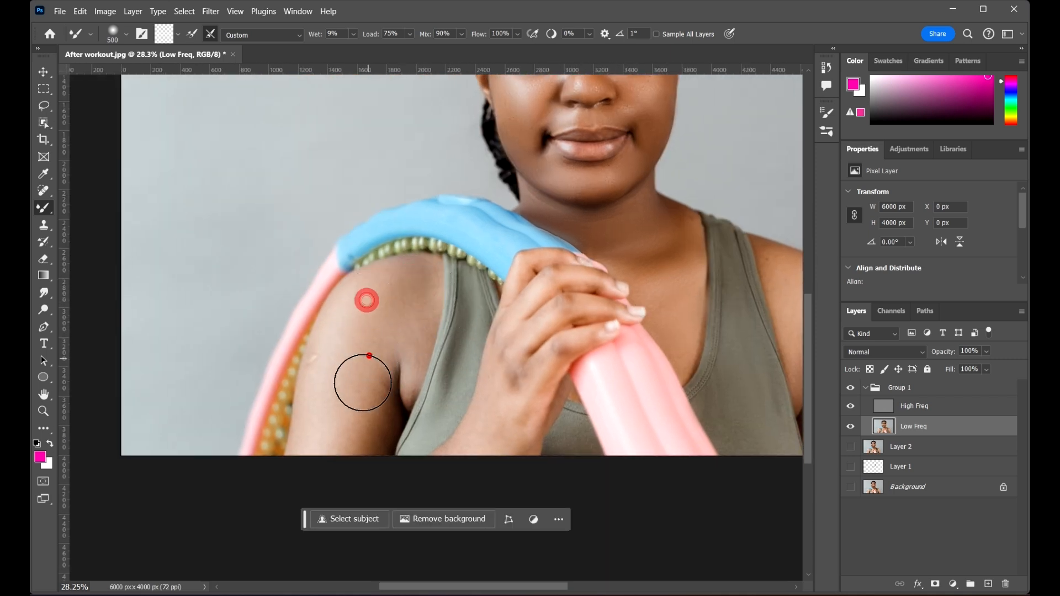
click(369, 356)
click(350, 383)
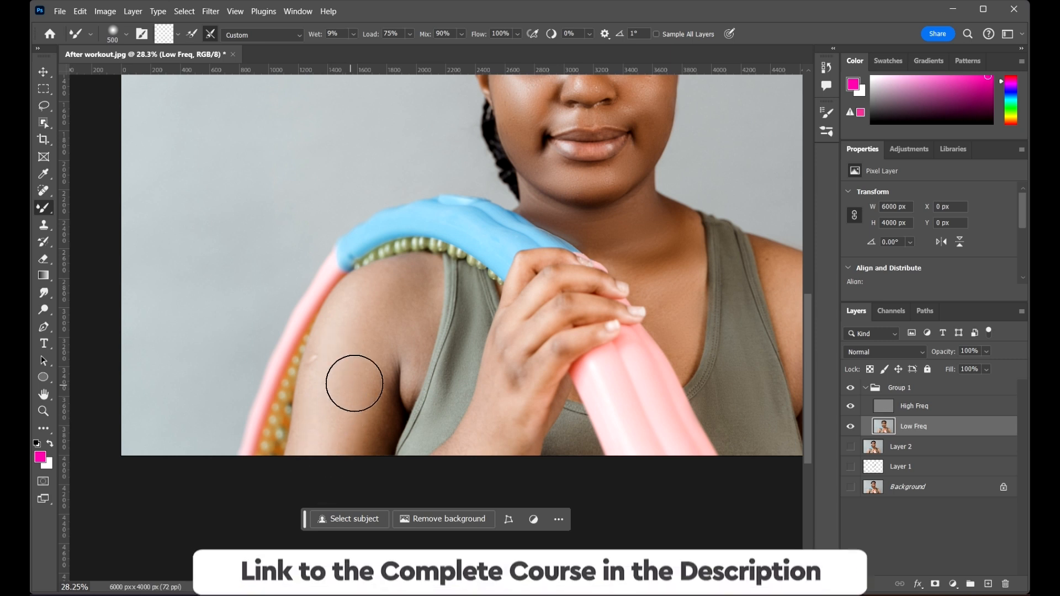
click(355, 382)
click(368, 396)
Switch to the Move tool and deselect the Low Freq layer
drag(568, 296, 446, 397)
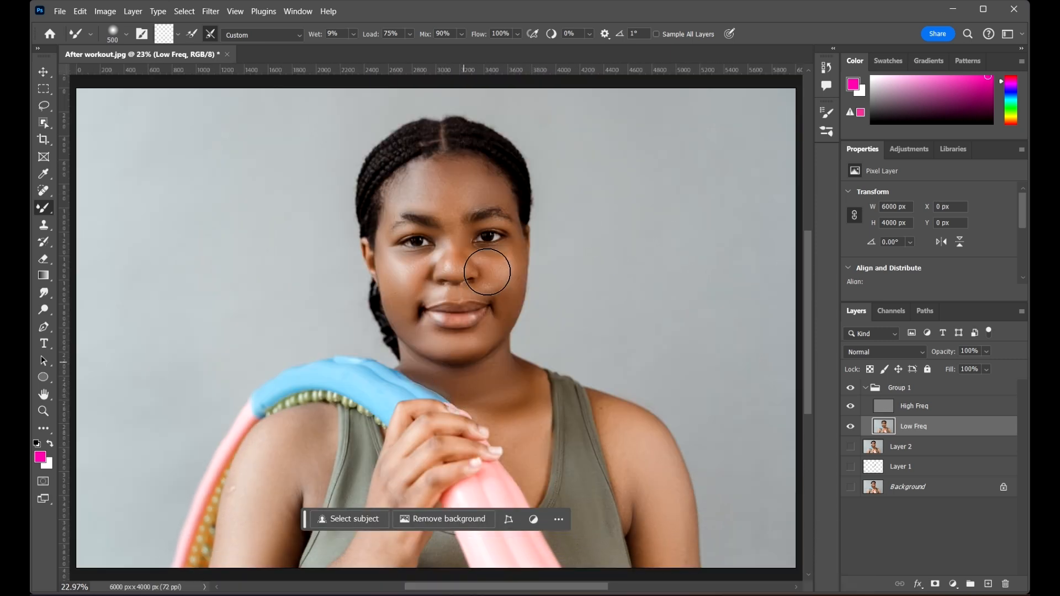
key(v)
scroll(377, 237, down, 3)
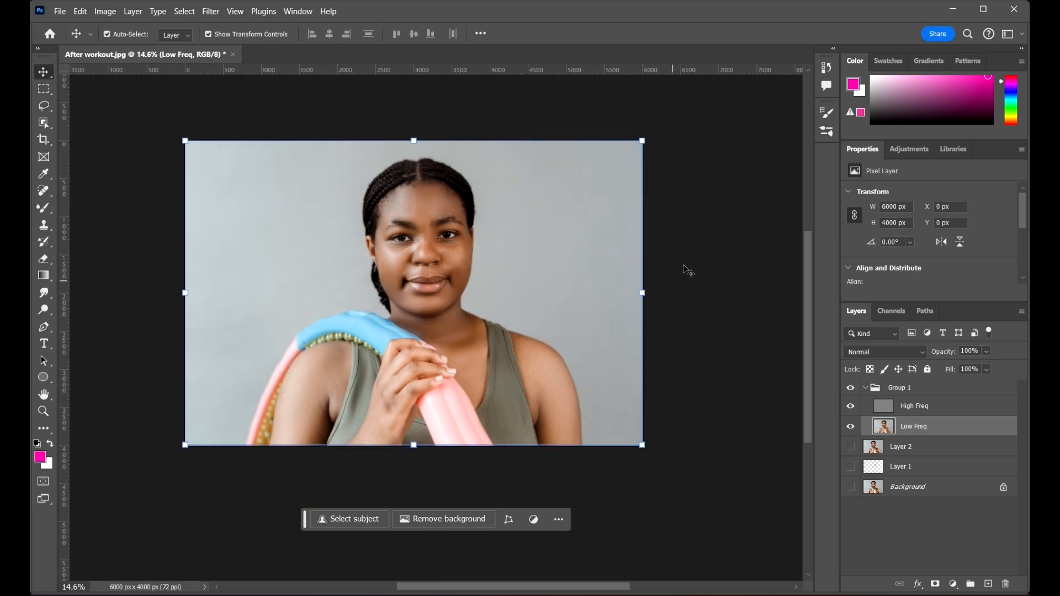
click(710, 236)
Examine the smoothed skin and remaining texture on the face up close, and compare it with the portrait as a whole
scroll(389, 253, up, 4)
scroll(476, 212, up, 3)
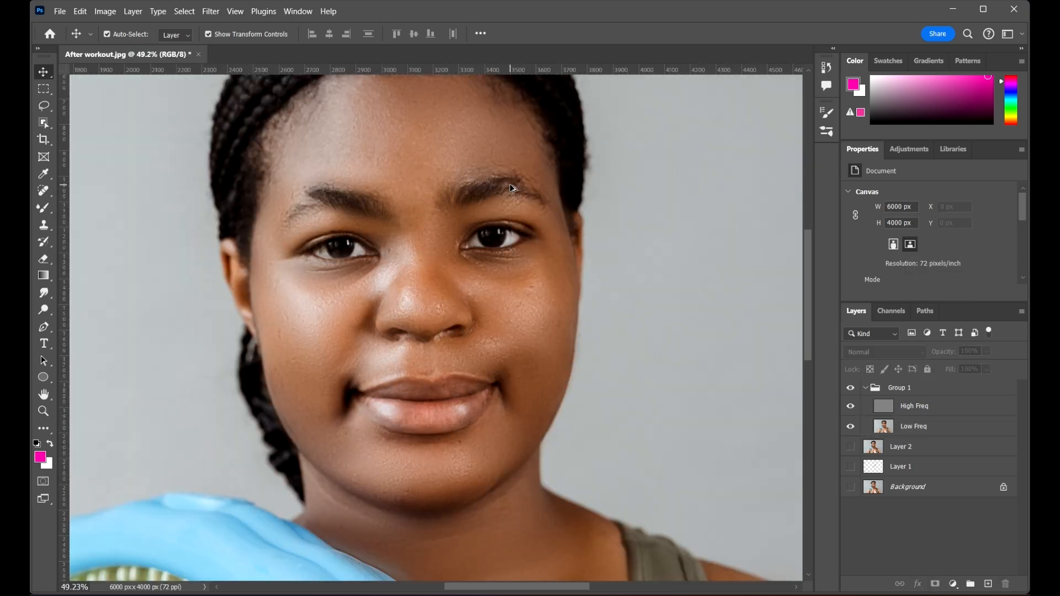
scroll(507, 217, up, 3)
scroll(499, 217, down, 2)
scroll(464, 234, up, 2)
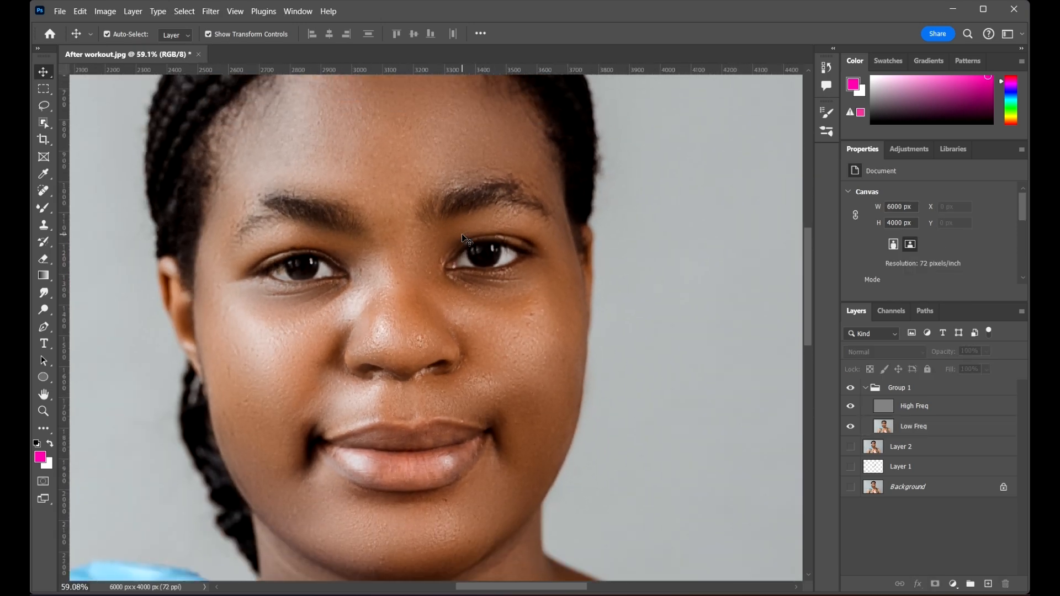
scroll(390, 203, down, 5)
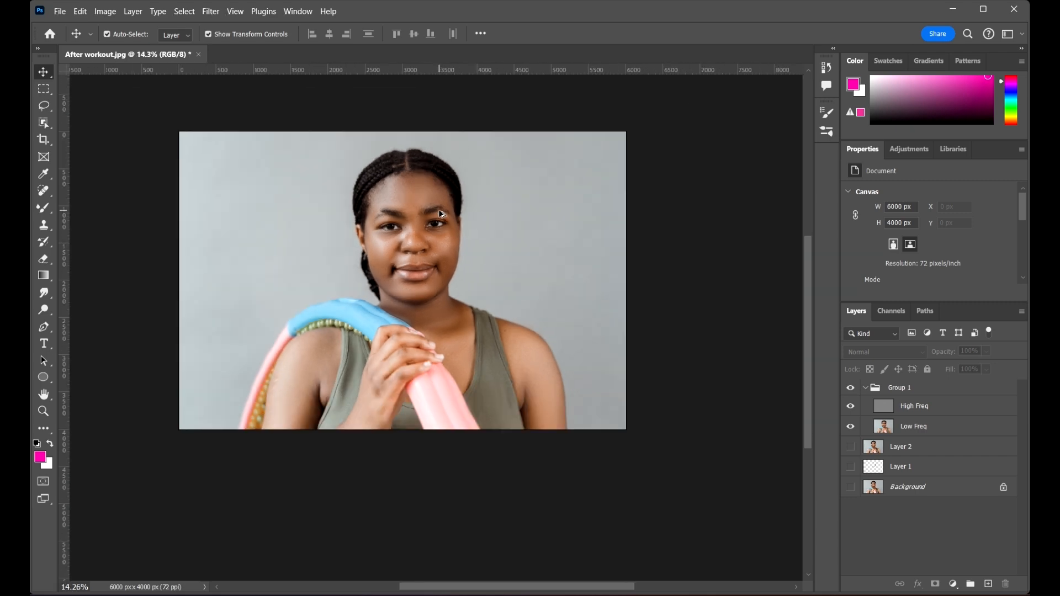
scroll(382, 237, up, 2)
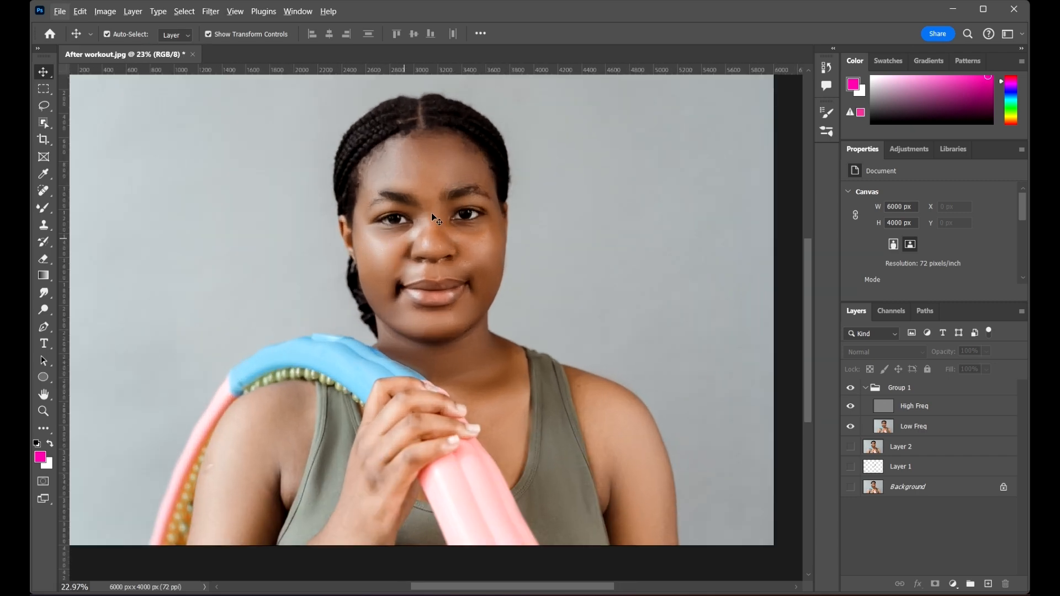
scroll(432, 213, up, 2)
scroll(432, 198, down, 2)
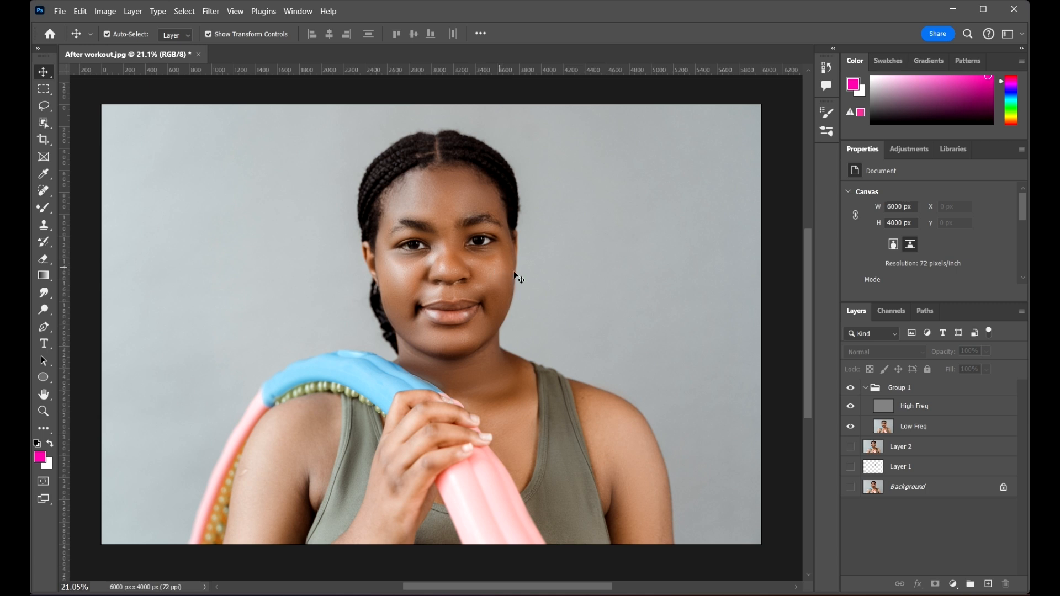
drag(490, 265, 494, 261)
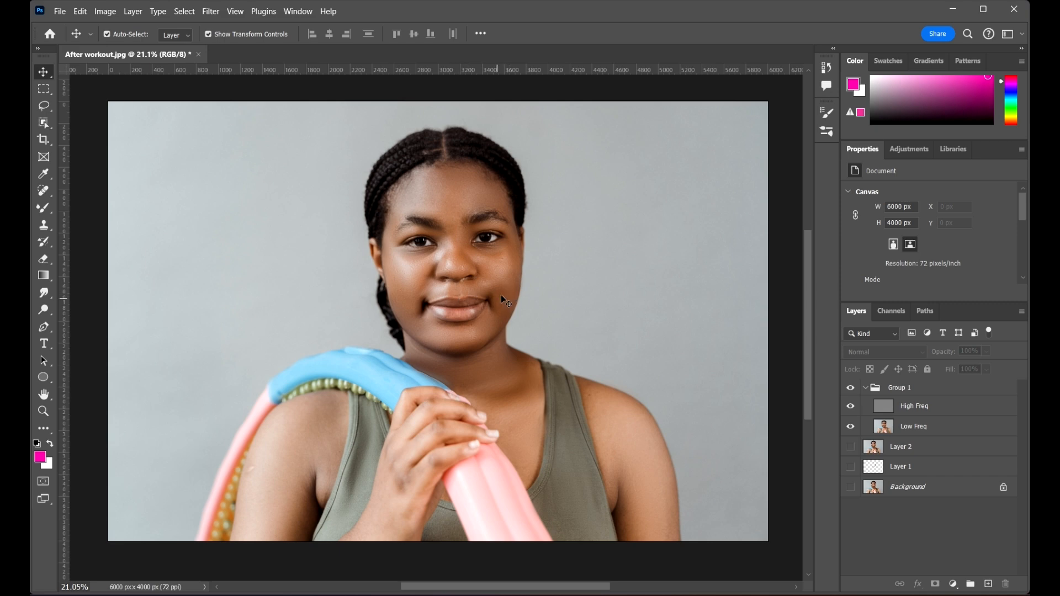
scroll(501, 295, up, 2)
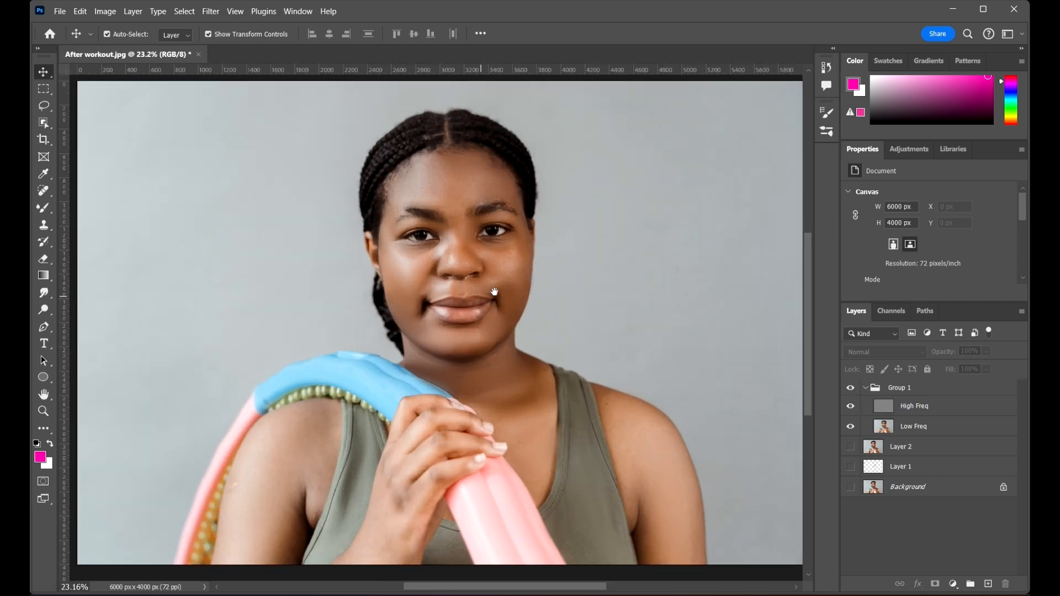
drag(494, 292, 470, 298)
scroll(436, 243, up, 1)
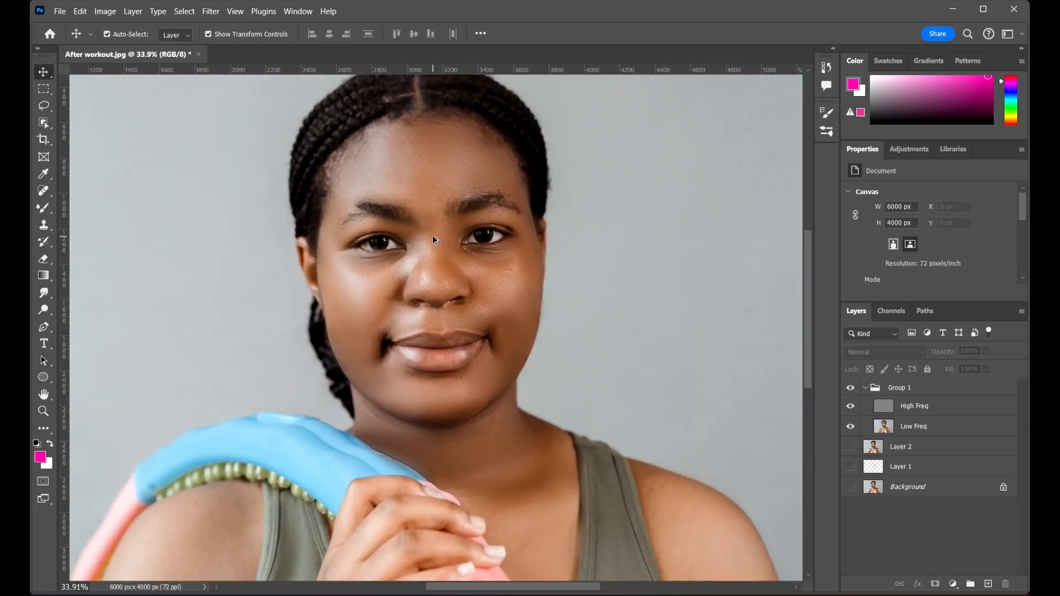
scroll(452, 238, down, 2)
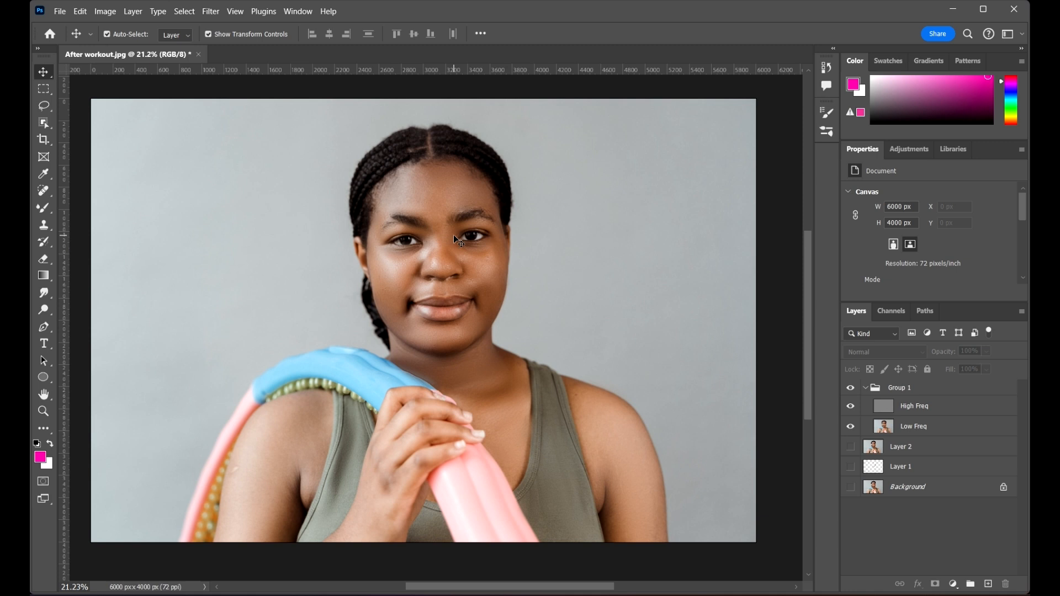
drag(453, 234, 469, 251)
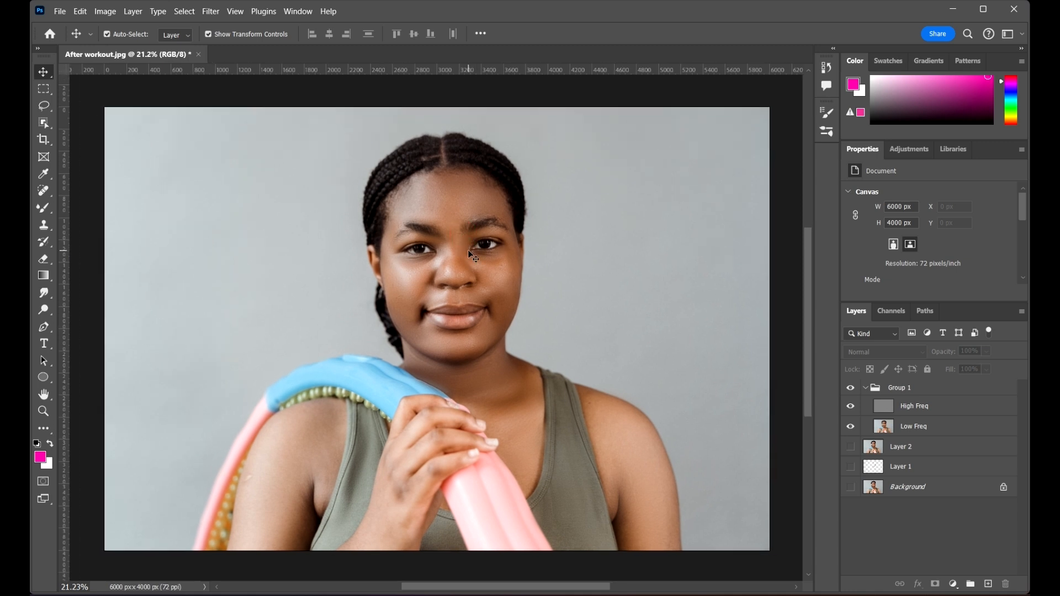
Show Layer 2 alone to compare it with the smoothed version, and restore the visibility of Group 1
key(alt)
alt+click(851, 448)
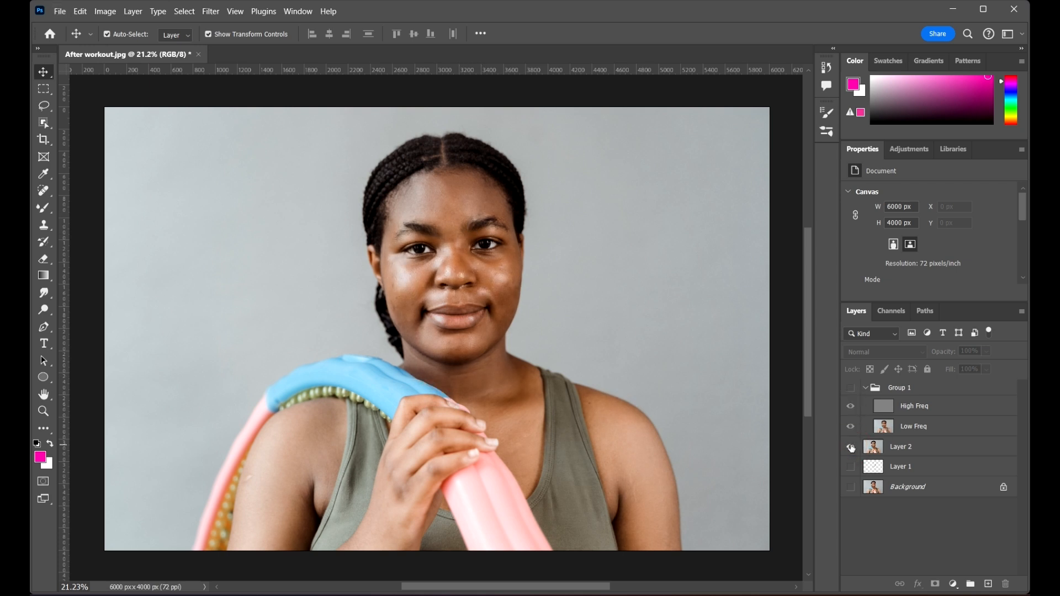
alt+click(851, 447)
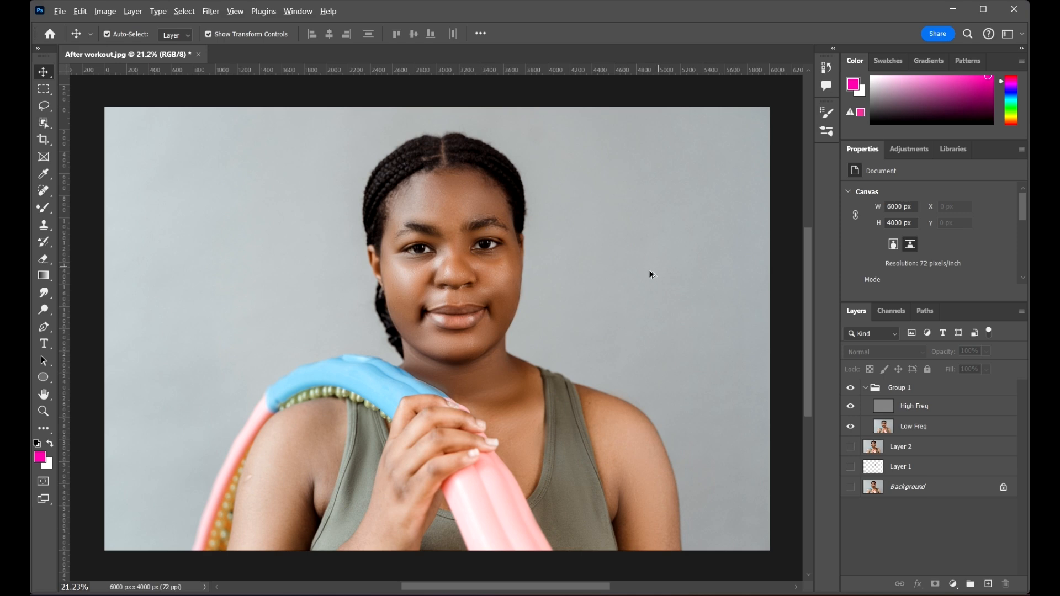
Make the Low Freq layer active and set up the Lasso Tool with a feather of 22 px
scroll(650, 274, up, 2)
click(917, 426)
scroll(301, 149, up, 3)
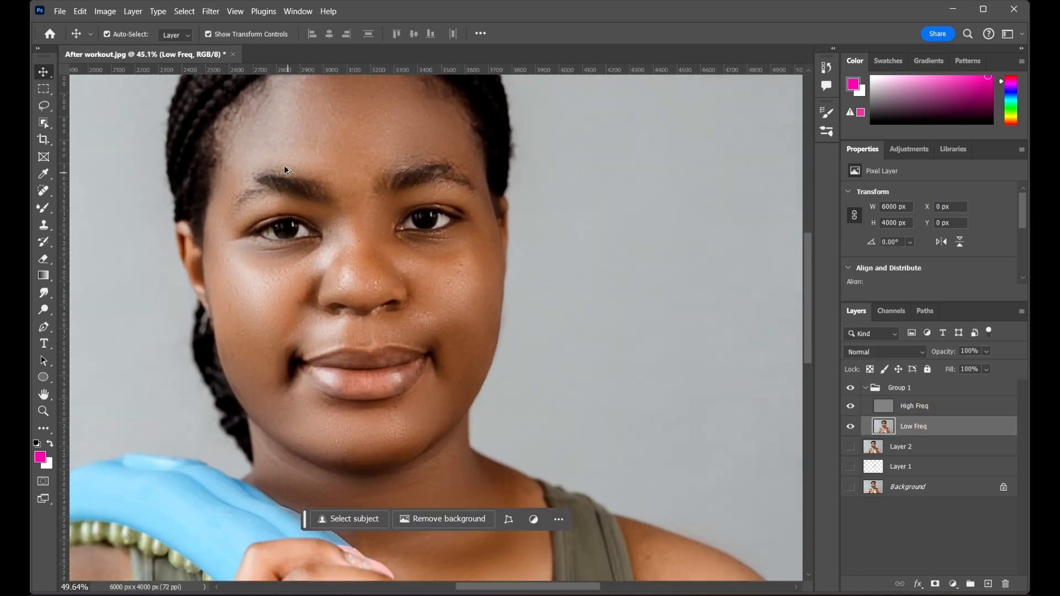
scroll(284, 165, up, 1)
scroll(402, 142, up, 2)
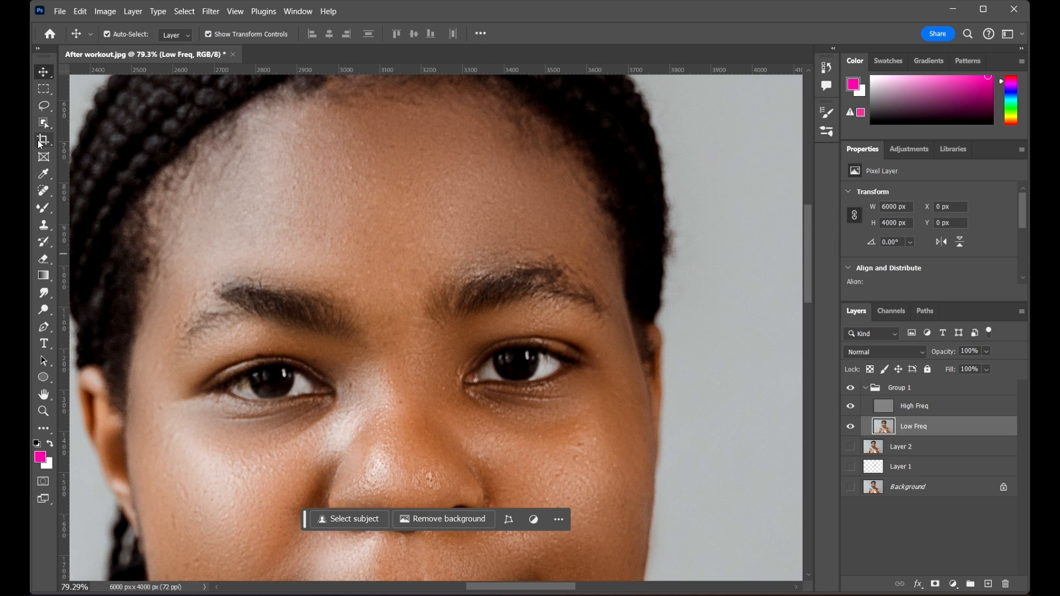
click(38, 106)
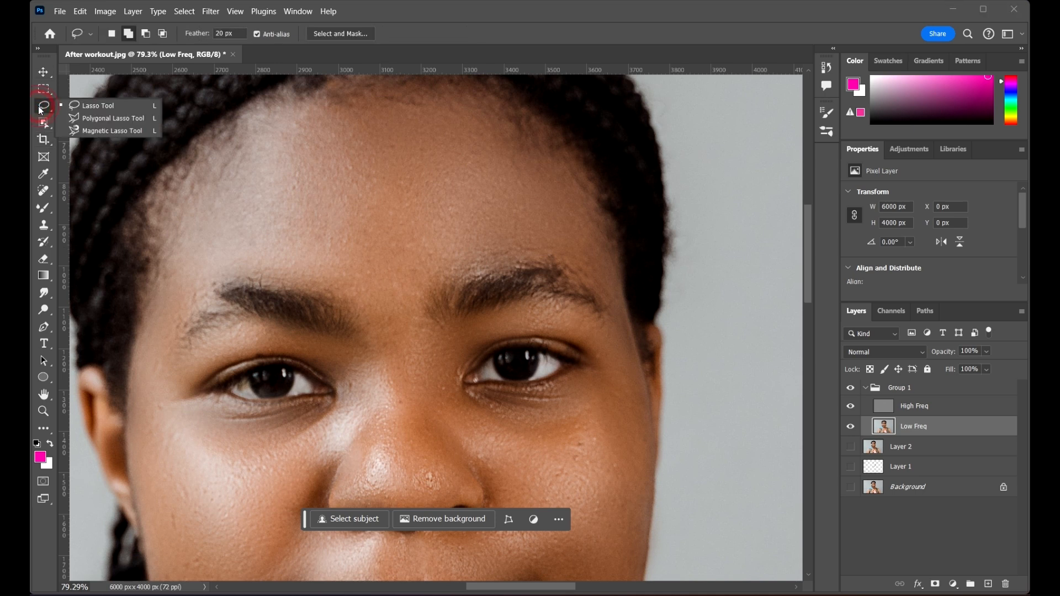
click(98, 105)
drag(520, 210, 591, 178)
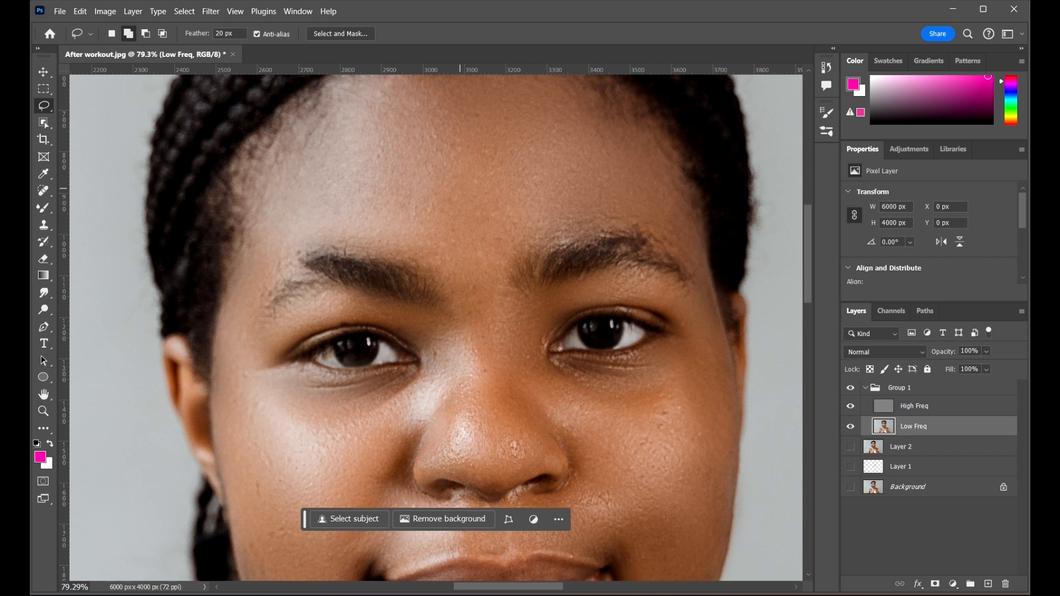
scroll(459, 189, up, 2)
click(230, 32)
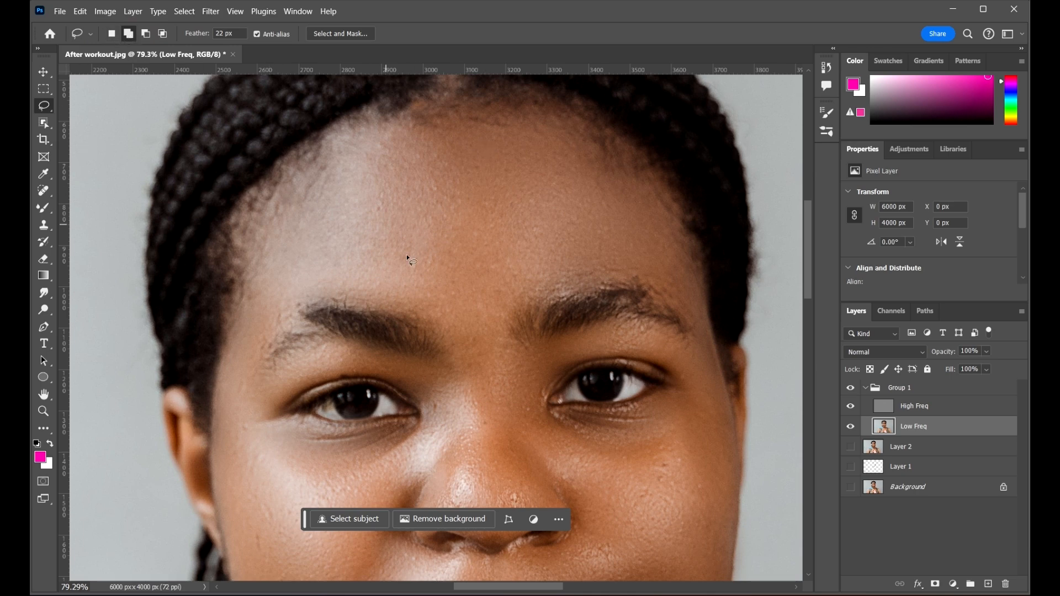
Draw a lasso selection around the central forehead, between the hairline and the eyebrows
scroll(305, 209, down, 3)
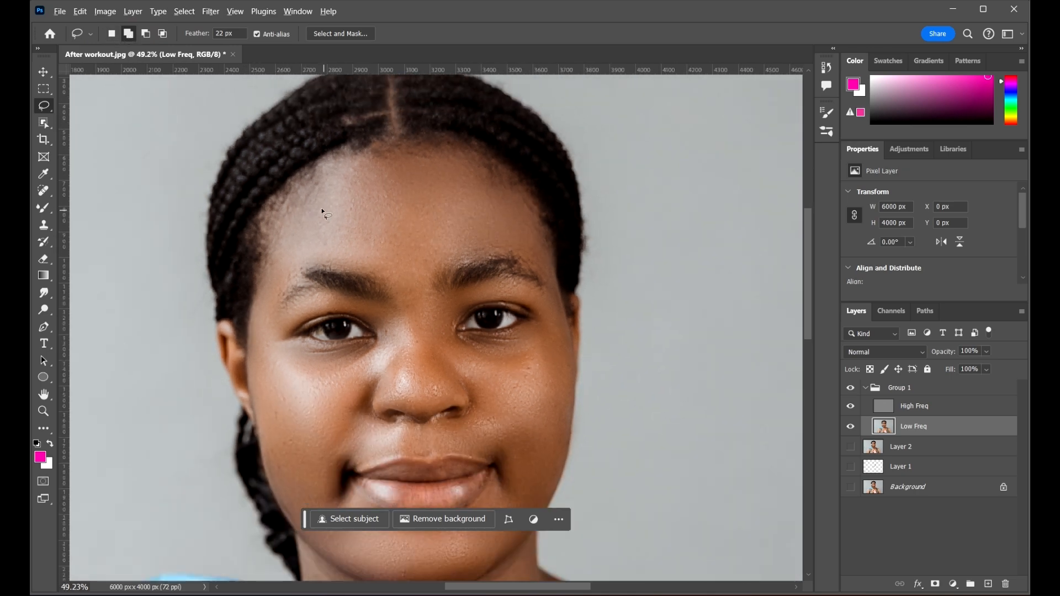
scroll(326, 214, down, 2)
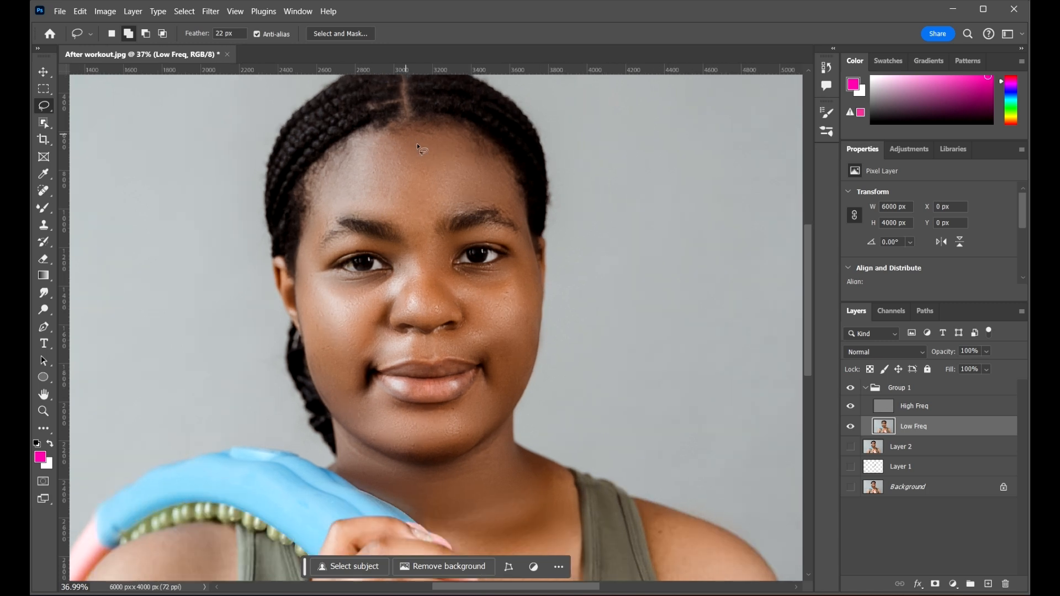
scroll(420, 148, up, 1)
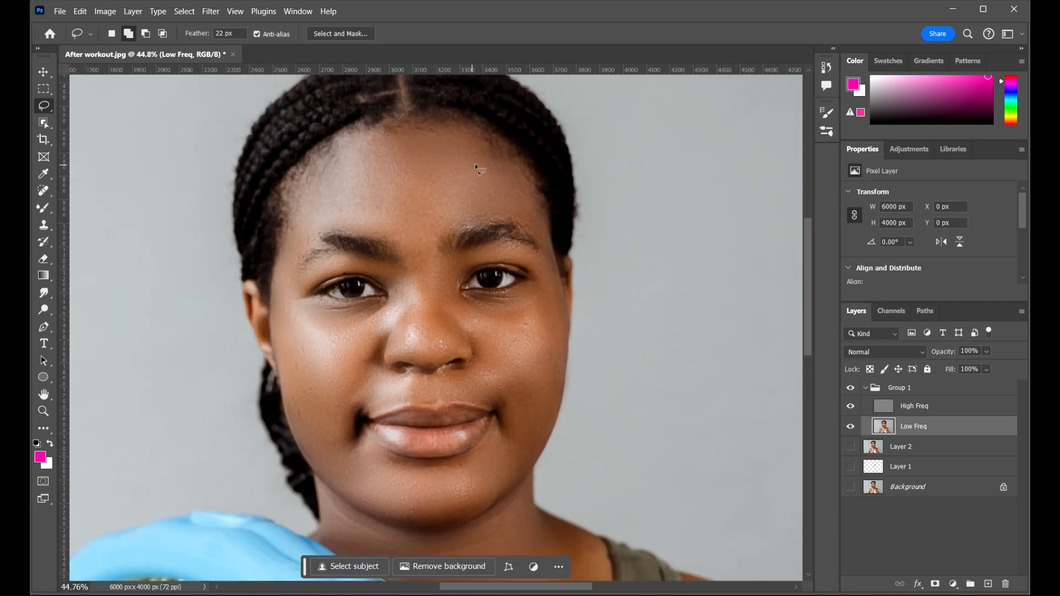
drag(475, 163, 508, 164)
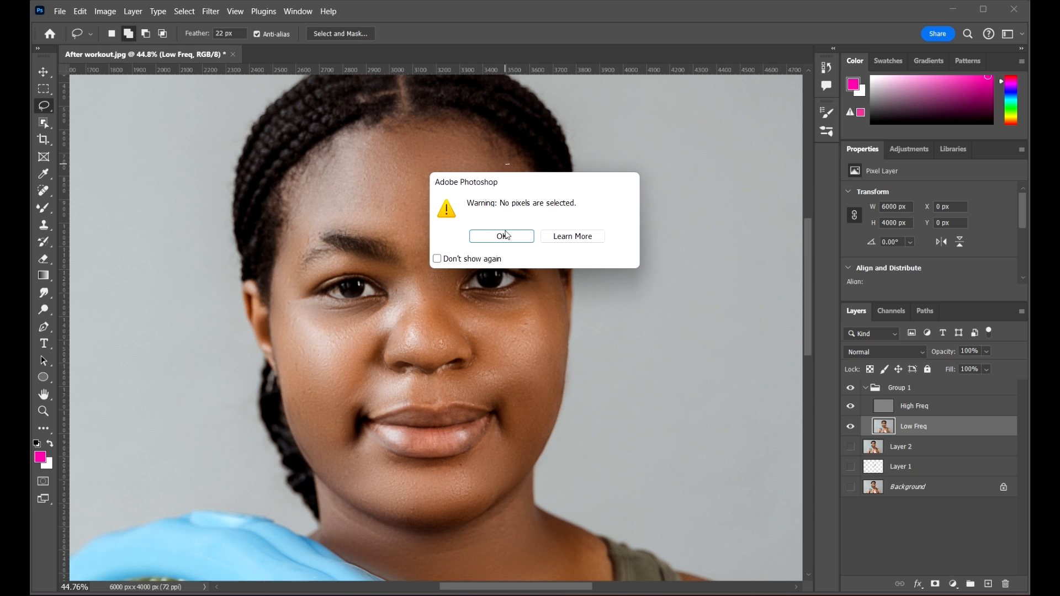
click(502, 236)
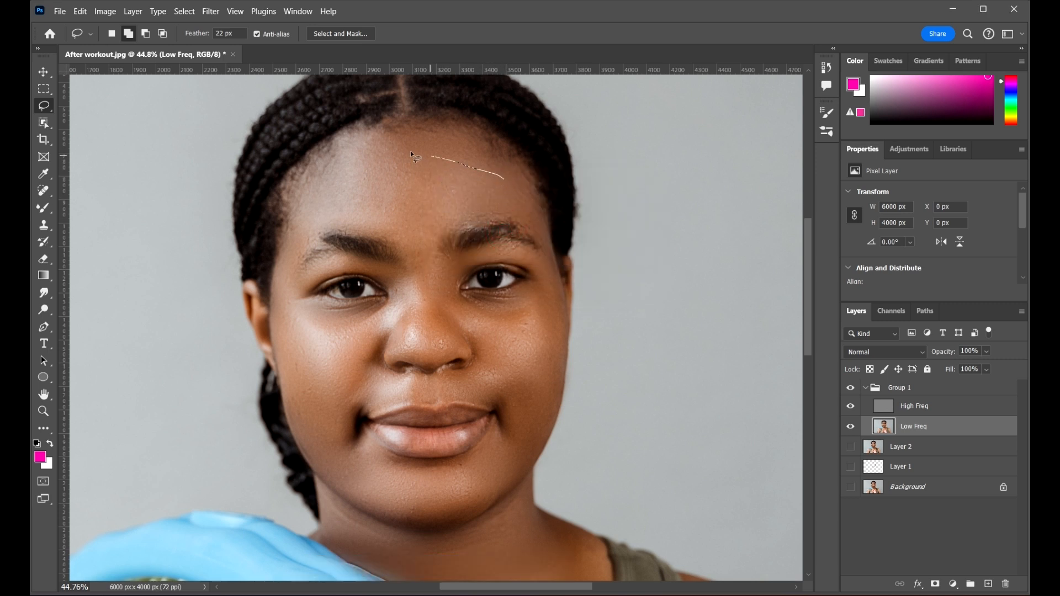
mouse_move(326, 179)
mouse_down()
mouse_move(306, 191)
mouse_move(333, 200)
mouse_up()
drag(494, 196, 506, 185)
drag(551, 303, 485, 318)
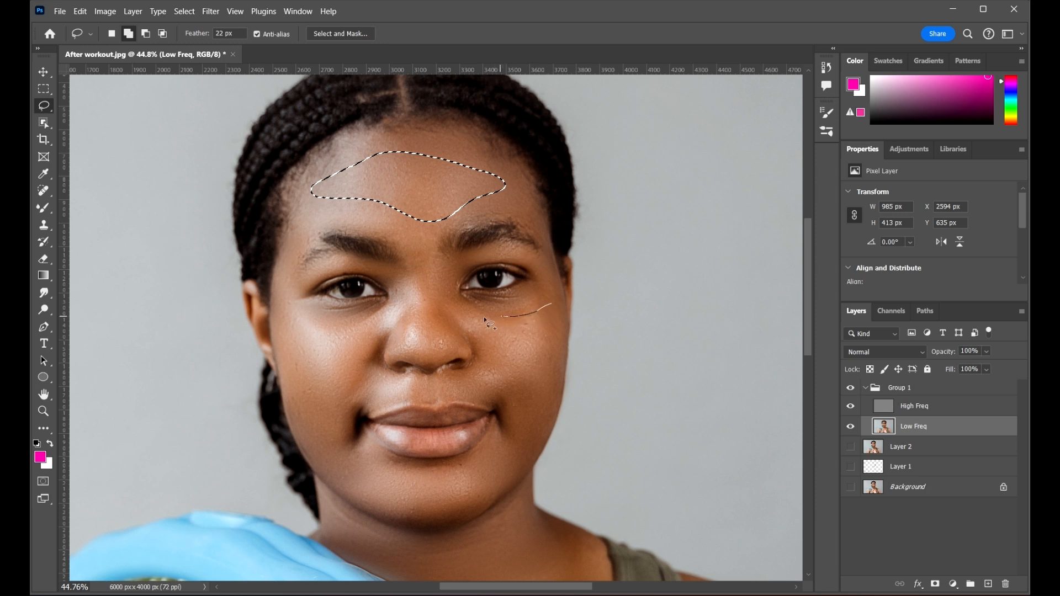
mouse_move(526, 429)
mouse_down()
mouse_move(558, 418)
mouse_move(545, 320)
mouse_up()
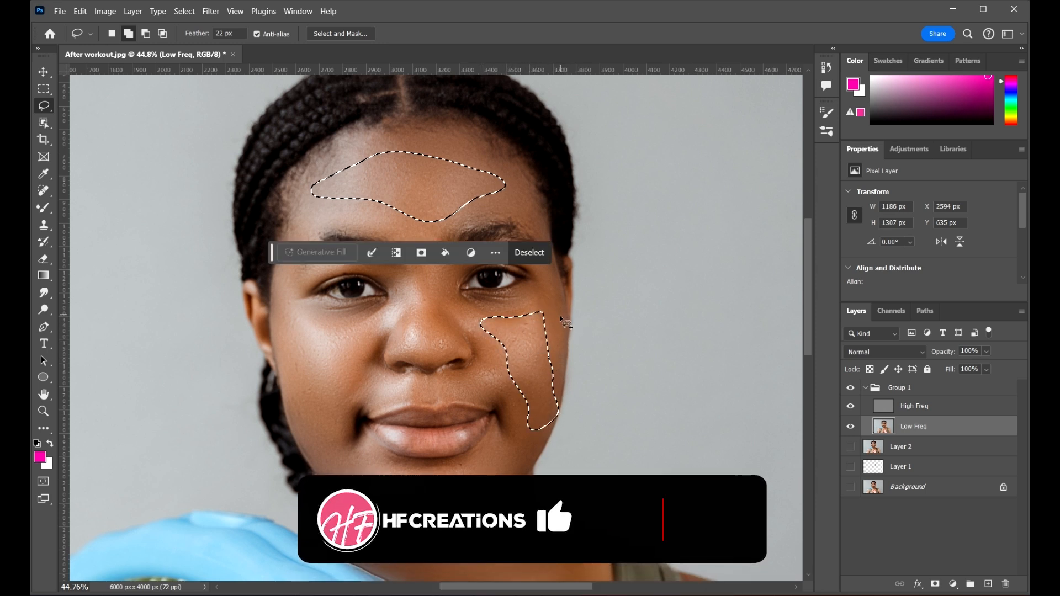
key(ctrl+z)
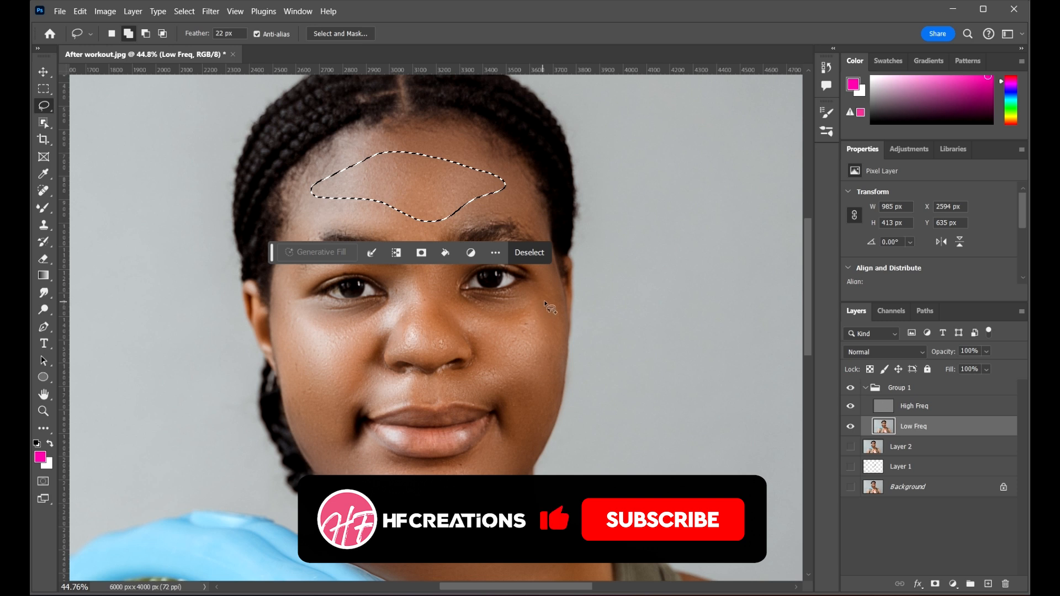
Add lasso outlines around both cheeks, from below the eyes down beside the mouth, to the forehead selection
mouse_move(544, 303)
mouse_down()
mouse_move(471, 318)
mouse_move(522, 429)
mouse_move(548, 412)
mouse_up()
drag(556, 338, 544, 305)
drag(283, 315, 381, 316)
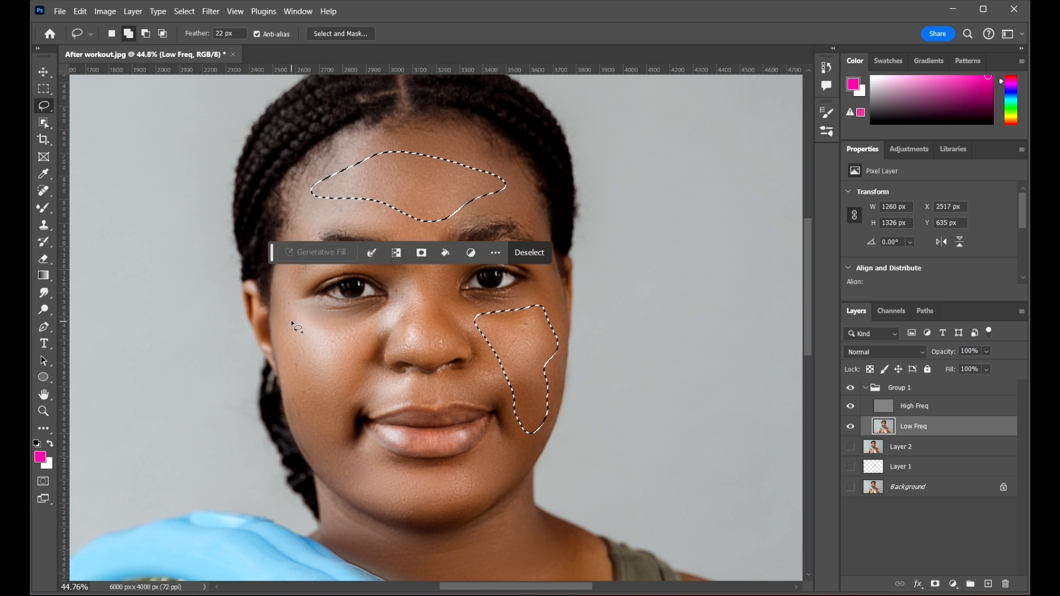
drag(291, 320, 315, 318)
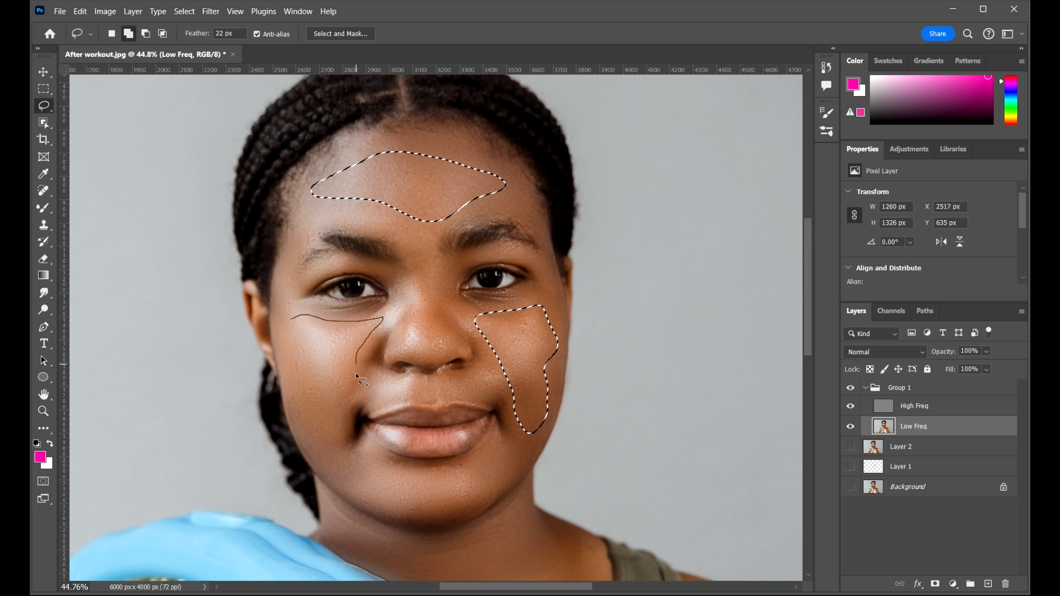
mouse_move(348, 418)
mouse_down()
mouse_move(341, 456)
mouse_move(311, 440)
mouse_move(303, 418)
mouse_up()
drag(288, 380, 288, 322)
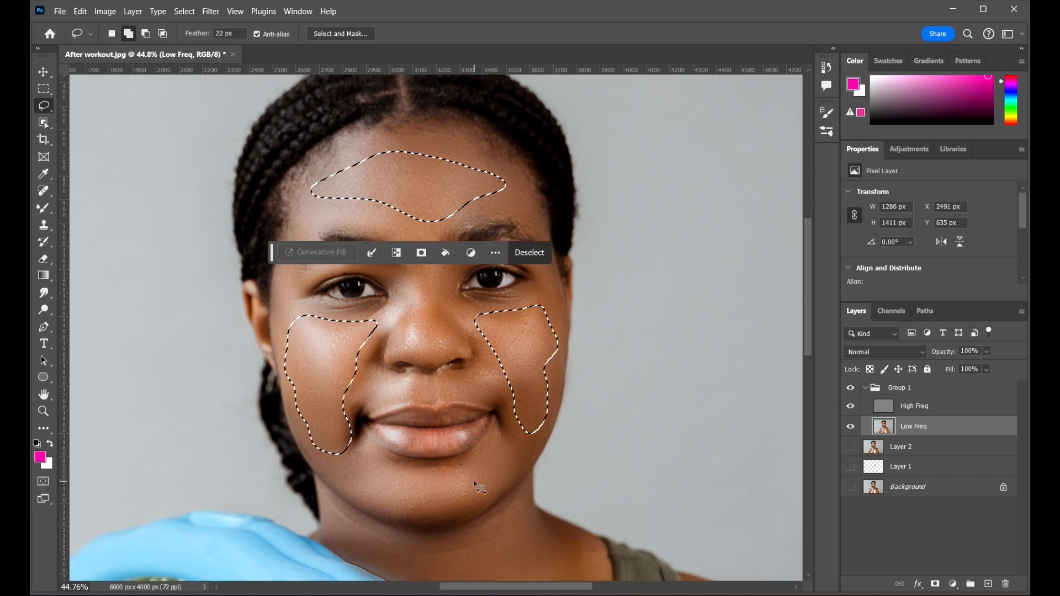
Add the chin and a small area at the front of the nose to the lasso selection
drag(467, 481, 411, 477)
drag(485, 490, 480, 488)
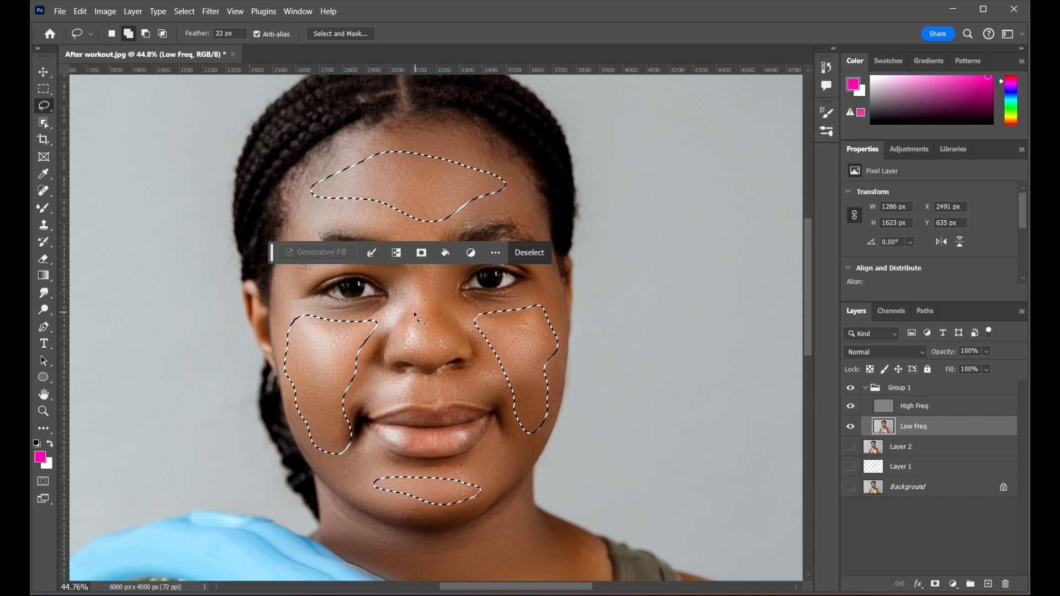
mouse_move(414, 312)
mouse_down()
mouse_move(425, 344)
mouse_move(446, 332)
mouse_move(419, 314)
mouse_up()
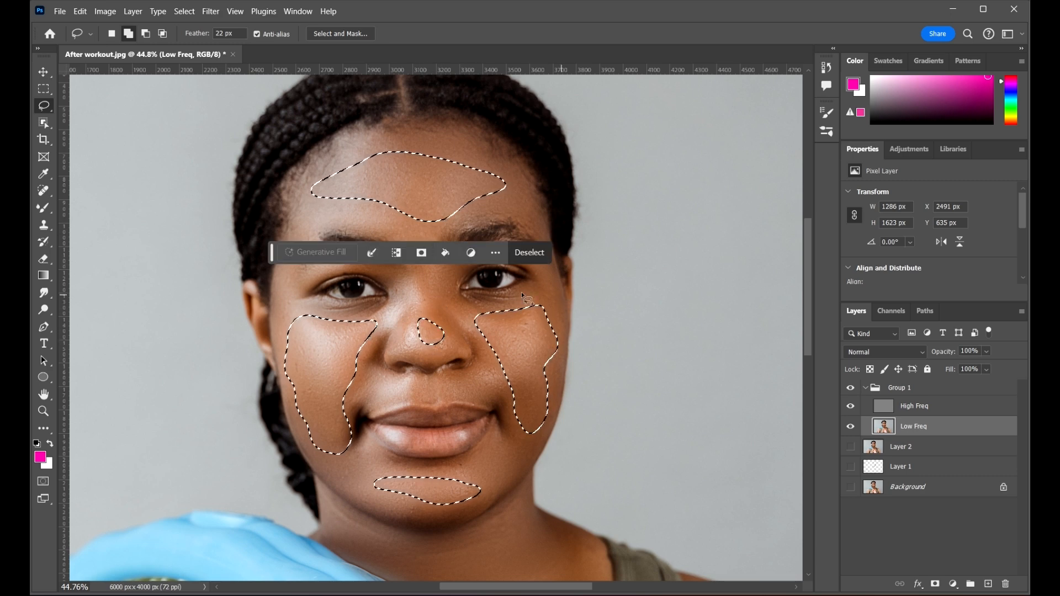
Open Gaussian Blur for the selected skin areas on the Low Freq layer and move its dialog clear of the face
scroll(524, 353, down, 2)
scroll(456, 289, up, 3)
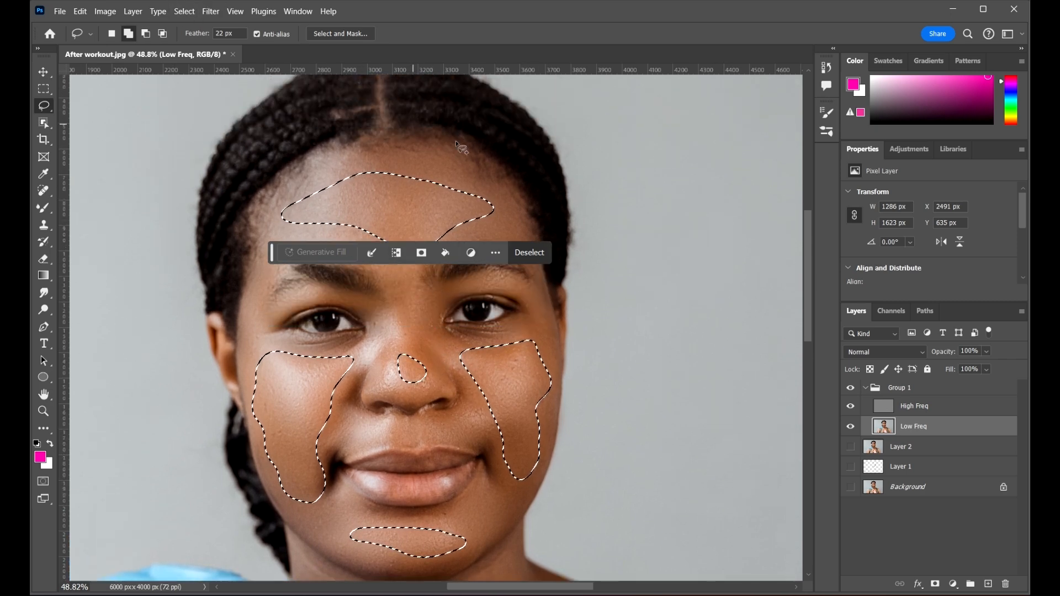
click(210, 11)
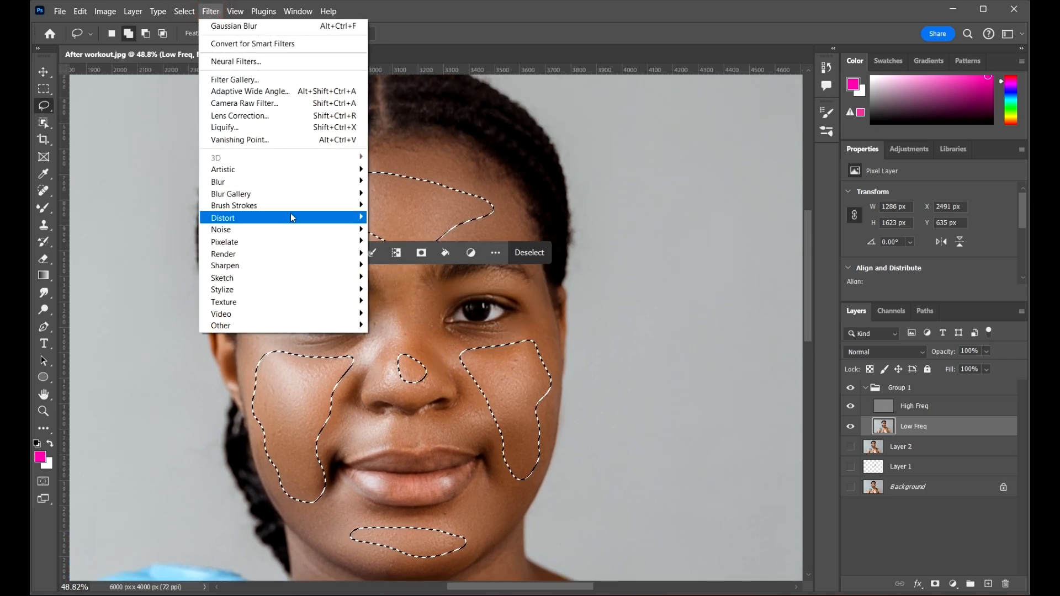
click(292, 180)
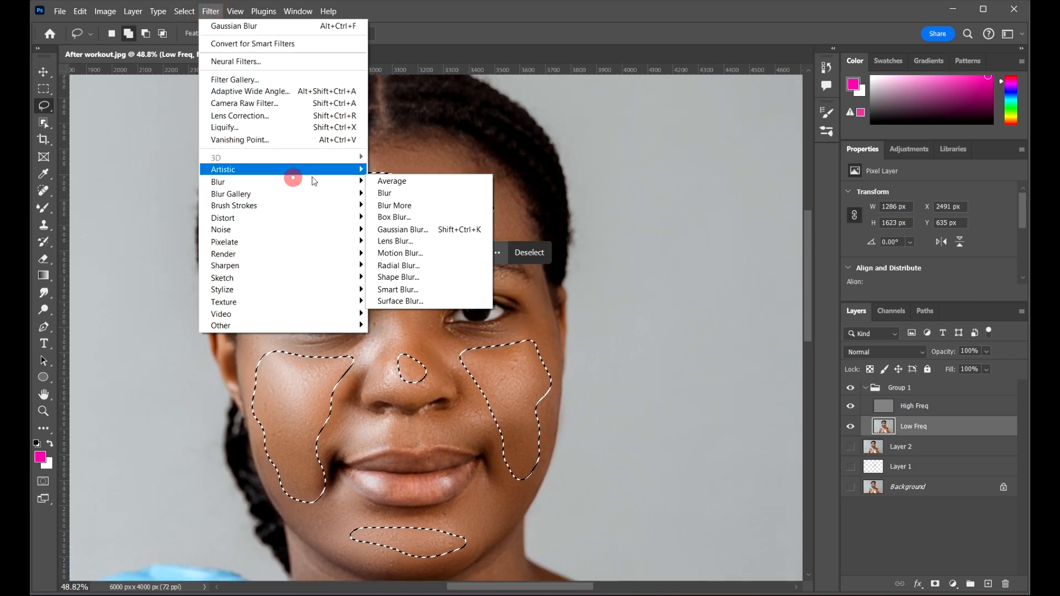
click(431, 230)
drag(917, 80, 792, 70)
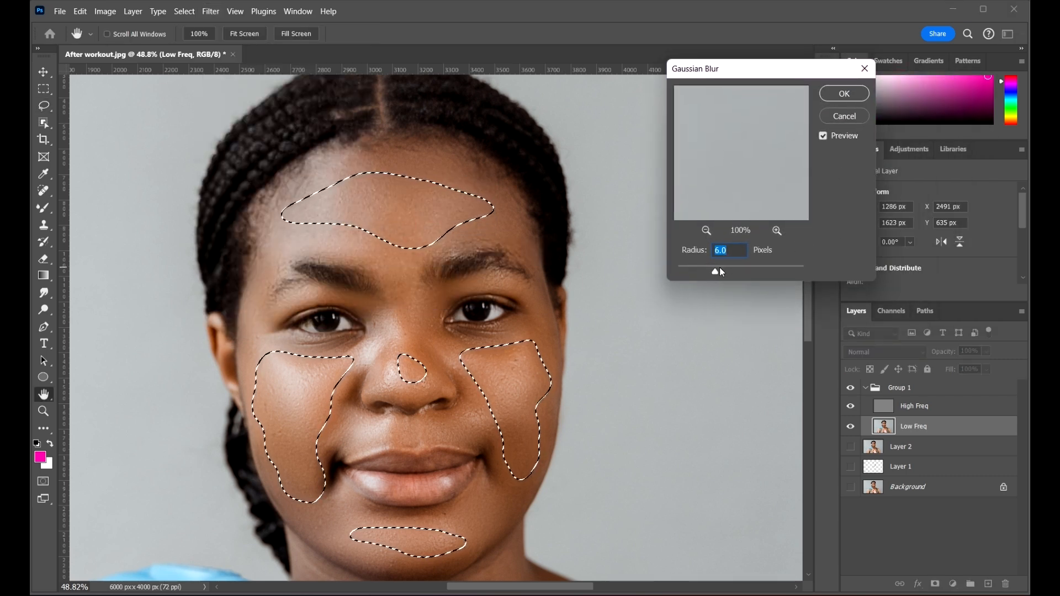
Compare blur radii of 0.1 and 84.1 pixels on the selected skin, and apply the Gaussian Blur with a radius of 19.4 pixels
drag(714, 272, 678, 271)
alt+scroll(367, 390, up, 5)
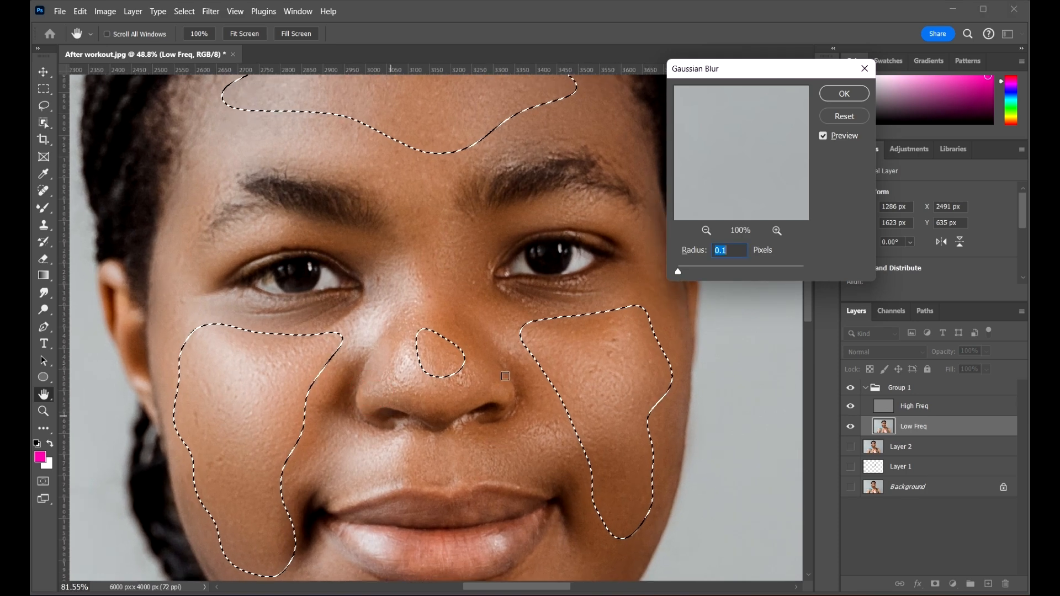
drag(709, 267, 755, 274)
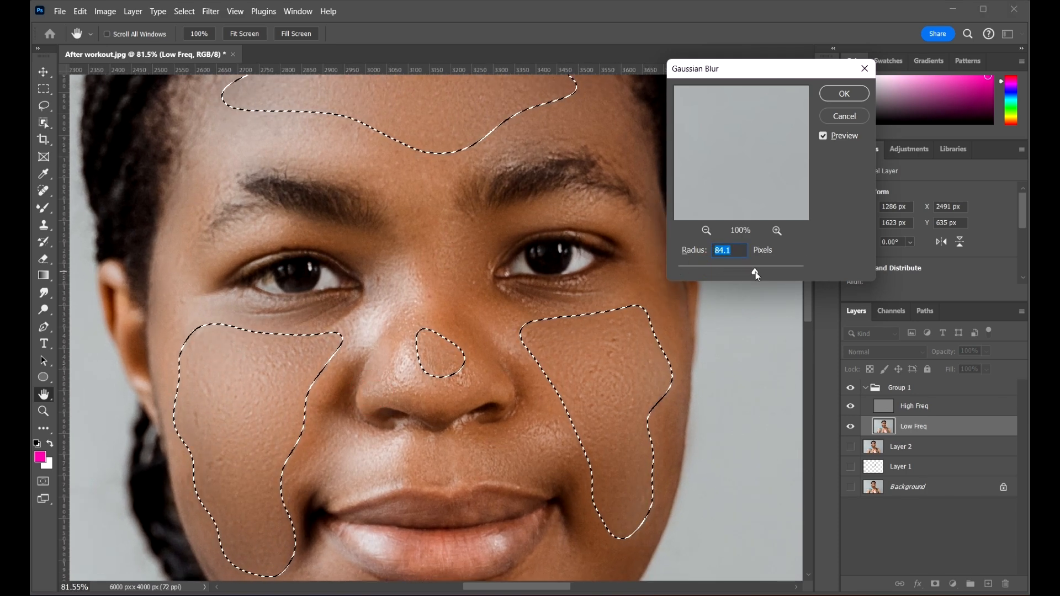
click(756, 273)
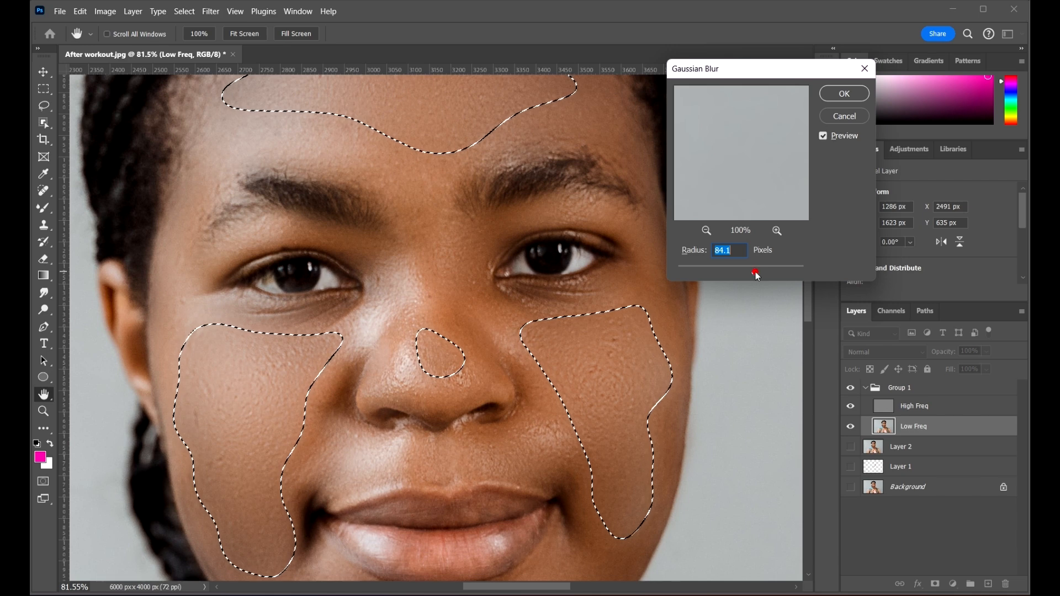
drag(751, 273, 735, 268)
scroll(394, 282, down, 3)
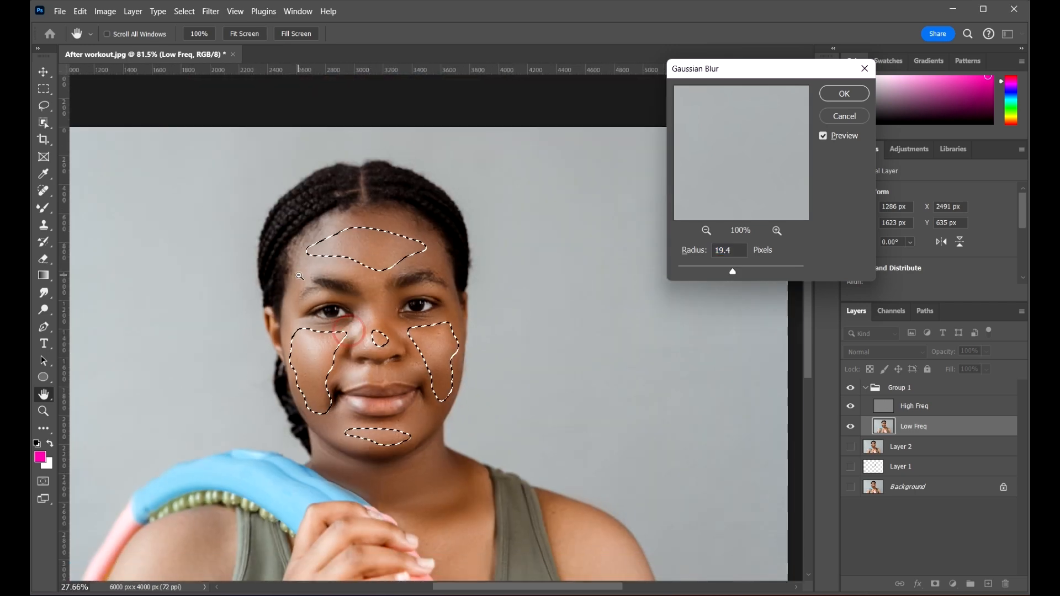
click(844, 94)
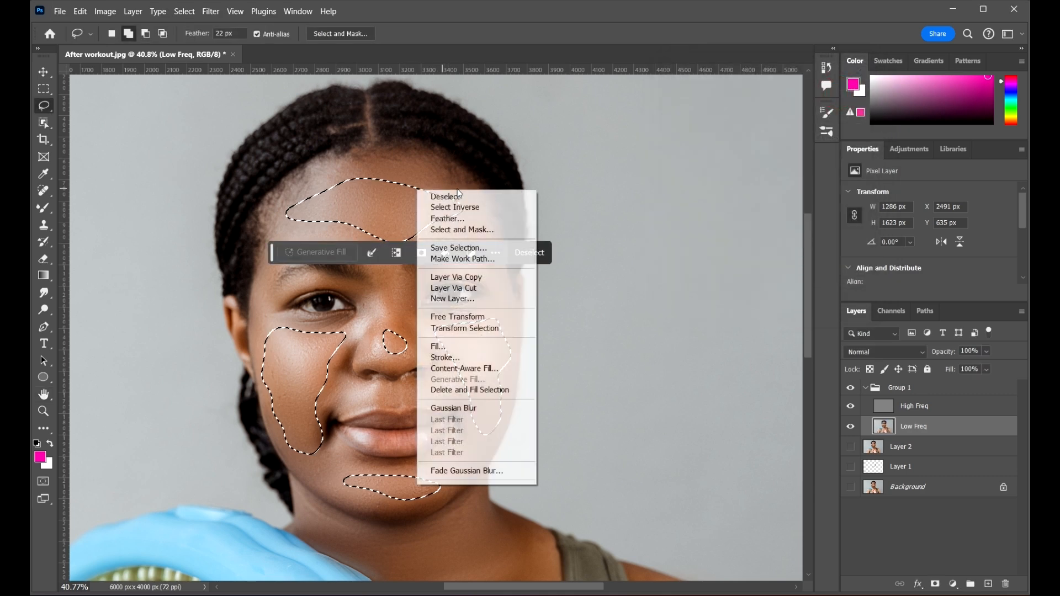
Clear the lasso selection on the face, restoring it once to check the blurred areas before clearing it again
right_click(418, 191)
click(454, 201)
scroll(575, 313, down, 2)
scroll(576, 313, up, 2)
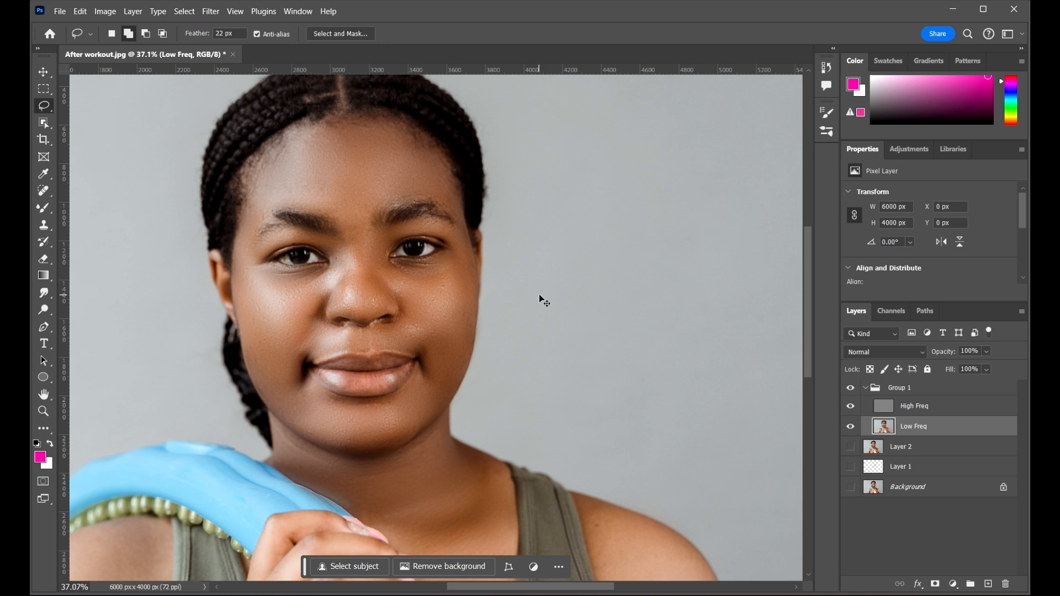
key(ctrl+shift+d)
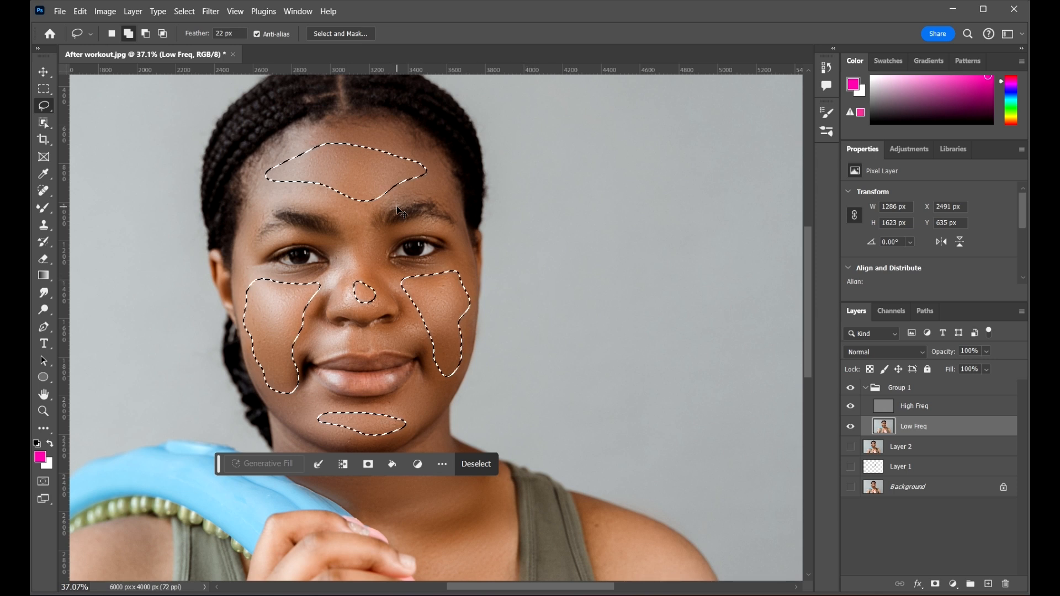
key(ctrl+d)
scroll(497, 240, down, 3)
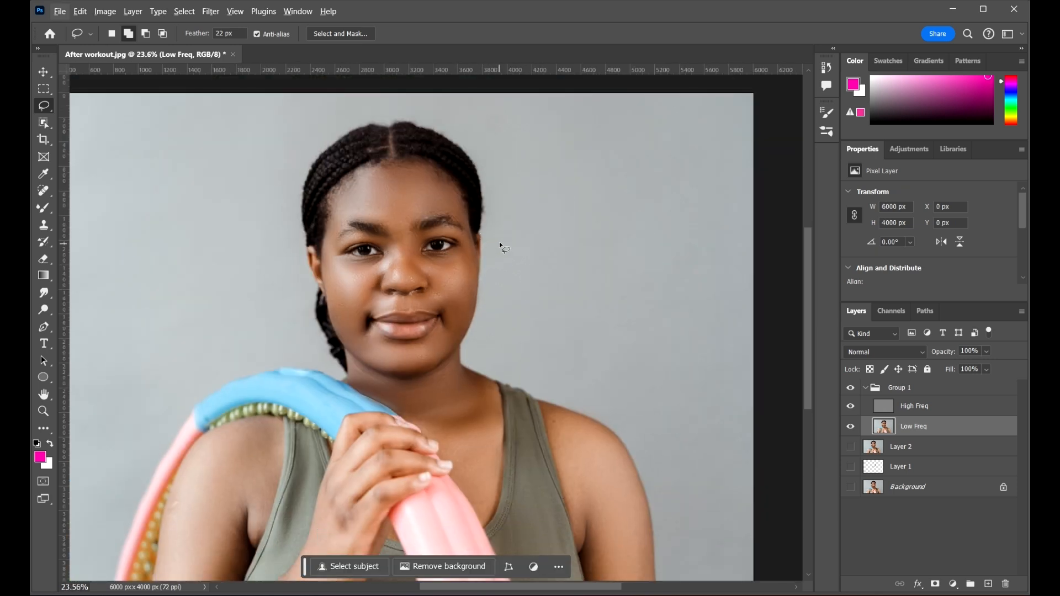
Switch to the Move tool with no layer active and examine the retouched skin up close and in the full portrait
scroll(499, 242, left, 3)
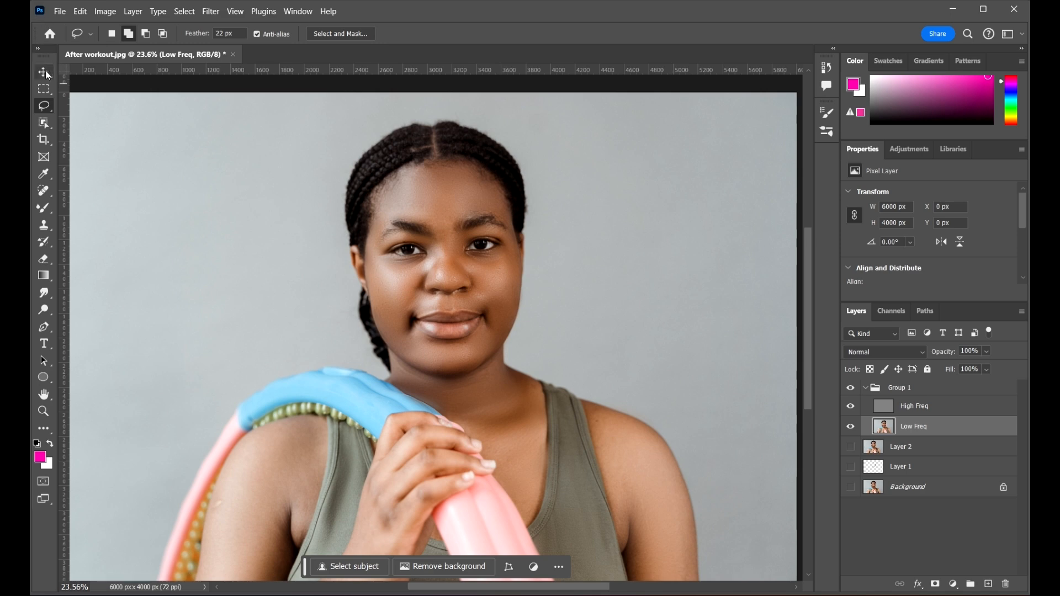
click(44, 71)
click(783, 231)
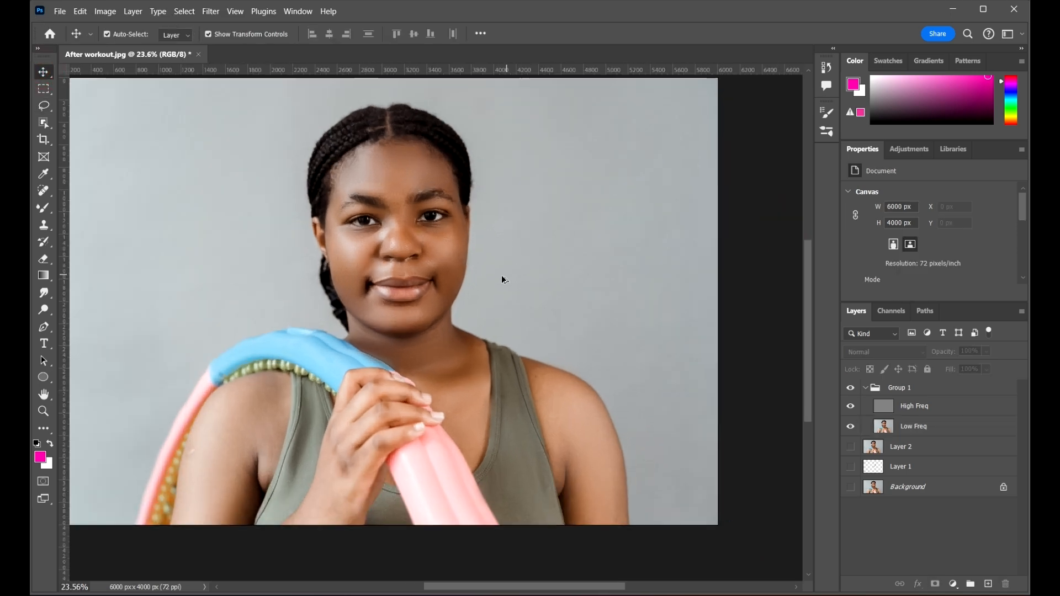
scroll(502, 275, up, 4)
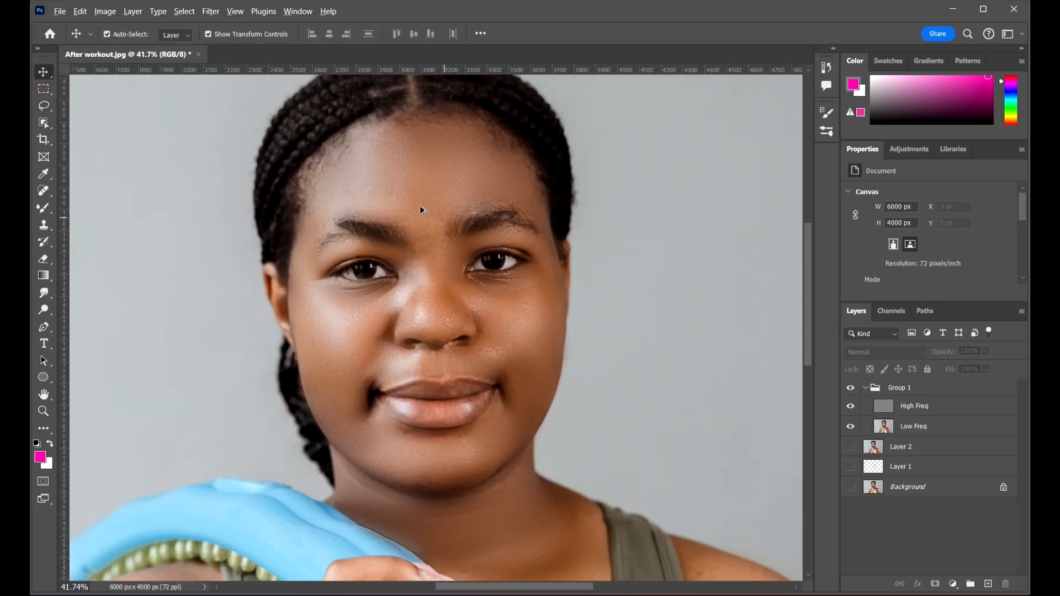
scroll(421, 209, down, 5)
scroll(276, 240, up, 1)
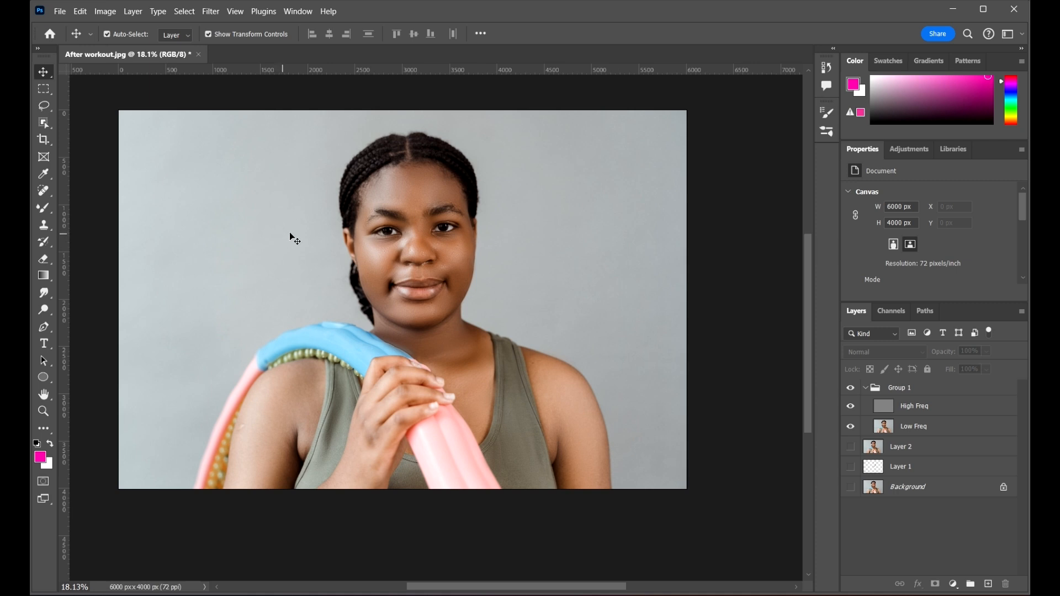
drag(341, 234, 374, 243)
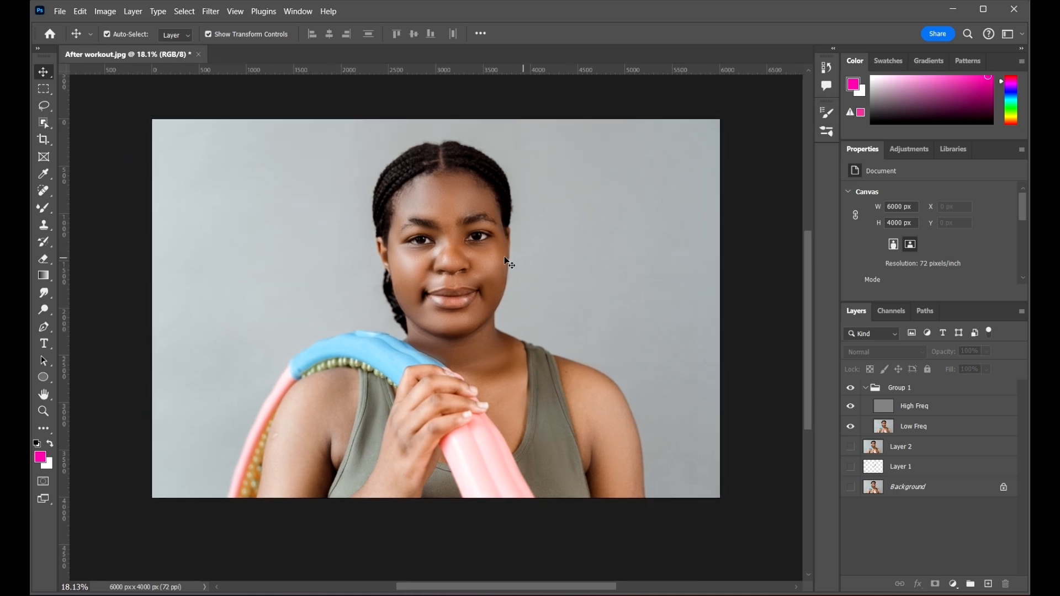
scroll(494, 237, up, 1)
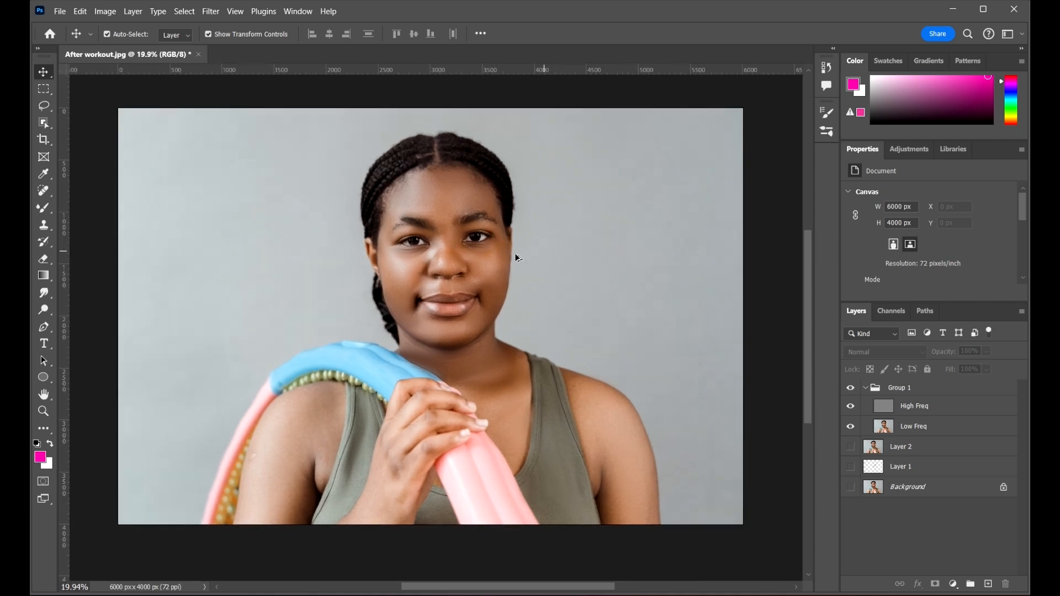
scroll(517, 258, up, 8)
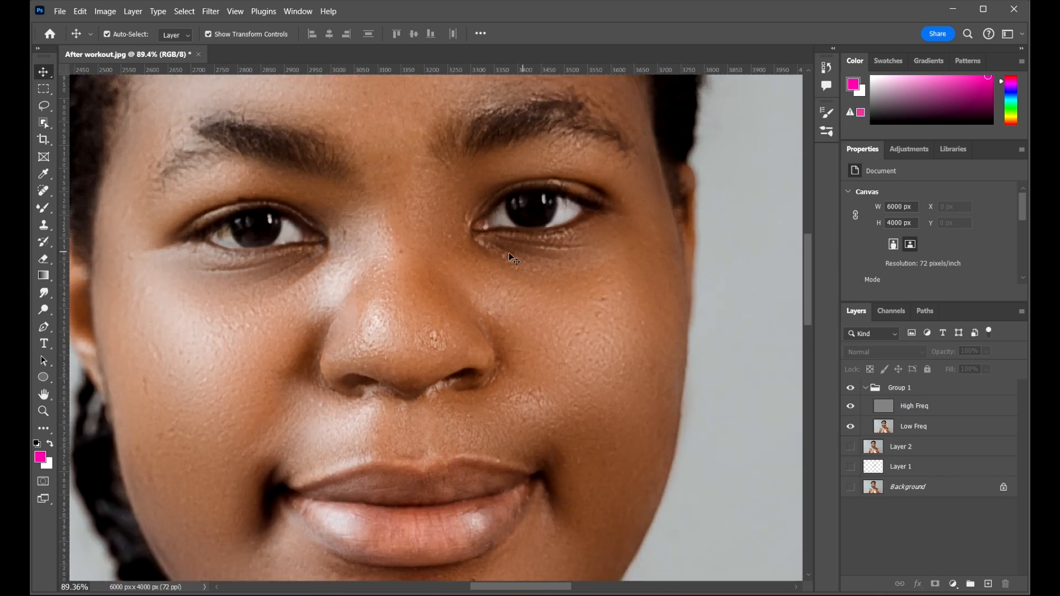
scroll(512, 259, down, 8)
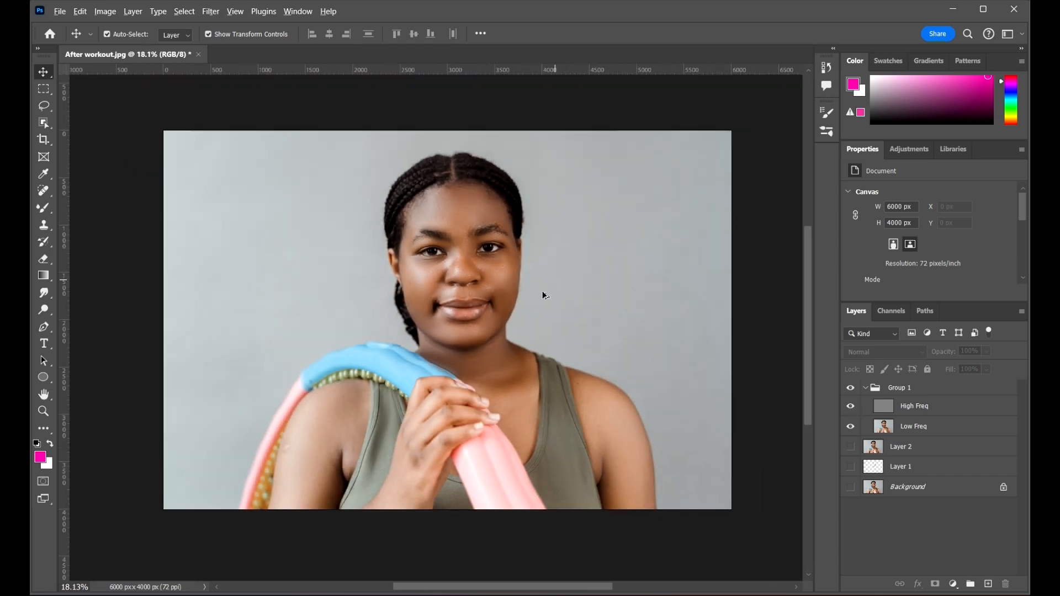
scroll(546, 370, up, 1)
scroll(583, 367, down, 1)
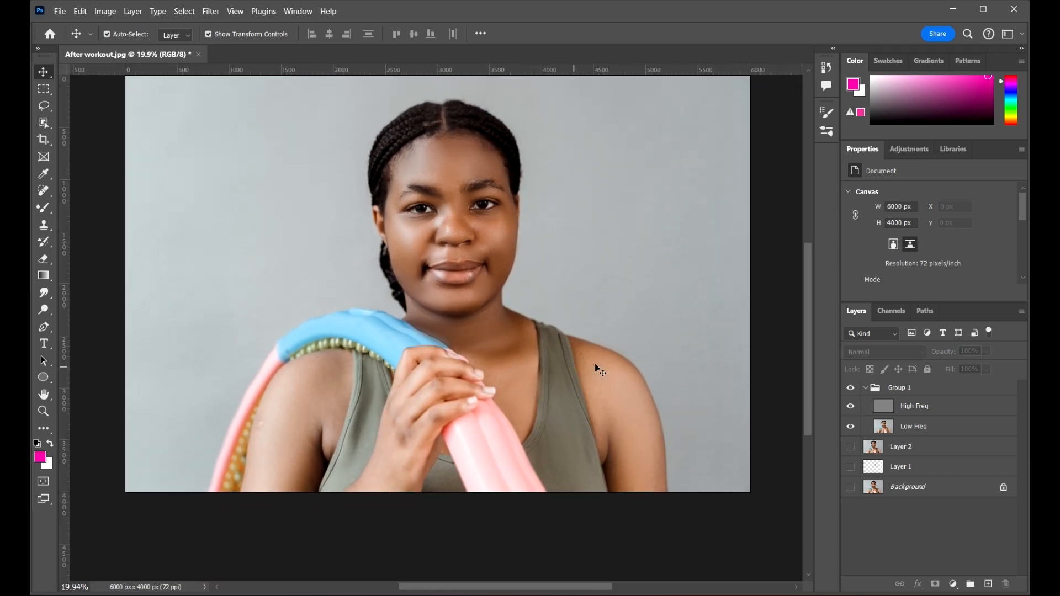
Select Group 1 and collapse it so its High Freq and Low Freq layers are folded away
click(871, 389)
click(865, 388)
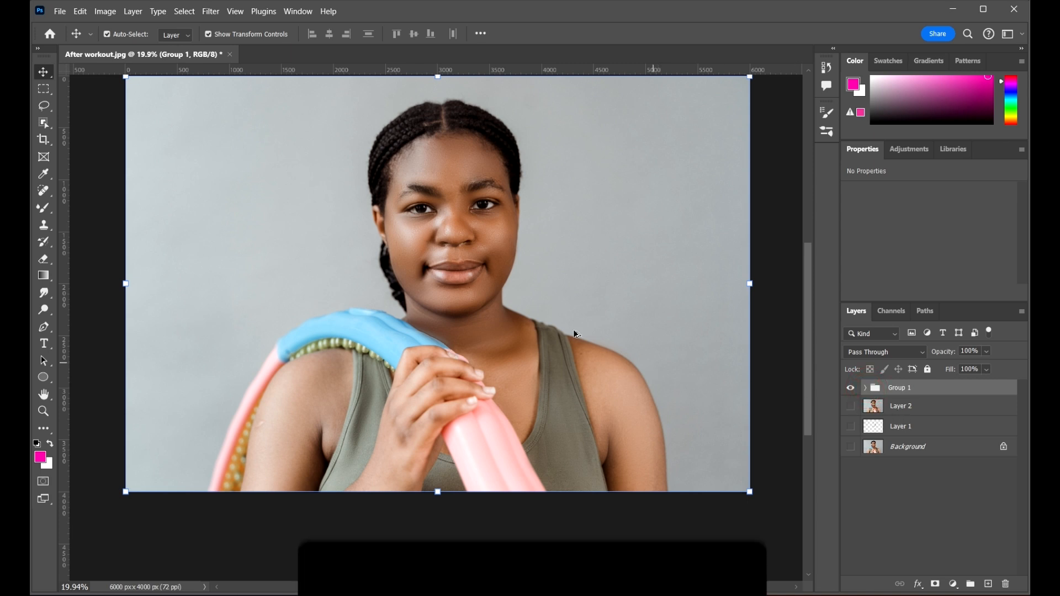
scroll(573, 330, down, 3)
scroll(667, 321, up, 1)
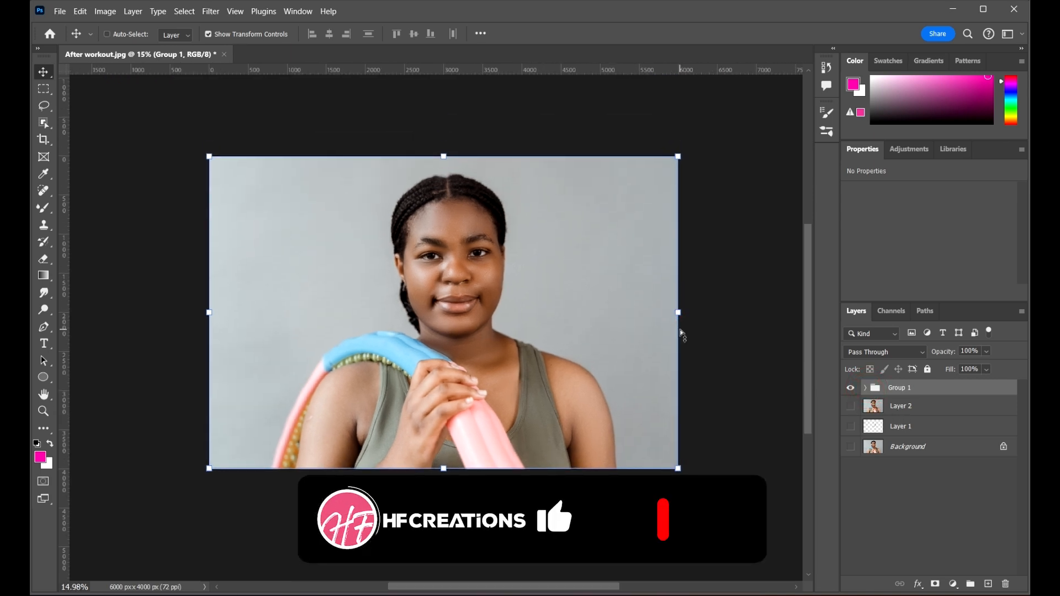
Save the document as a Photoshop file named Frequency Separation with Maximize Compatibility on, and deselect Group 1
key(ctrl+shift+s)
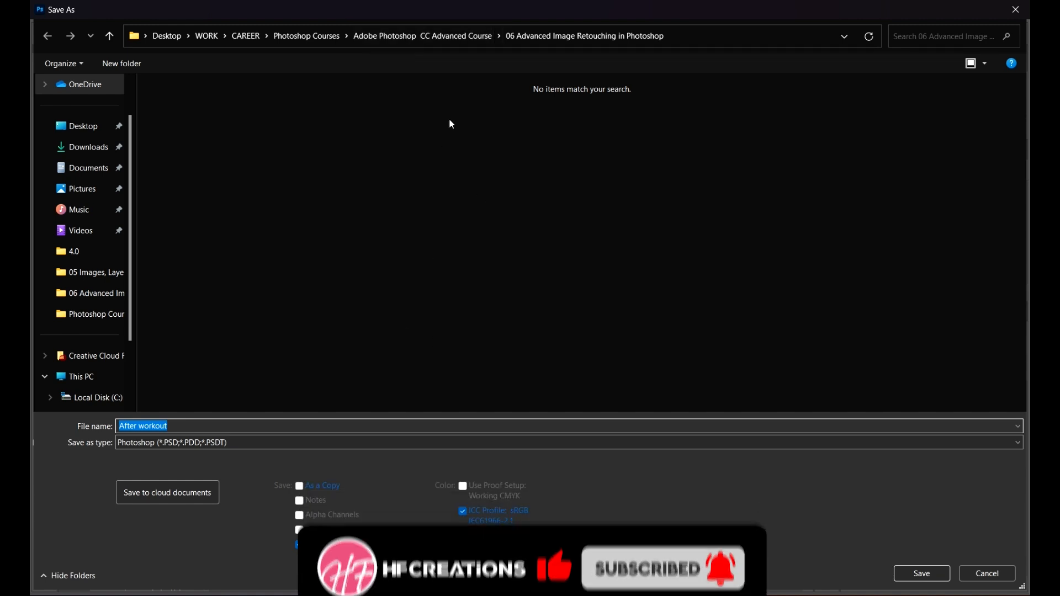
text(Frequency Separation)
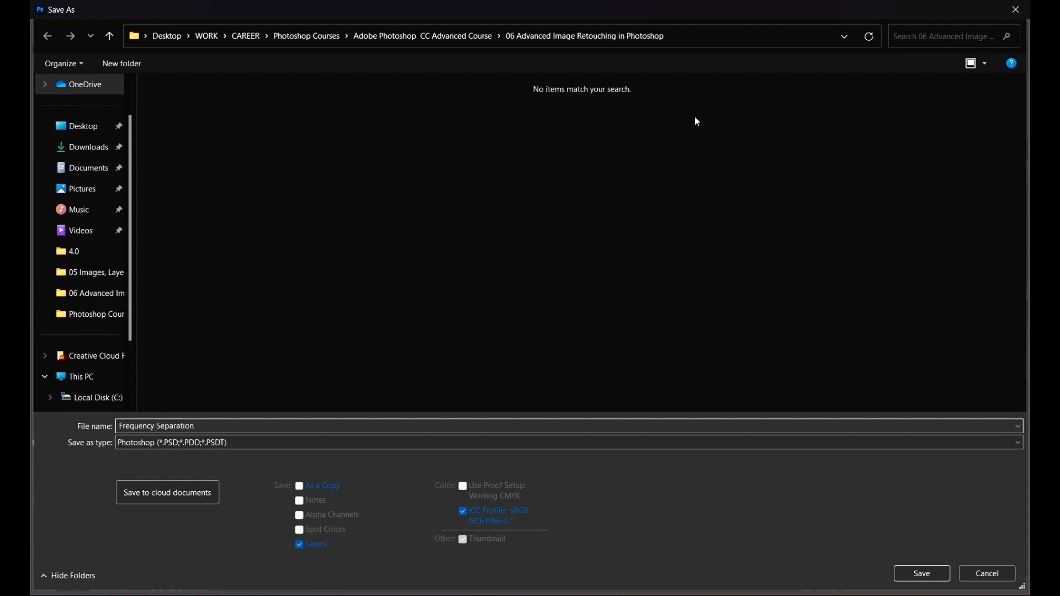
key(Return)
click(672, 166)
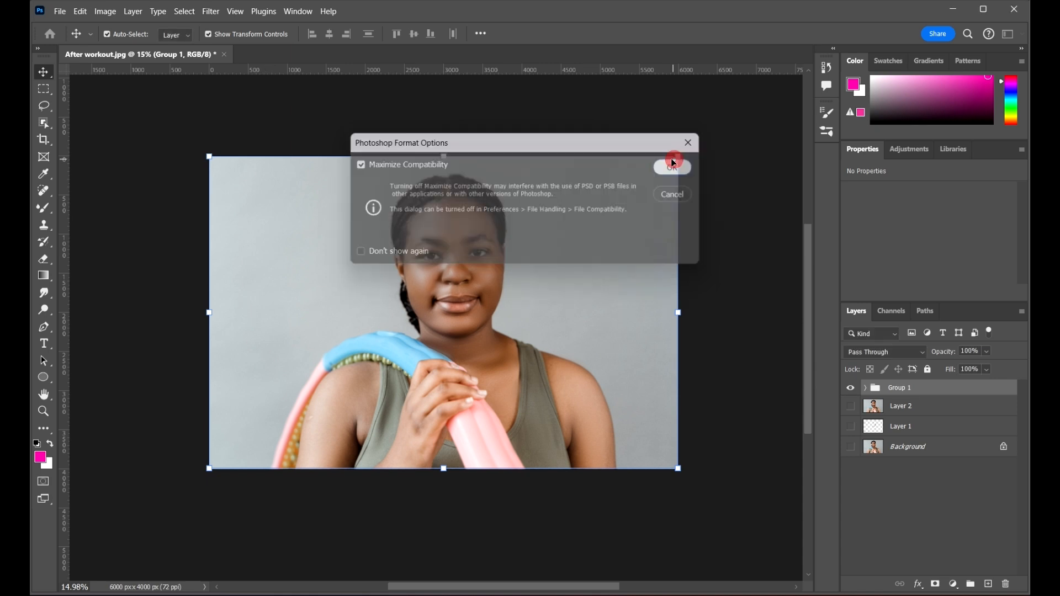
scroll(538, 119, down, 1)
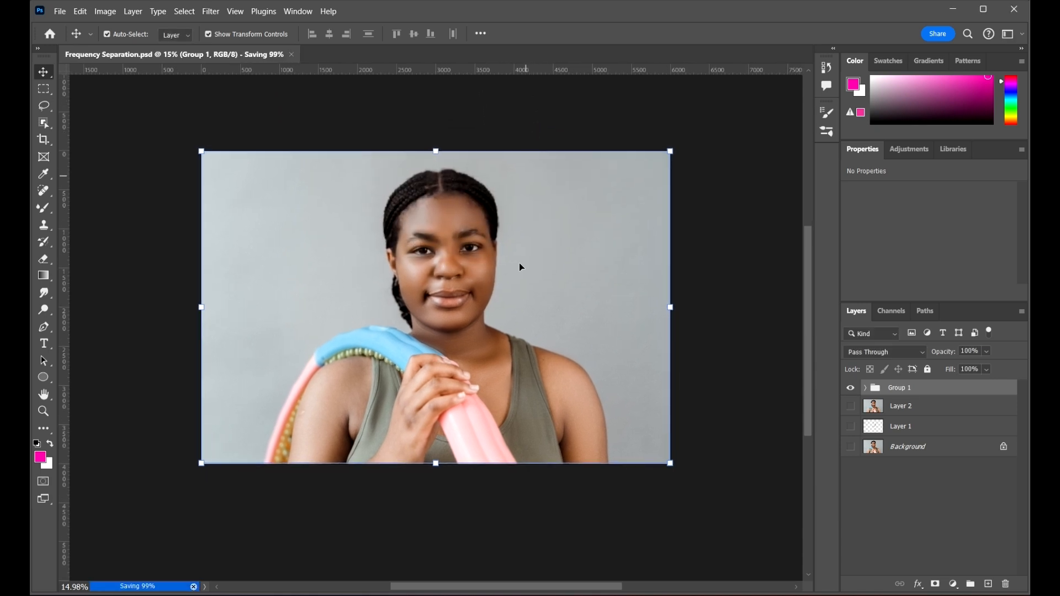
scroll(498, 307, up, 1)
click(743, 282)
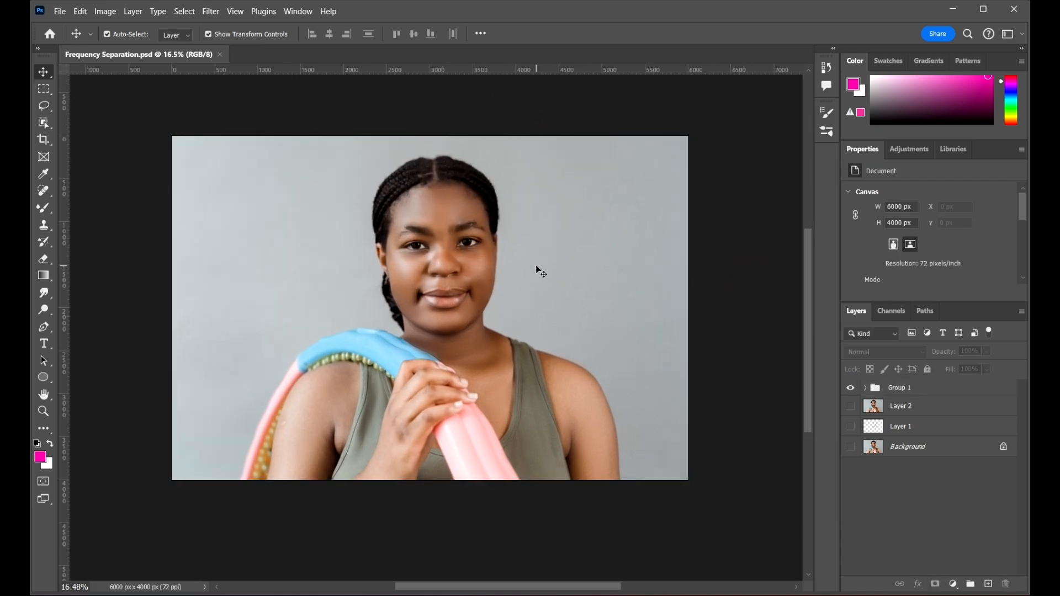